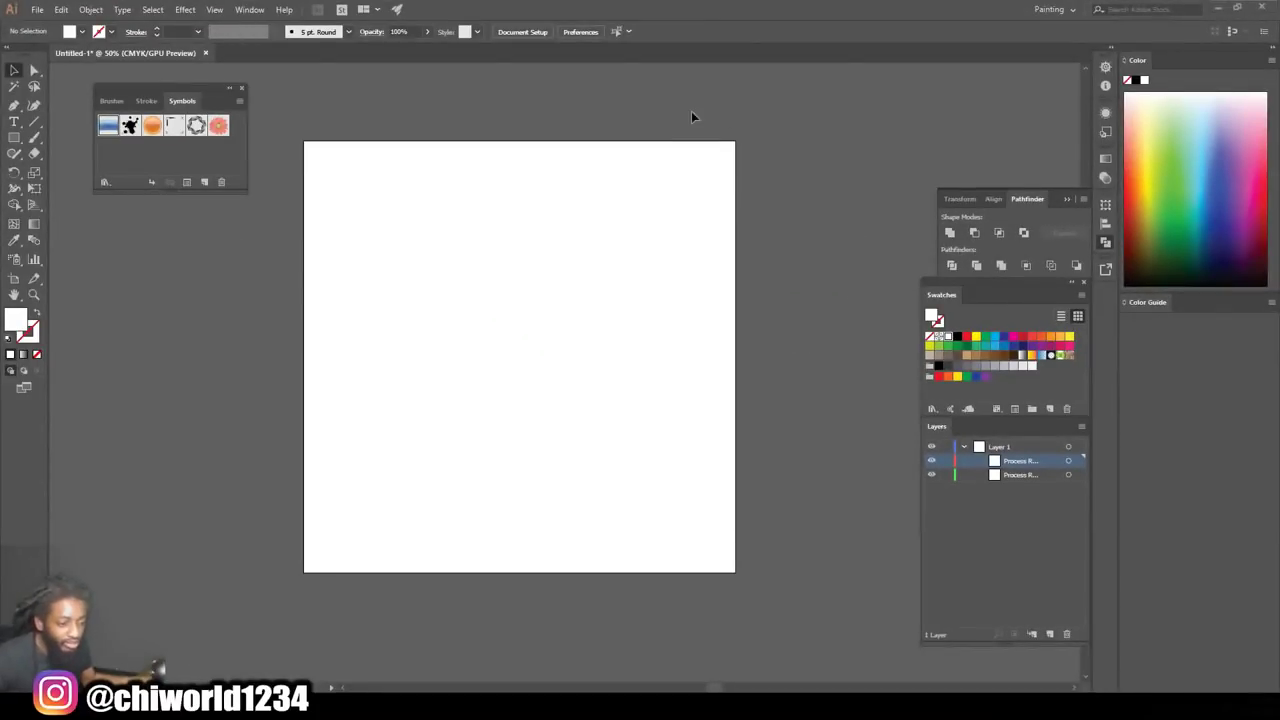
Create Calligraphic Brush 1 with a 3 pt size and 3 pt Pressure variation
left_click(241, 88)
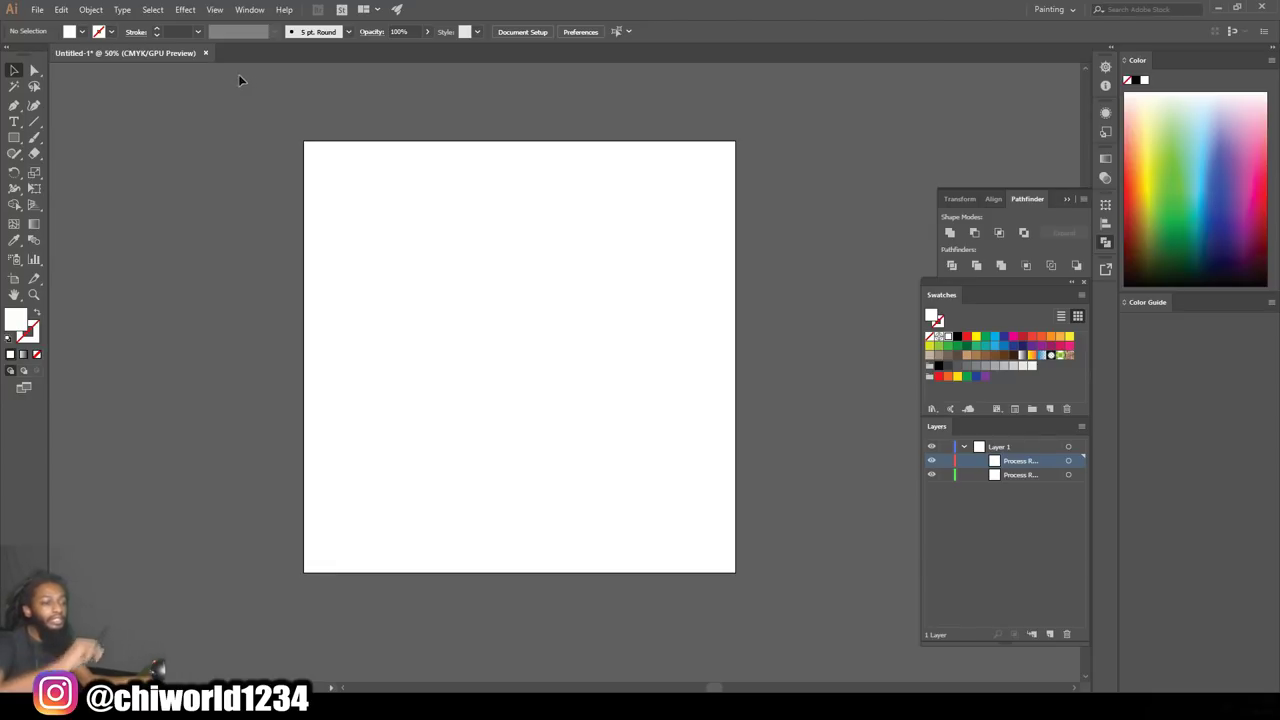
left_click(349, 32)
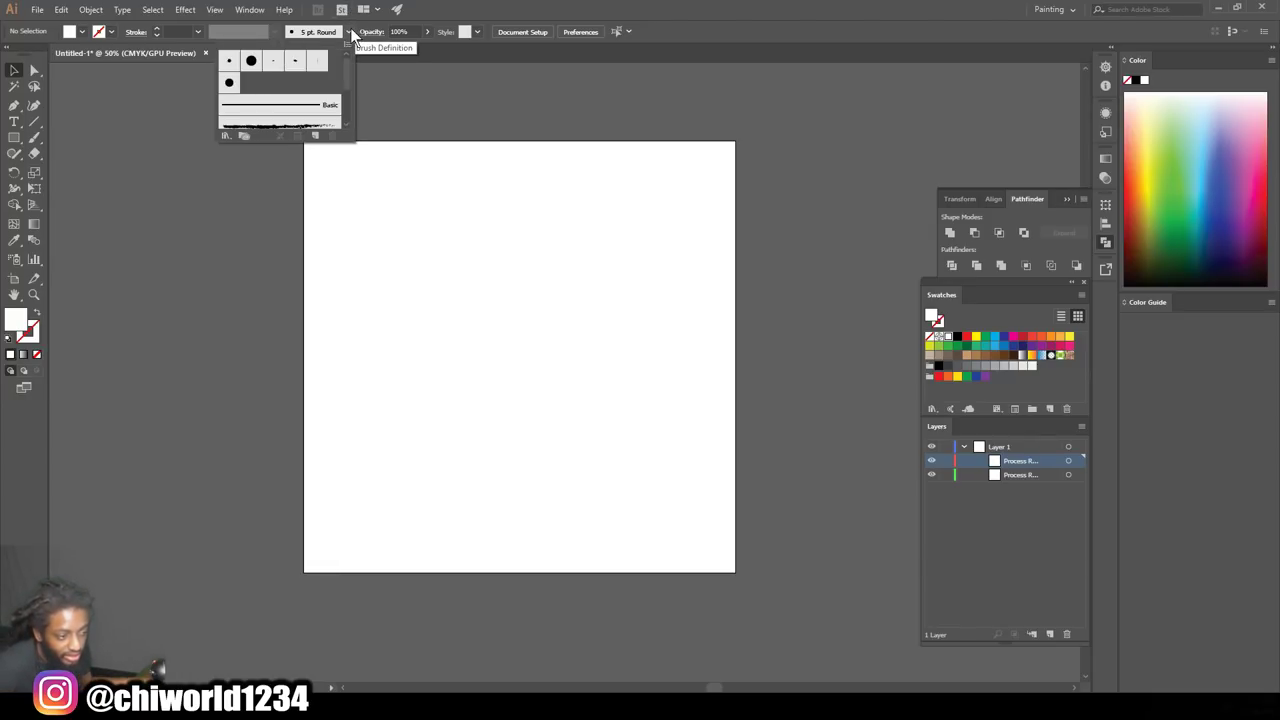
left_click(319, 138)
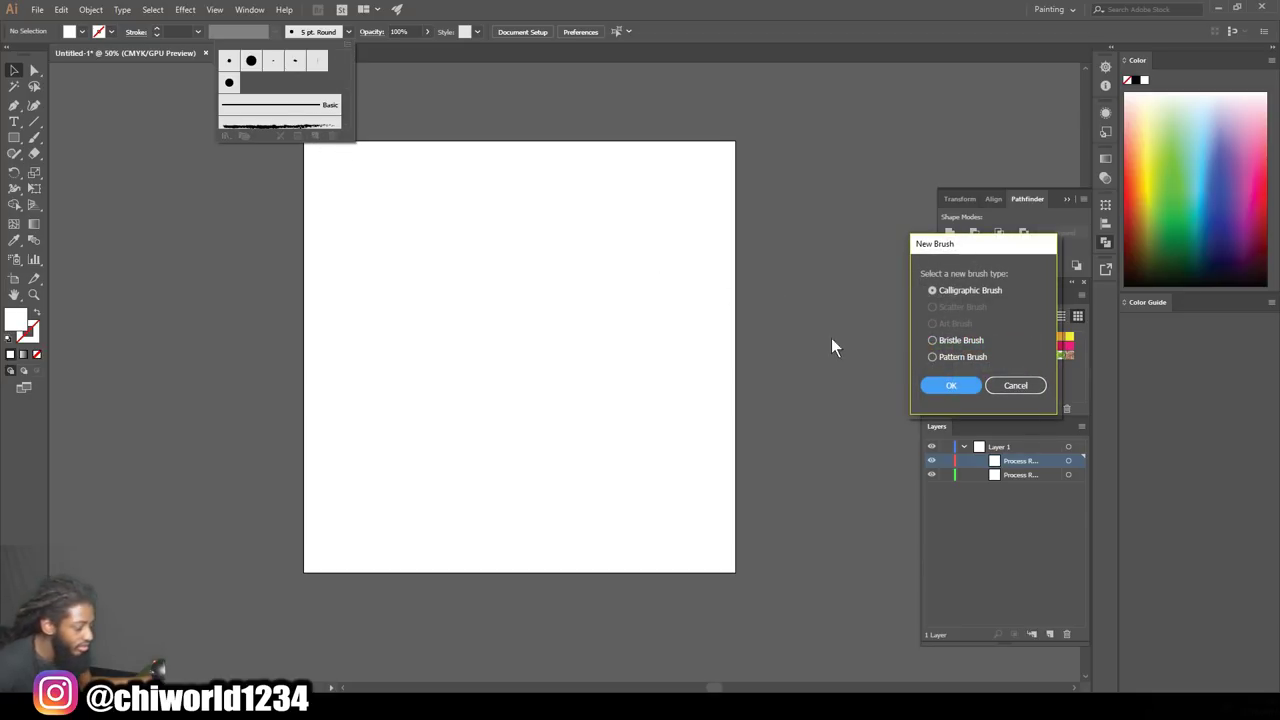
left_click(964, 388)
left_click(965, 461)
left_click(973, 501)
left_click(912, 461)
type("3pt")
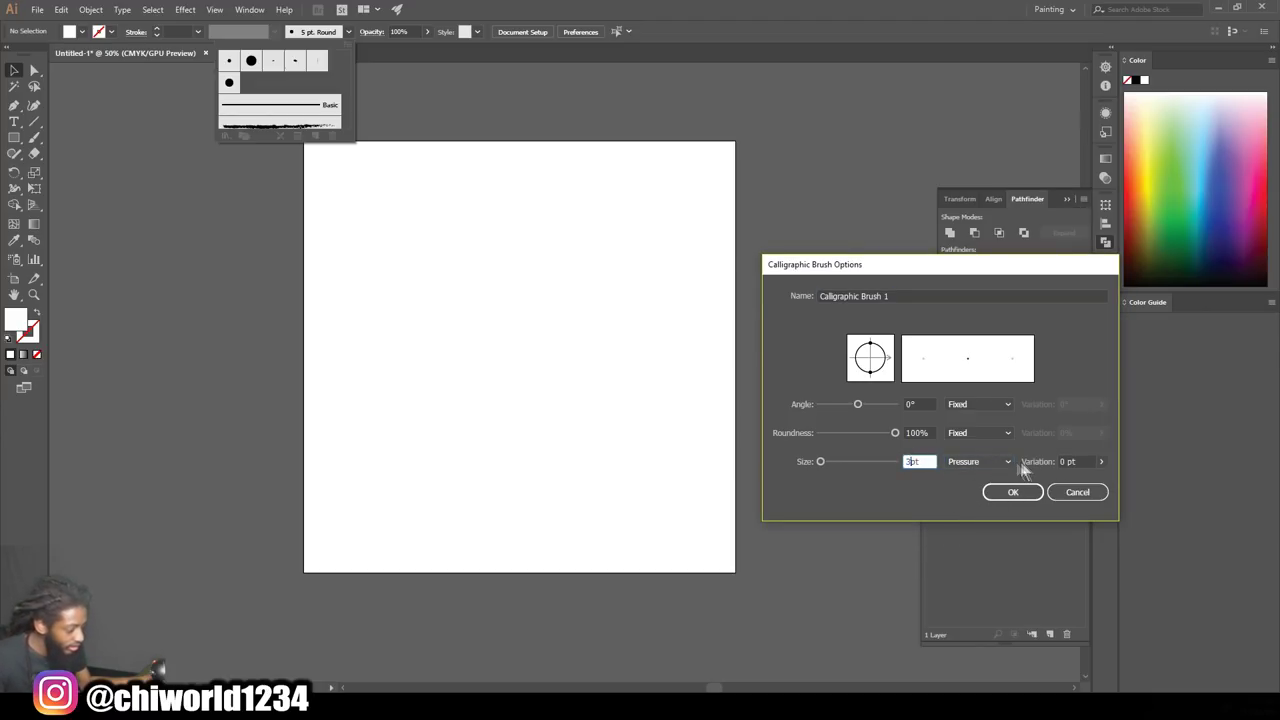
left_click(1063, 461)
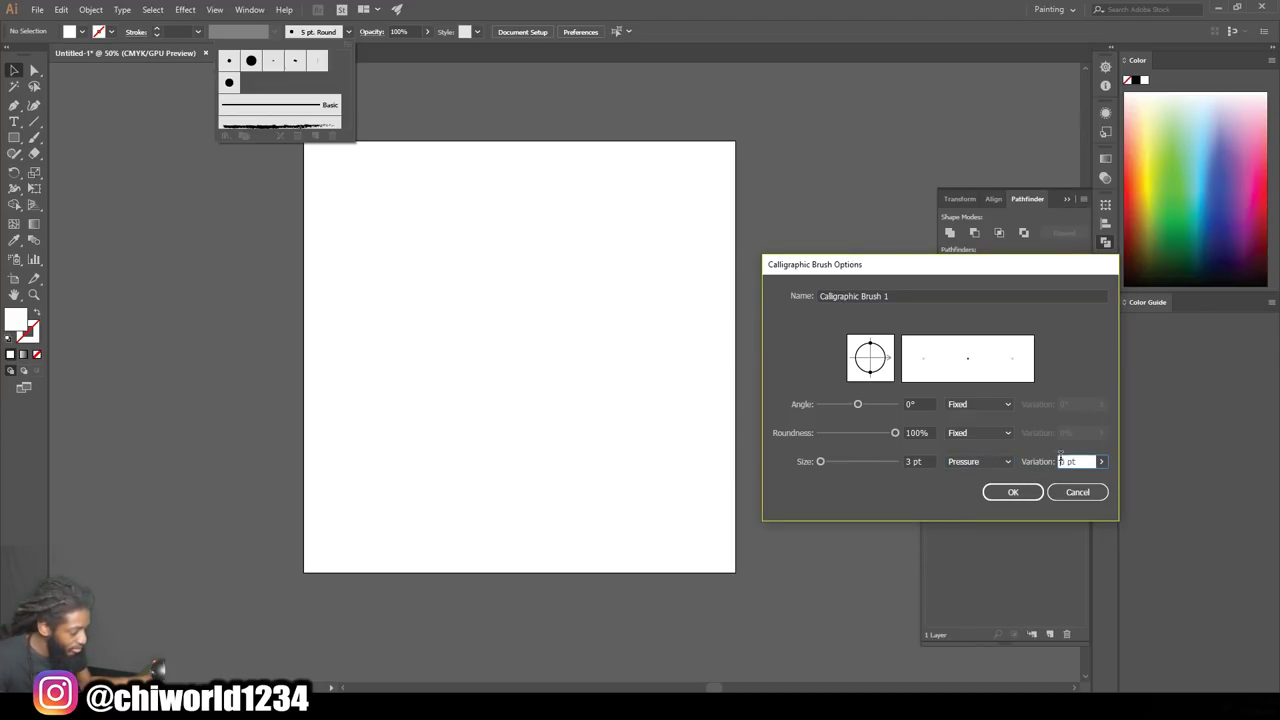
left_click(1015, 491)
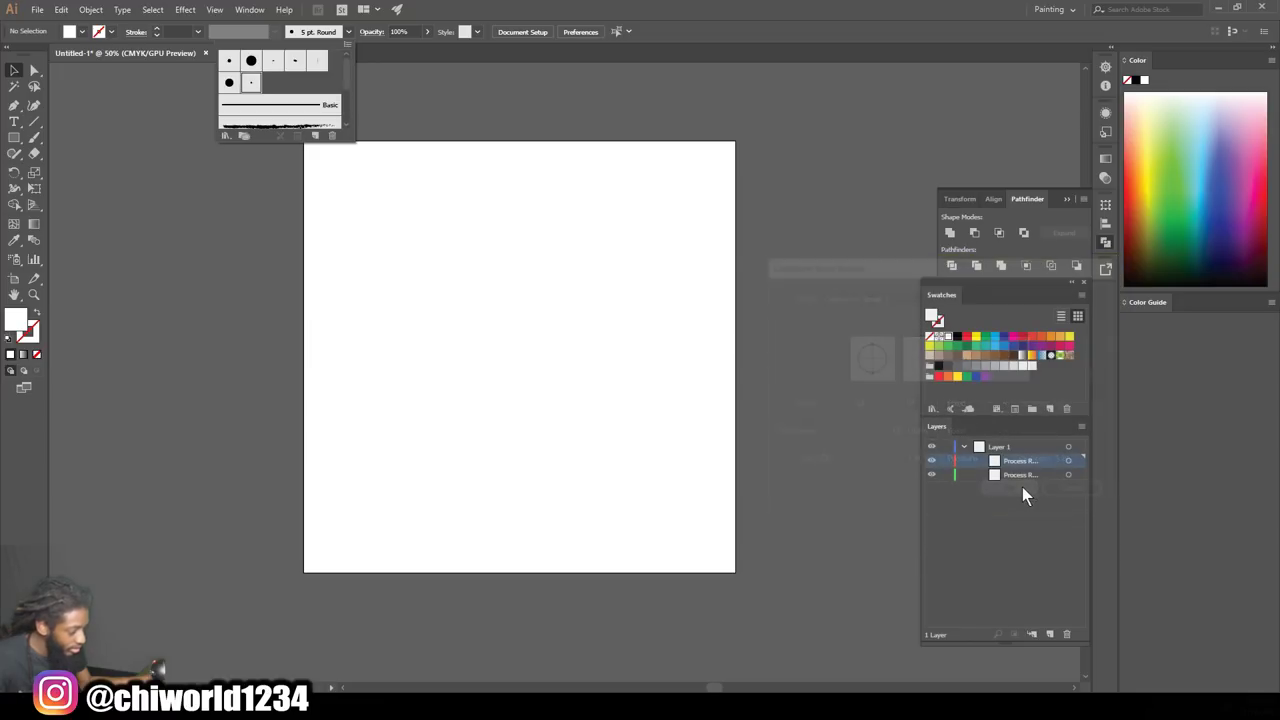
left_click(36, 139)
Set a near-black fill and paint three test strokes beside the artboard, then undo them
key("d")
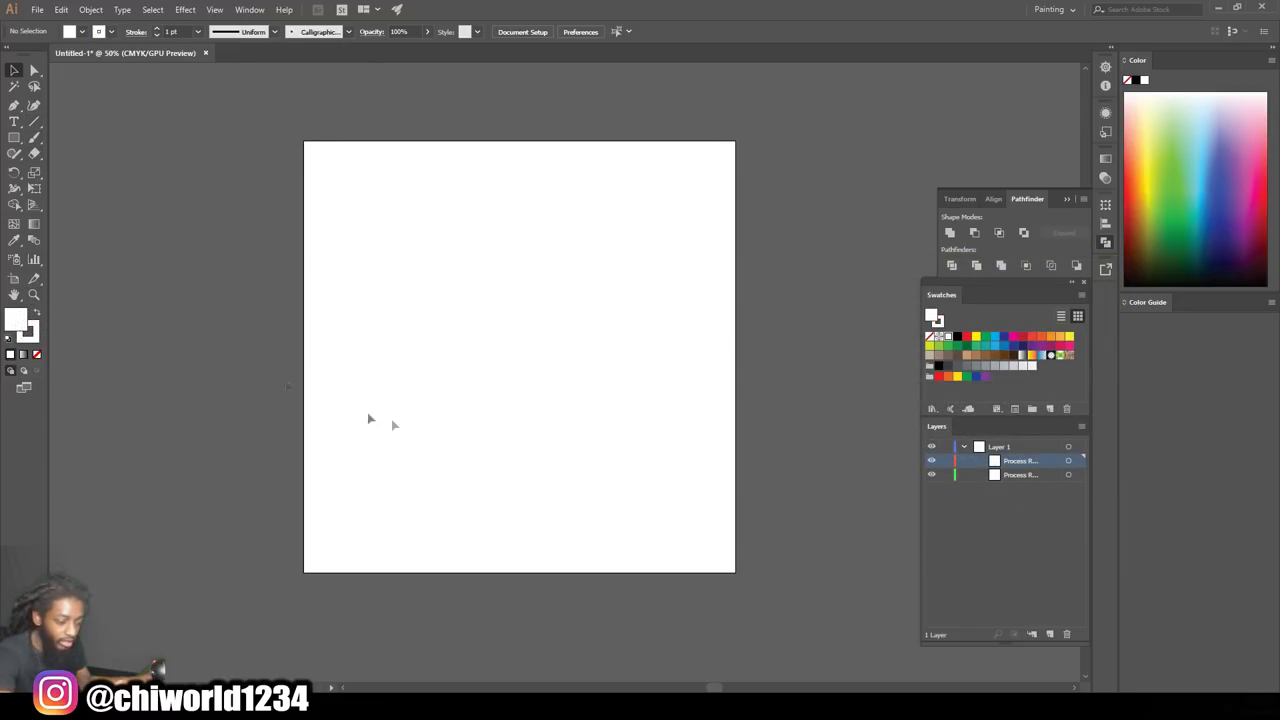
double_click(18, 322)
left_click(777, 514)
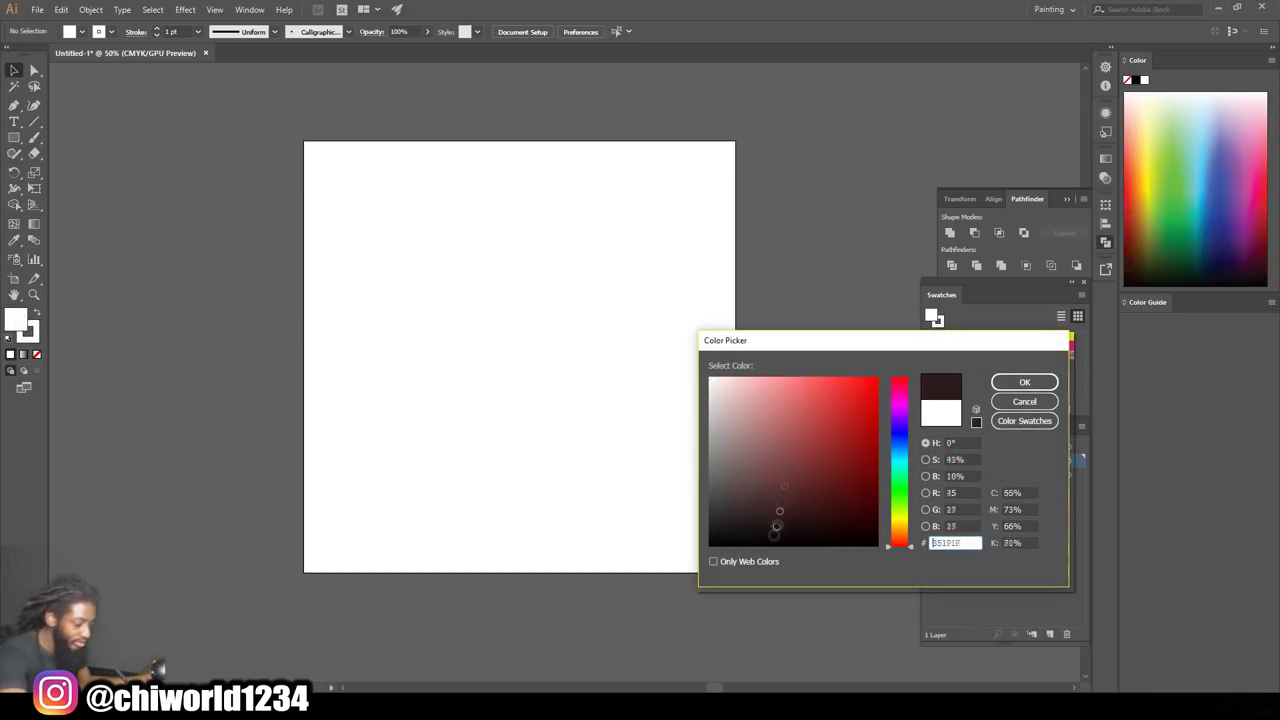
left_click(1005, 382)
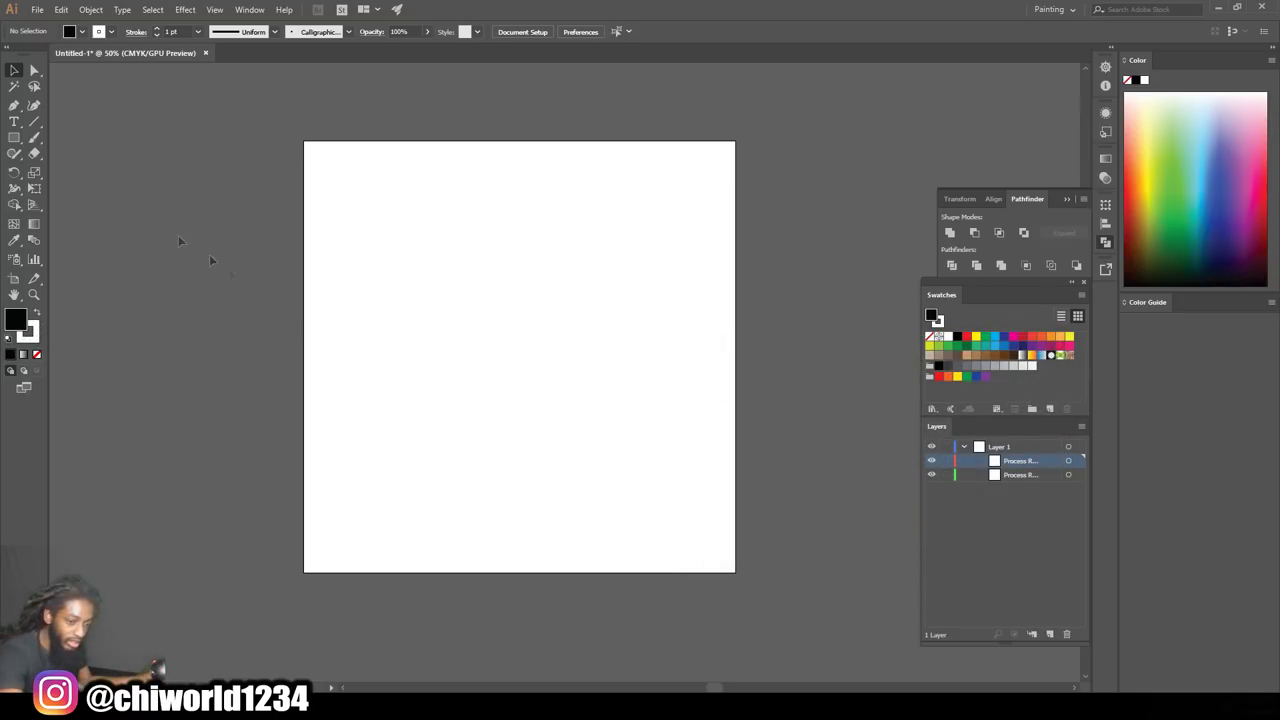
left_click(34, 138)
mouse_move(191, 185)
left_mouse_down()
mouse_move(237, 251)
mouse_move(242, 361)
left_mouse_up()
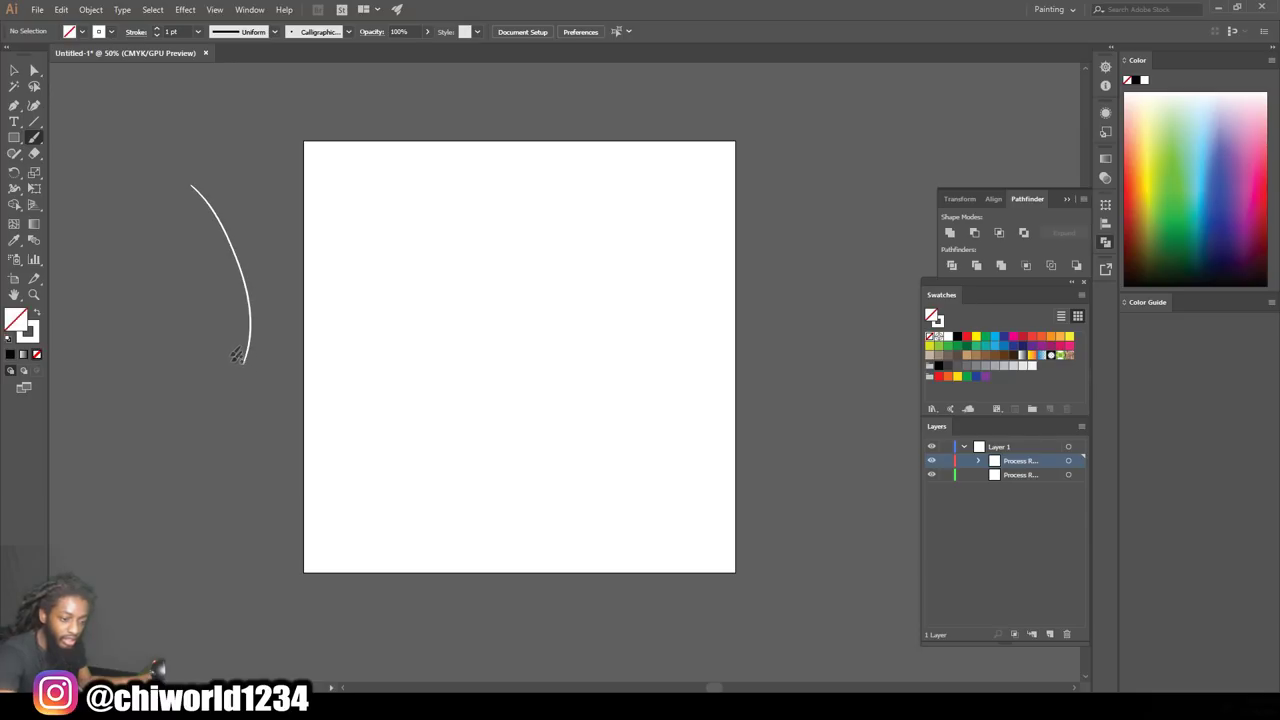
left_click_drag(200, 285, 172, 224)
left_click_drag(168, 306, 195, 408)
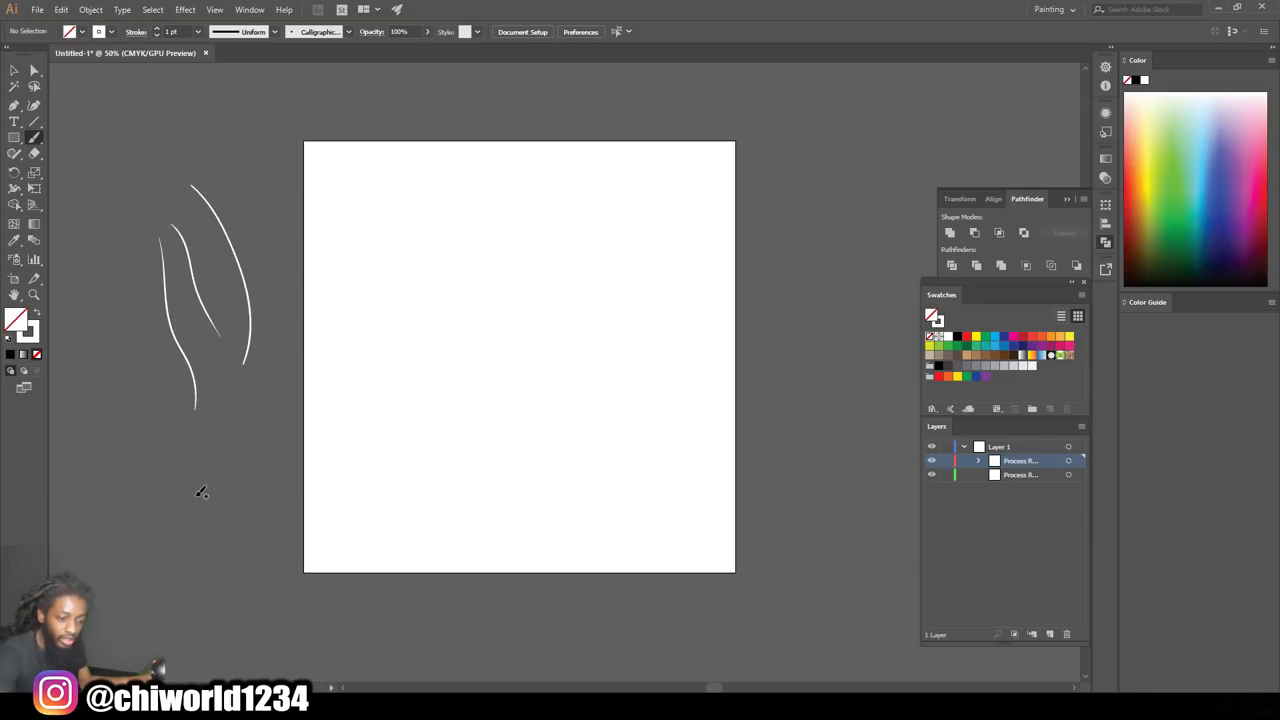
key("ctrl+z")
key("ctrl+z")
key("ctrl+z")
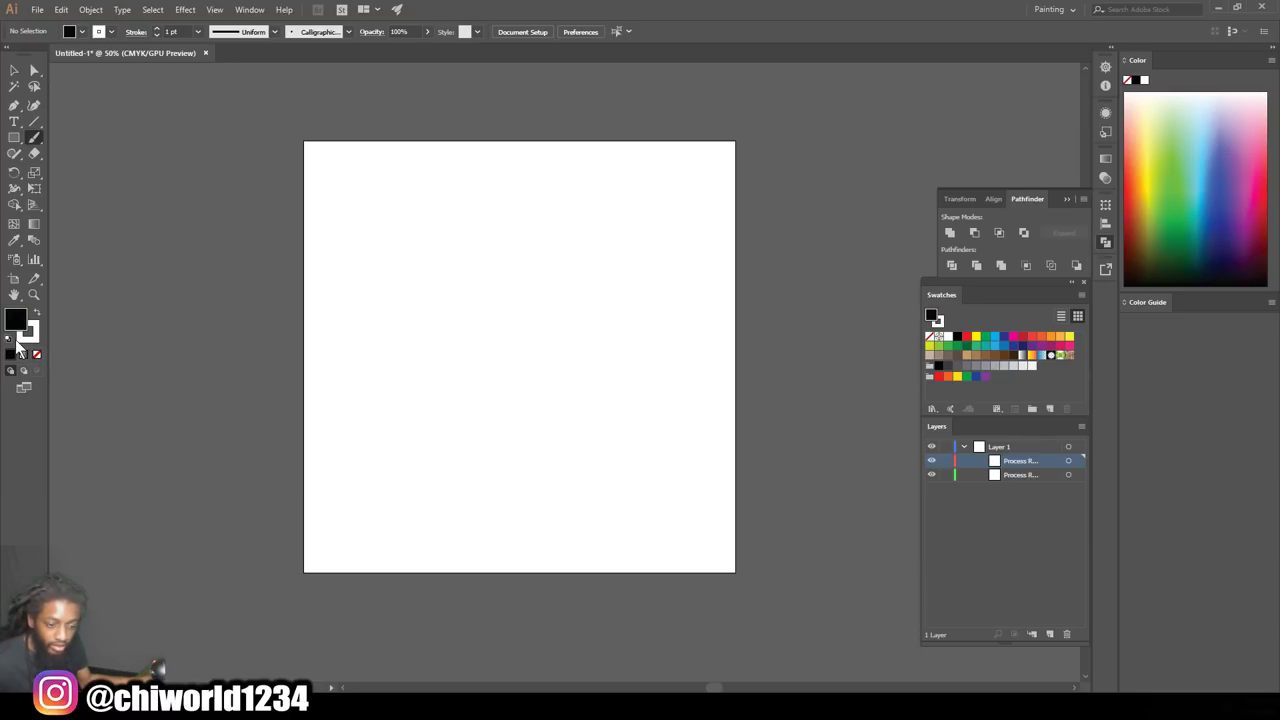
Make the brush a magenta stroke with no fill at 24% opacity, viewed at 66.67%
left_click(36, 317)
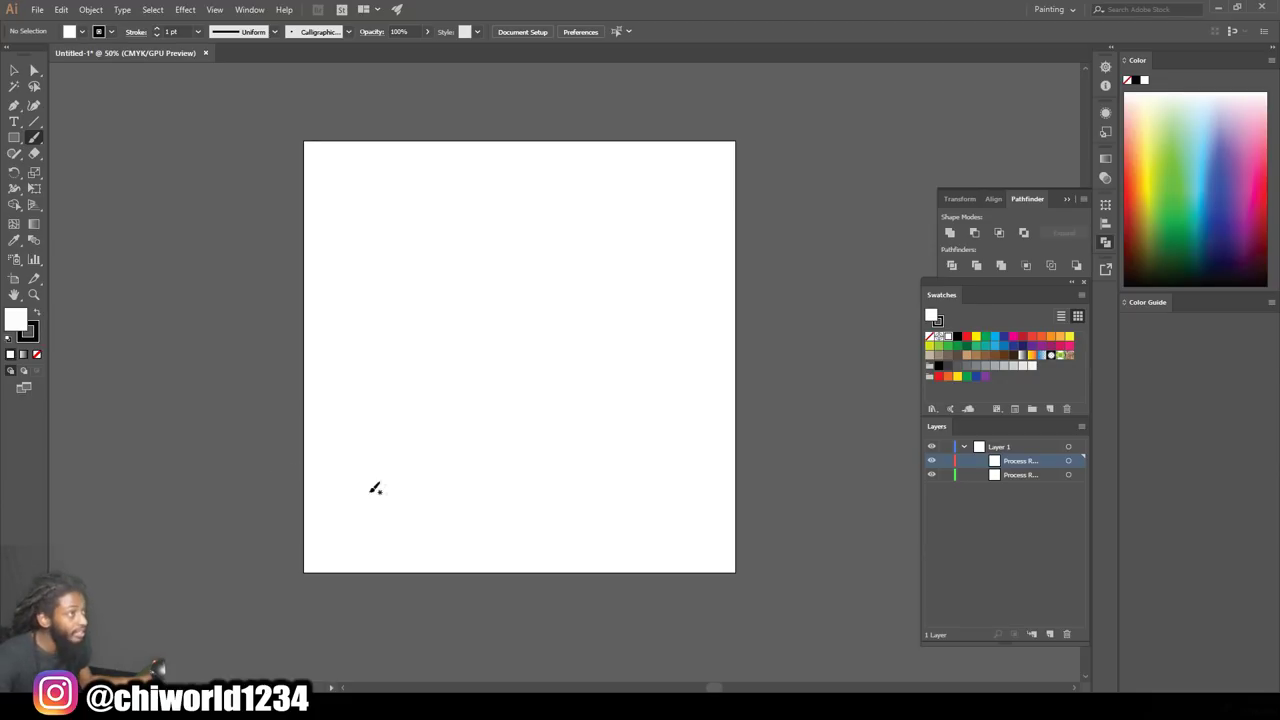
key("ctrl+minus")
key("ctrl+plus")
key("ctrl+plus")
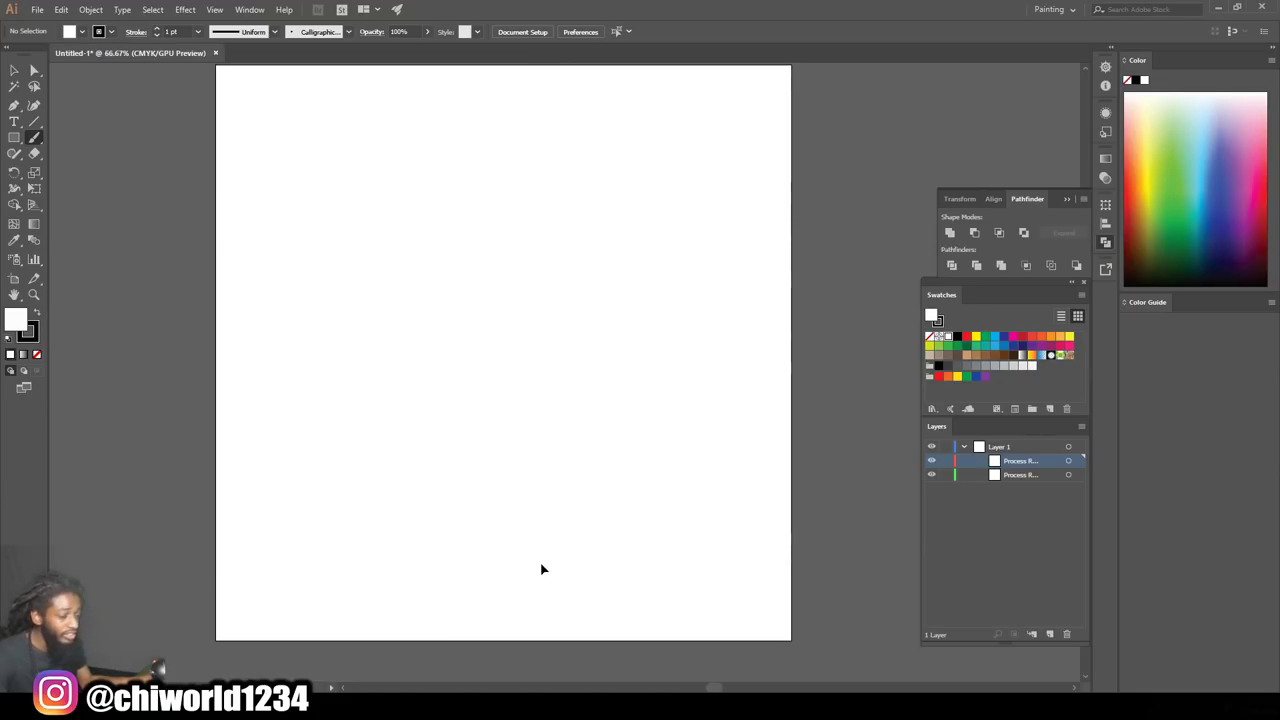
left_click(1013, 337)
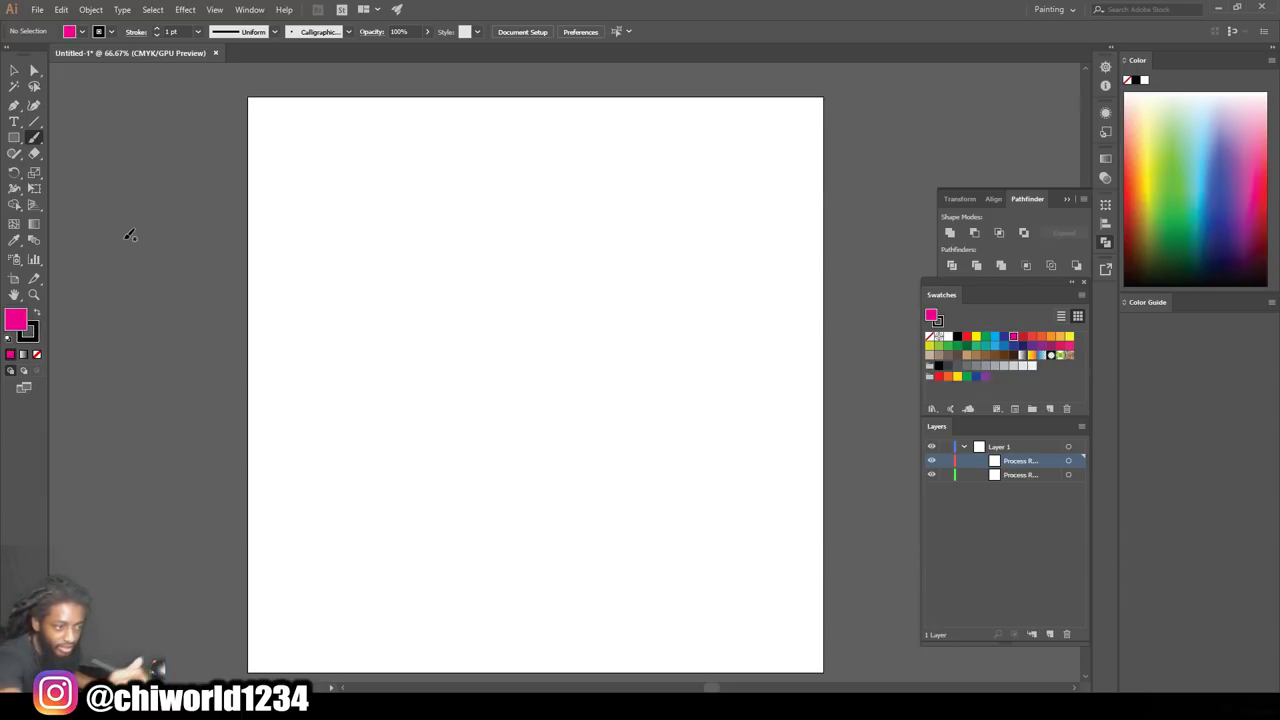
left_click(37, 311)
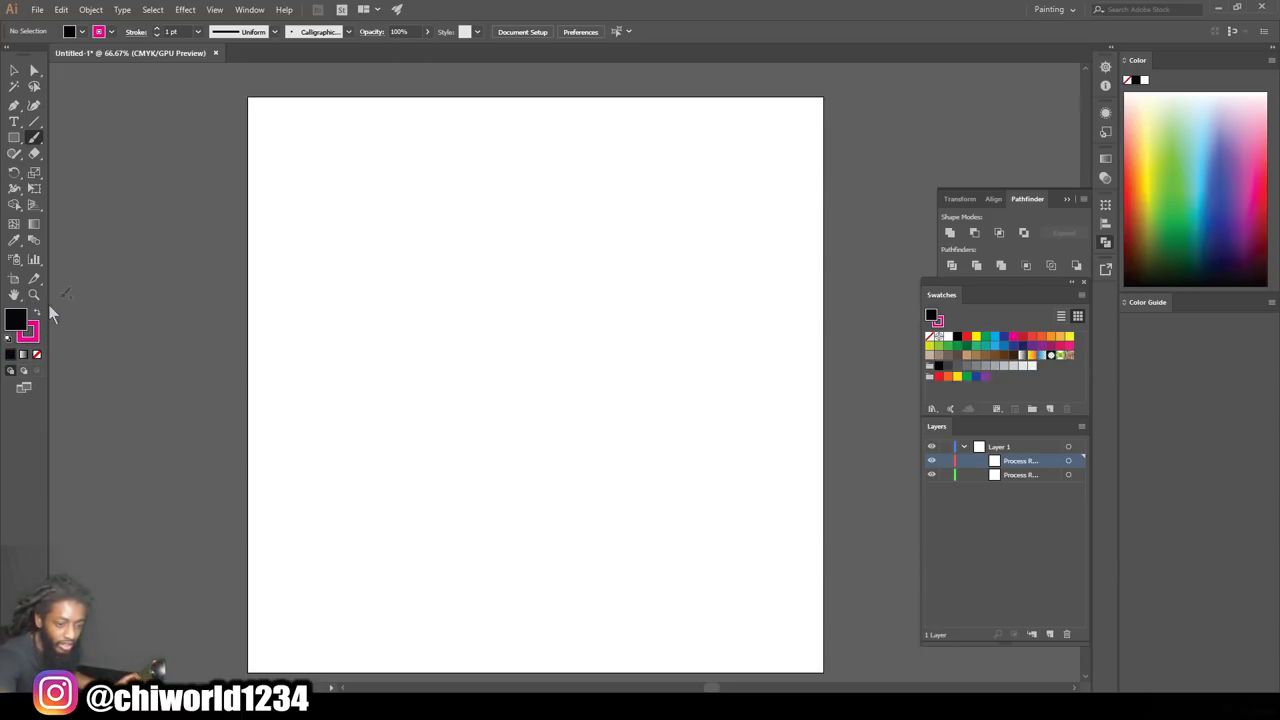
key("slash")
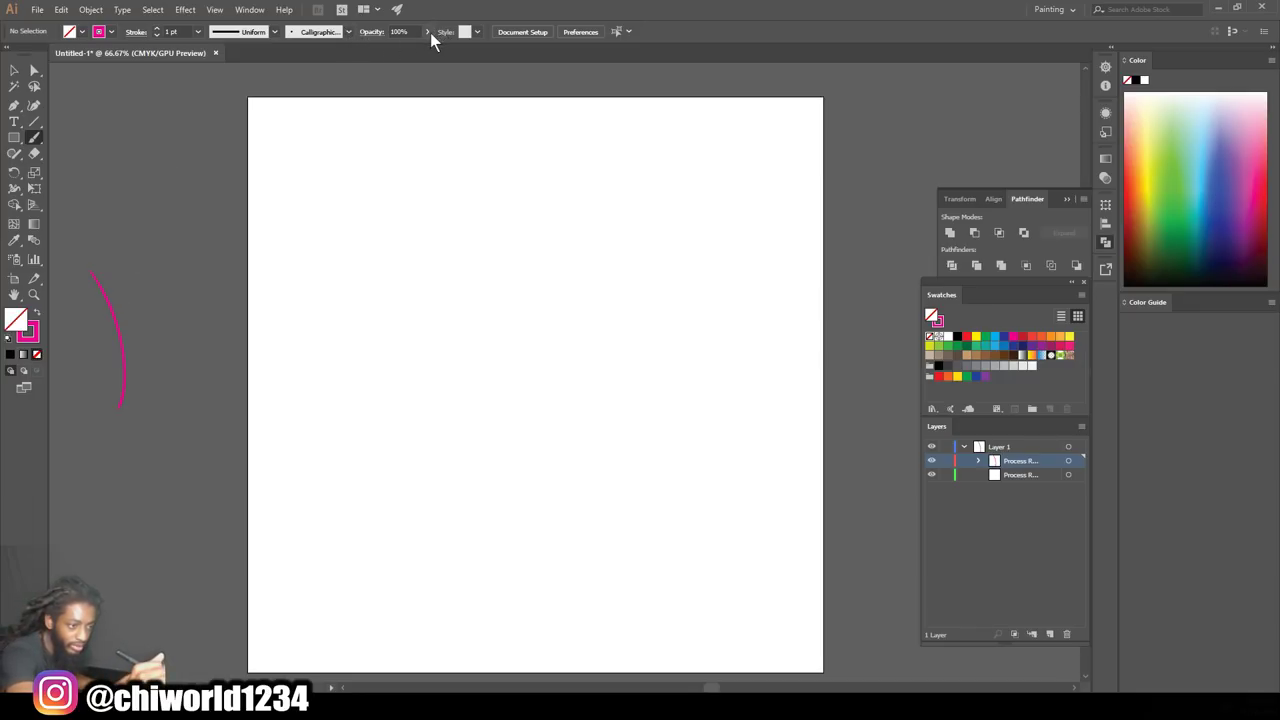
left_click_drag(386, 50, 389, 50)
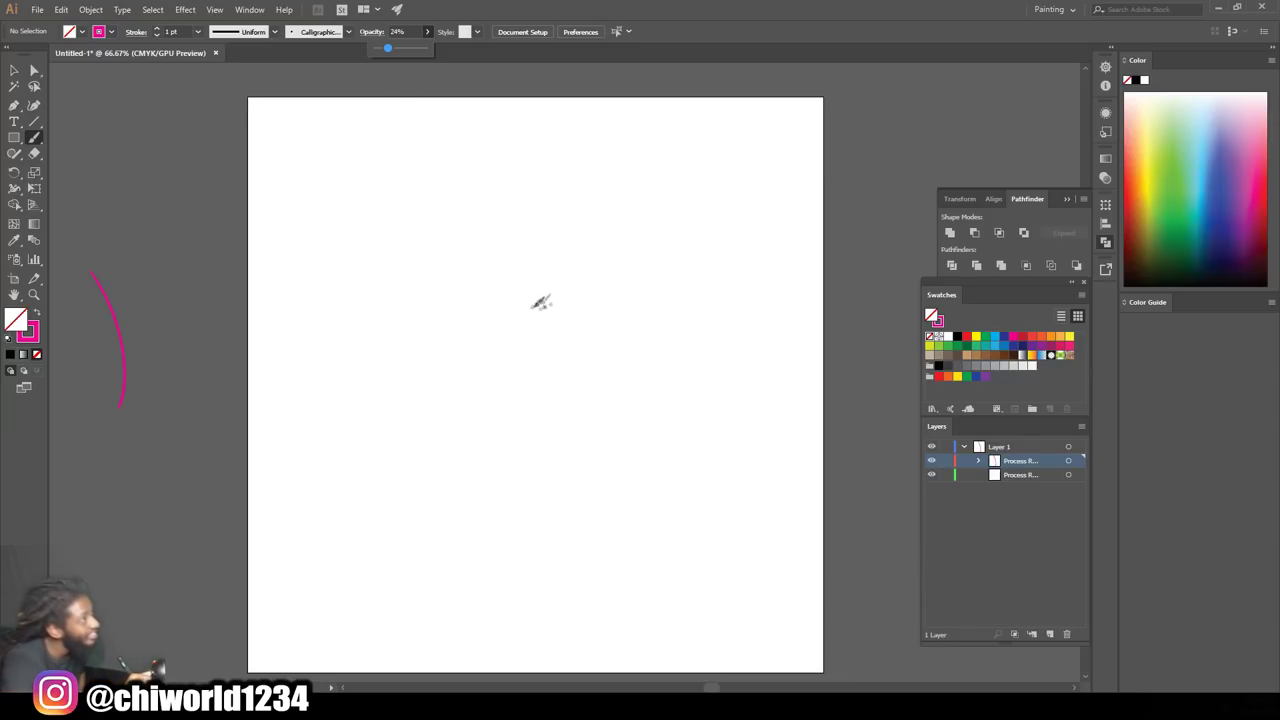
mouse_move(500, 327)
left_mouse_down()
mouse_move(550, 297)
mouse_move(517, 320)
left_mouse_up()
mouse_move(480, 262)
left_mouse_down()
mouse_move(556, 290)
mouse_move(524, 244)
mouse_move(486, 286)
mouse_move(563, 263)
mouse_move(583, 234)
mouse_move(603, 306)
mouse_move(613, 274)
left_mouse_up()
mouse_move(560, 240)
left_mouse_down()
mouse_move(614, 260)
mouse_move(583, 320)
mouse_move(563, 234)
mouse_move(630, 276)
left_mouse_up()
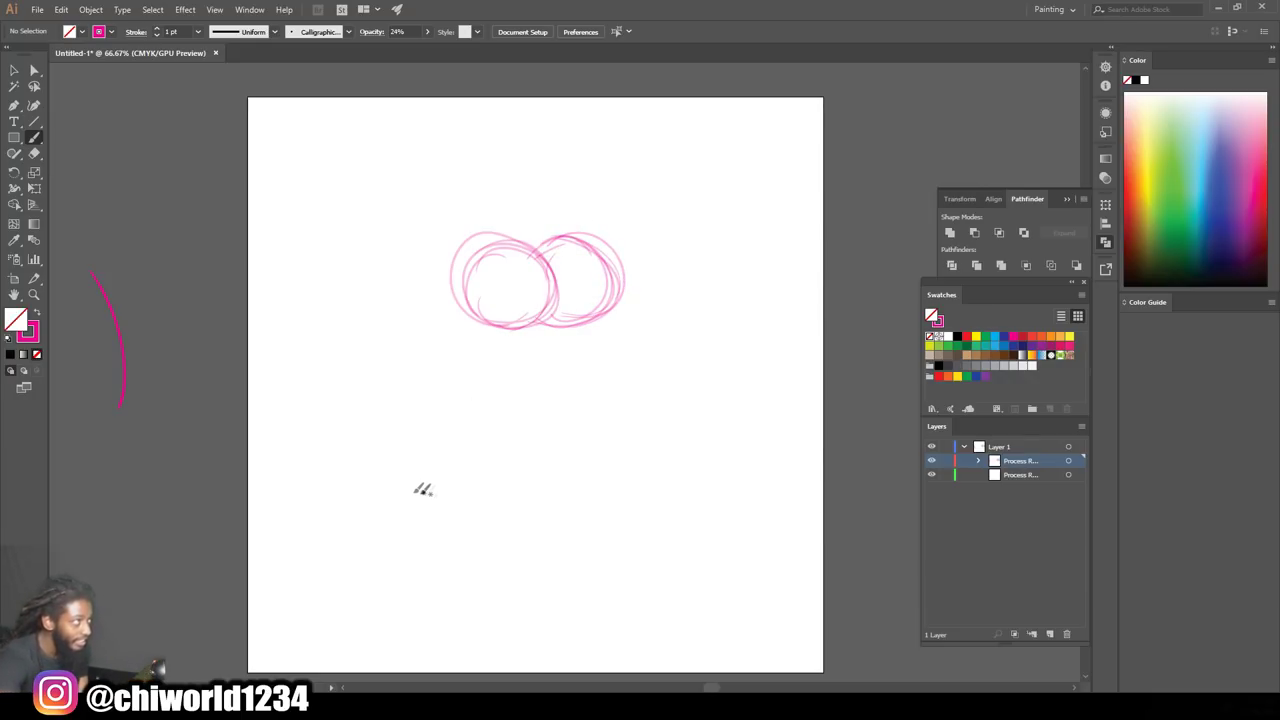
left_click_drag(484, 481, 492, 483)
left_click_drag(471, 439, 465, 469)
mouse_move(558, 483)
left_mouse_down()
mouse_move(666, 496)
mouse_move(626, 449)
mouse_move(566, 491)
mouse_move(600, 457)
left_mouse_up()
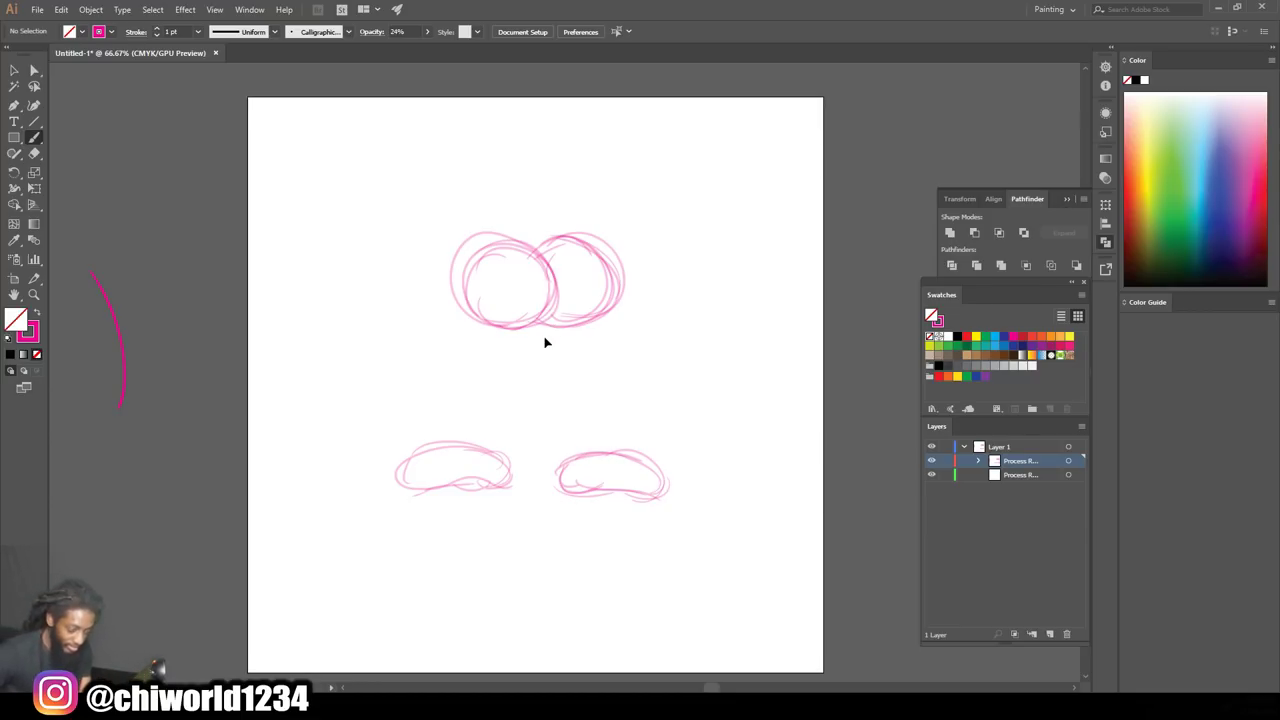
key("ctrl+z")
key("ctrl+z")
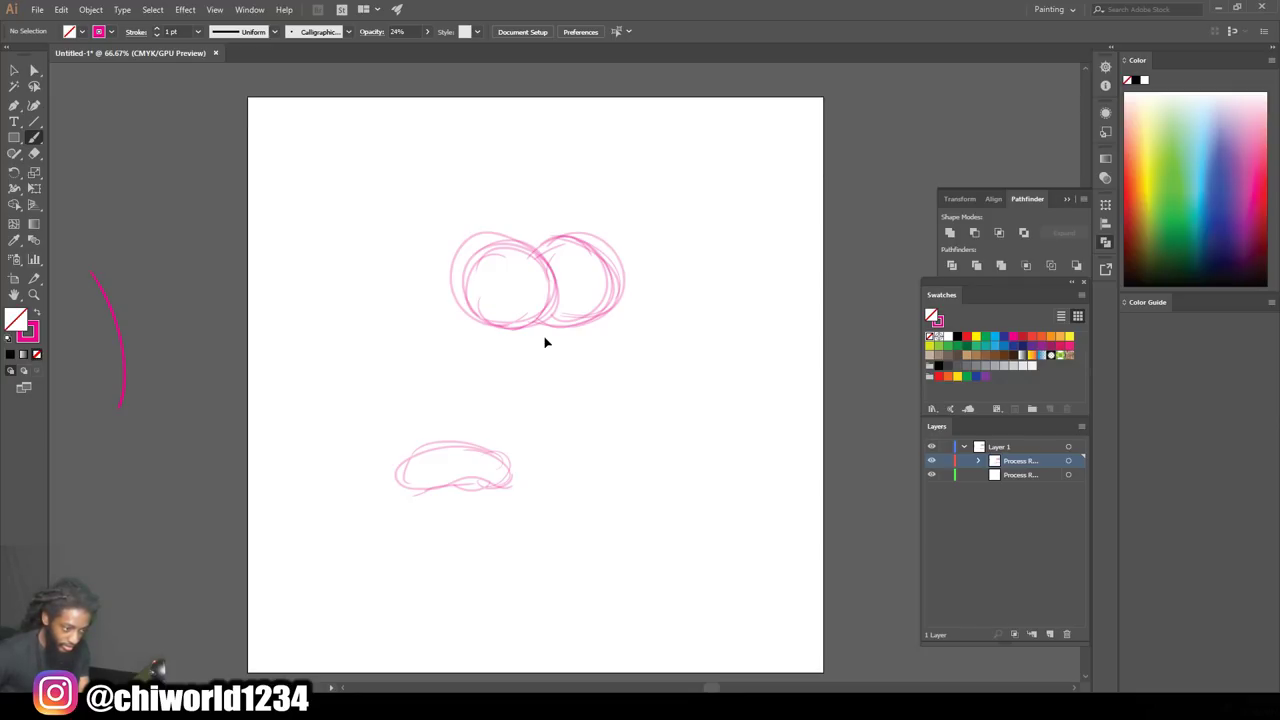
key("ctrl+z")
key("ctrl+z")
key("ctrl+z")
key("ctrl+z")
key("ctrl+z")
key("ctrl+z")
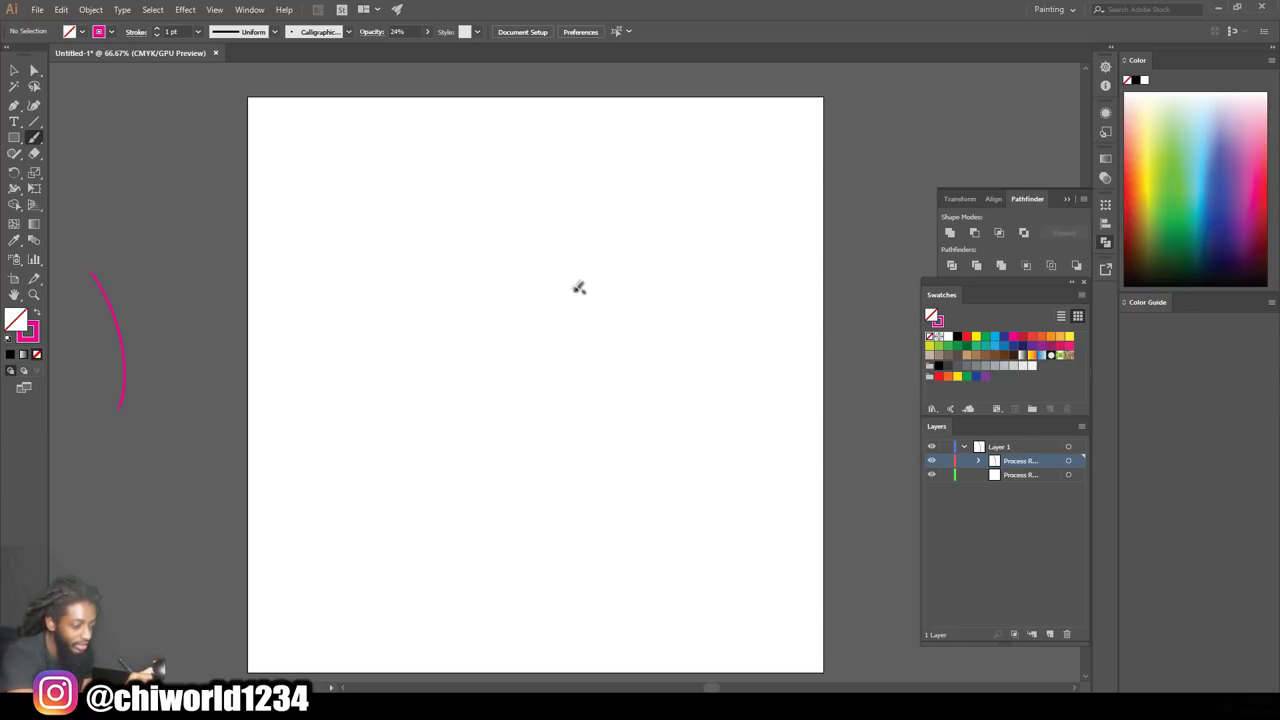
Sketch the left eye loop, the cheek line beside the nose and the mouth line
mouse_move(581, 303)
left_mouse_down()
mouse_move(621, 300)
mouse_move(621, 279)
mouse_move(600, 291)
left_mouse_up()
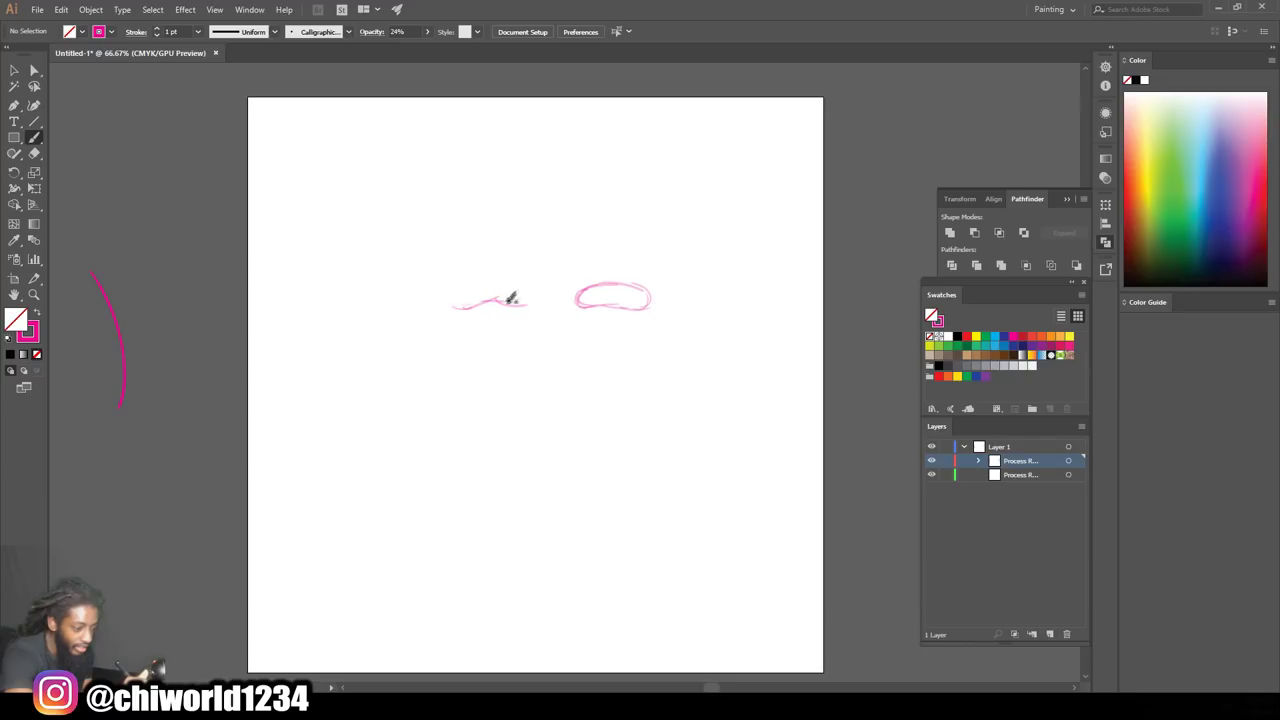
mouse_move(520, 273)
left_mouse_down()
mouse_move(480, 283)
mouse_move(479, 297)
mouse_move(537, 282)
mouse_move(588, 373)
left_mouse_up()
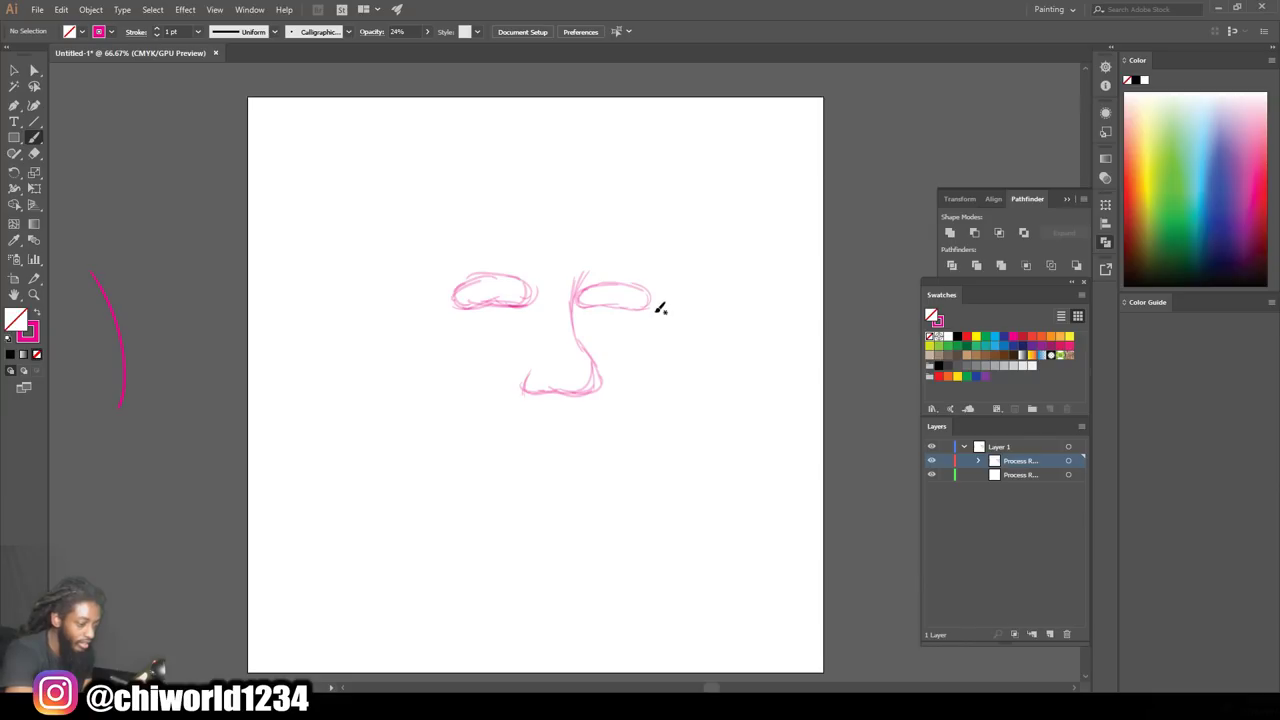
mouse_move(660, 306)
left_mouse_down()
mouse_move(629, 420)
mouse_move(637, 452)
mouse_move(520, 452)
mouse_move(484, 466)
left_mouse_up()
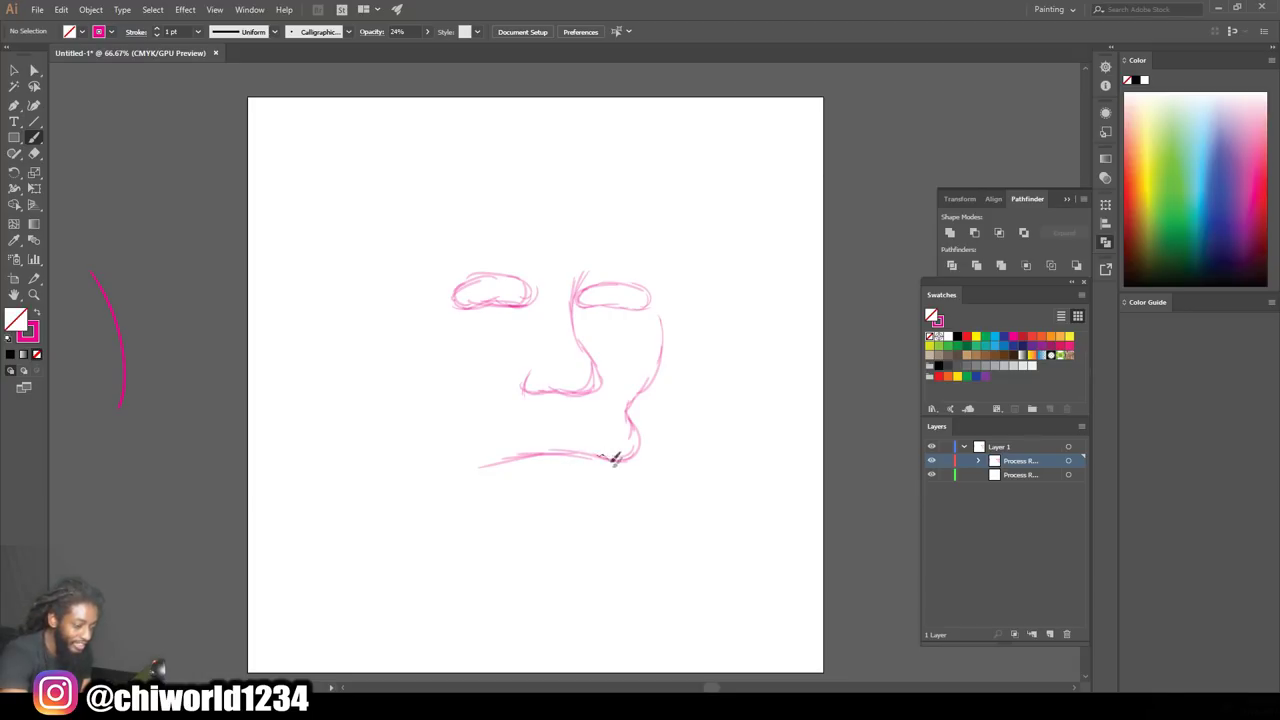
mouse_move(607, 457)
left_mouse_down()
mouse_move(594, 478)
mouse_move(543, 489)
mouse_move(570, 598)
left_mouse_up()
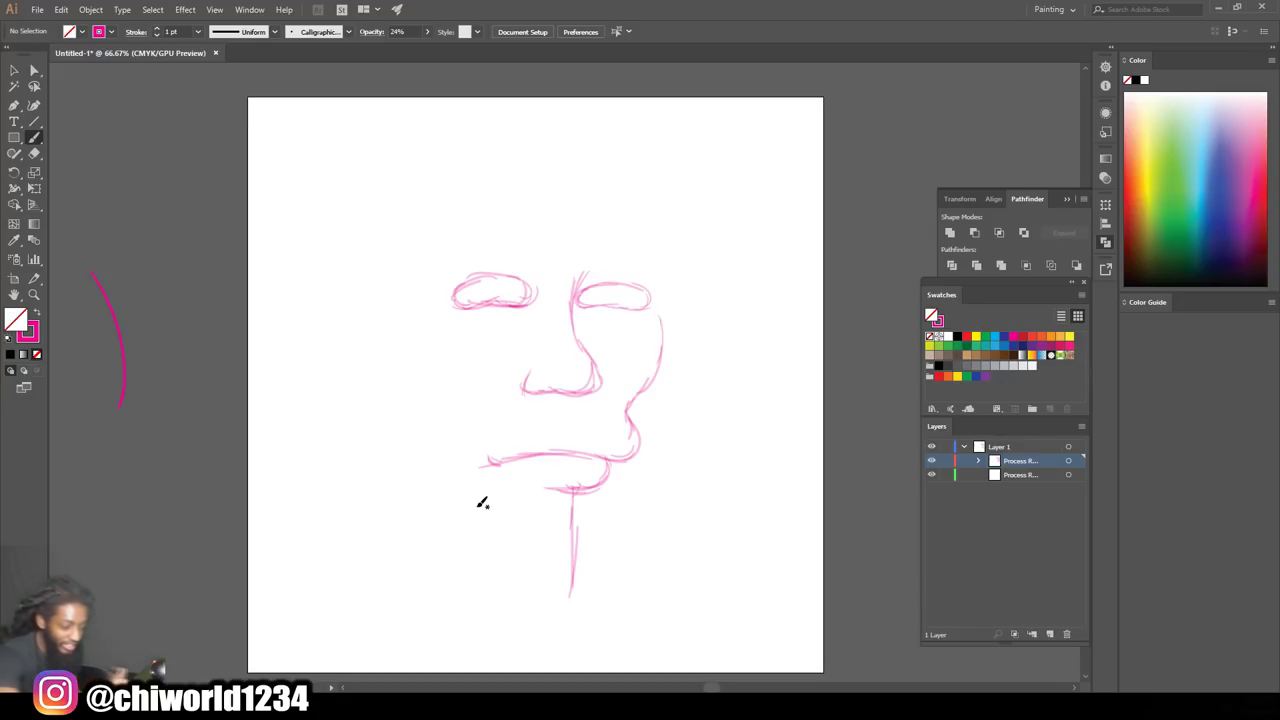
mouse_move(630, 455)
left_mouse_down()
mouse_move(490, 432)
mouse_move(497, 447)
mouse_move(500, 423)
left_mouse_up()
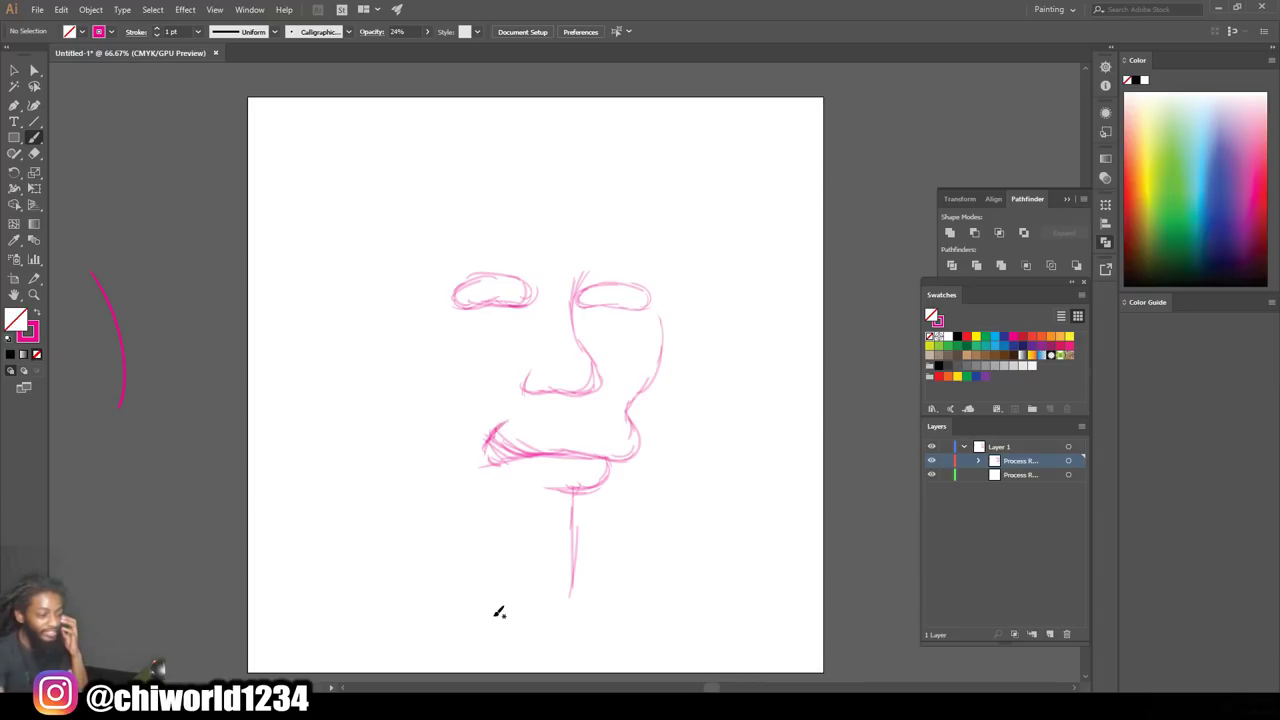
Add the doubled vertical line below the mouth and a detailed ear on the left
mouse_move(366, 500)
left_mouse_down()
mouse_move(366, 577)
mouse_move(391, 436)
left_mouse_up()
mouse_move(410, 543)
left_mouse_down()
mouse_move(399, 405)
mouse_move(363, 440)
mouse_move(340, 406)
mouse_move(362, 438)
left_mouse_up()
mouse_move(355, 318)
left_mouse_down()
mouse_move(392, 362)
mouse_move(350, 330)
mouse_move(352, 310)
mouse_move(350, 414)
left_mouse_up()
mouse_move(330, 400)
left_mouse_down()
mouse_move(385, 322)
mouse_move(383, 352)
left_mouse_up()
left_click_drag(376, 283, 390, 358)
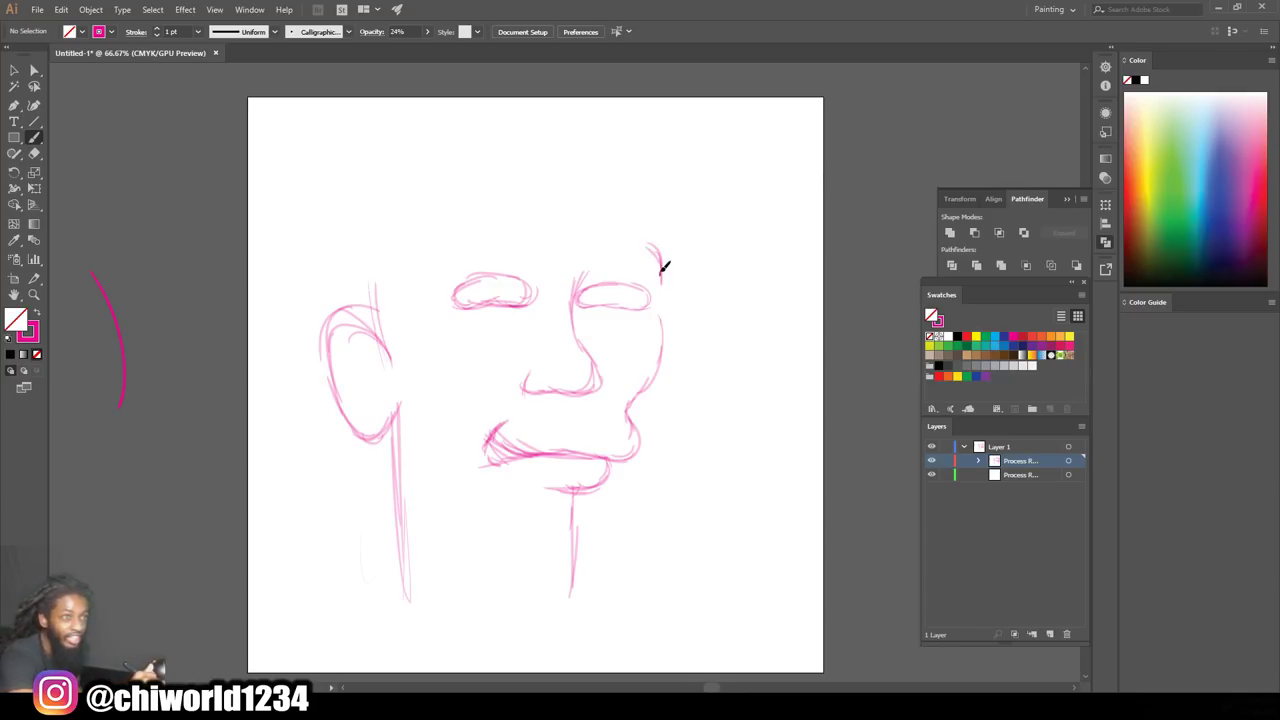
Sketch hair and eyebrow strokes, the upper lip, chin curve, jaw and cheek line
mouse_move(614, 230)
left_mouse_down()
mouse_move(660, 262)
mouse_move(662, 280)
mouse_move(612, 216)
left_mouse_up()
mouse_move(484, 232)
left_mouse_down()
mouse_move(456, 246)
mouse_move(498, 228)
mouse_move(545, 236)
mouse_move(474, 223)
mouse_move(440, 256)
left_mouse_up()
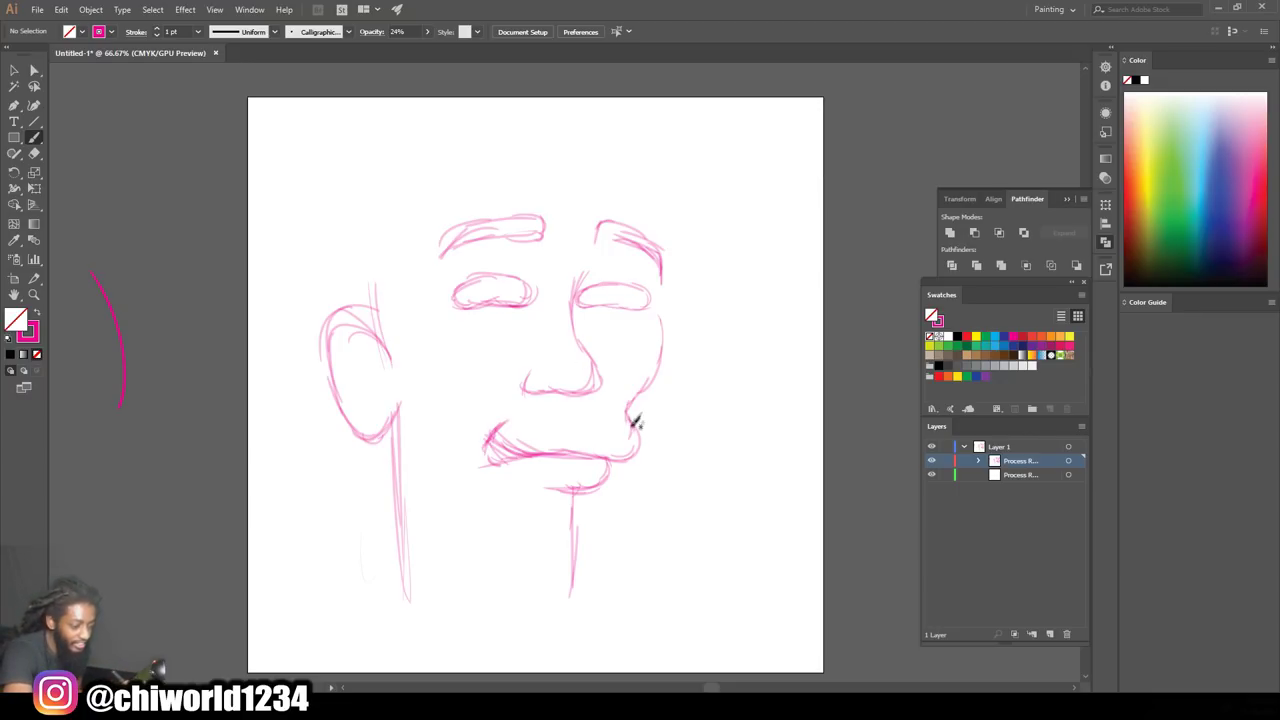
mouse_move(625, 428)
left_mouse_down()
mouse_move(597, 423)
mouse_move(634, 414)
mouse_move(500, 423)
mouse_move(484, 468)
left_mouse_up()
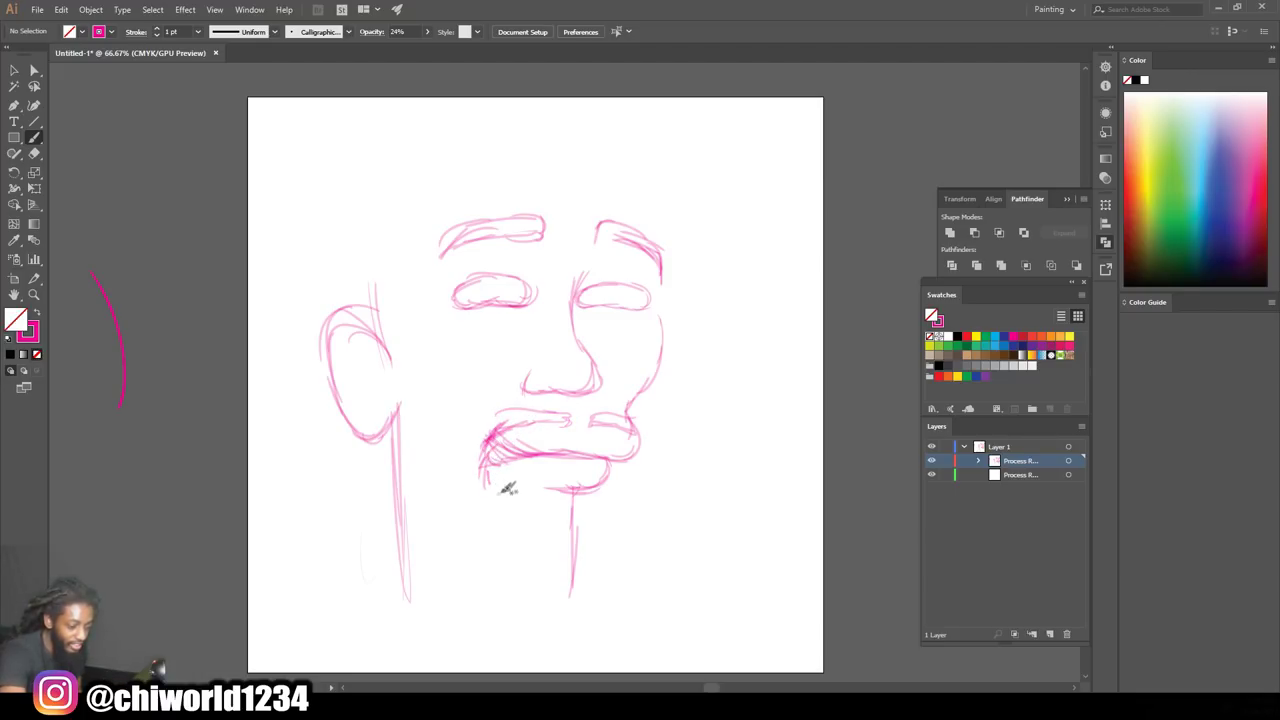
left_click_drag(537, 503, 497, 481)
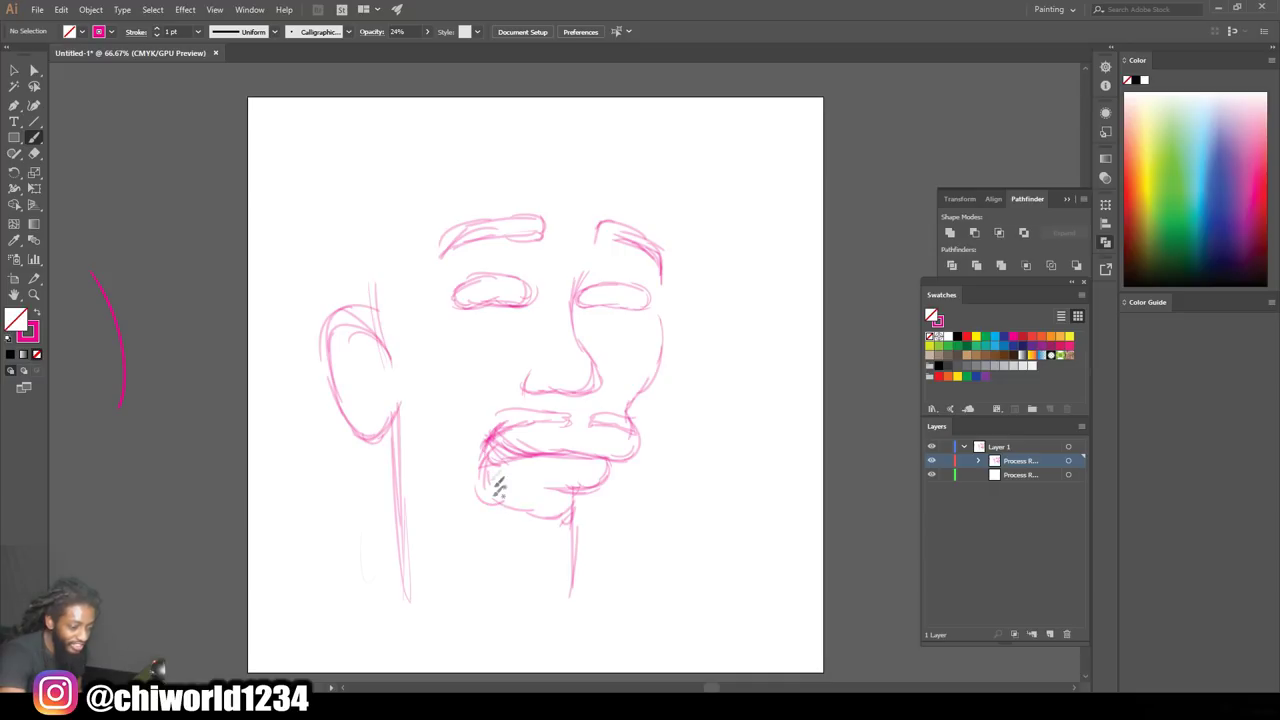
mouse_move(466, 414)
left_mouse_down()
mouse_move(451, 423)
mouse_move(413, 352)
left_mouse_up()
mouse_move(386, 284)
left_mouse_down()
mouse_move(429, 480)
mouse_move(500, 566)
left_mouse_up()
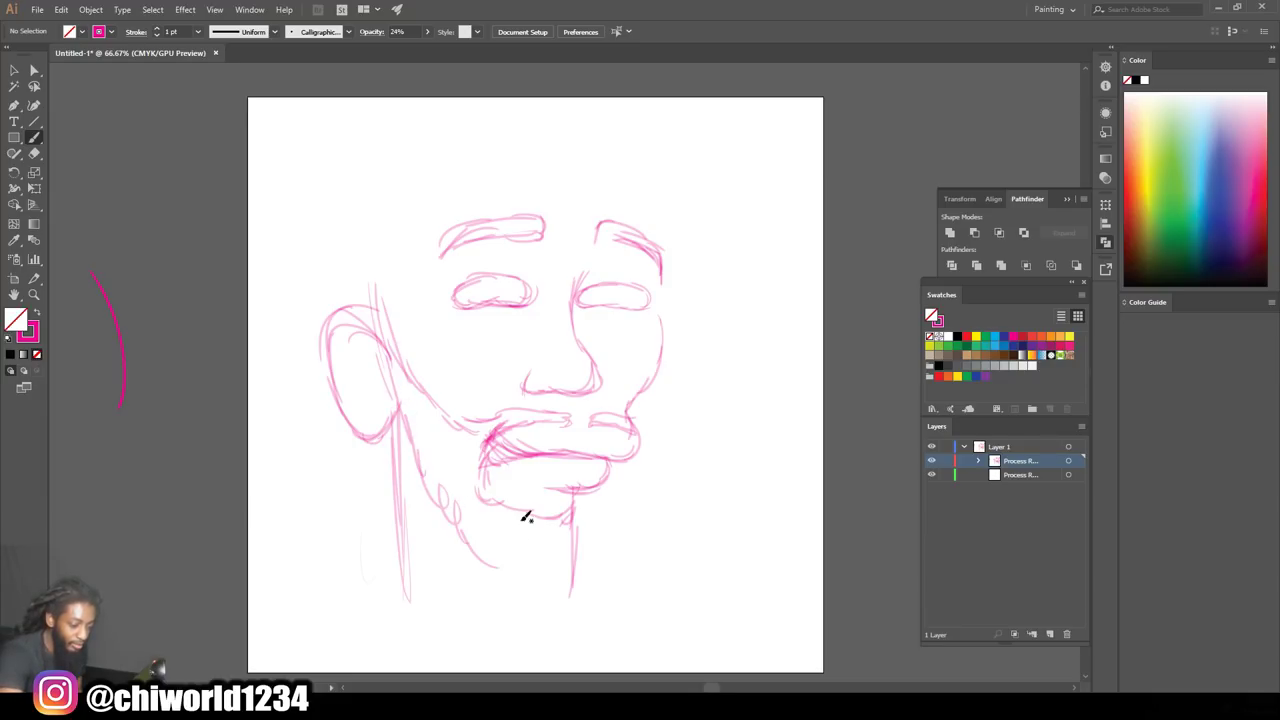
Extend the chin, draw the beard's bottom edge, two neck lines and the lower jaw
left_click_drag(593, 503, 576, 536)
left_click_drag(542, 582, 492, 568)
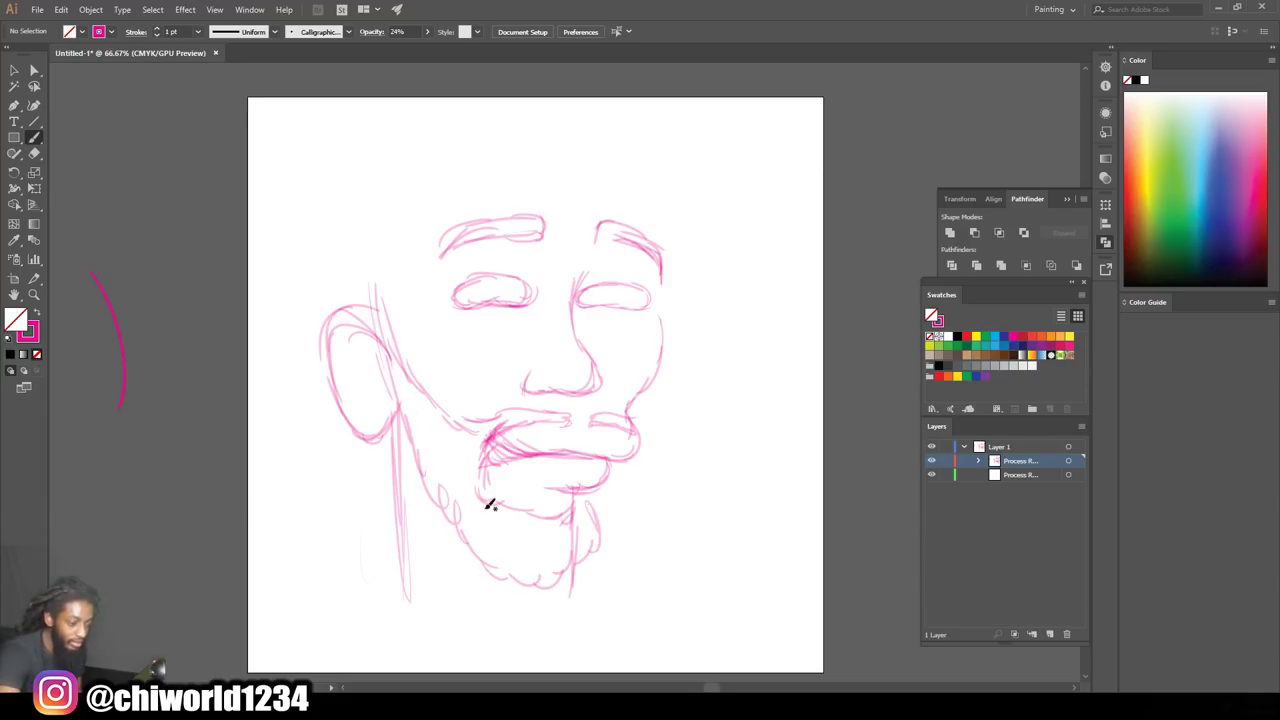
left_click_drag(391, 404, 391, 571)
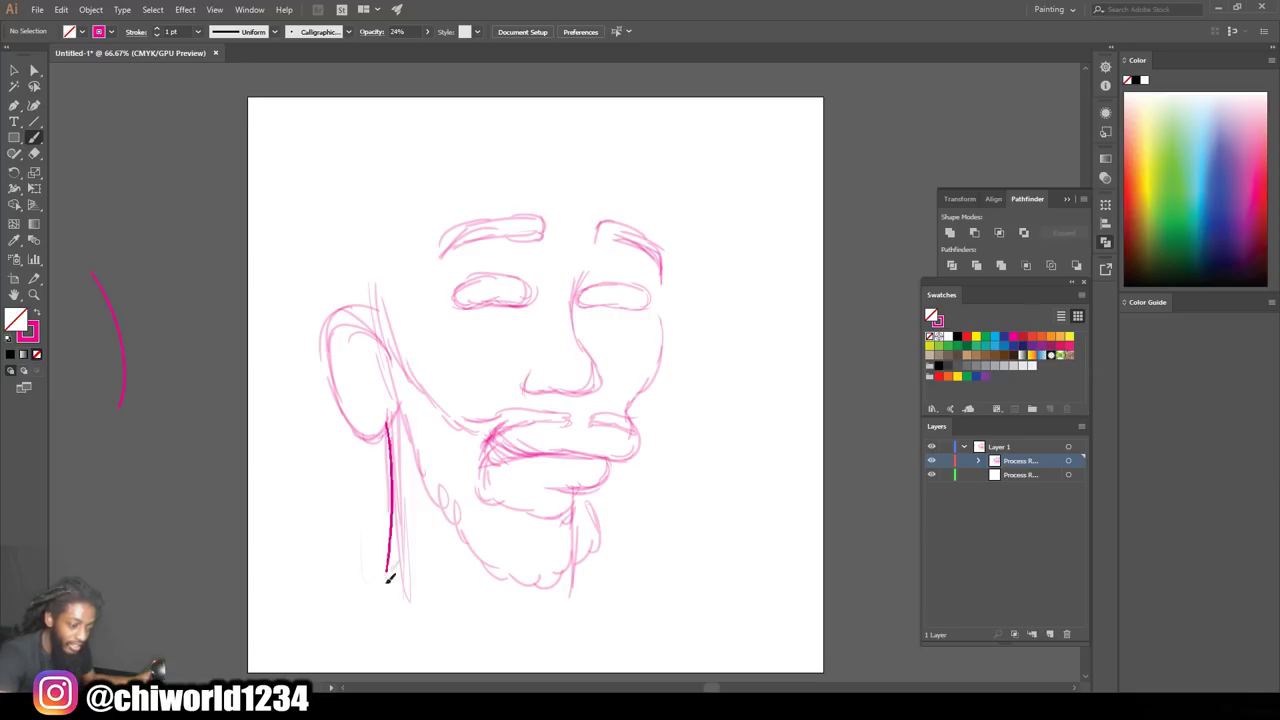
left_click_drag(394, 494, 393, 603)
mouse_move(518, 613)
left_mouse_down()
mouse_move(514, 633)
mouse_move(402, 578)
left_mouse_up()
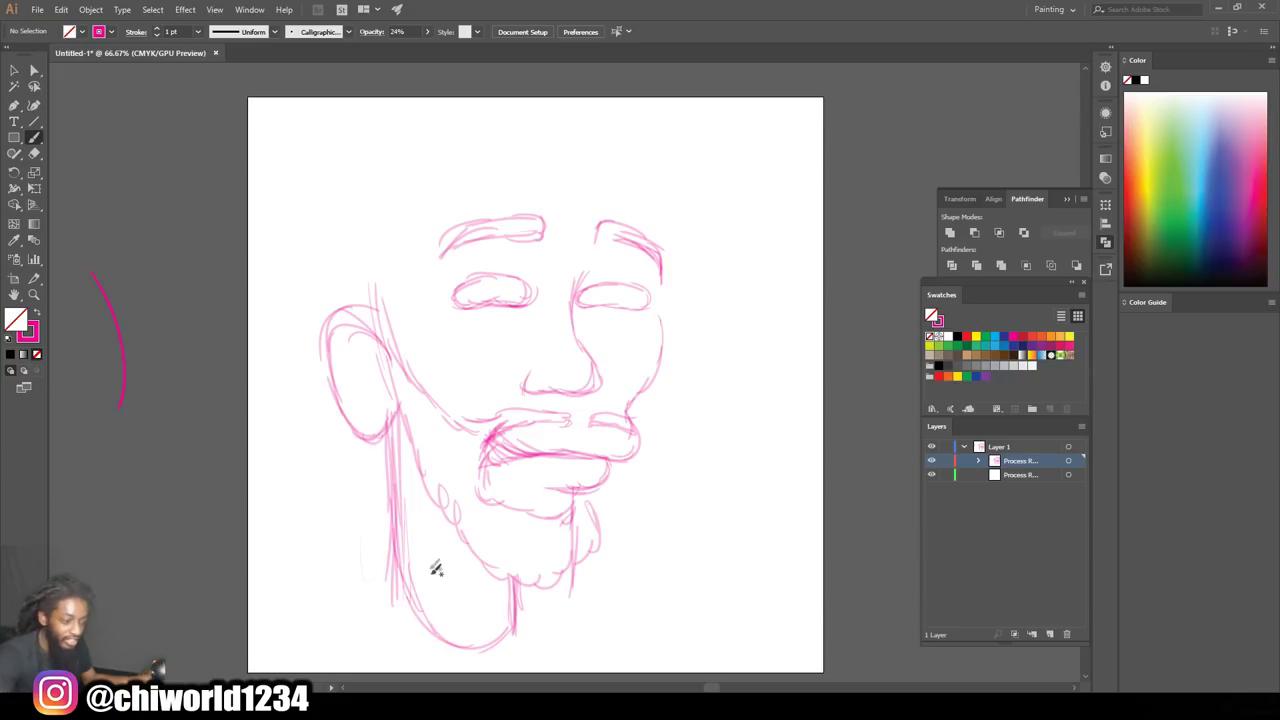
left_click(13, 71)
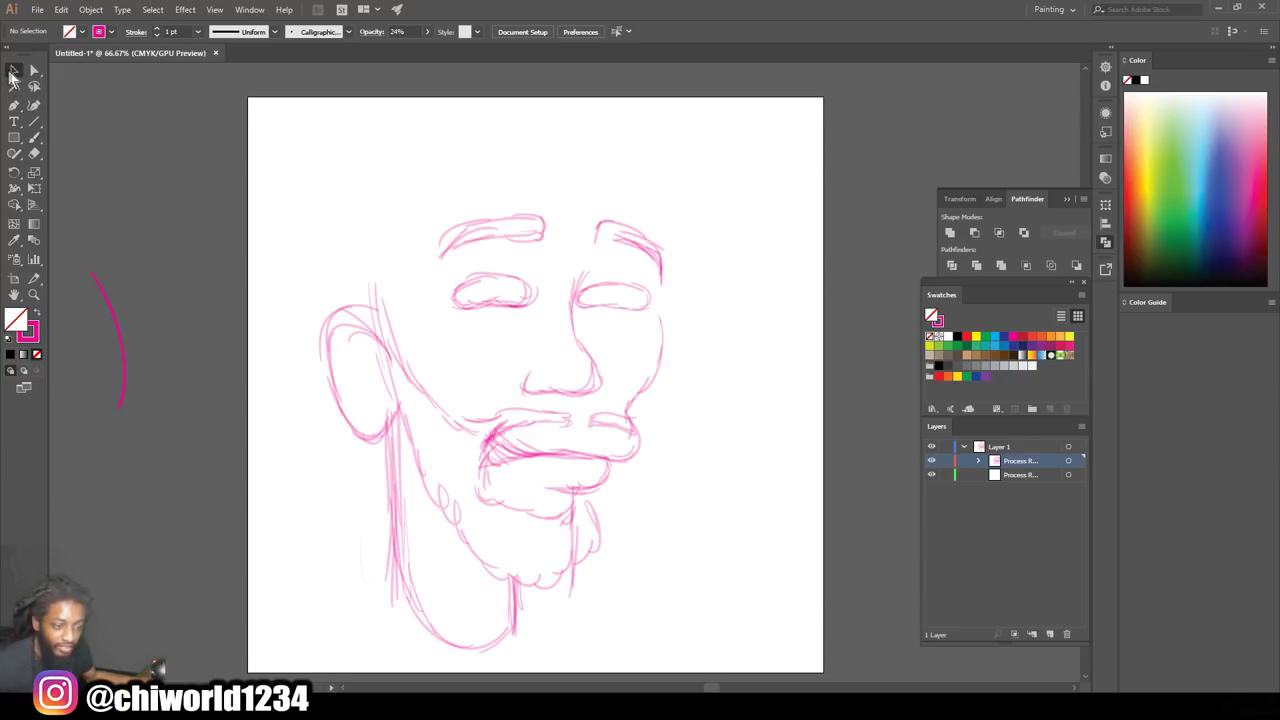
Shrink the whole face sketch and move it up and to the right
left_click_drag(281, 132, 765, 670)
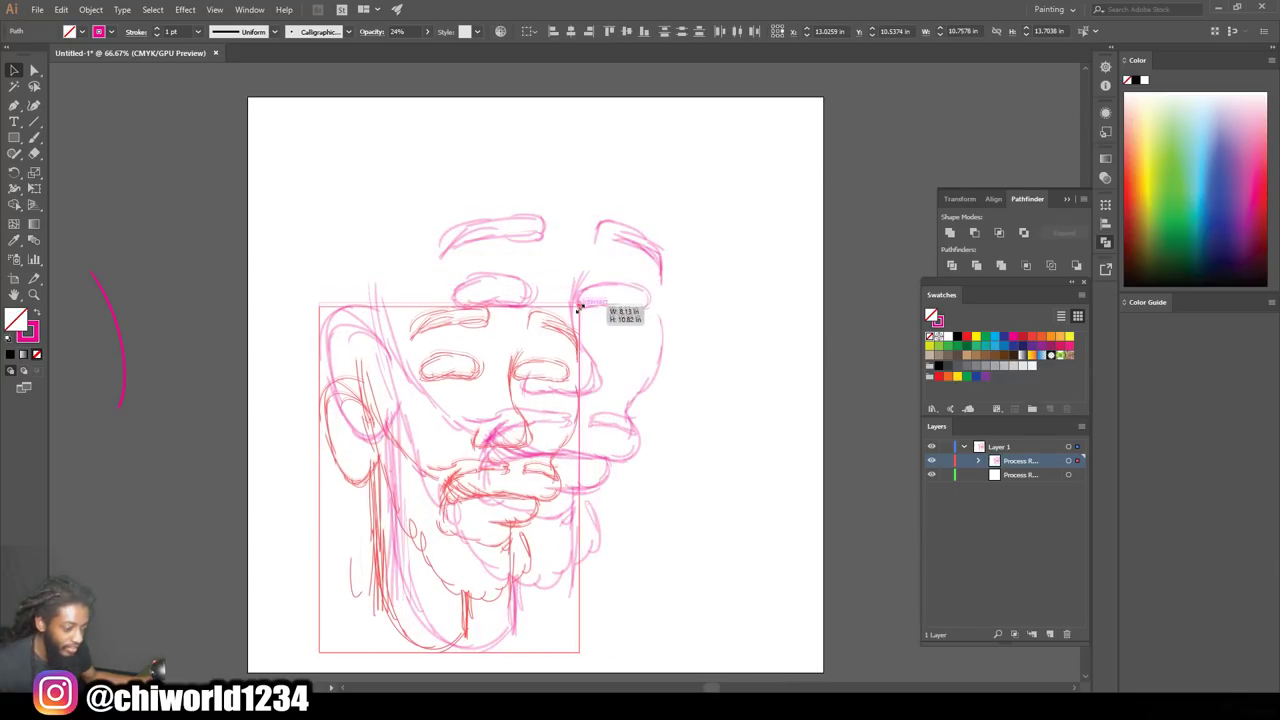
left_click_drag(666, 216, 581, 308)
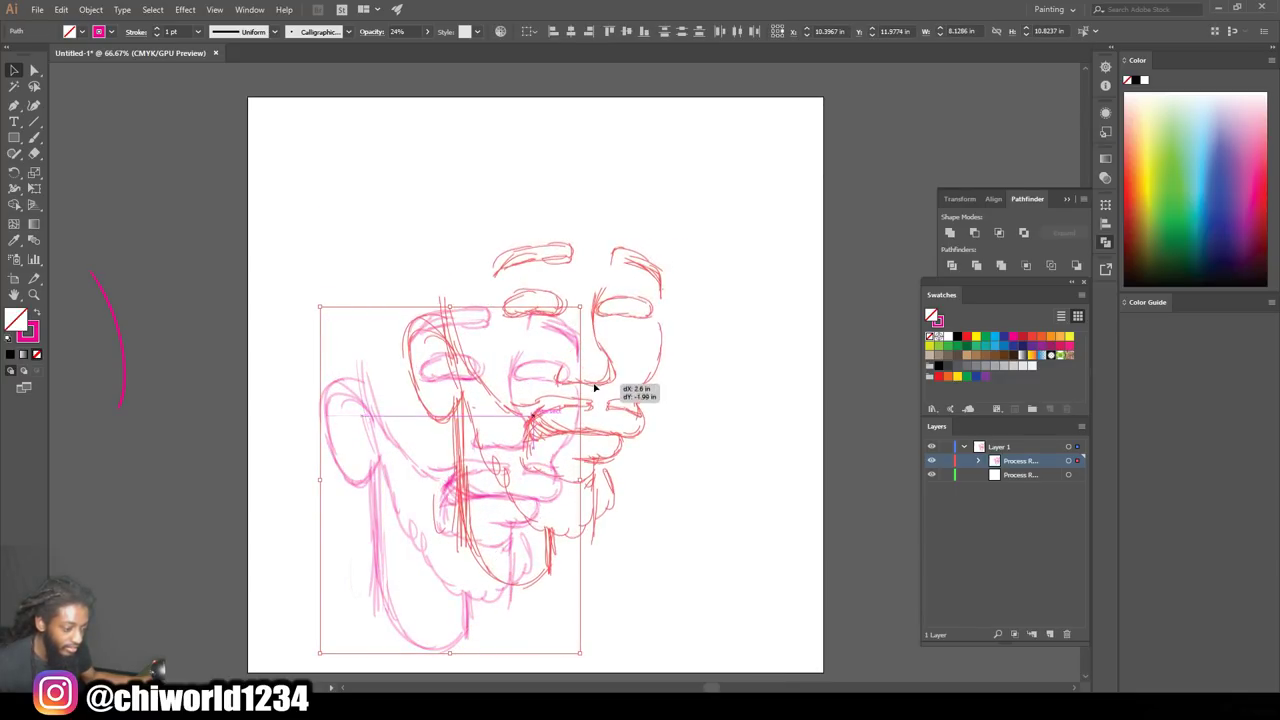
left_click_drag(508, 452, 593, 385)
left_click(685, 474)
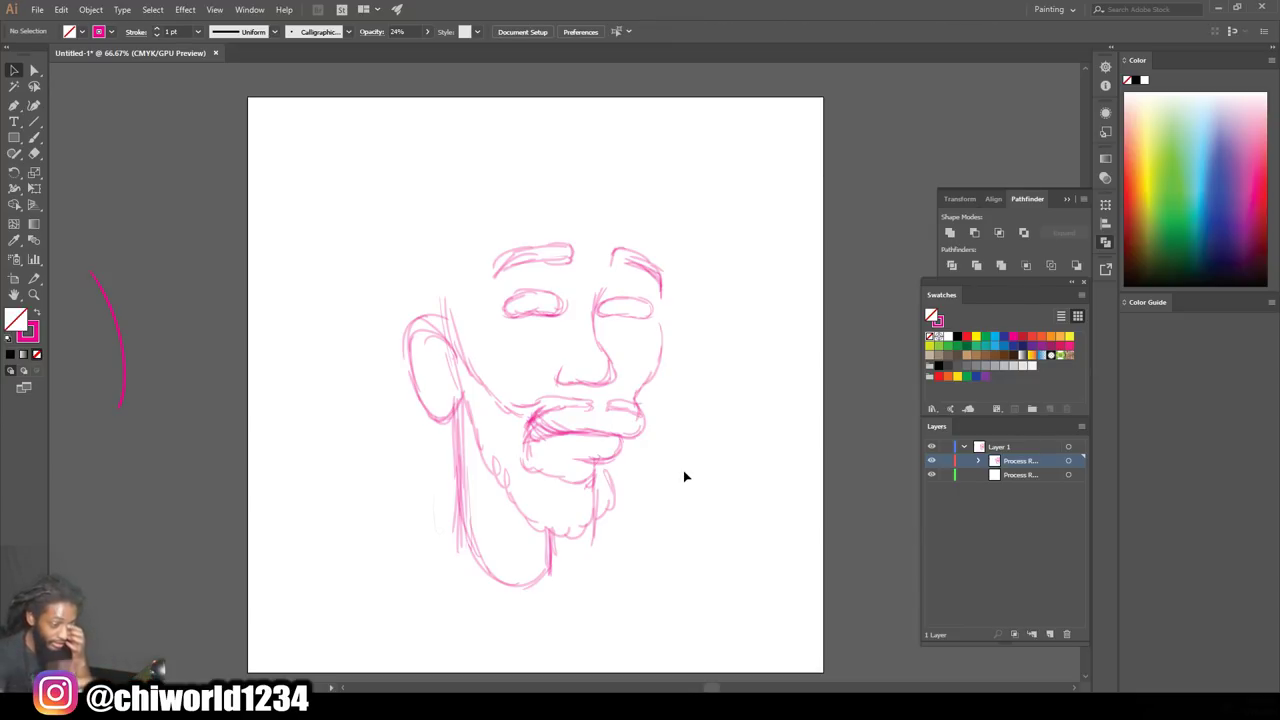
Draw the side and top of the head, both pupils and spiky hair strokes
left_click(34, 137)
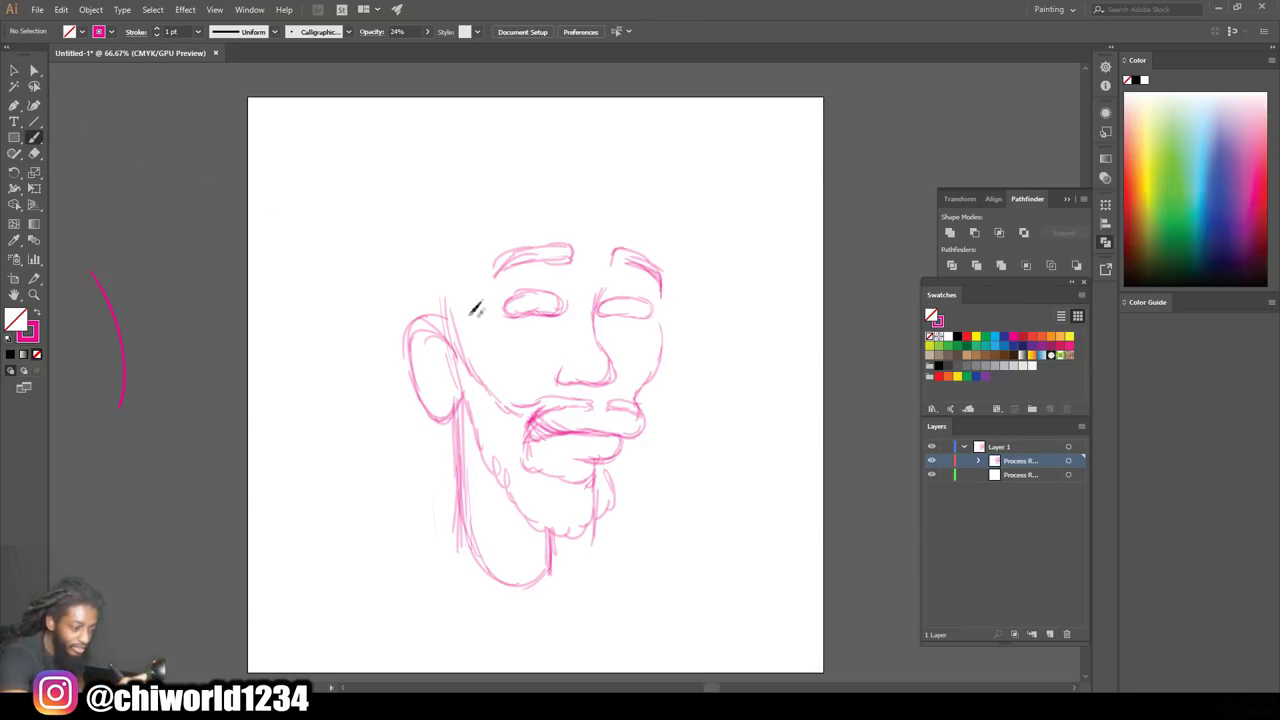
mouse_move(444, 298)
left_mouse_down()
mouse_move(464, 199)
mouse_move(518, 165)
left_mouse_up()
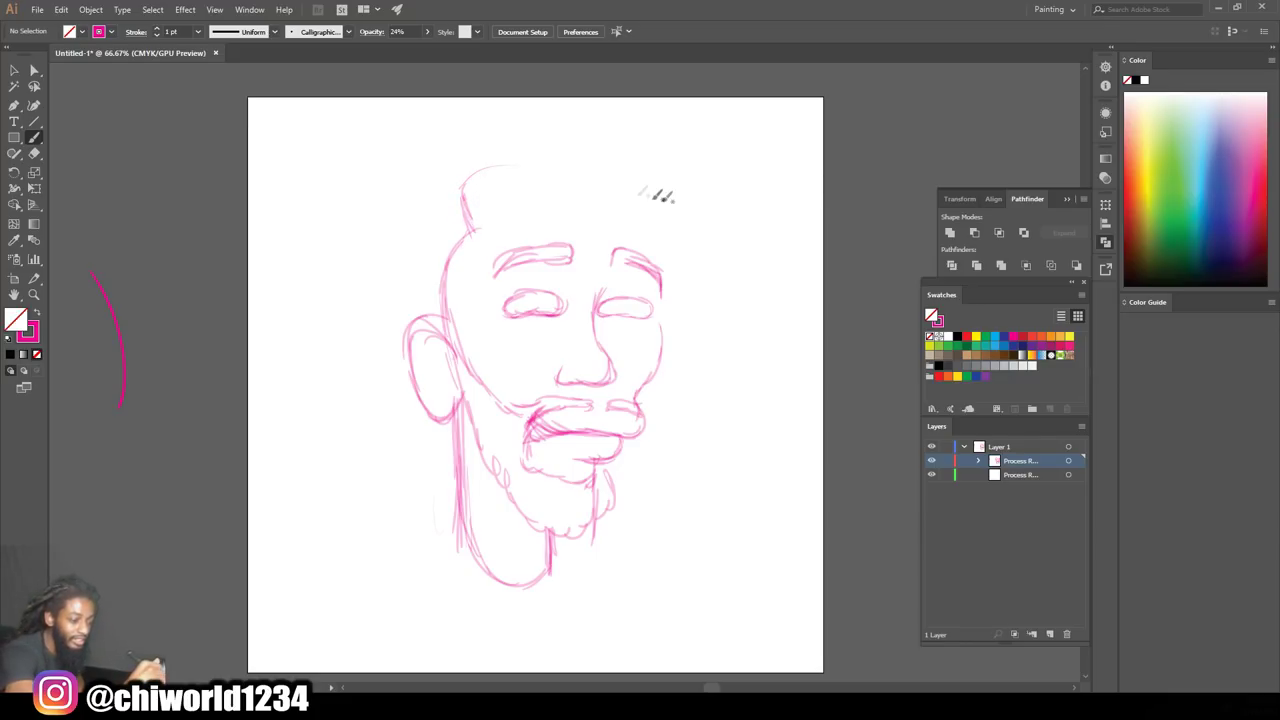
mouse_move(657, 251)
left_mouse_down()
mouse_move(613, 177)
mouse_move(452, 188)
left_mouse_up()
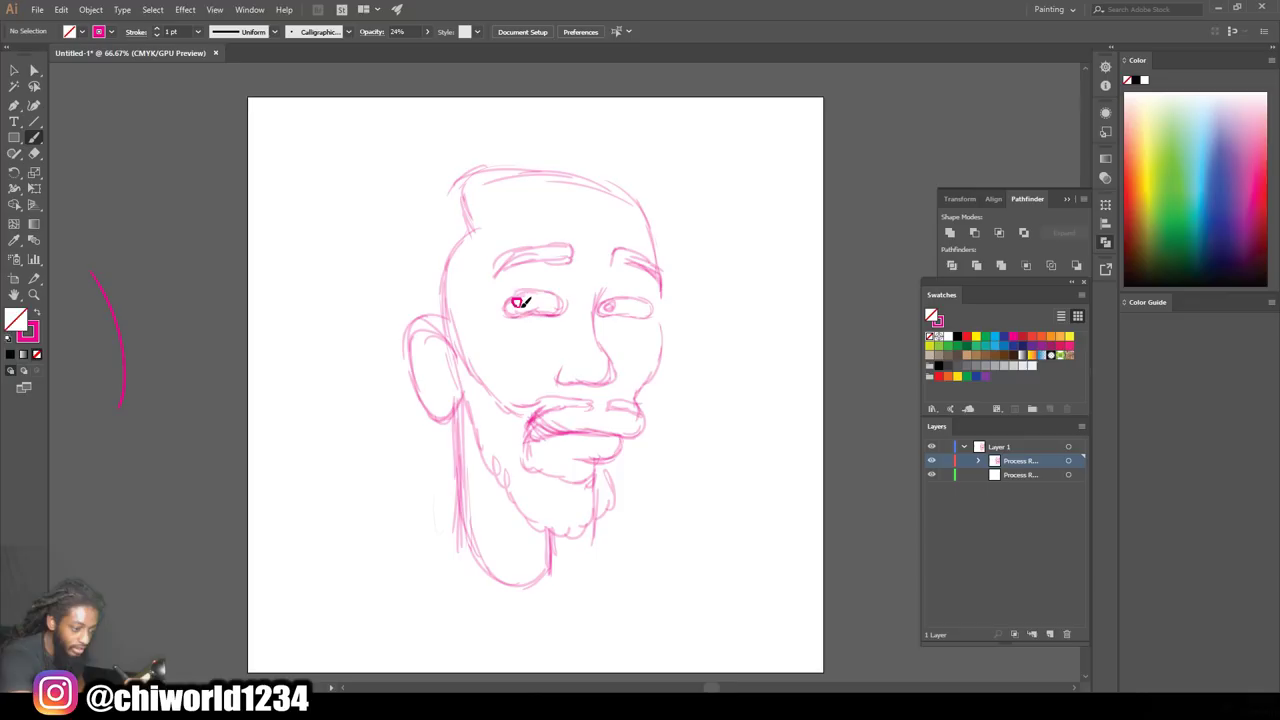
left_click_drag(522, 298, 512, 302)
left_click_drag(645, 218, 685, 170)
left_click_drag(632, 112, 657, 128)
left_click_drag(548, 106, 576, 144)
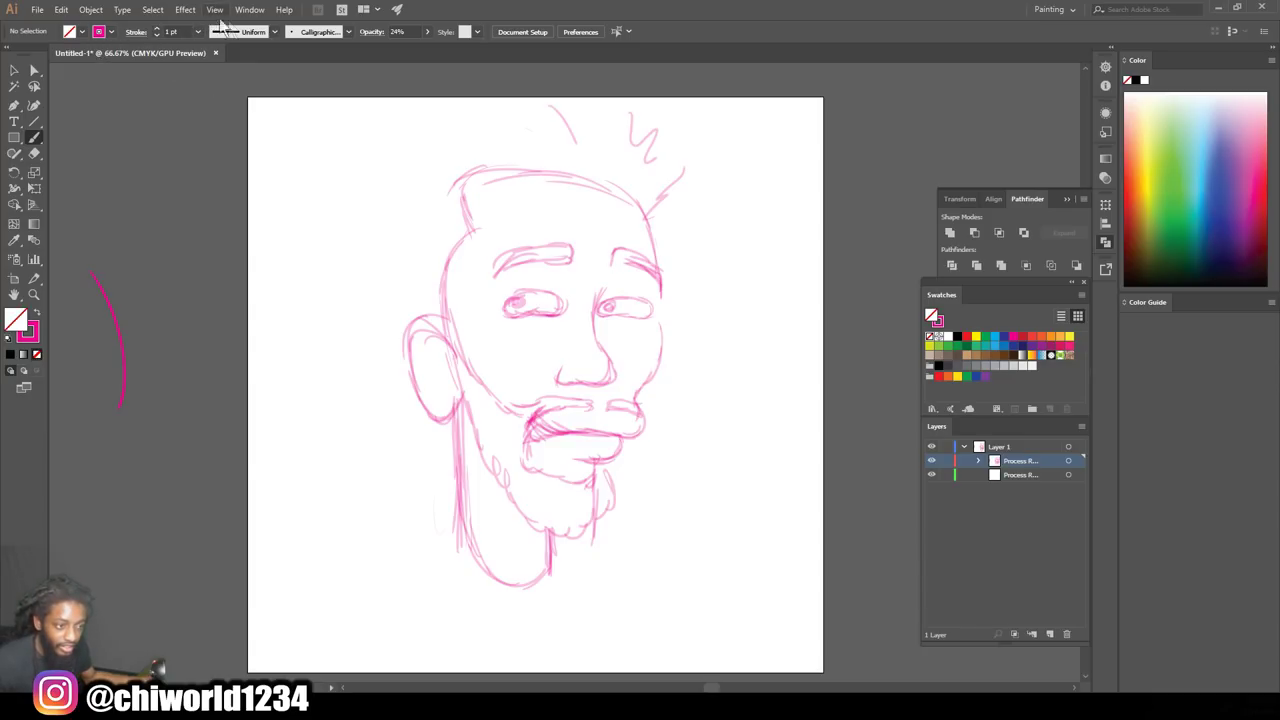
Scale the whole sketch down again to about 6.47 × 11.30 in and shift it up-right
left_click(14, 70)
left_click_drag(300, 590, 792, 100)
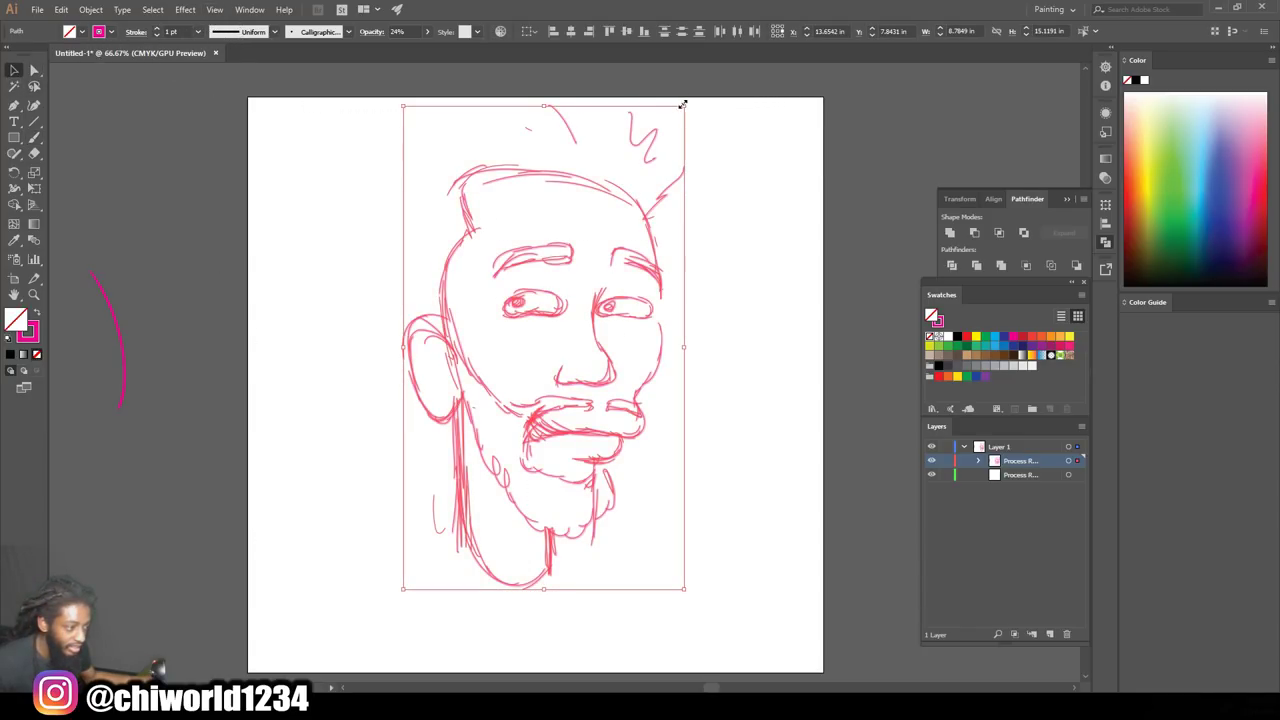
left_click_drag(683, 105, 624, 218)
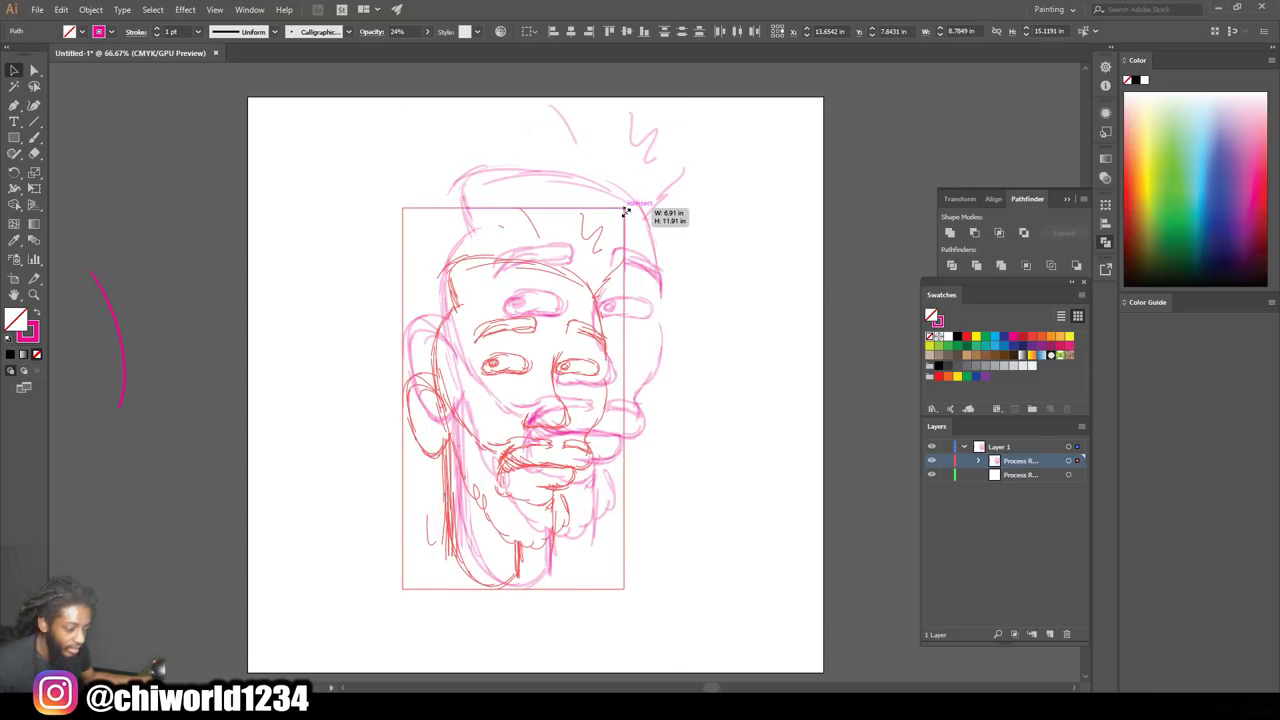
left_click_drag(624, 218, 611, 228)
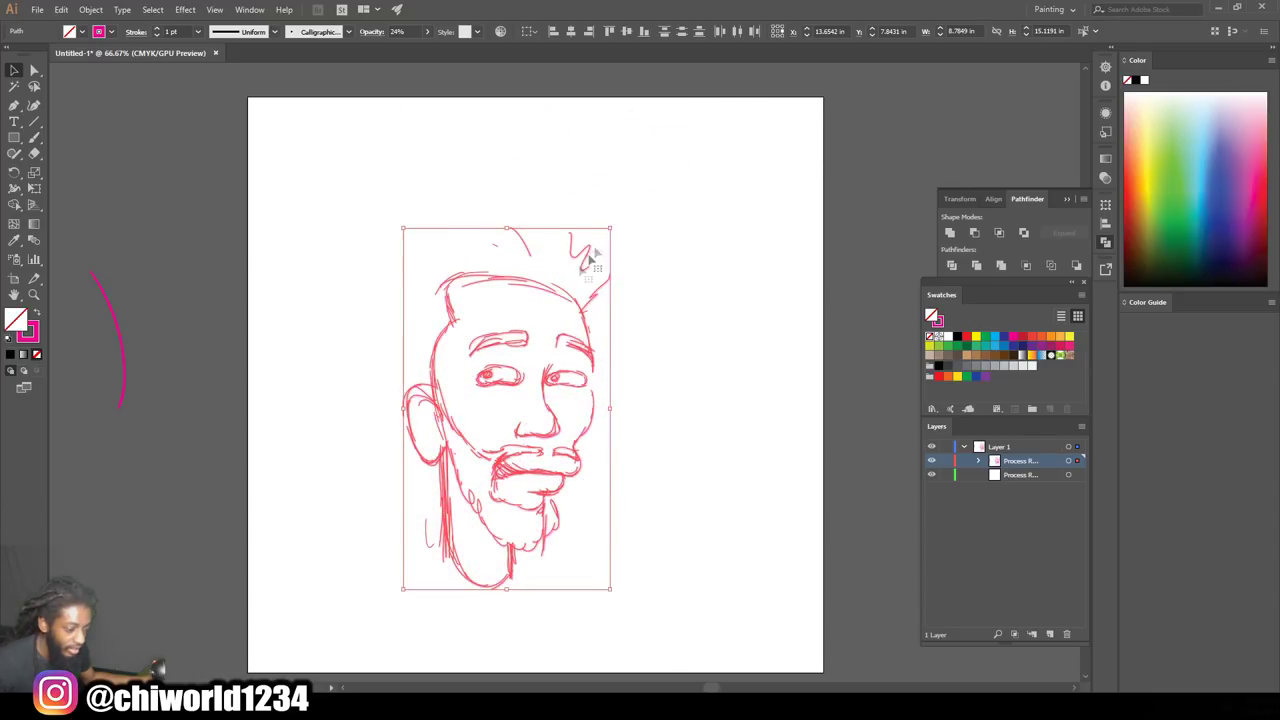
left_click_drag(539, 380, 581, 352)
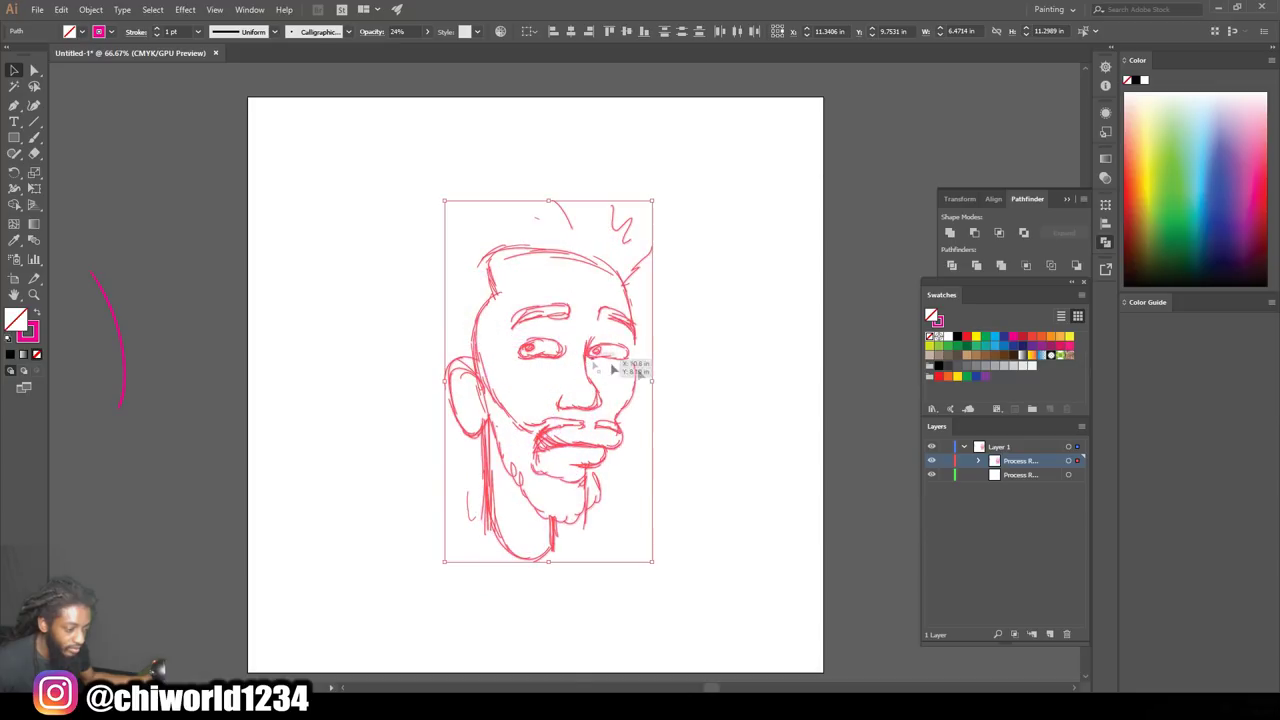
Sketch hair strands and large swooping arcs of hair over the head
left_click(755, 404)
left_click(34, 137)
left_click_drag(456, 362, 429, 368)
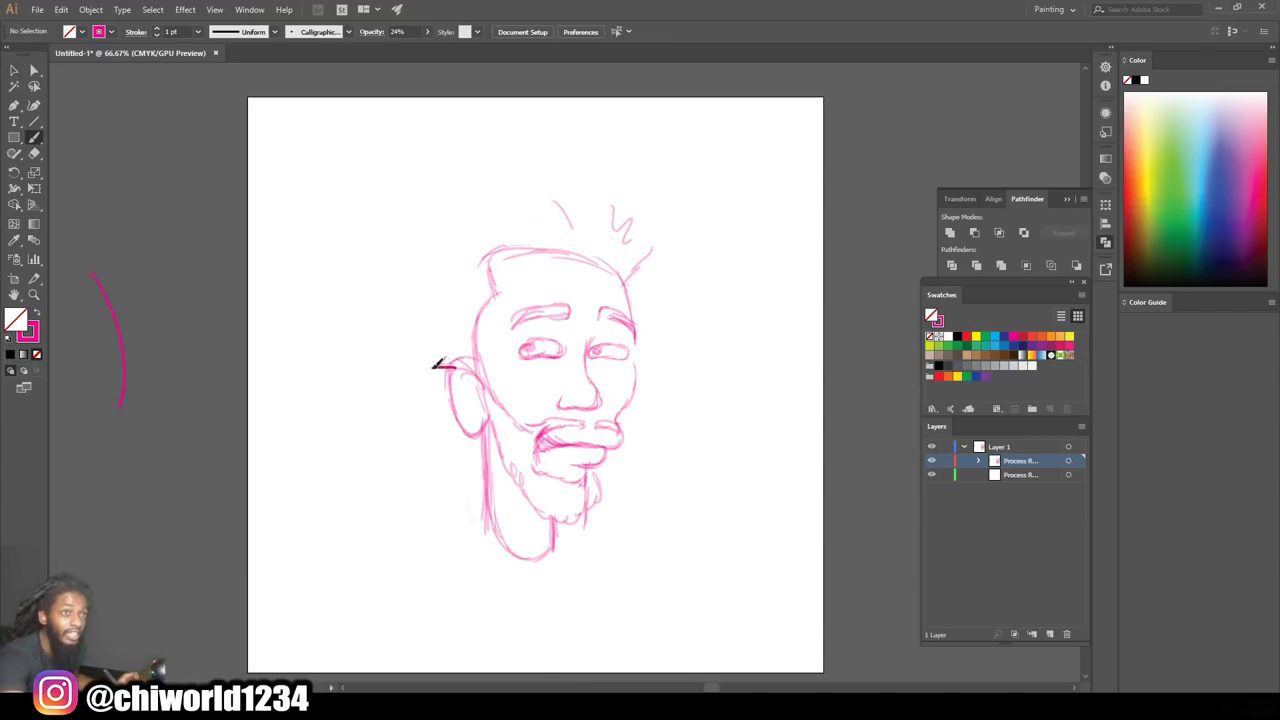
left_click_drag(470, 258, 447, 302)
left_click_drag(528, 206, 482, 213)
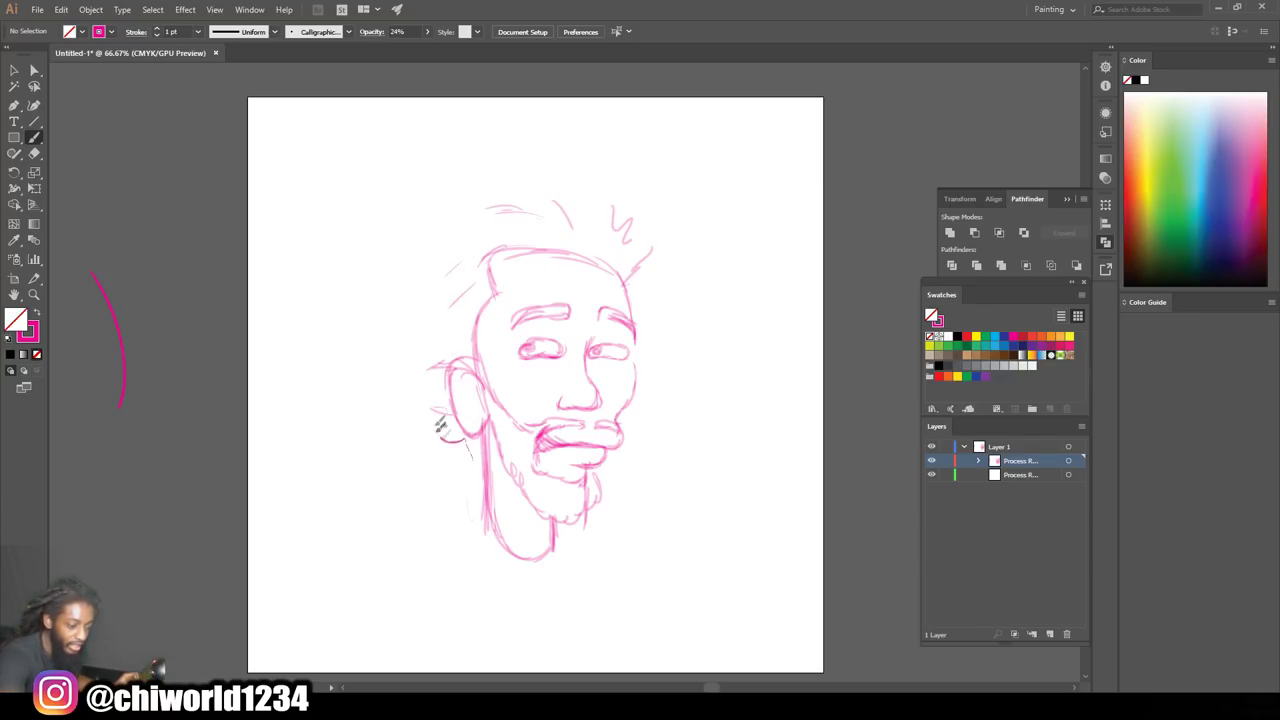
left_click_drag(440, 402, 369, 366)
mouse_move(430, 308)
left_mouse_down()
mouse_move(472, 236)
mouse_move(623, 171)
mouse_move(492, 190)
left_mouse_up()
mouse_move(568, 150)
left_mouse_down()
mouse_move(714, 120)
mouse_move(491, 160)
mouse_move(439, 197)
left_mouse_up()
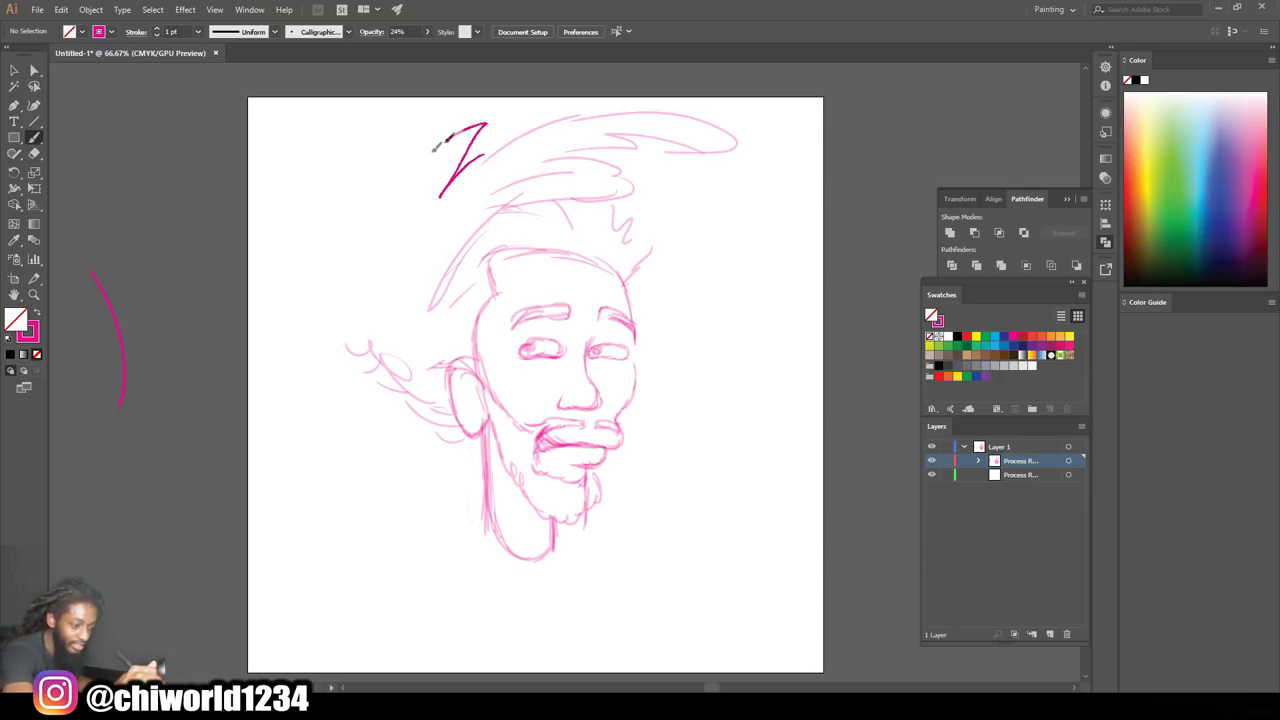
Add a tall hair loop, a long earring, extra hair strokes, a bolder right brow and a cheek line
mouse_move(408, 157)
left_mouse_down()
mouse_move(371, 129)
mouse_move(314, 194)
mouse_move(327, 280)
mouse_move(378, 312)
left_mouse_up()
left_click_drag(388, 292, 400, 280)
left_click_drag(368, 340, 372, 313)
mouse_move(388, 393)
left_mouse_down()
mouse_move(382, 466)
mouse_move(396, 386)
mouse_move(394, 460)
left_mouse_up()
mouse_move(660, 150)
left_mouse_down()
mouse_move(650, 248)
mouse_move(634, 150)
mouse_move(436, 122)
left_mouse_up()
mouse_move(455, 232)
left_mouse_down()
mouse_move(420, 296)
mouse_move(412, 366)
left_mouse_up()
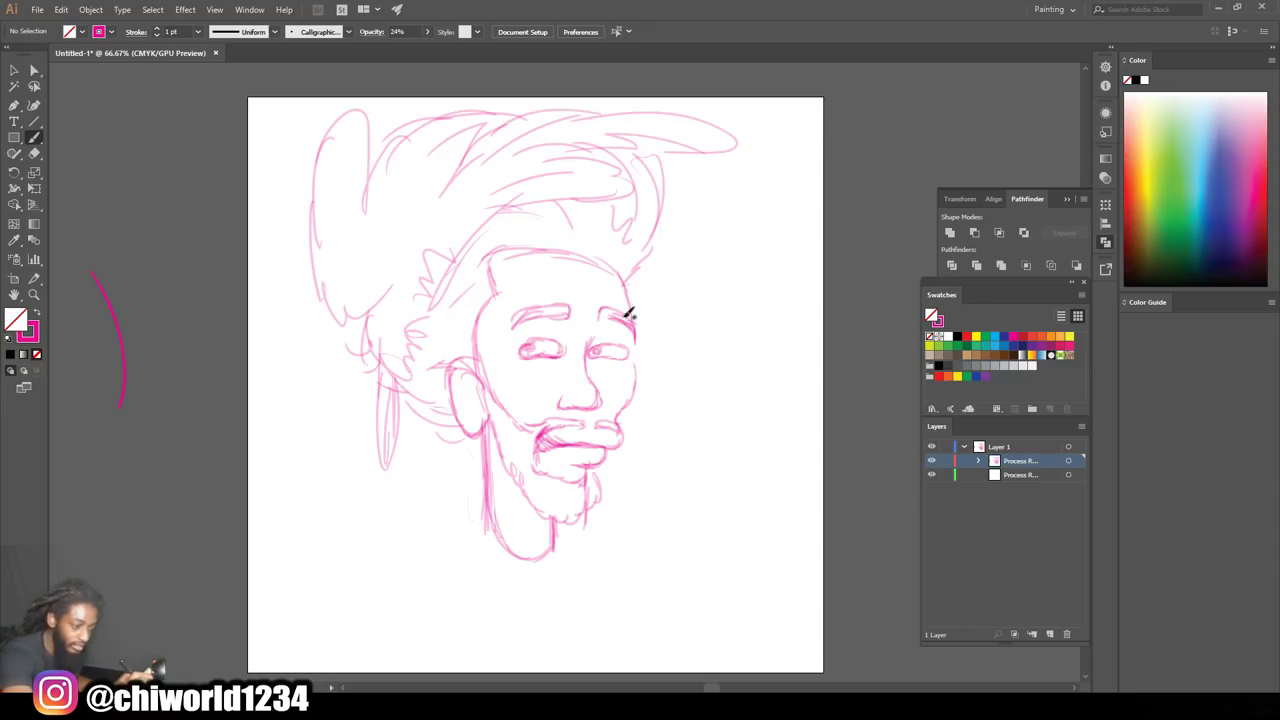
mouse_move(622, 311)
left_mouse_down()
mouse_move(522, 316)
mouse_move(622, 337)
mouse_move(572, 351)
left_mouse_up()
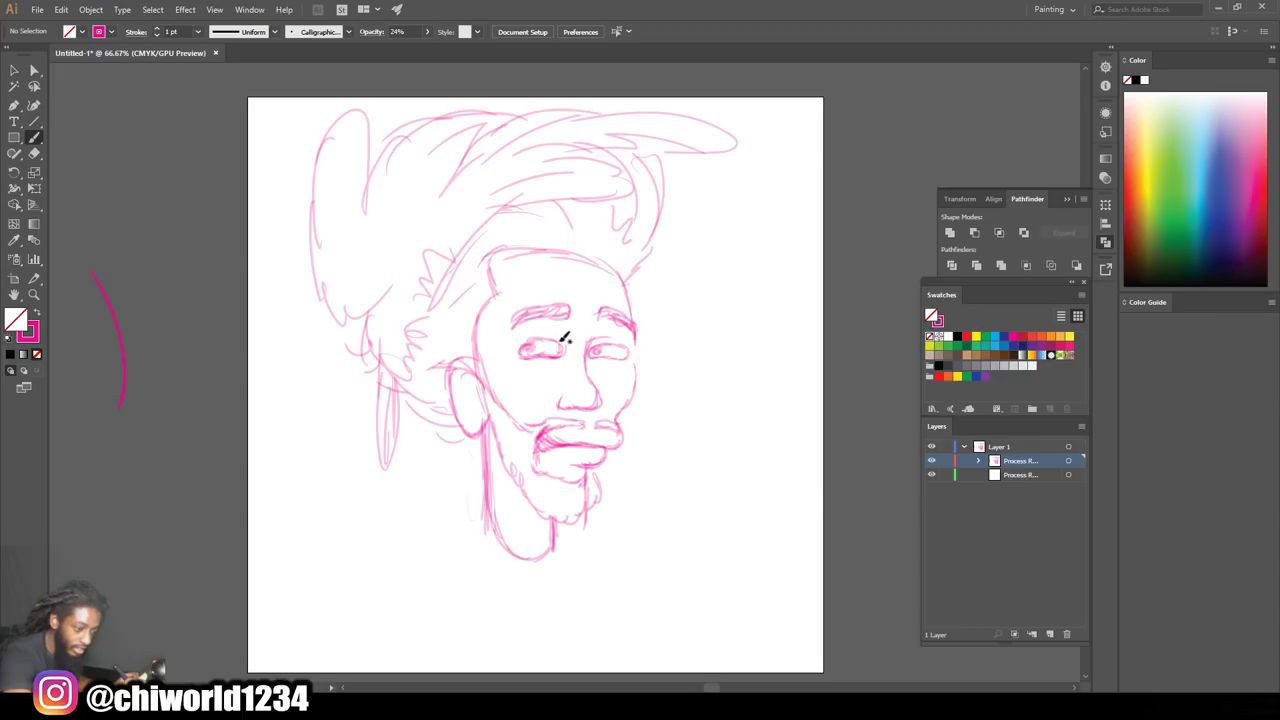
left_click_drag(600, 412, 624, 408)
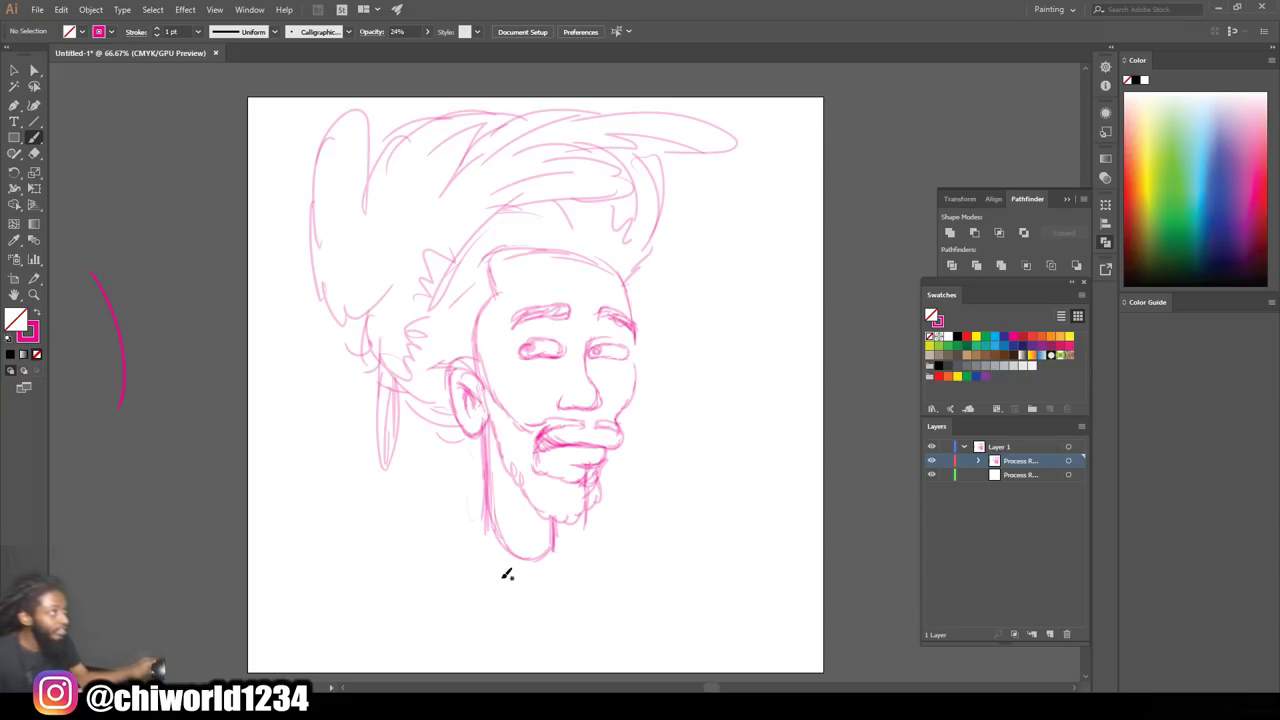
Sketch the neck sides, left torso, darker jaw and shoulder lines, and a curved collar
key("ctrl+minus")
key("ctrl+equal")
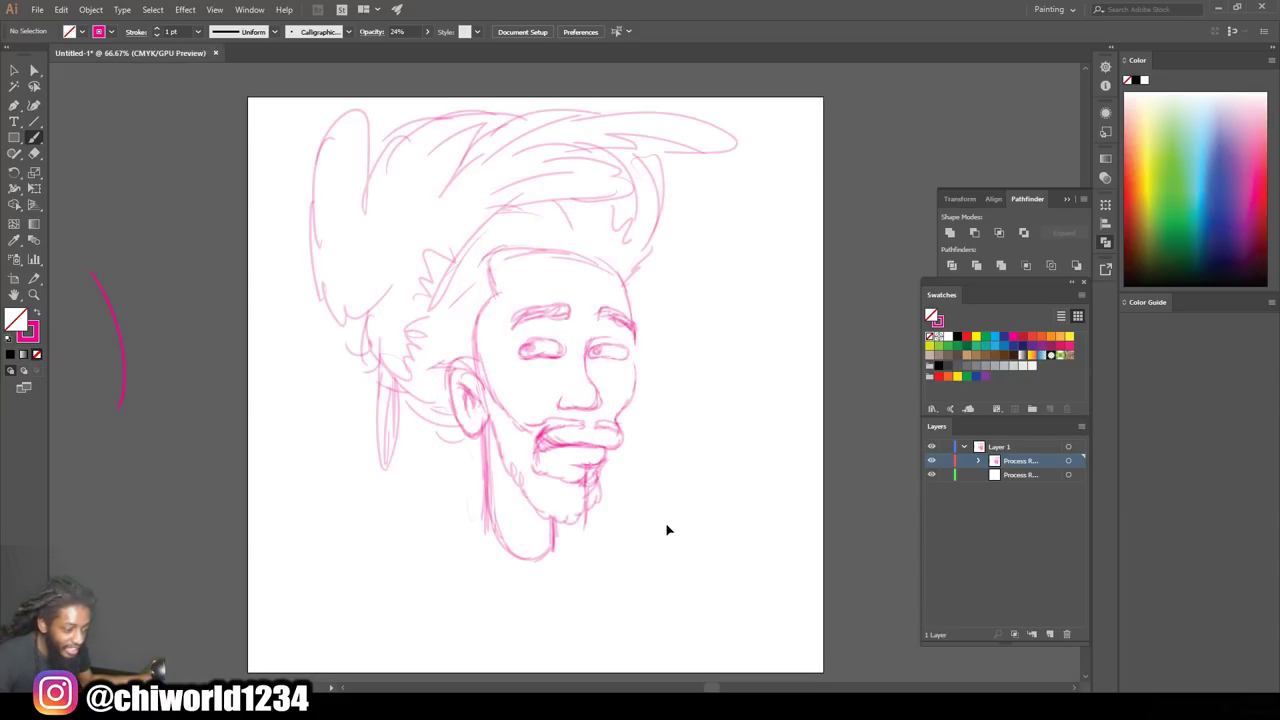
scroll(673, 508, "down", 1)
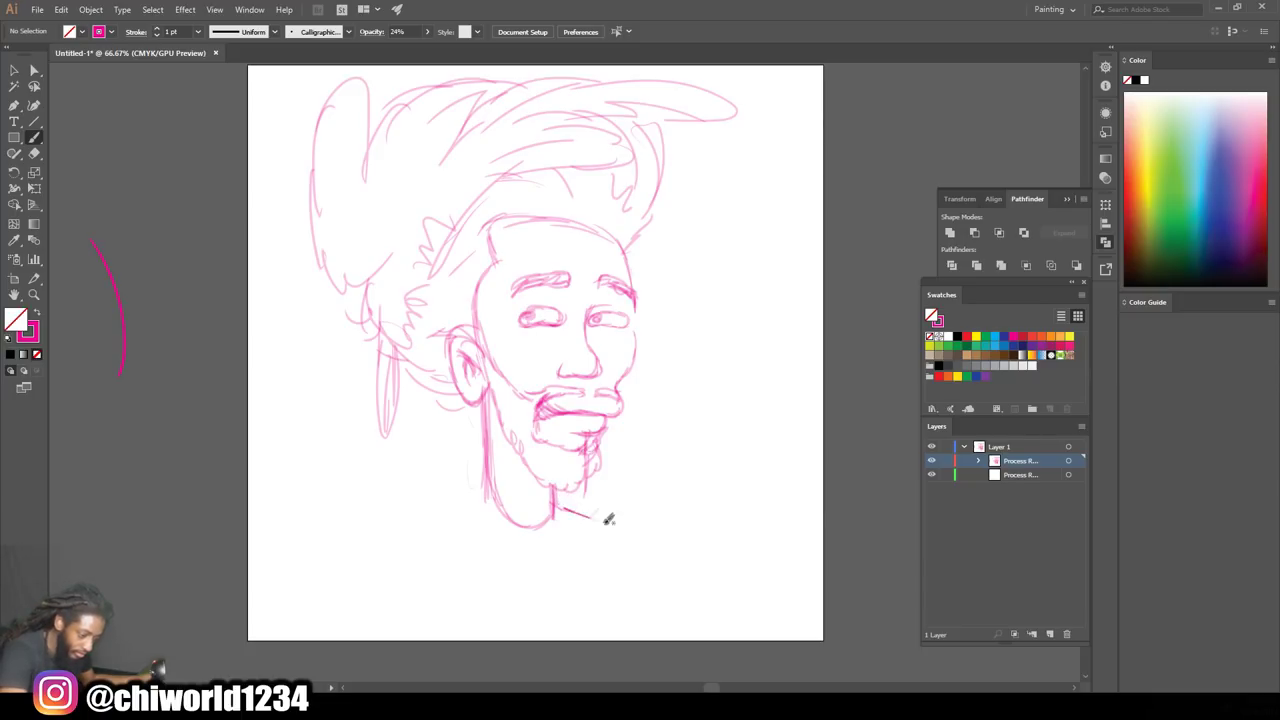
left_click_drag(582, 515, 632, 608)
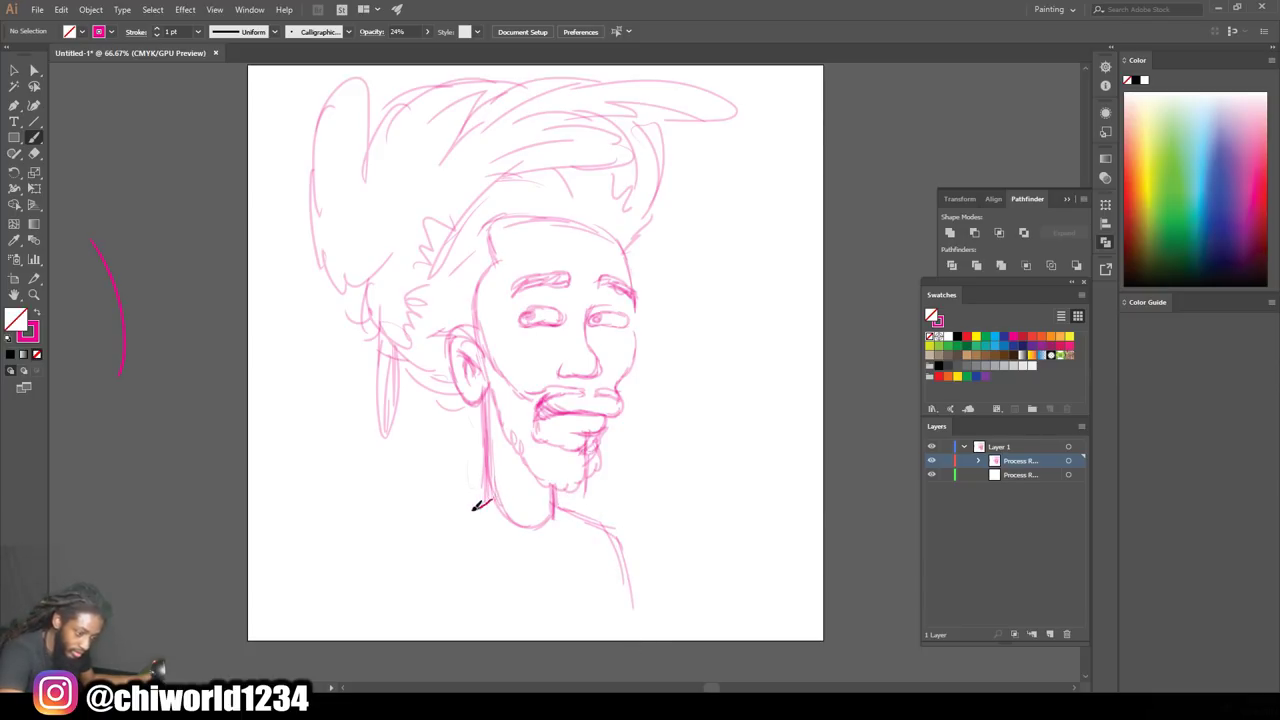
left_click_drag(418, 553, 390, 622)
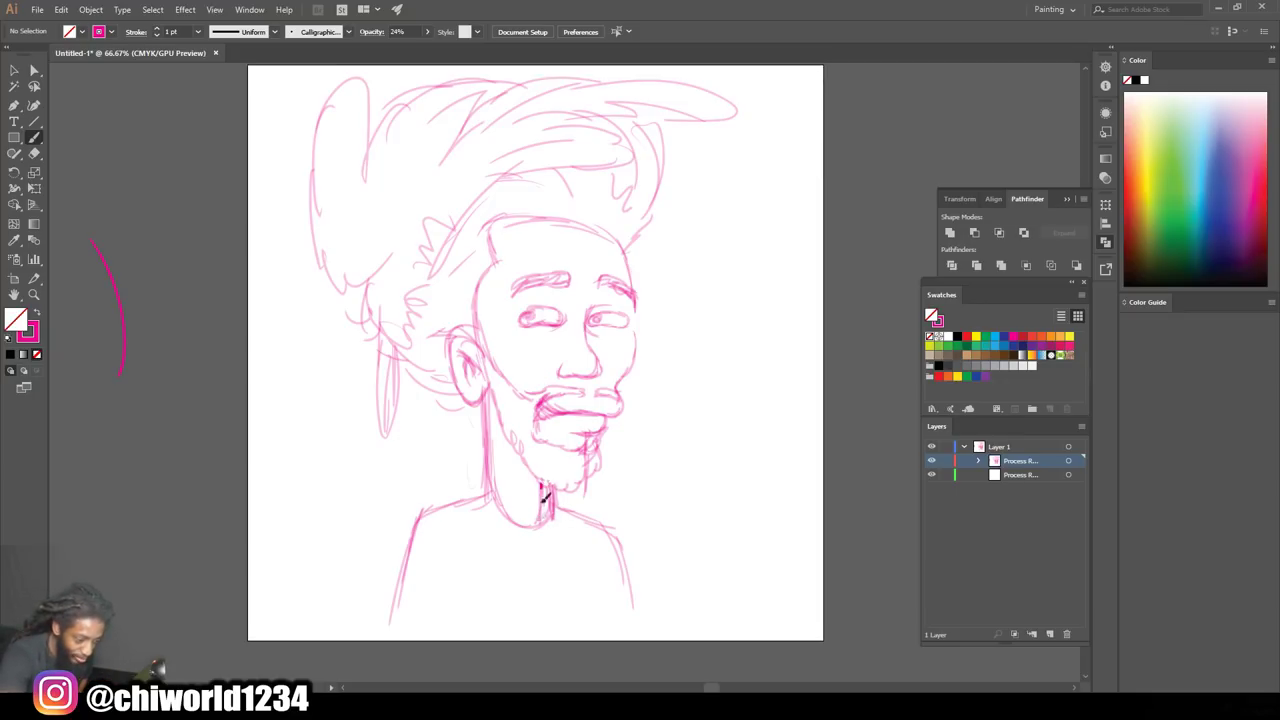
left_click_drag(492, 430, 500, 505)
left_click_drag(490, 440, 440, 505)
left_click_drag(558, 540, 492, 549)
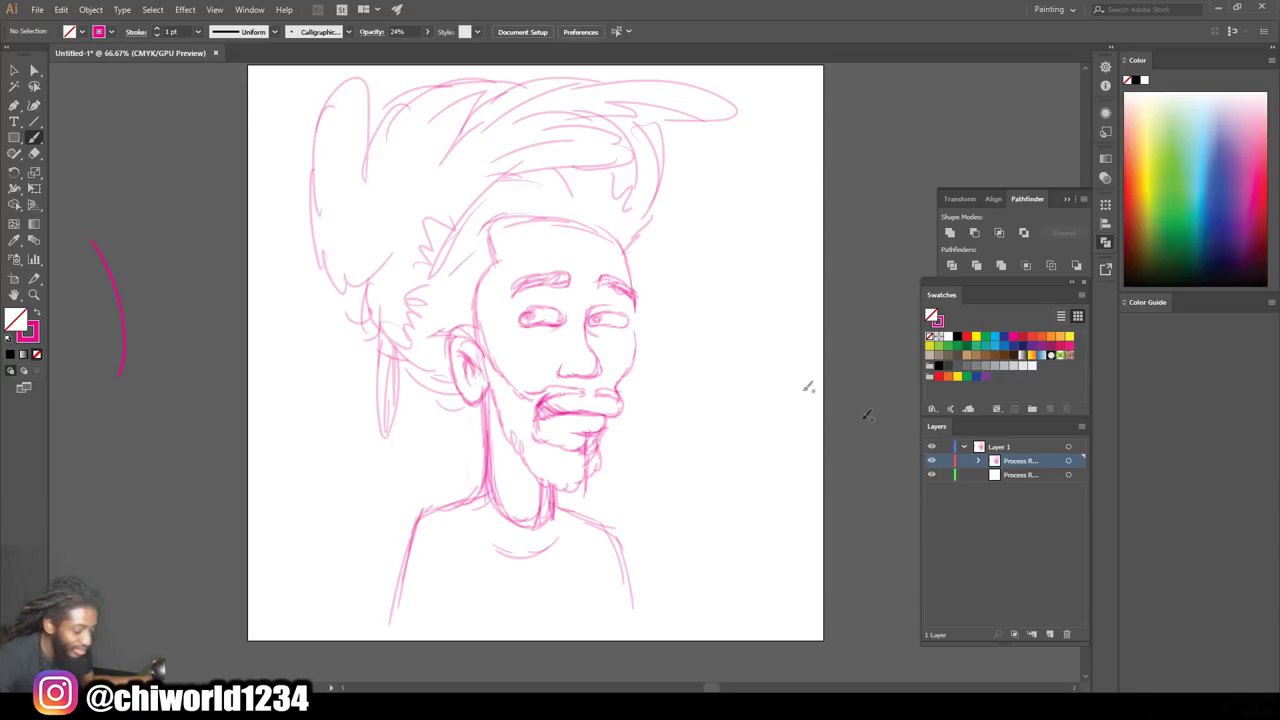
key("ctrl+minus")
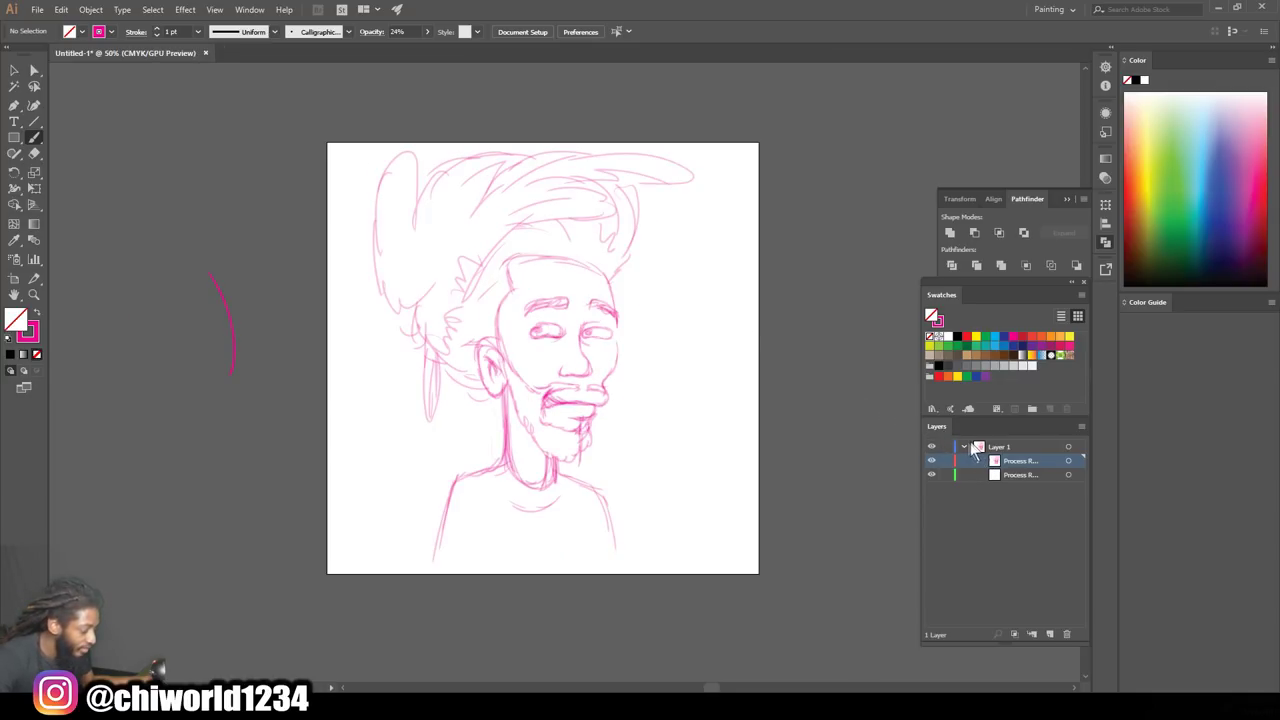
Collapse and lock the sketch layer, add a new ink layer, and set the stroke to black
left_click(964, 447)
left_click(946, 447)
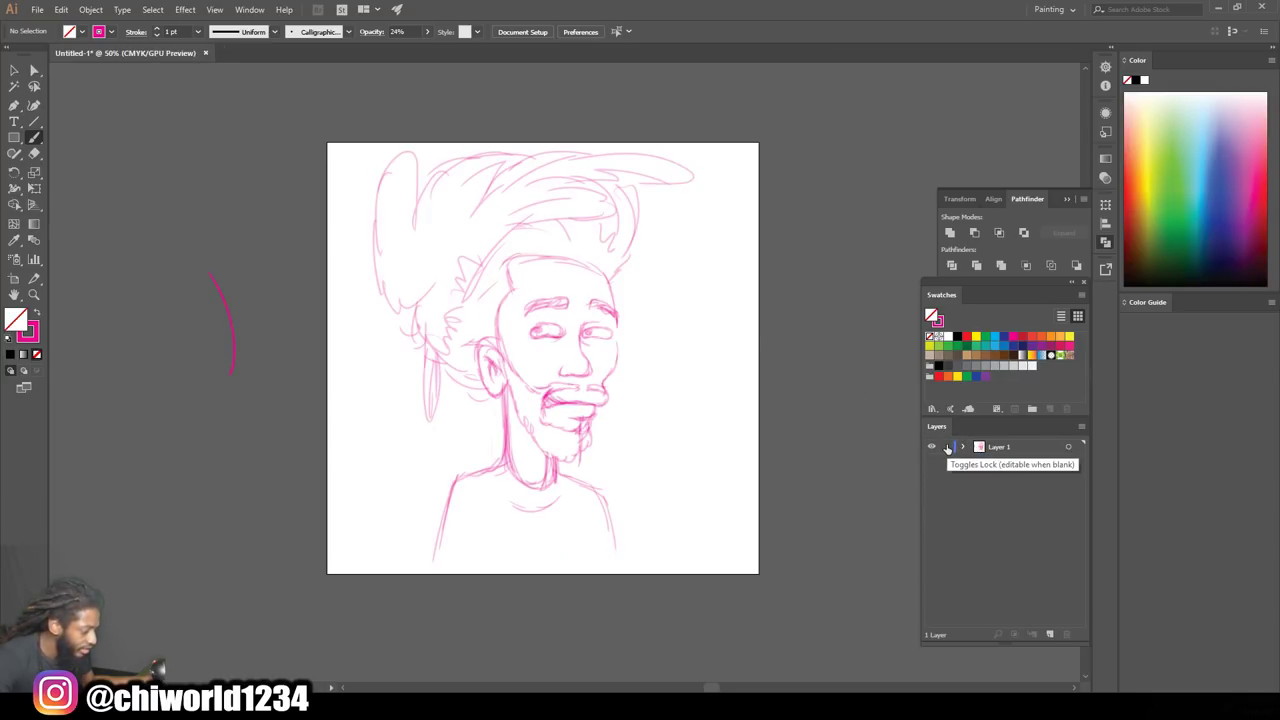
left_click(1049, 635)
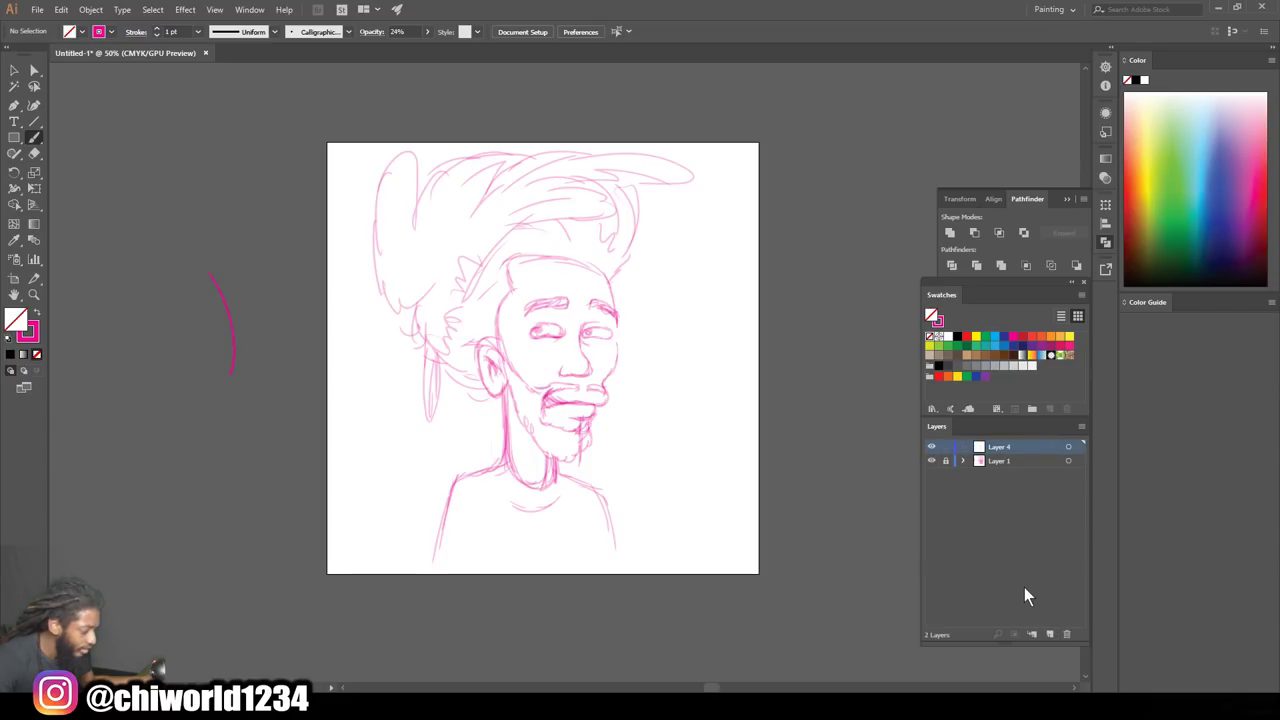
double_click(29, 333)
left_click(740, 547)
left_click(1024, 382)
Undo a faint left-eye outline and raise the brush opacity to 100%
key("ctrl+plus")
key("ctrl+plus")
key("ctrl+plus")
key("ctrl+plus")
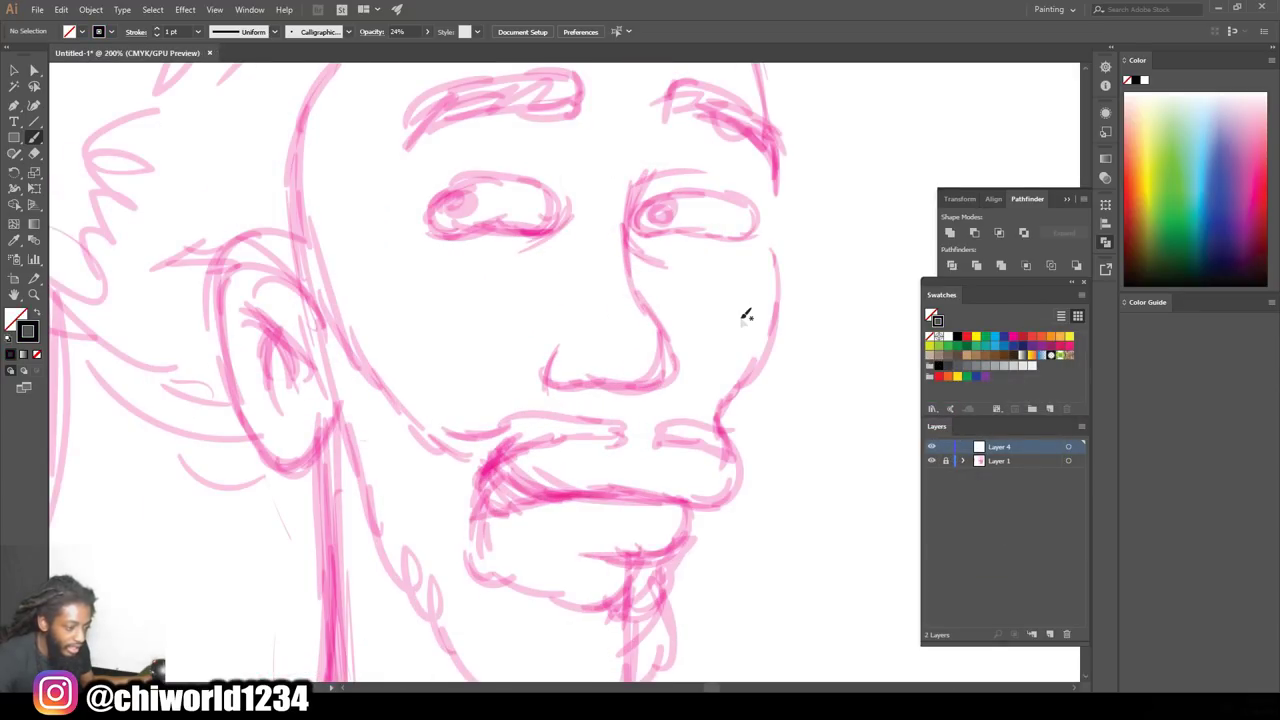
scroll(745, 316, "up", 2)
mouse_move(431, 284)
left_mouse_down()
mouse_move(442, 296)
mouse_move(570, 287)
mouse_move(568, 258)
mouse_move(536, 232)
mouse_move(476, 232)
mouse_move(431, 259)
mouse_move(437, 291)
left_mouse_up()
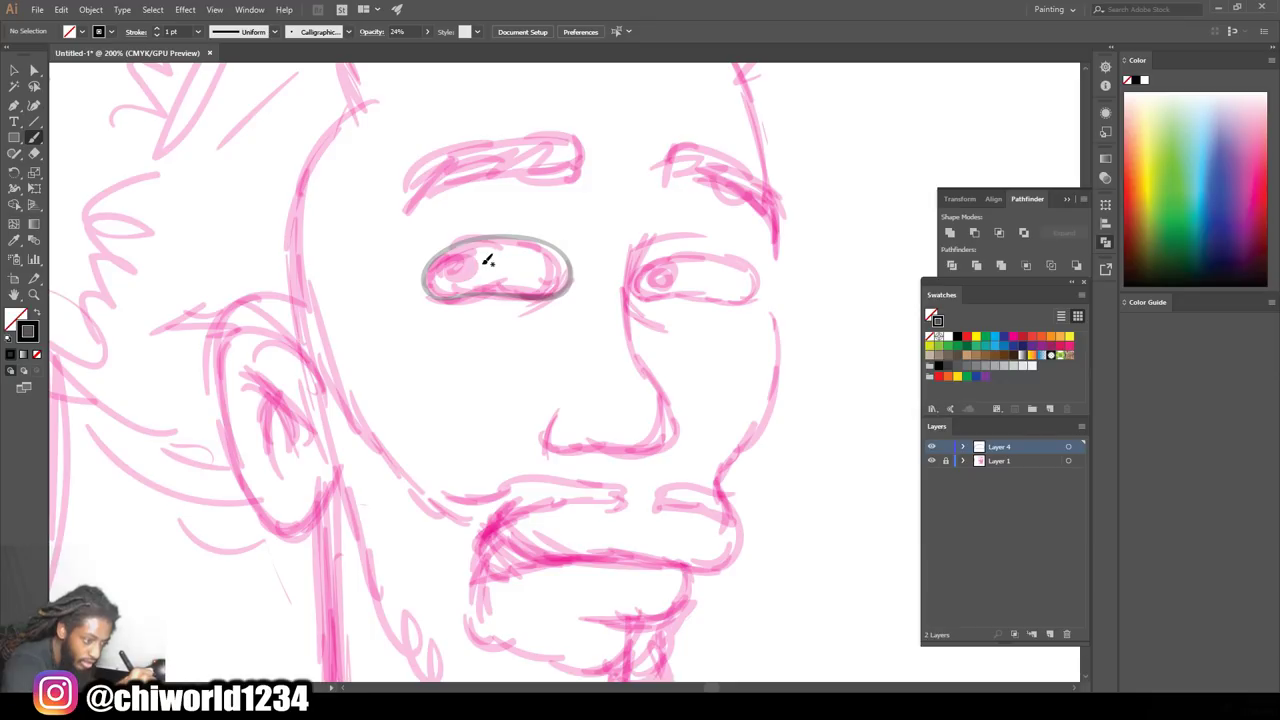
key("super")
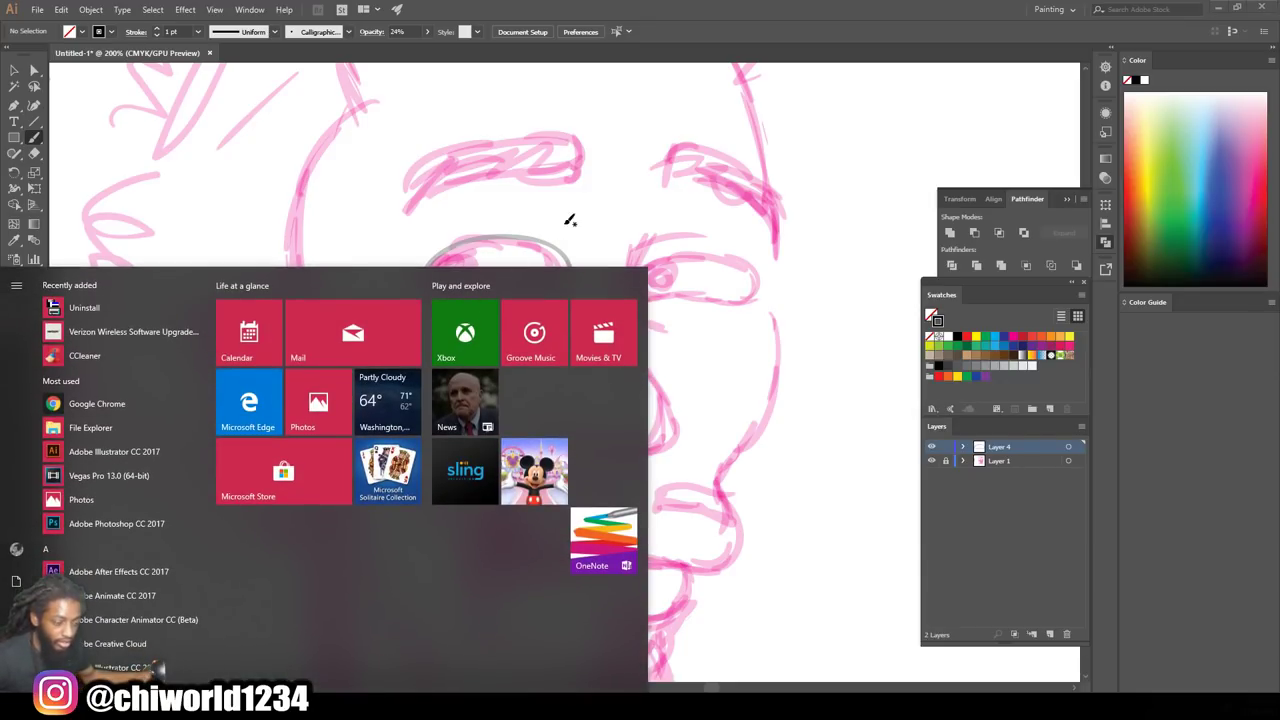
key("super")
key("ctrl+z")
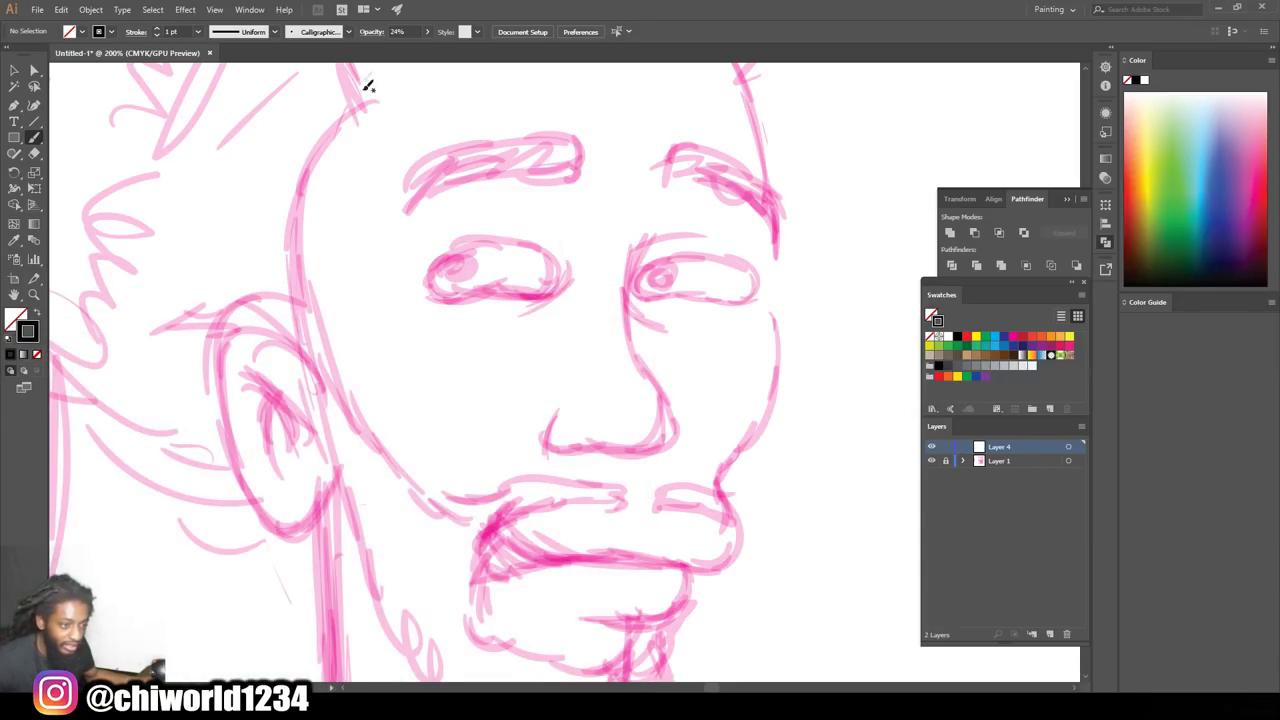
left_click(432, 47)
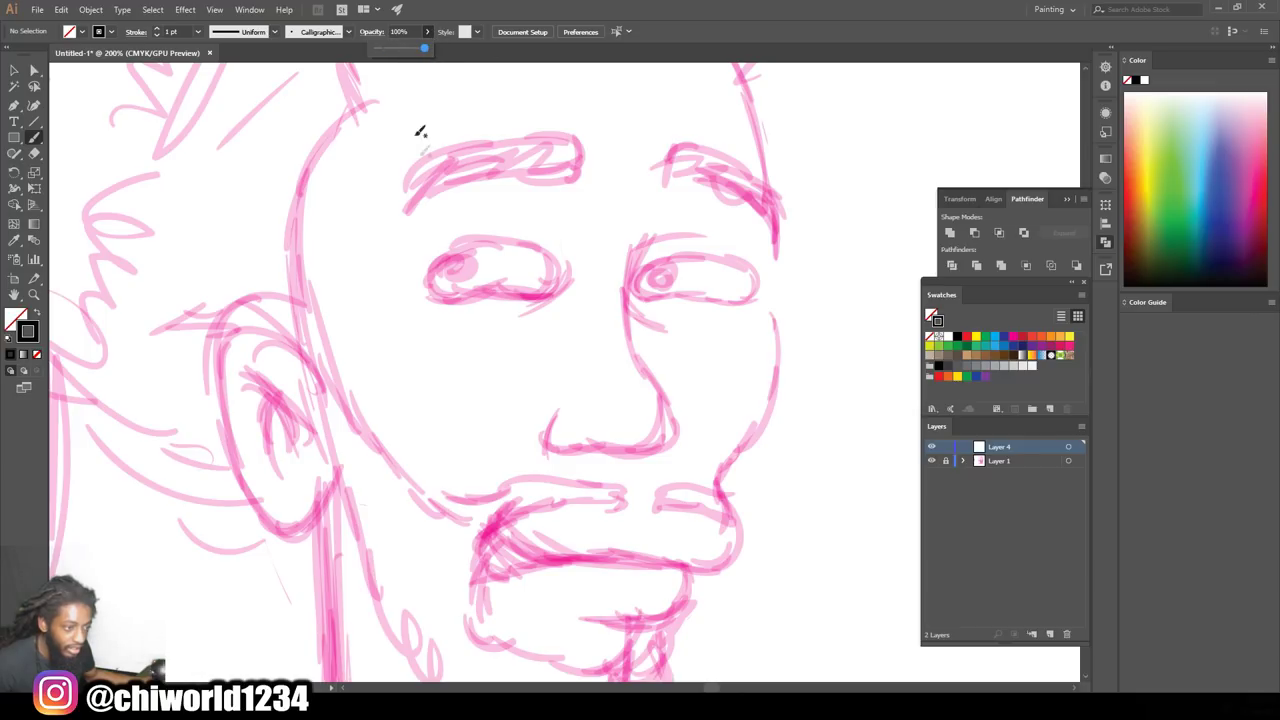
left_click(430, 283)
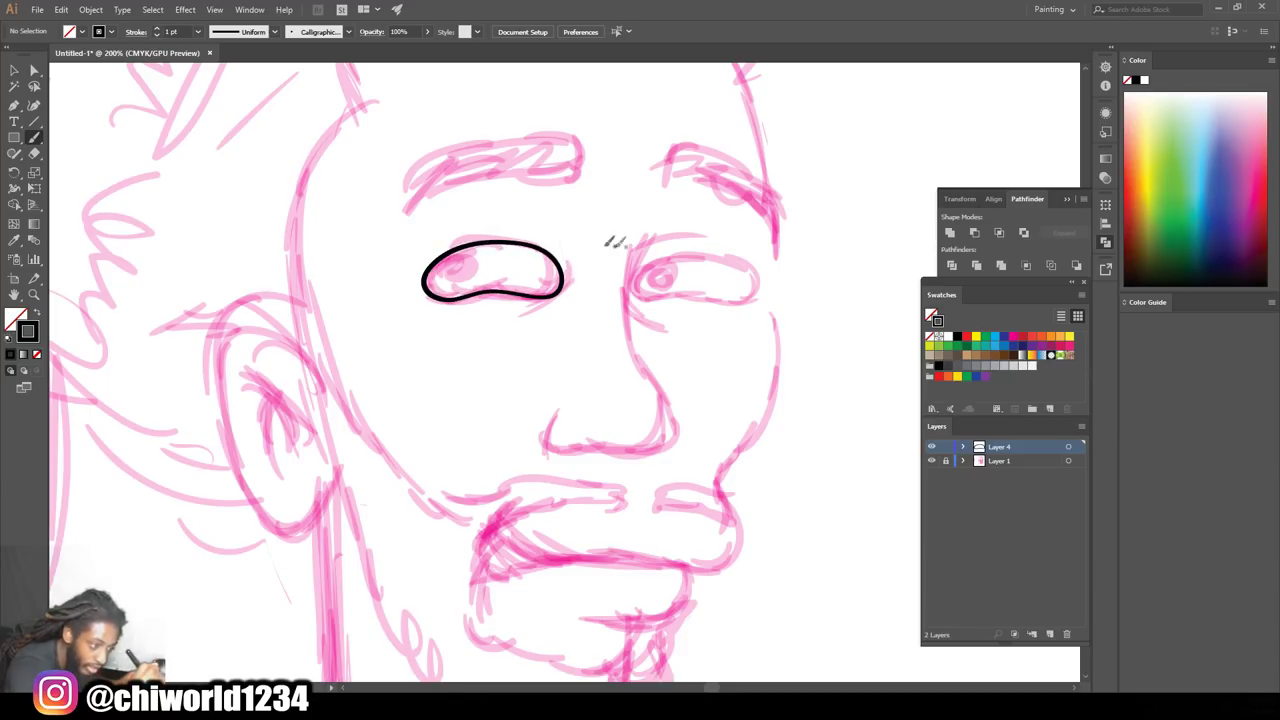
Ink the side and base of the nose and the right eye outline in solid black
mouse_move(633, 283)
left_mouse_down()
mouse_move(675, 445)
mouse_move(612, 453)
left_mouse_up()
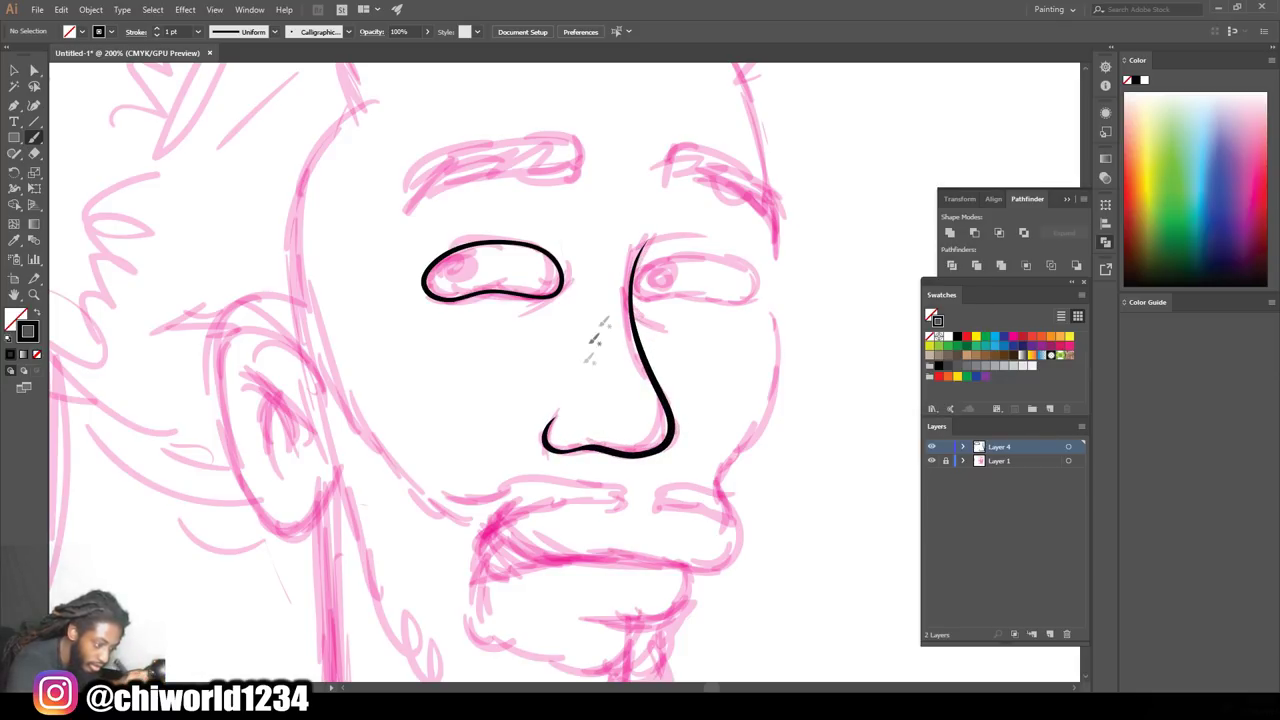
left_click_drag(665, 293, 760, 298)
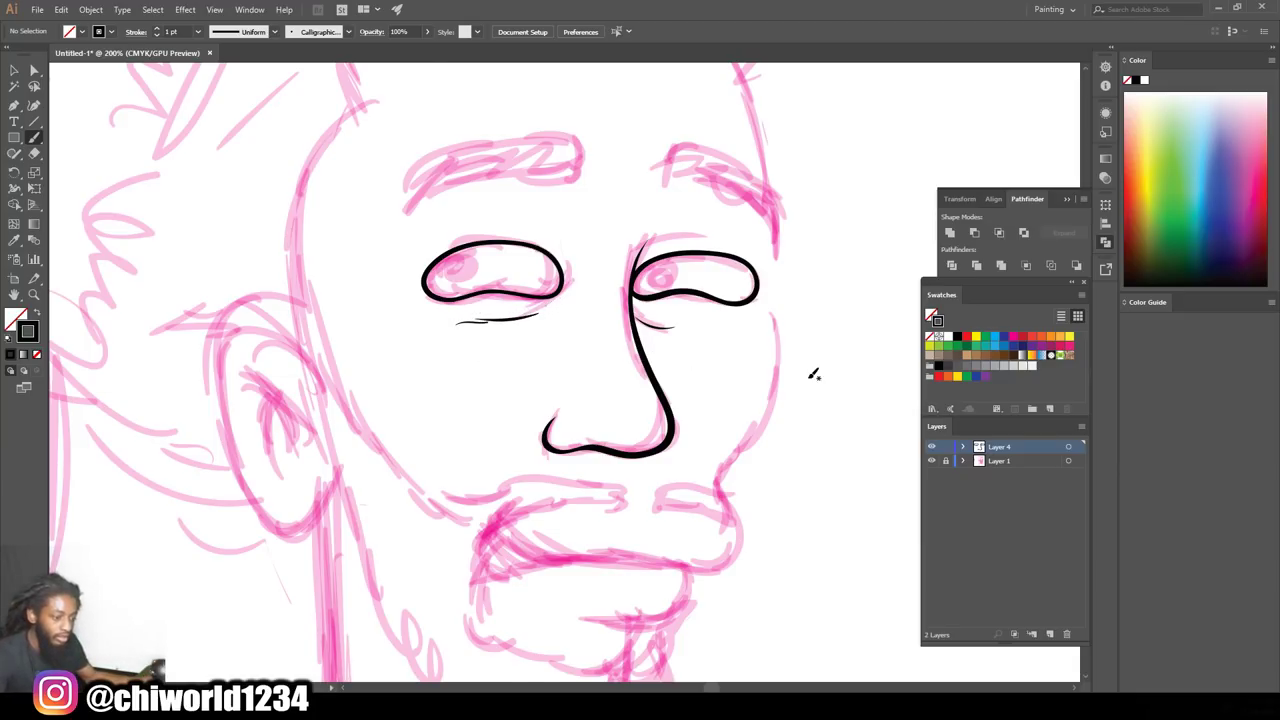
key("ctrl+1")
key("ctrl+equal")
key("ctrl+equal")
scroll(806, 371, "down", 1)
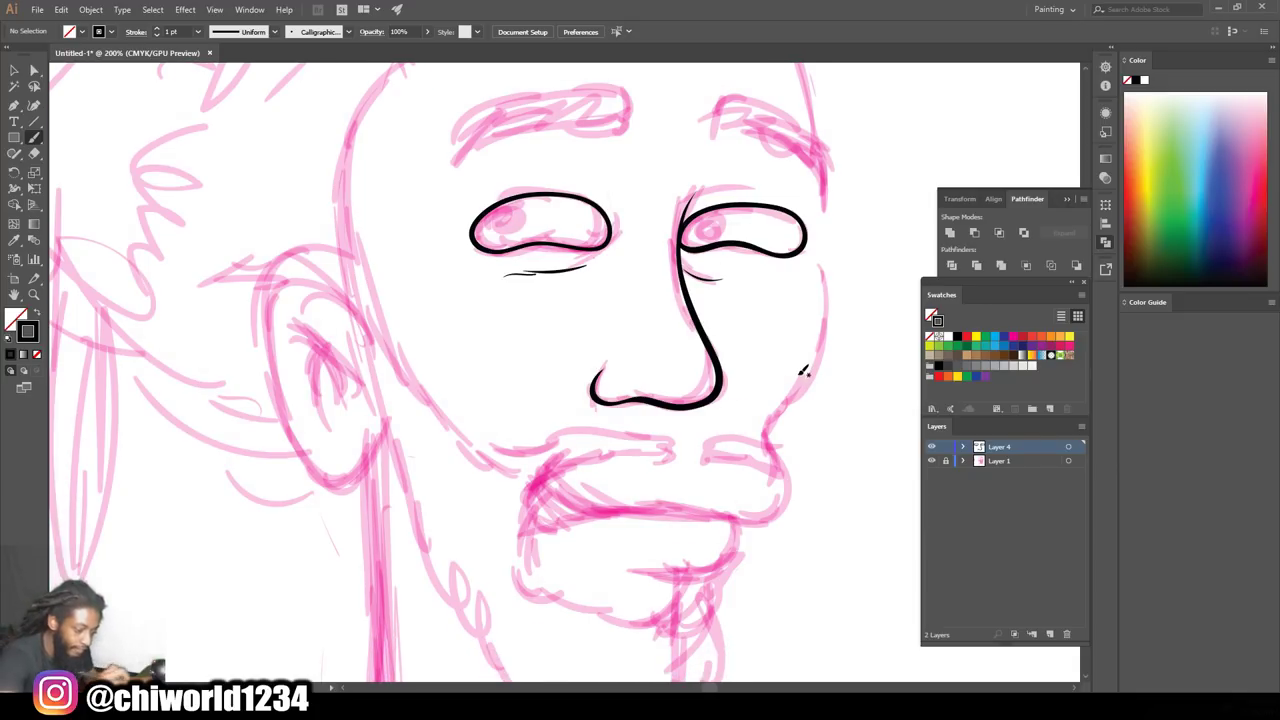
Ink the mouth line and the face's right contour up to the brow
mouse_move(540, 528)
left_mouse_down()
mouse_move(608, 512)
mouse_move(778, 512)
left_mouse_up()
mouse_move(787, 393)
left_mouse_down()
mouse_move(829, 312)
mouse_move(813, 252)
mouse_move(828, 150)
left_mouse_up()
scroll(788, 80, "up", 5)
left_click_drag(824, 452, 752, 210)
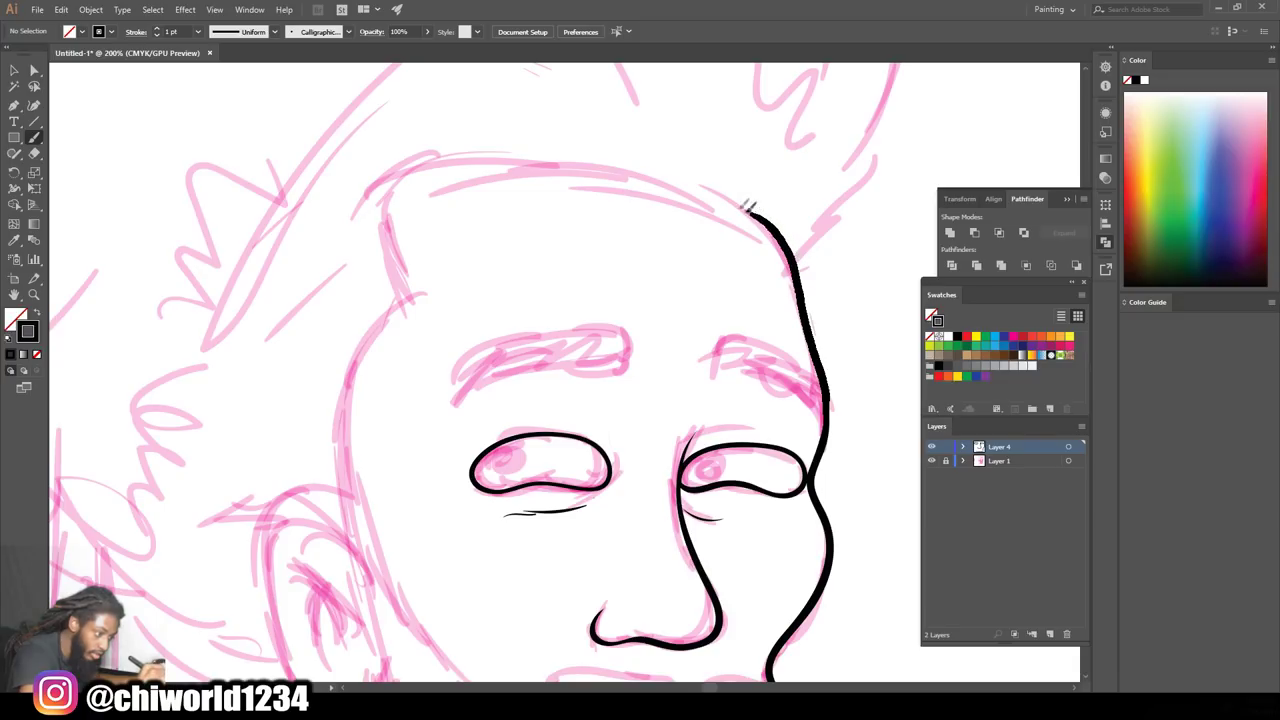
key("ctrl+minus")
key("ctrl+minus")
key("ctrl+minus")
key("ctrl+minus")
key("ctrl+plus")
key("ctrl+plus")
key("ctrl+plus")
key("ctrl+plus")
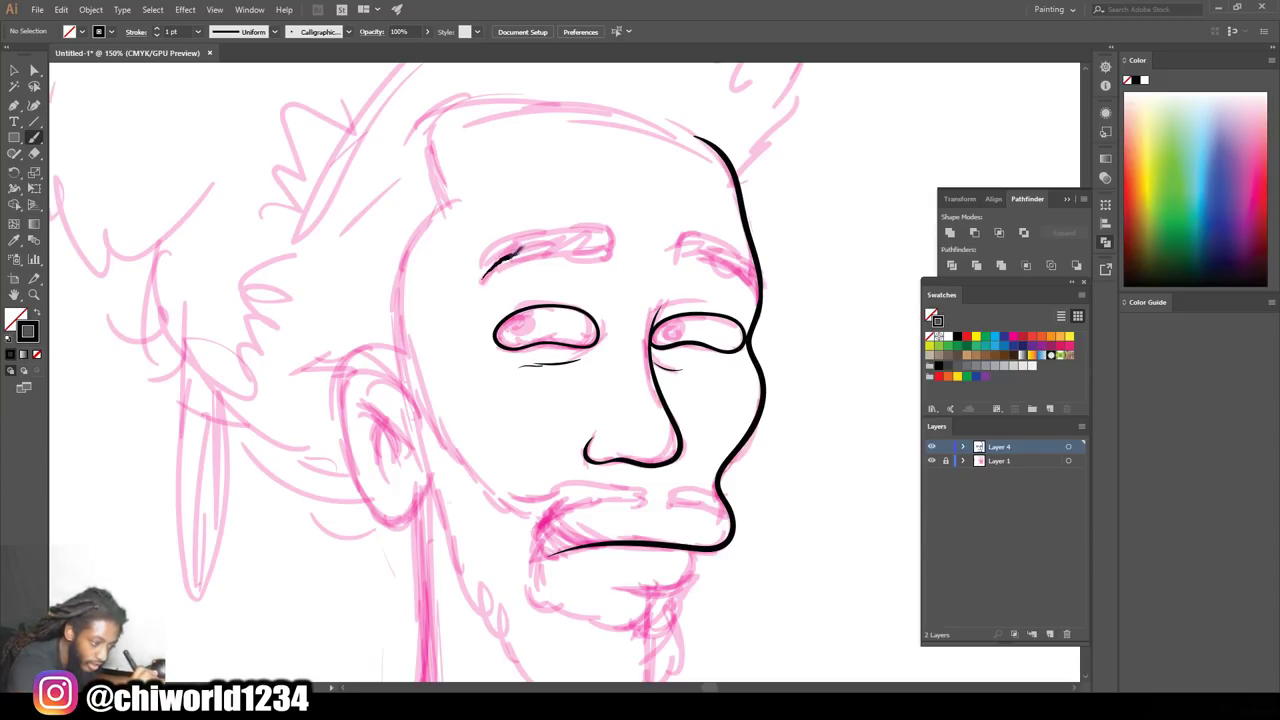
Draw and fill both thick black eyebrows, rounding off their tips
mouse_move(605, 218)
left_mouse_down()
mouse_move(536, 224)
mouse_move(490, 258)
mouse_move(478, 287)
left_mouse_up()
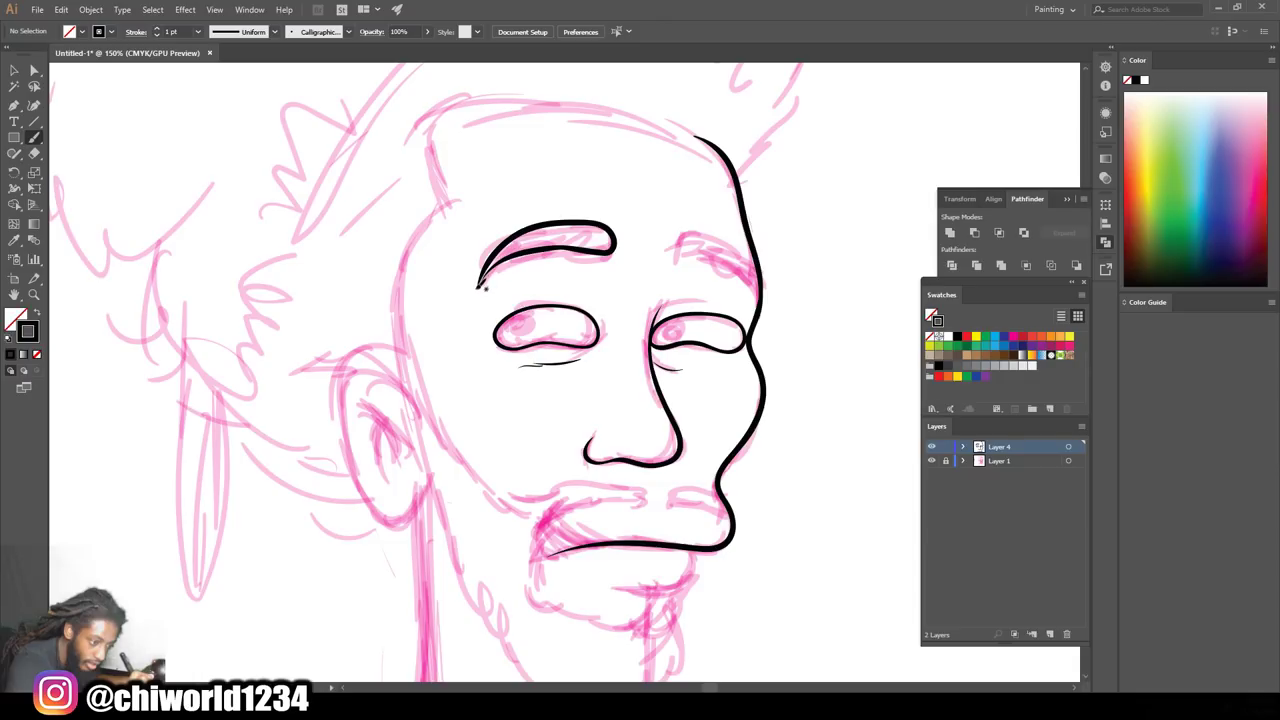
mouse_move(515, 248)
left_mouse_down()
mouse_move(606, 244)
mouse_move(553, 224)
left_mouse_up()
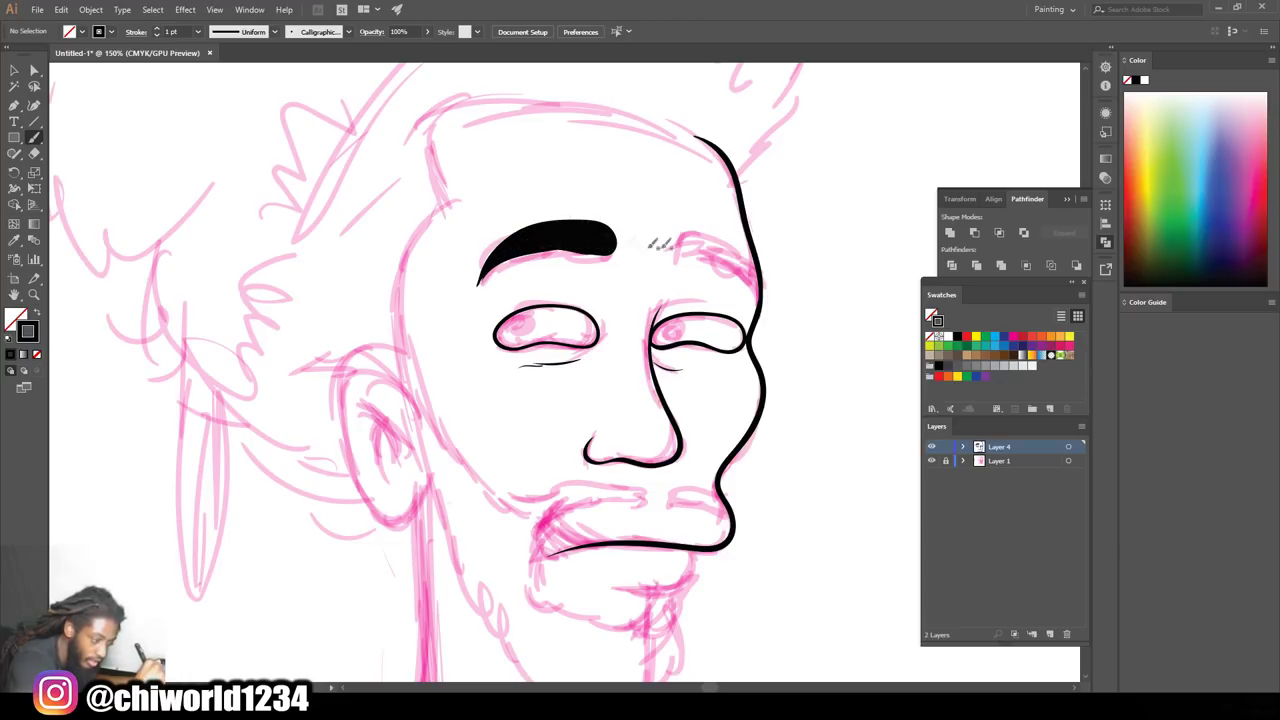
mouse_move(759, 289)
left_mouse_down()
mouse_move(699, 254)
mouse_move(766, 286)
mouse_move(733, 257)
left_mouse_up()
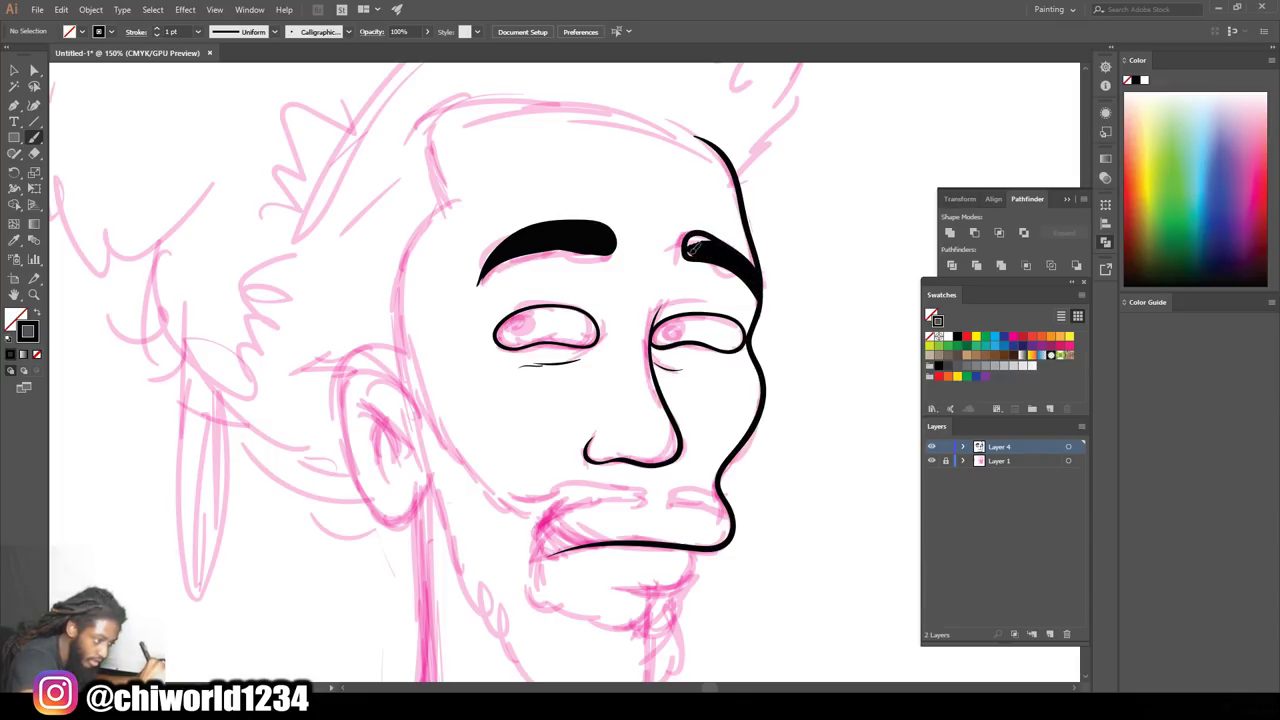
mouse_move(696, 244)
left_mouse_down()
mouse_move(686, 256)
mouse_move(680, 246)
left_mouse_up()
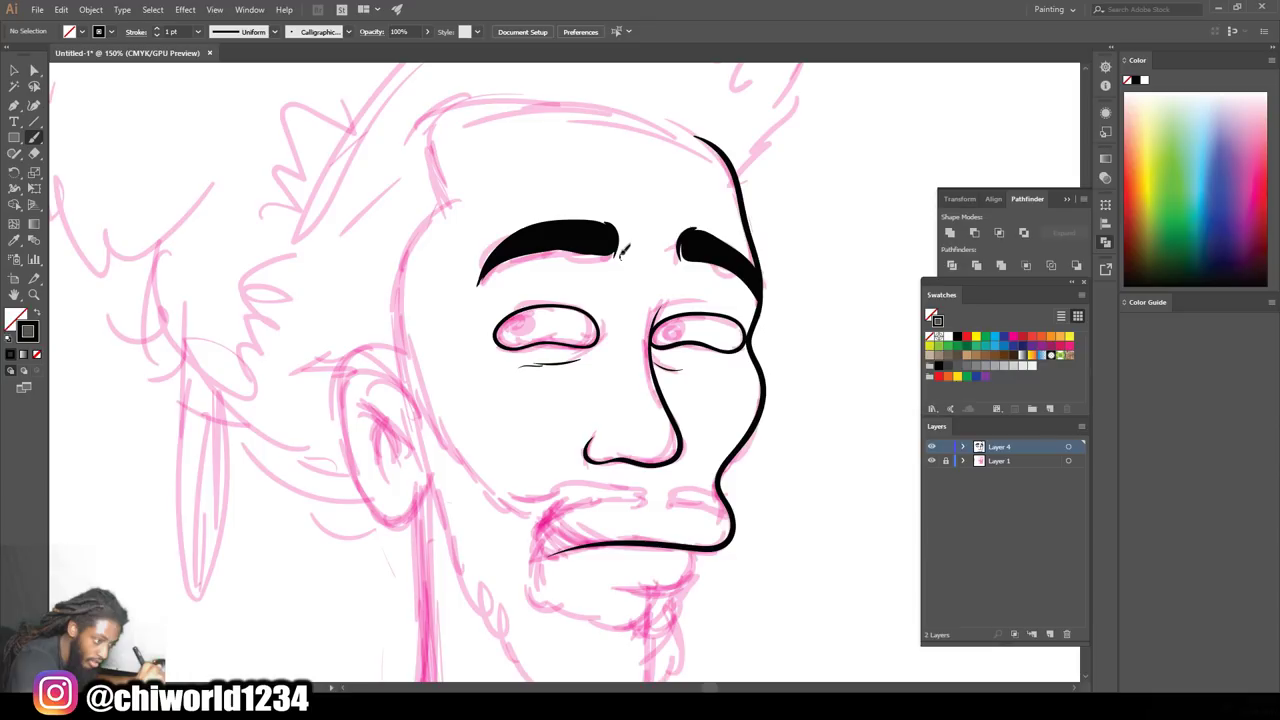
left_click_drag(621, 224, 588, 231)
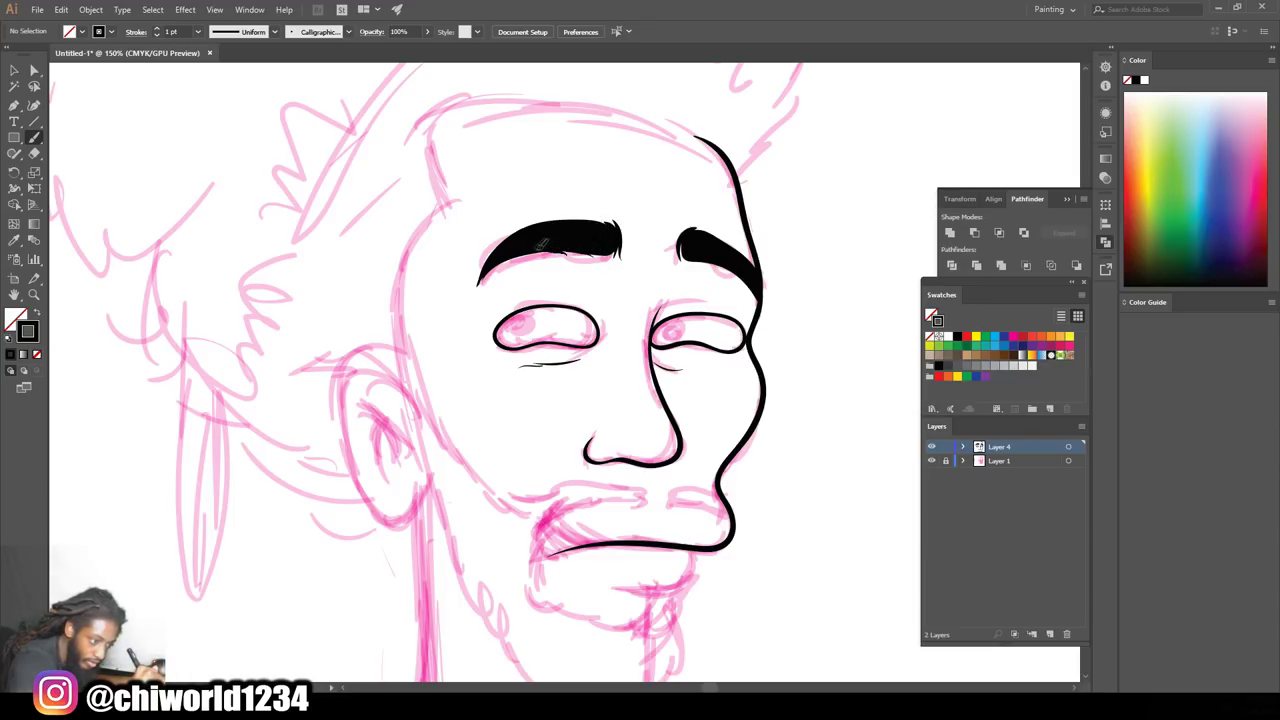
left_click_drag(503, 250, 480, 275)
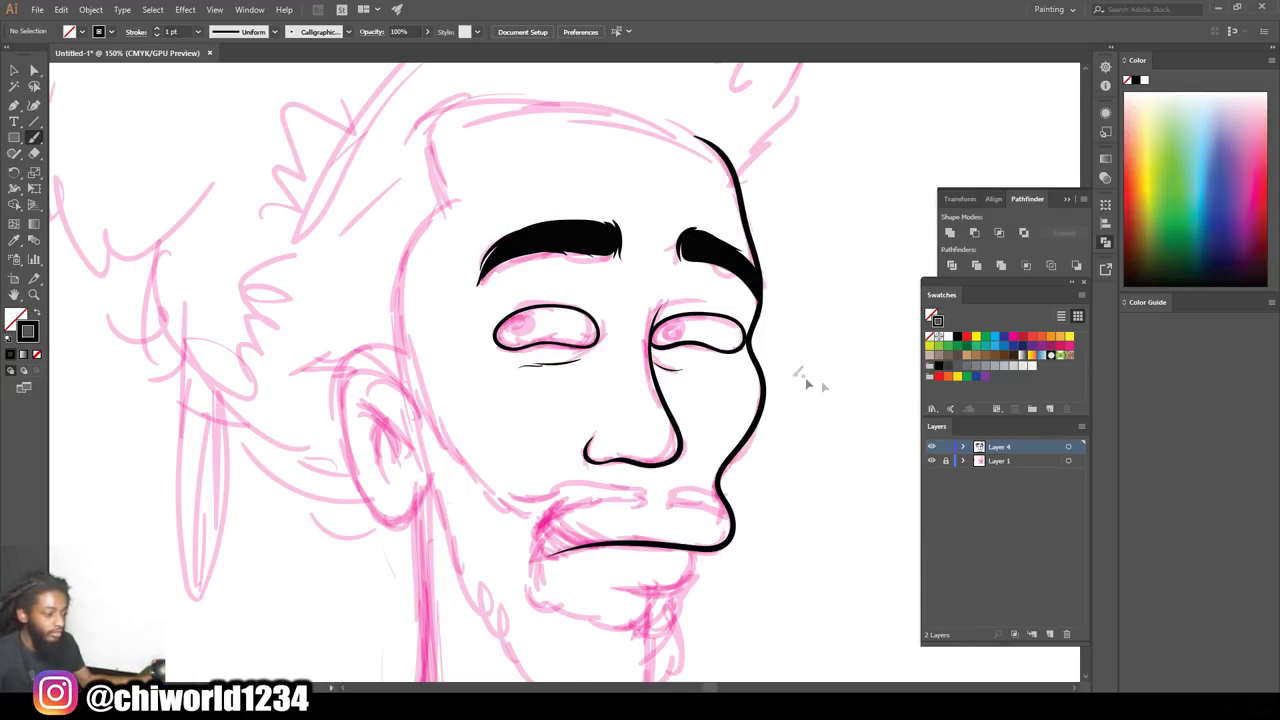
key("ctrl+minus")
key("ctrl+minus")
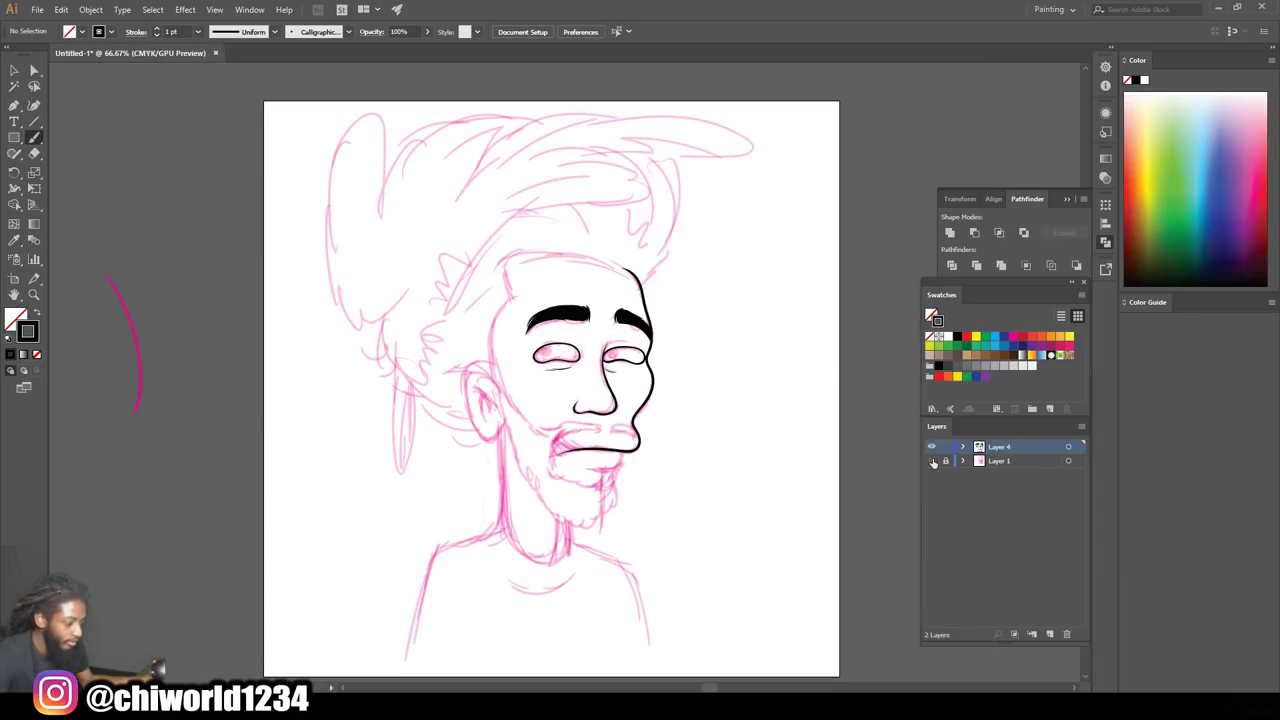
Check the ink with the sketch layer hidden, then fill both pupils solid black
left_click(932, 461)
key("ctrl+plus")
key("ctrl+plus")
key("ctrl+plus")
left_click(932, 461)
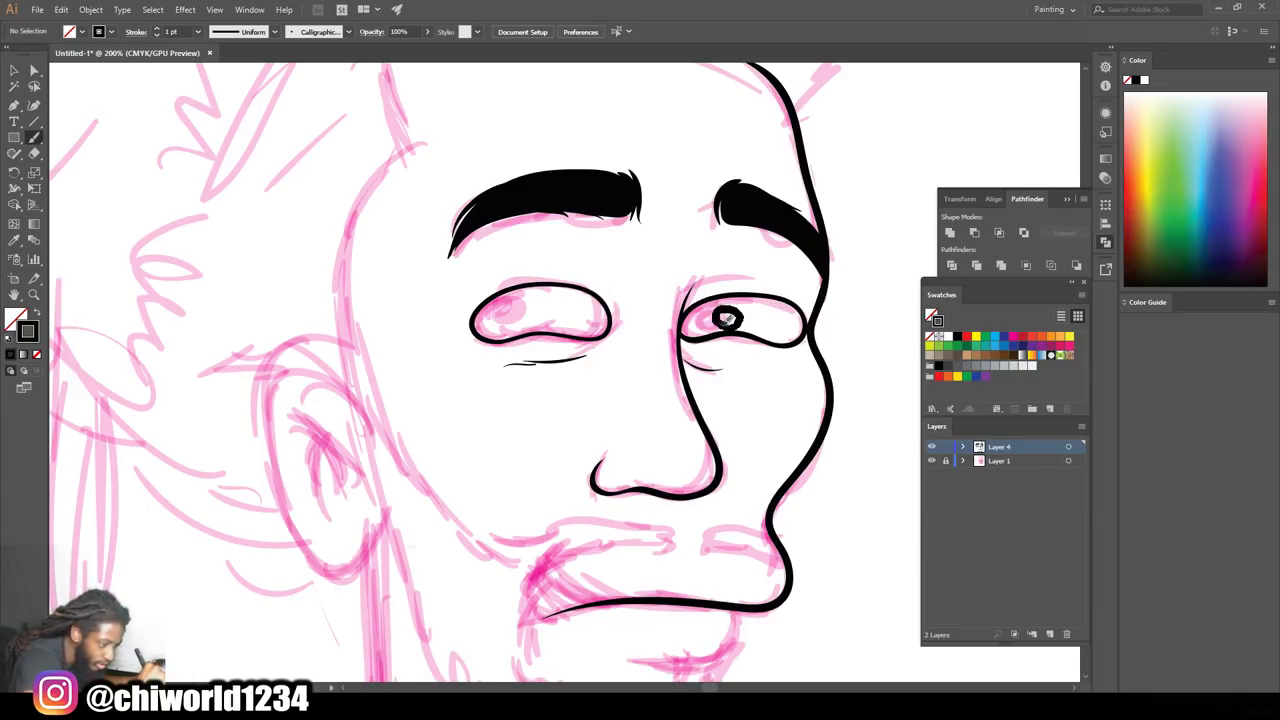
left_click_drag(731, 317, 727, 319)
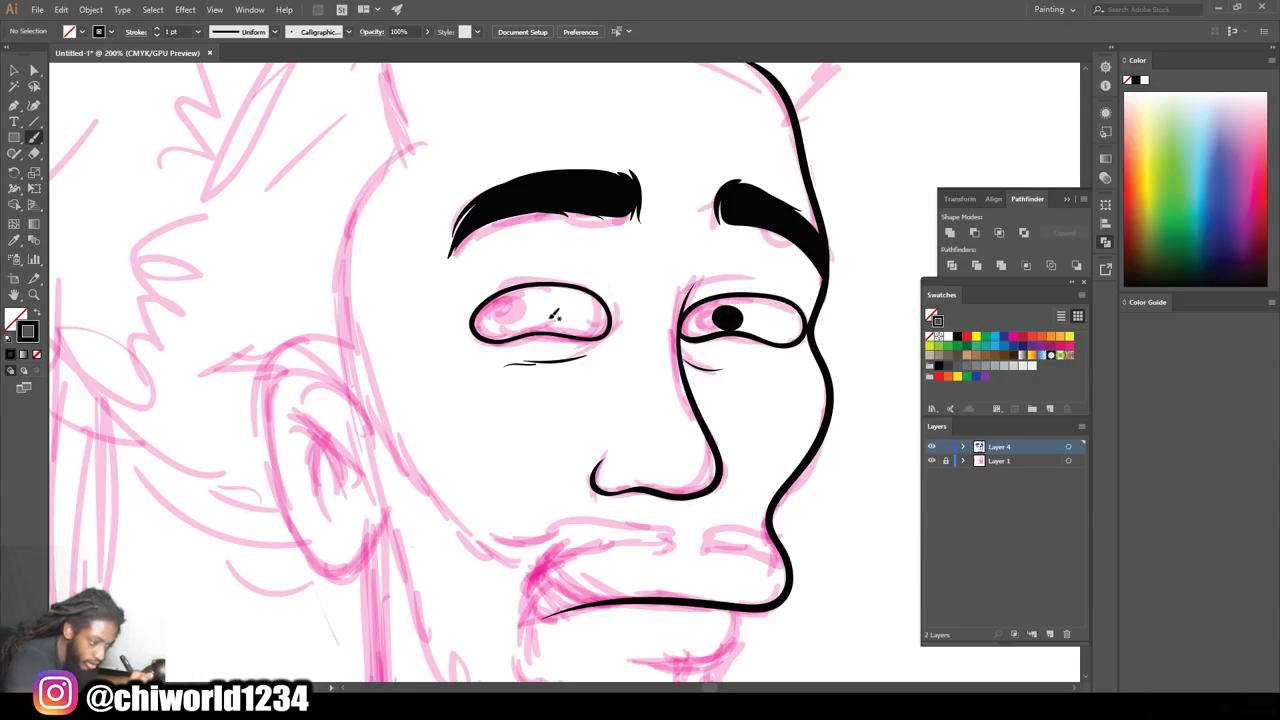
left_click_drag(532, 313, 525, 300)
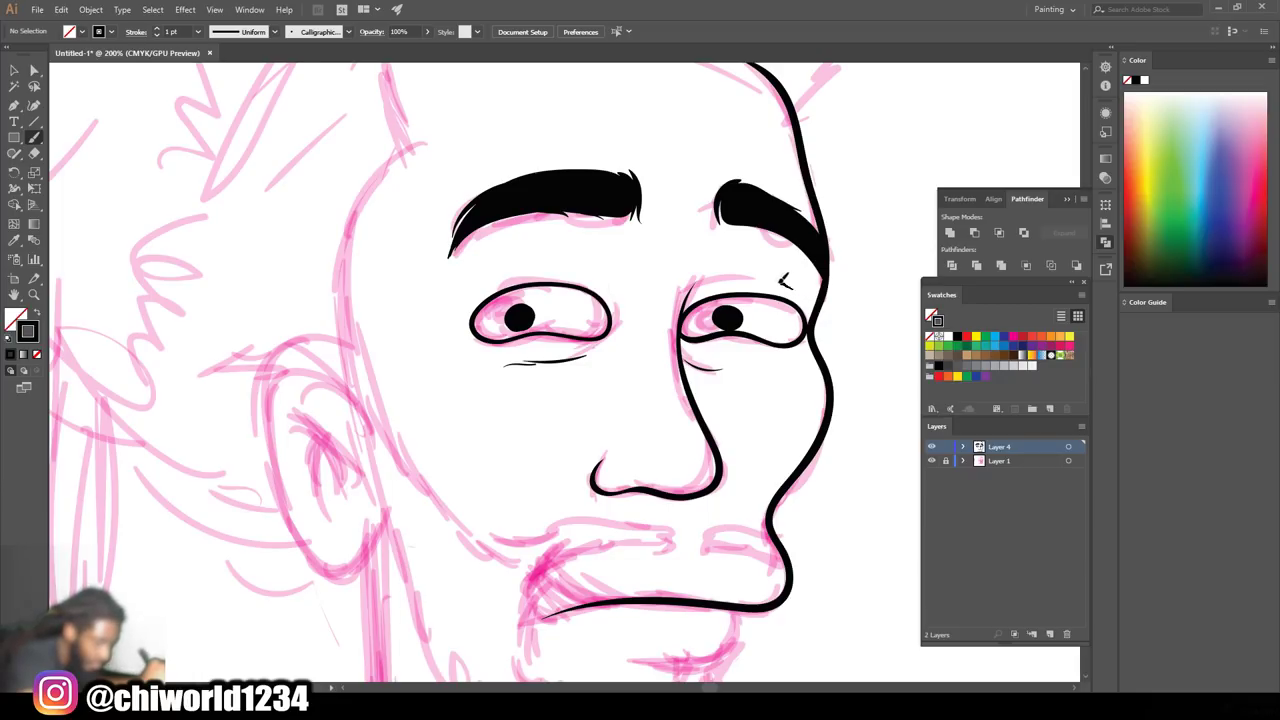
Draw a thin crease line above the right eye, redoing it once
left_click_drag(735, 273, 710, 282)
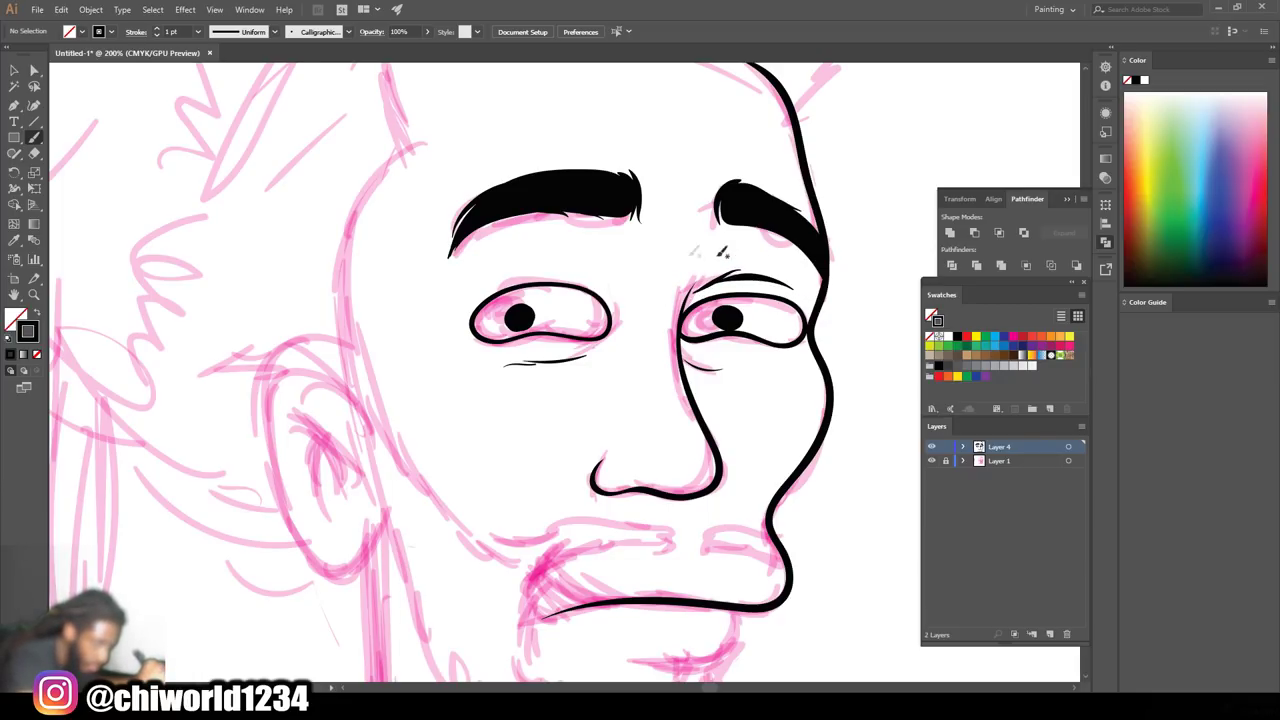
key("ctrl+z")
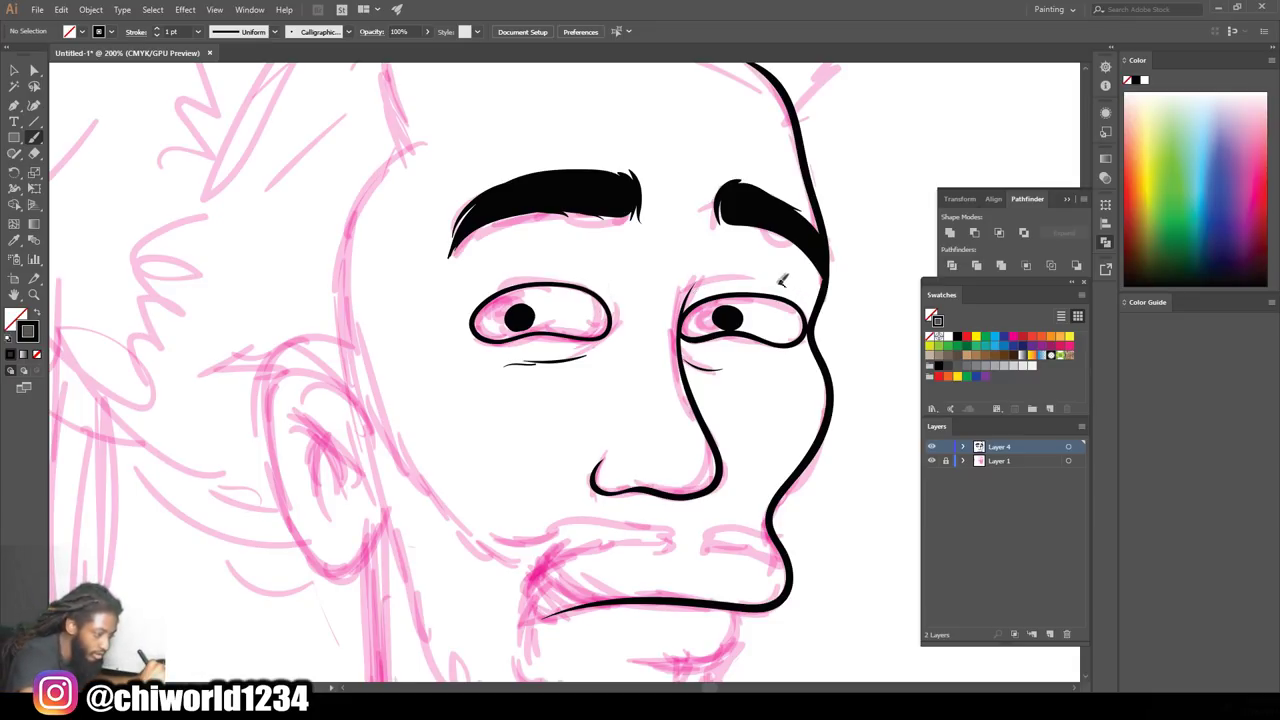
left_click_drag(704, 288, 786, 285)
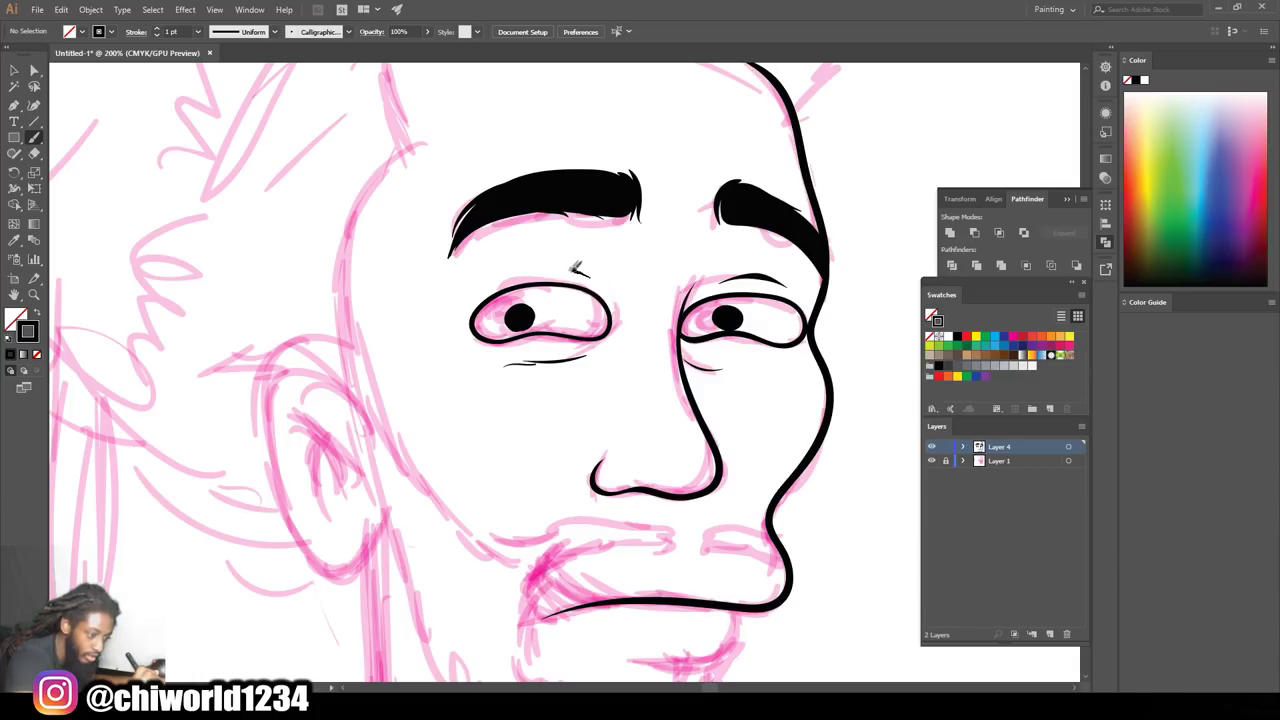
key("ctrl+minus")
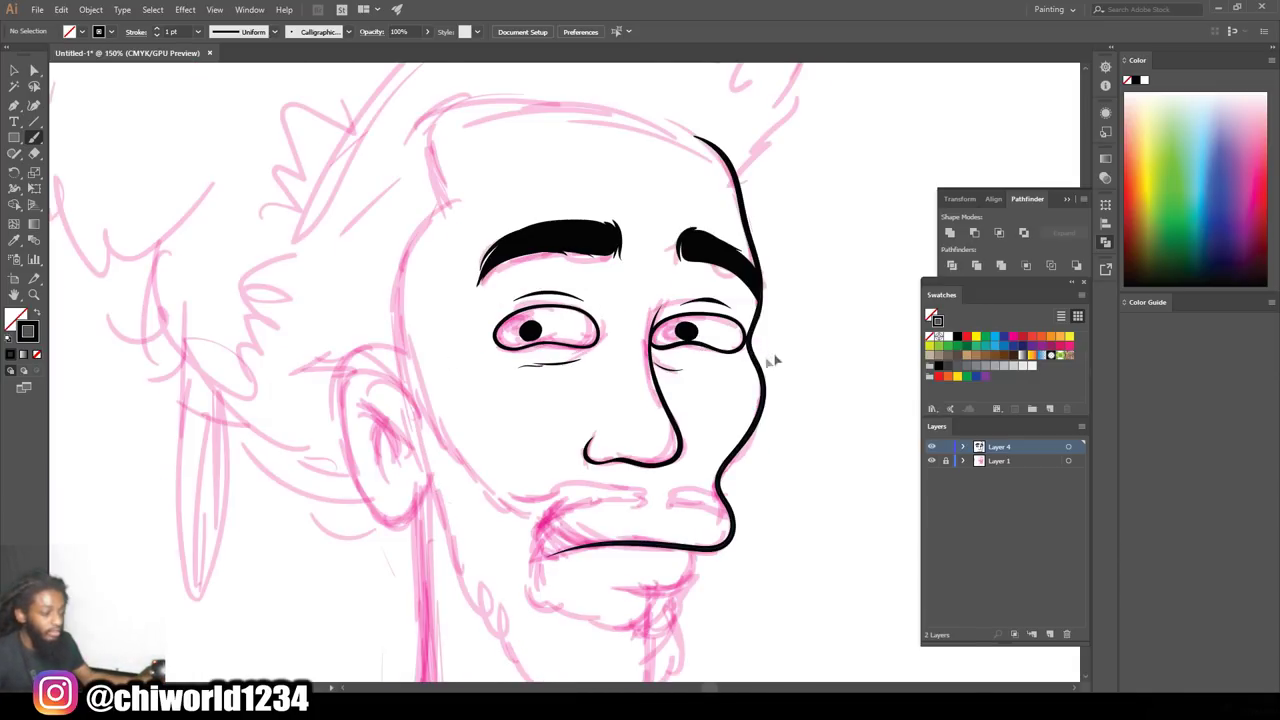
Ink the curve of the lower lip and the chin outline beneath it
key("ctrl+minus")
key("ctrl+plus")
key("ctrl+plus")
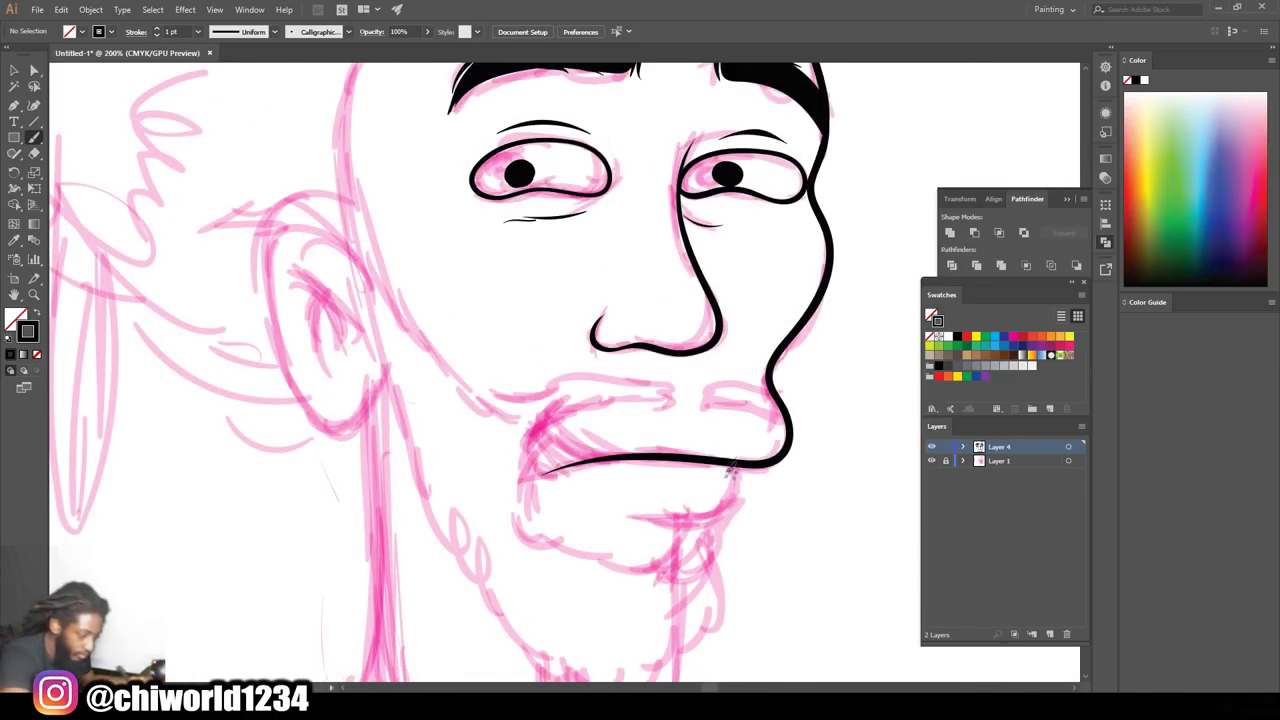
mouse_move(728, 487)
left_mouse_down()
mouse_move(678, 512)
mouse_move(628, 512)
left_mouse_up()
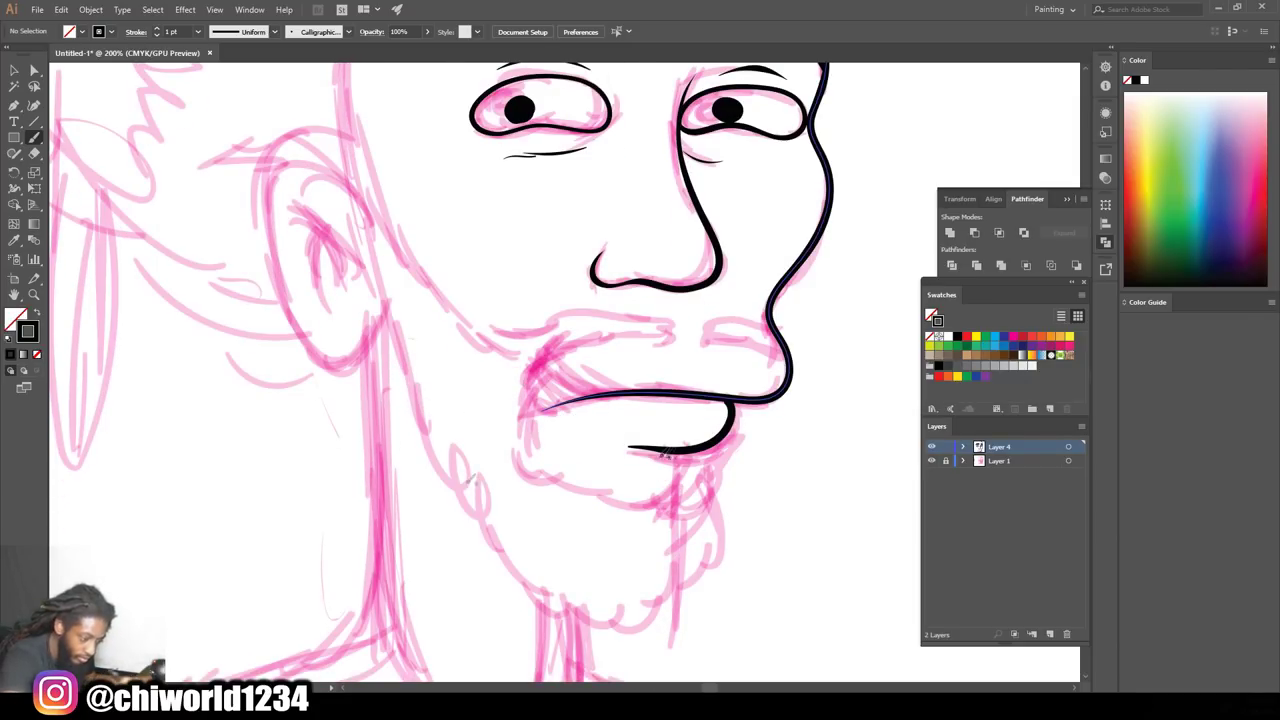
mouse_move(688, 458)
left_mouse_down()
mouse_move(510, 425)
mouse_move(672, 336)
mouse_move(446, 315)
mouse_move(382, 198)
left_mouse_up()
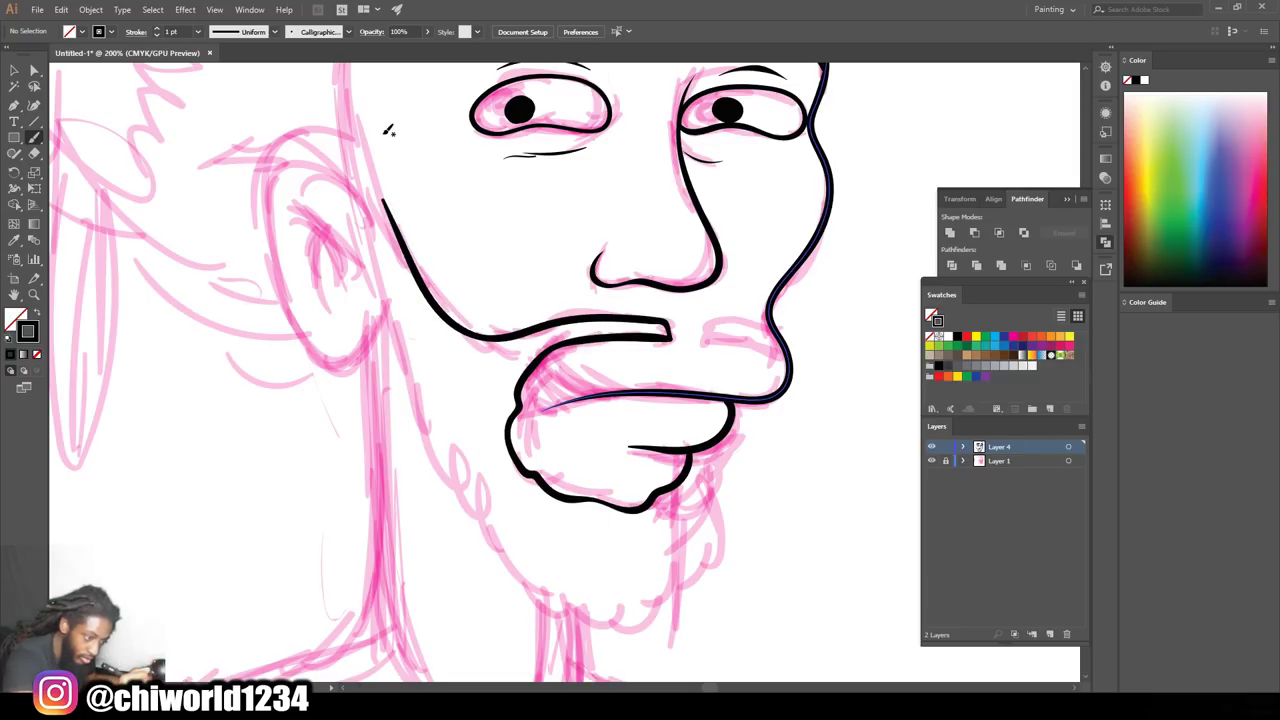
Ink the jaw line under the nose and the wavy beard outline from chin up the cheek
left_click_drag(793, 358, 772, 322)
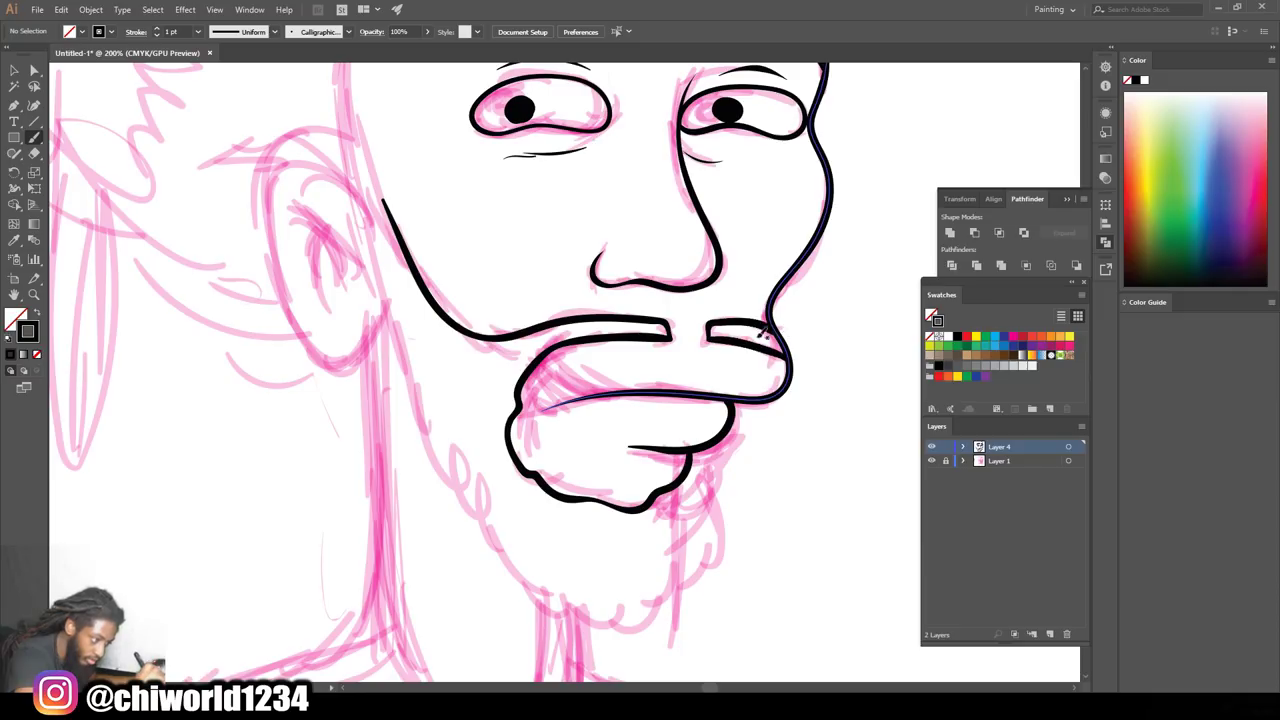
scroll(627, 364, "down", 2)
mouse_move(712, 378)
left_mouse_down()
mouse_move(709, 516)
mouse_move(501, 516)
mouse_move(421, 354)
left_mouse_up()
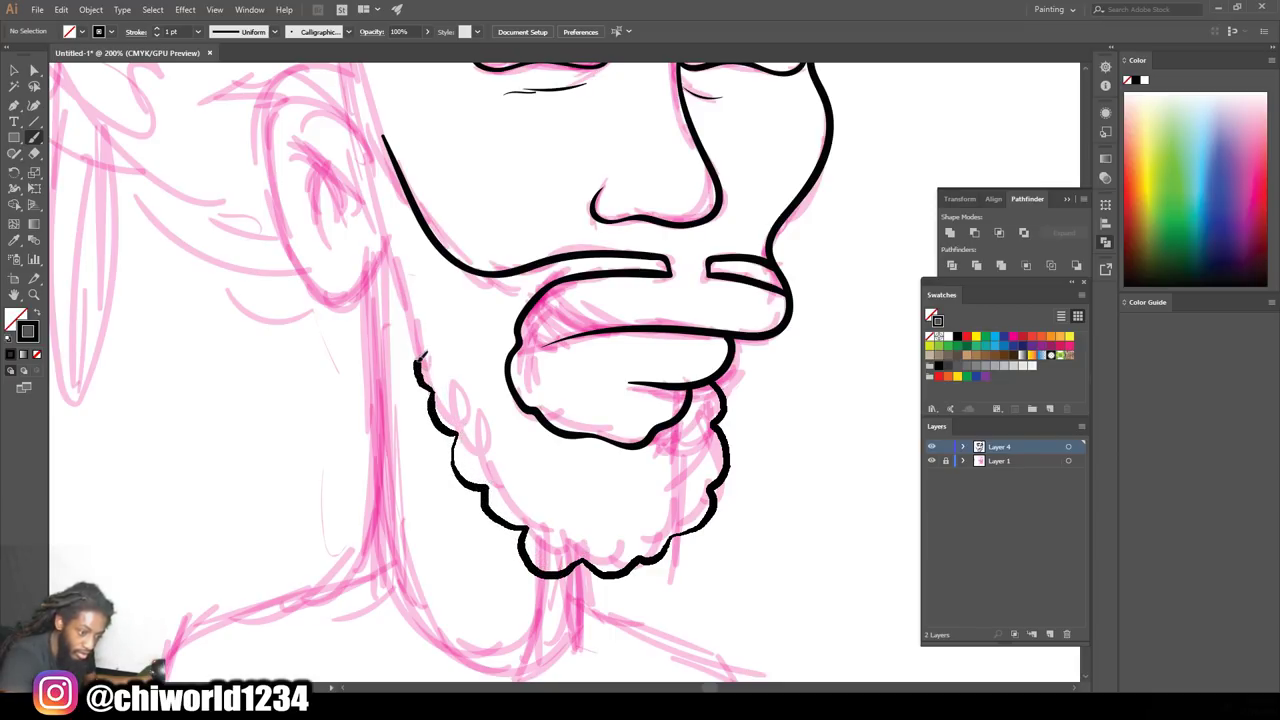
scroll(408, 350, "up", 1)
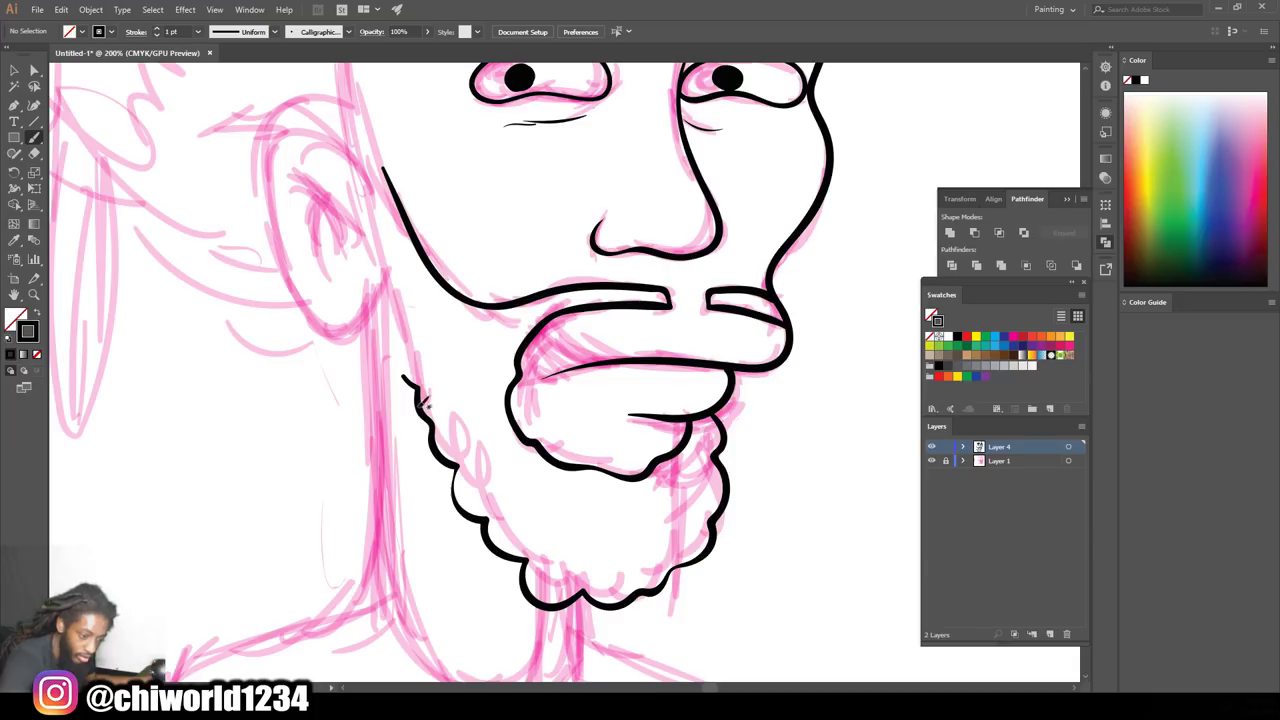
left_click_drag(416, 384, 367, 180)
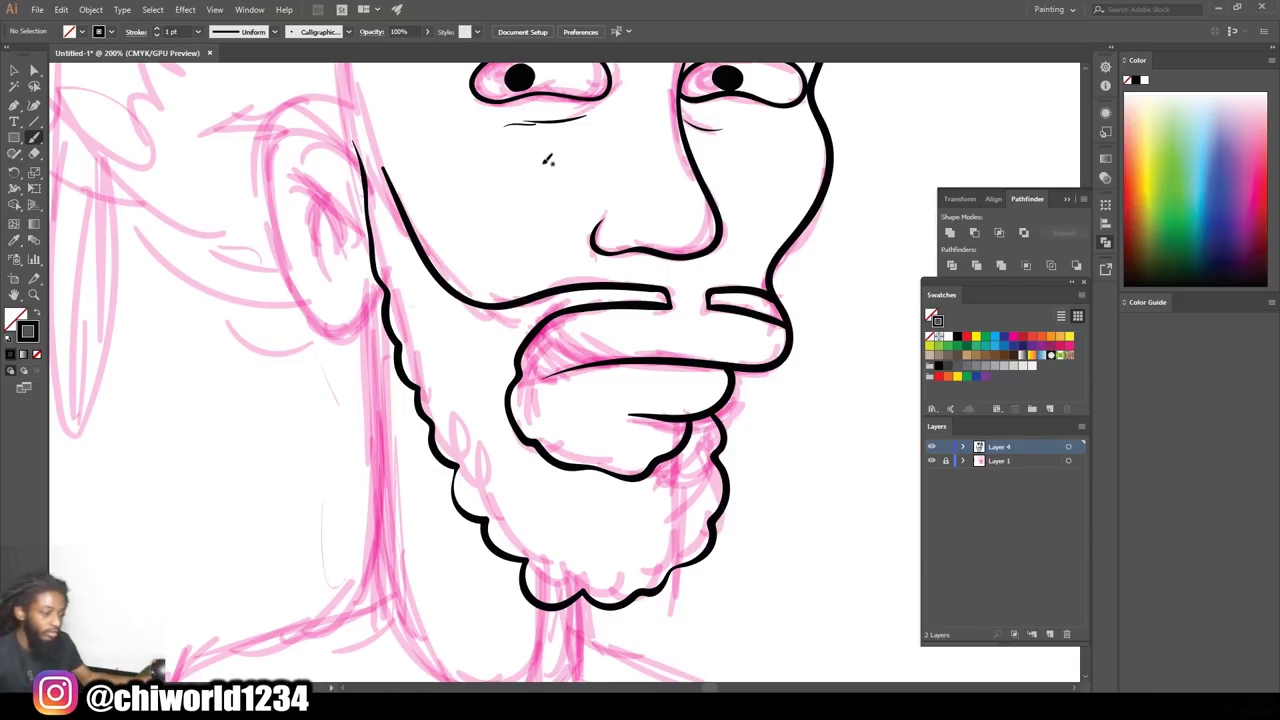
key("ctrl+minus")
key("ctrl+minus")
scroll(706, 248, "up", 1)
key("ctrl+plus")
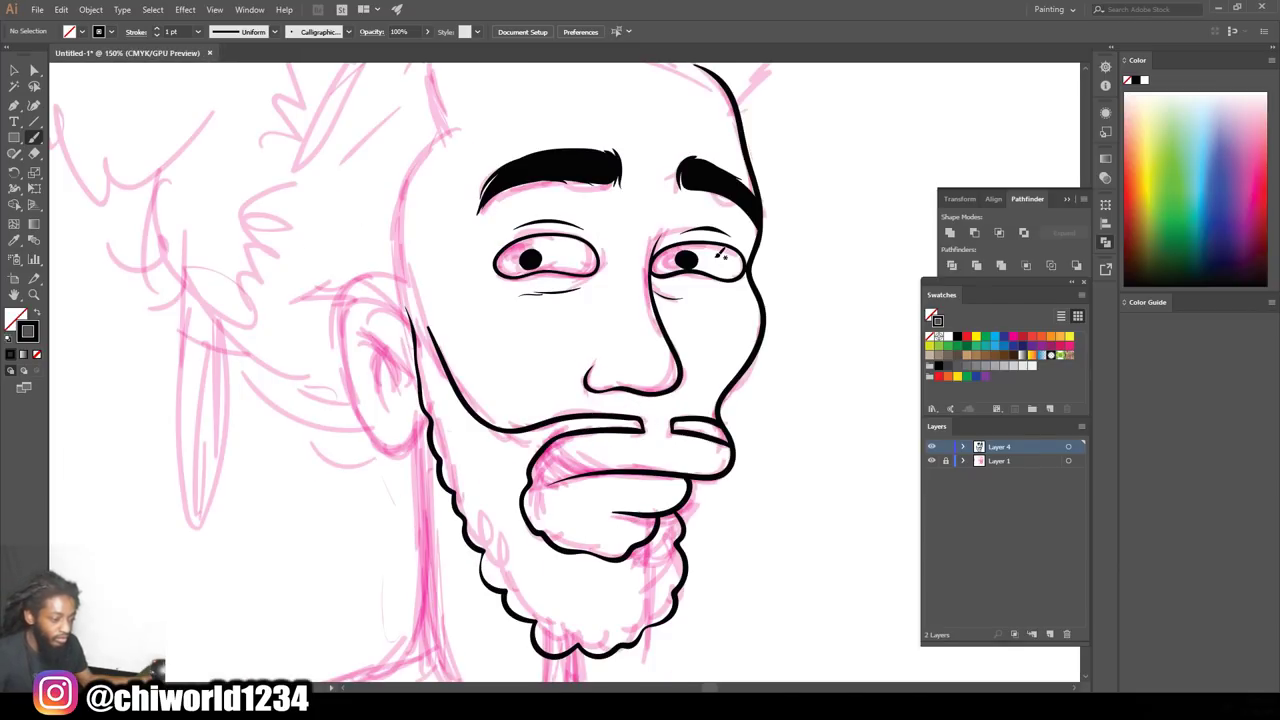
With a 2 pt brush, paint a thick solid black mustache and start filling the chin black
left_click(198, 31)
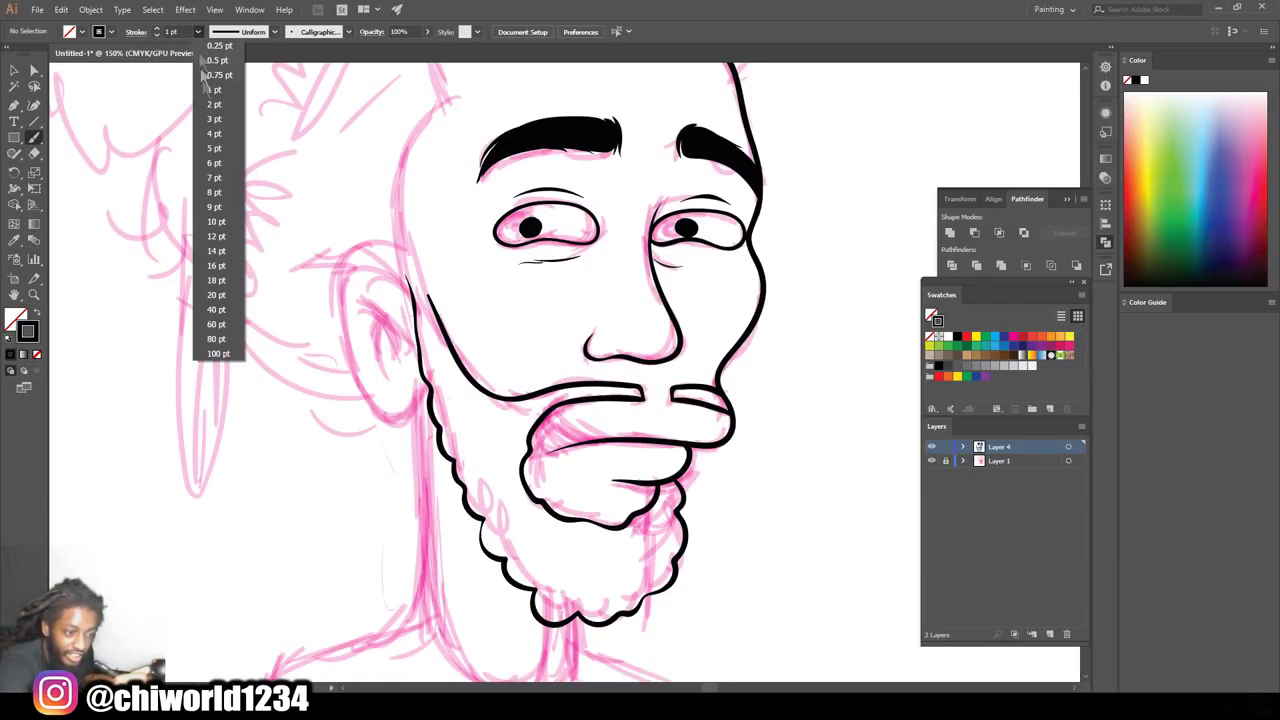
left_click(213, 104)
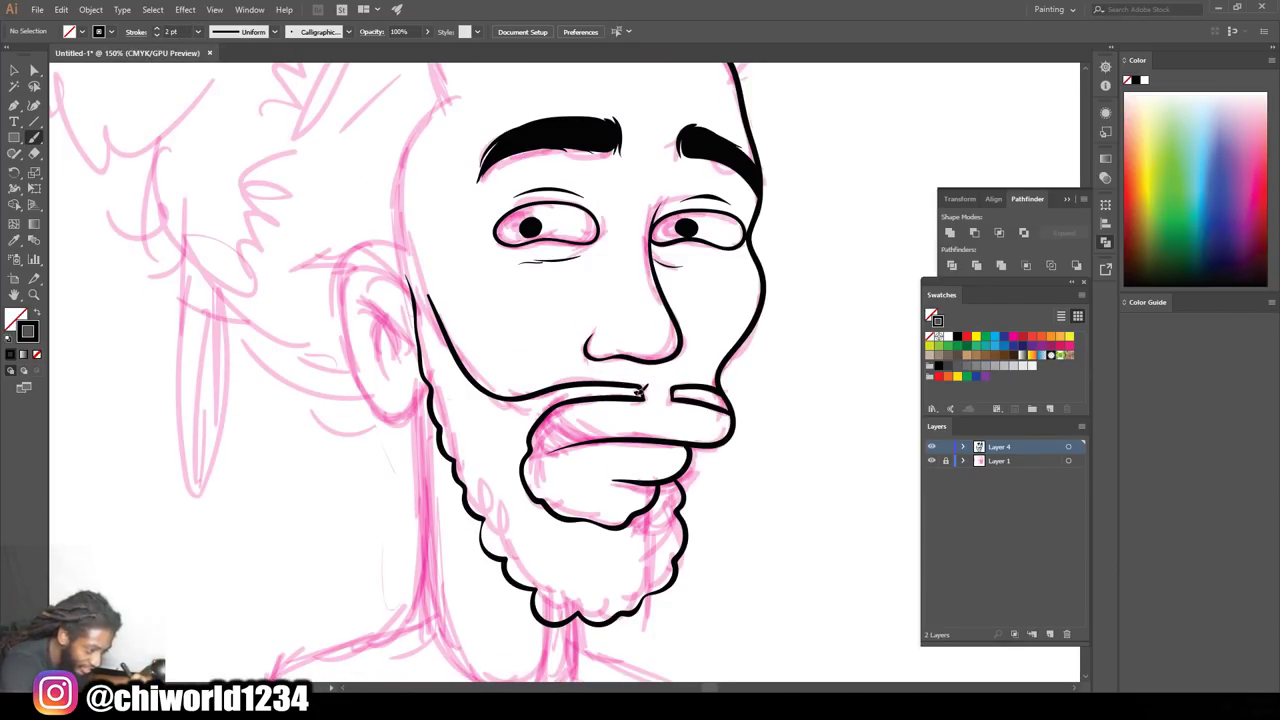
left_click_drag(630, 391, 548, 398)
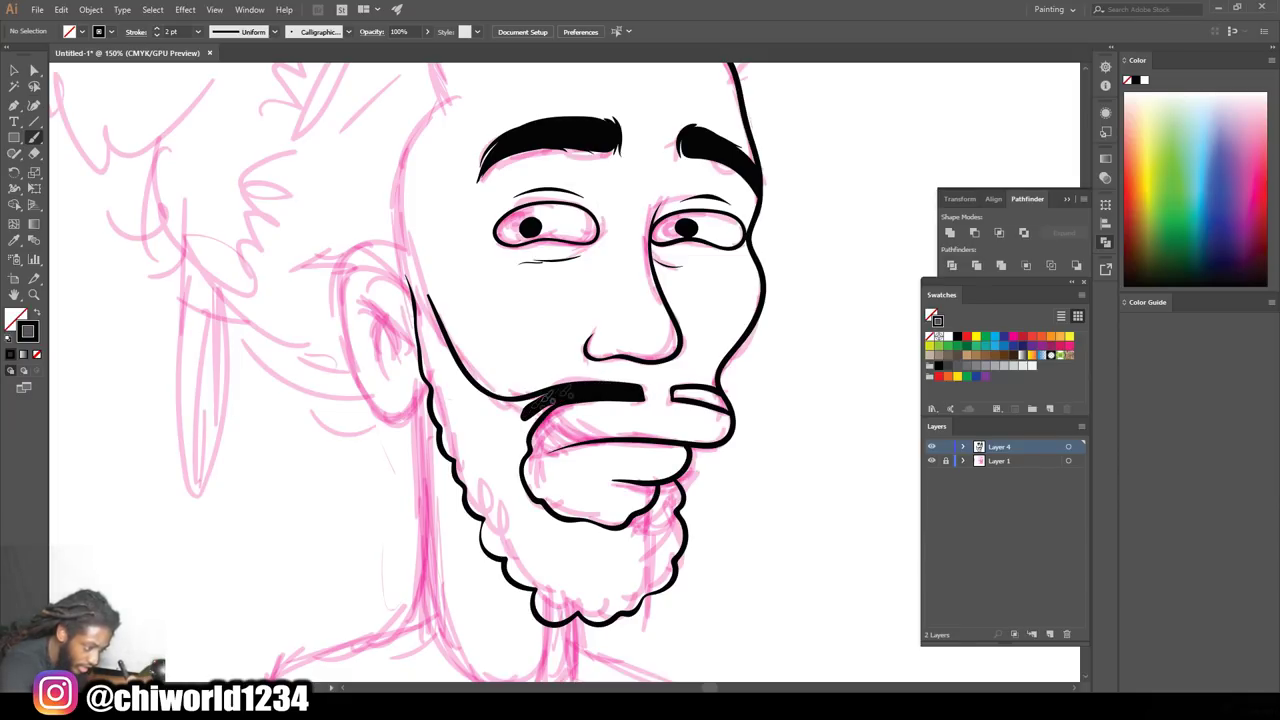
left_click_drag(730, 400, 693, 395)
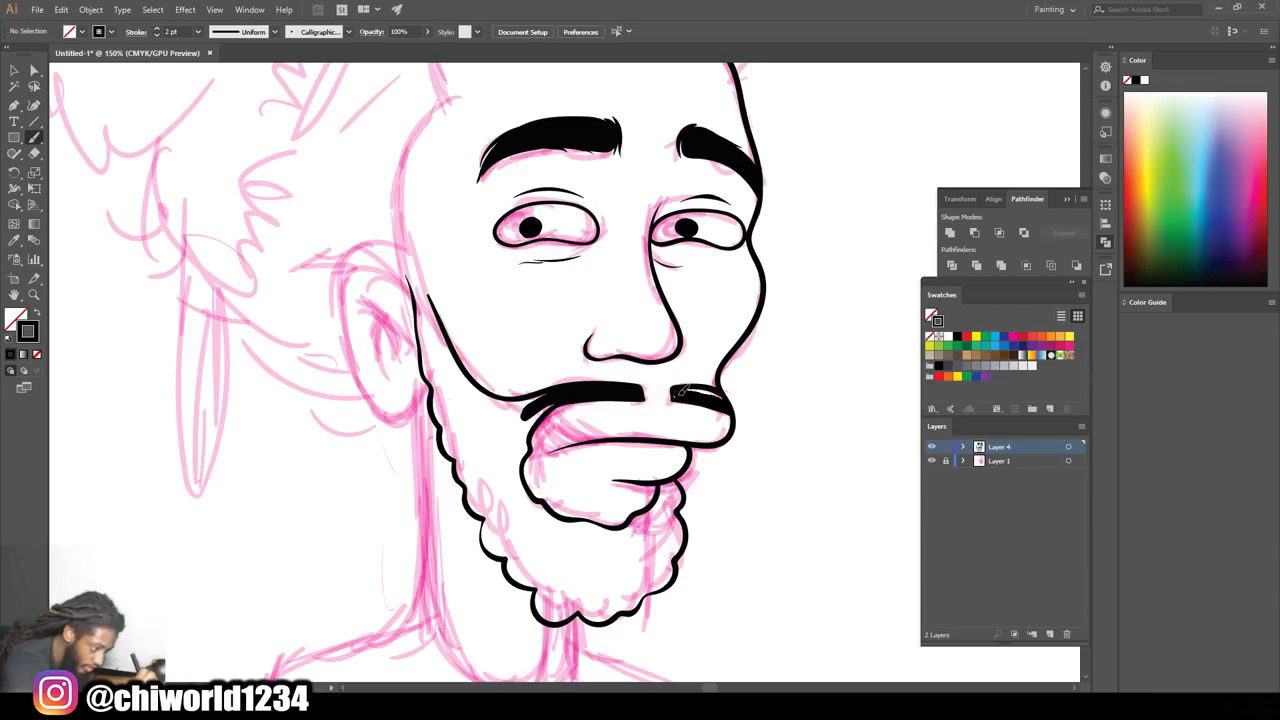
left_click_drag(690, 392, 672, 395)
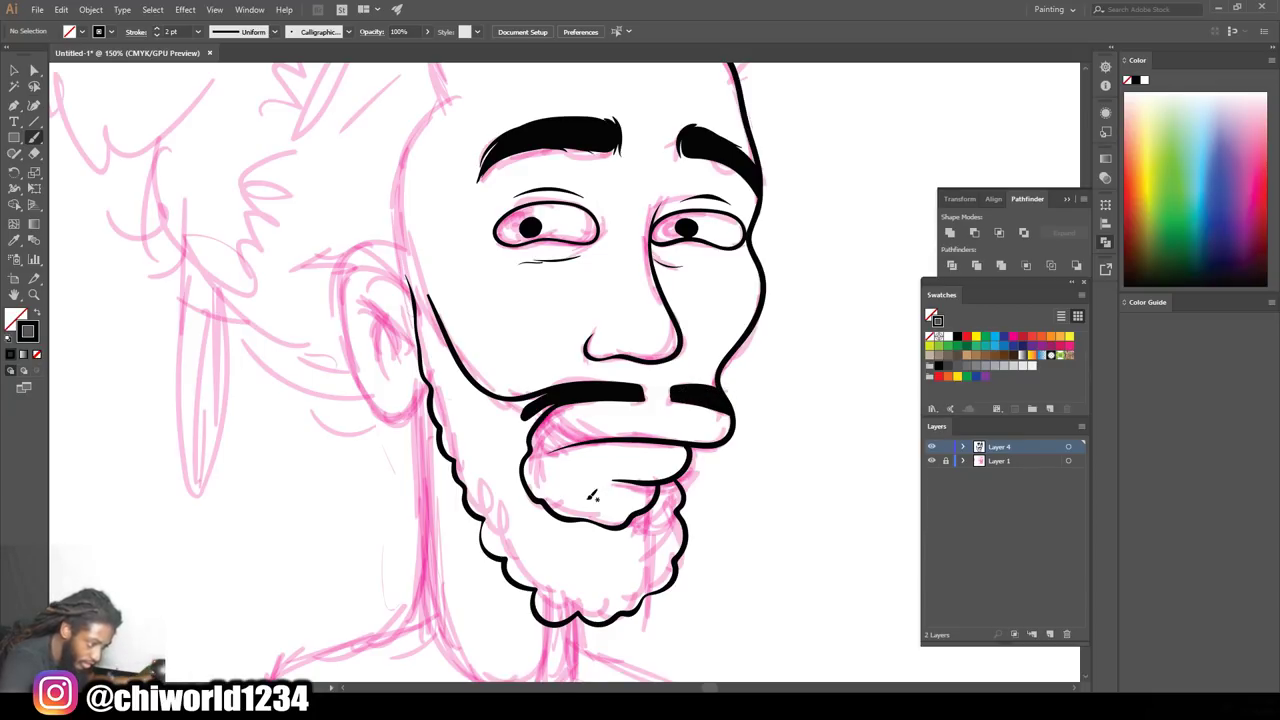
mouse_move(676, 484)
left_mouse_down()
mouse_move(650, 565)
mouse_move(668, 572)
mouse_move(572, 606)
mouse_move(516, 556)
mouse_move(472, 482)
mouse_move(413, 285)
left_mouse_up()
Thicken the cheek beard edge and chin line, and extend the mustache's left end
left_click_drag(424, 350, 417, 288)
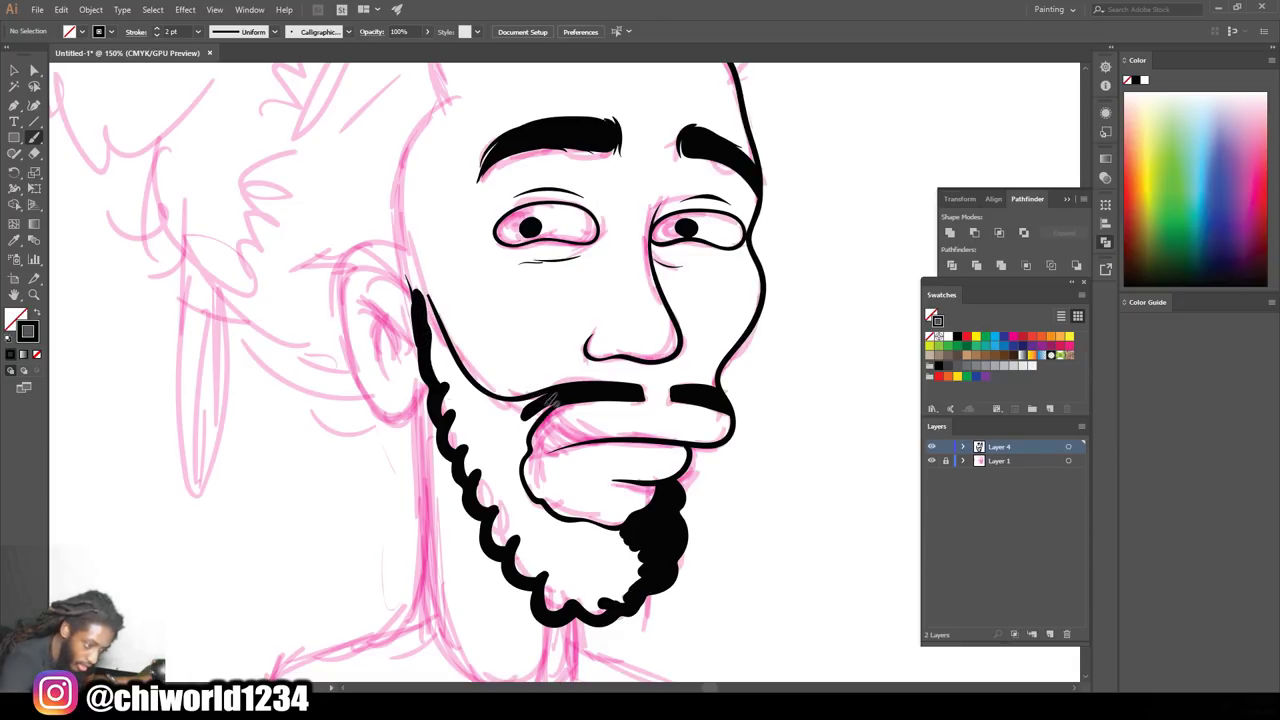
mouse_move(624, 530)
left_mouse_down()
mouse_move(570, 522)
mouse_move(512, 462)
left_mouse_up()
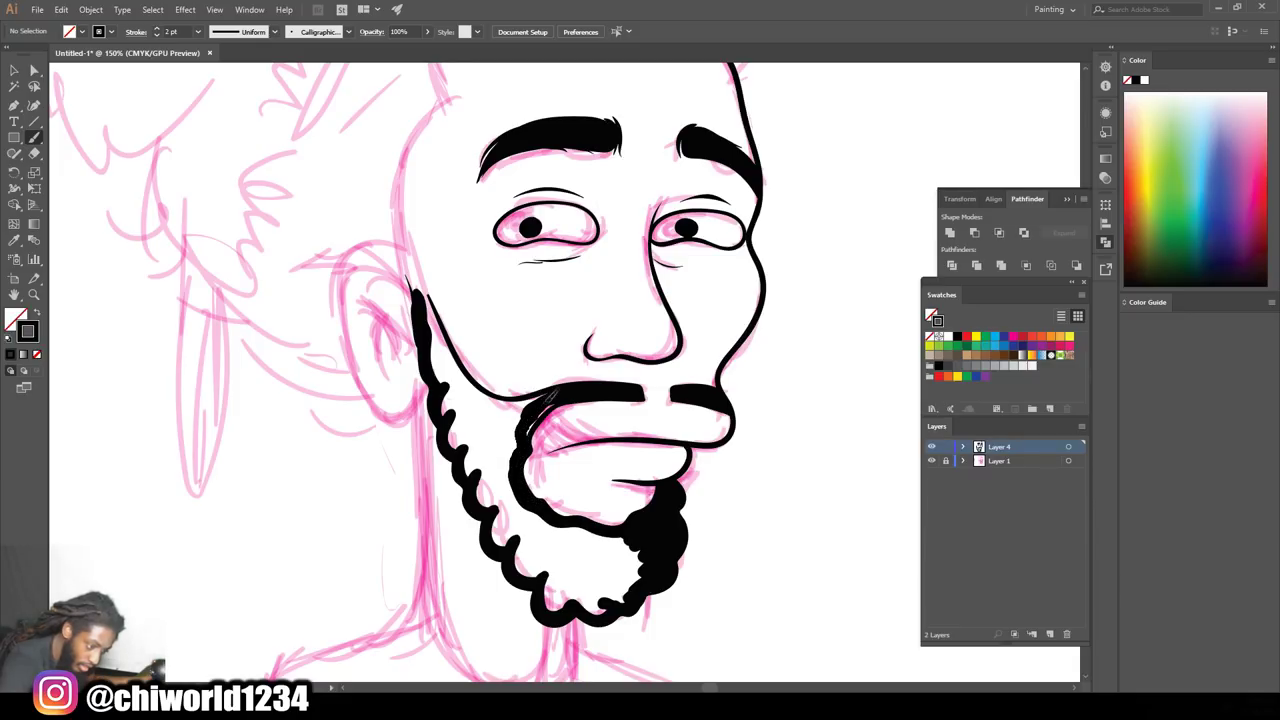
mouse_move(563, 393)
left_mouse_down()
mouse_move(490, 404)
mouse_move(408, 264)
left_mouse_up()
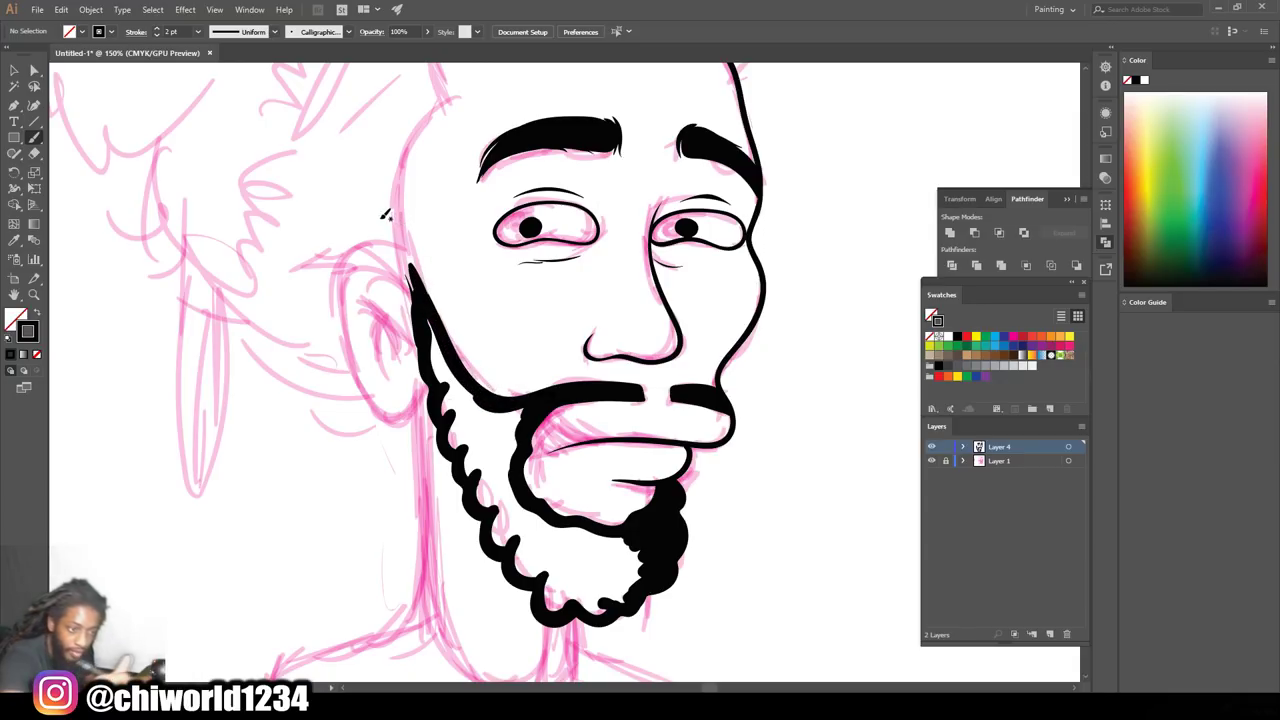
Fill the lower beard solid black with a 4 pt brush
left_click(199, 32)
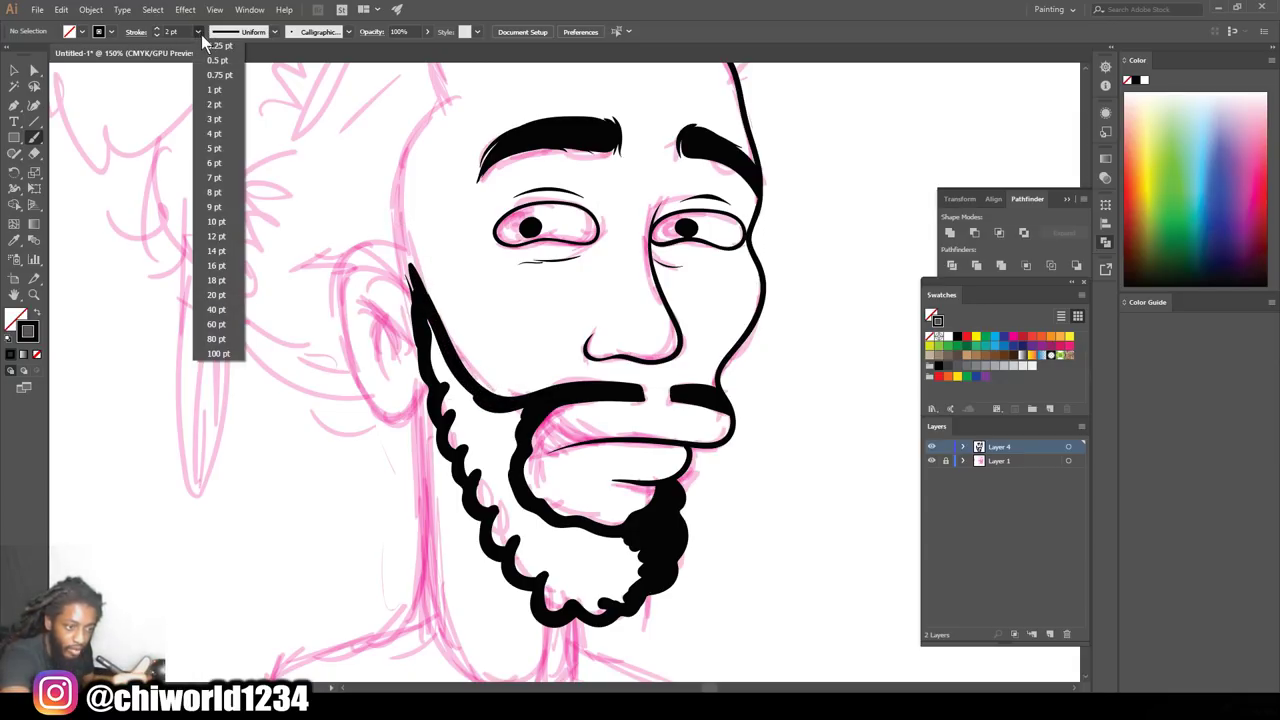
left_click(214, 133)
mouse_move(632, 552)
left_mouse_down()
mouse_move(617, 595)
mouse_move(626, 569)
mouse_move(558, 596)
mouse_move(467, 446)
mouse_move(428, 310)
mouse_move(515, 420)
mouse_move(512, 490)
mouse_move(547, 537)
mouse_move(637, 543)
mouse_move(566, 560)
mouse_move(560, 543)
left_mouse_up()
key("ctrl+minus")
key("ctrl+minus")
key("ctrl+plus")
key("ctrl+plus")
scroll(791, 540, "up", 2)
scroll(791, 540, "up", 2)
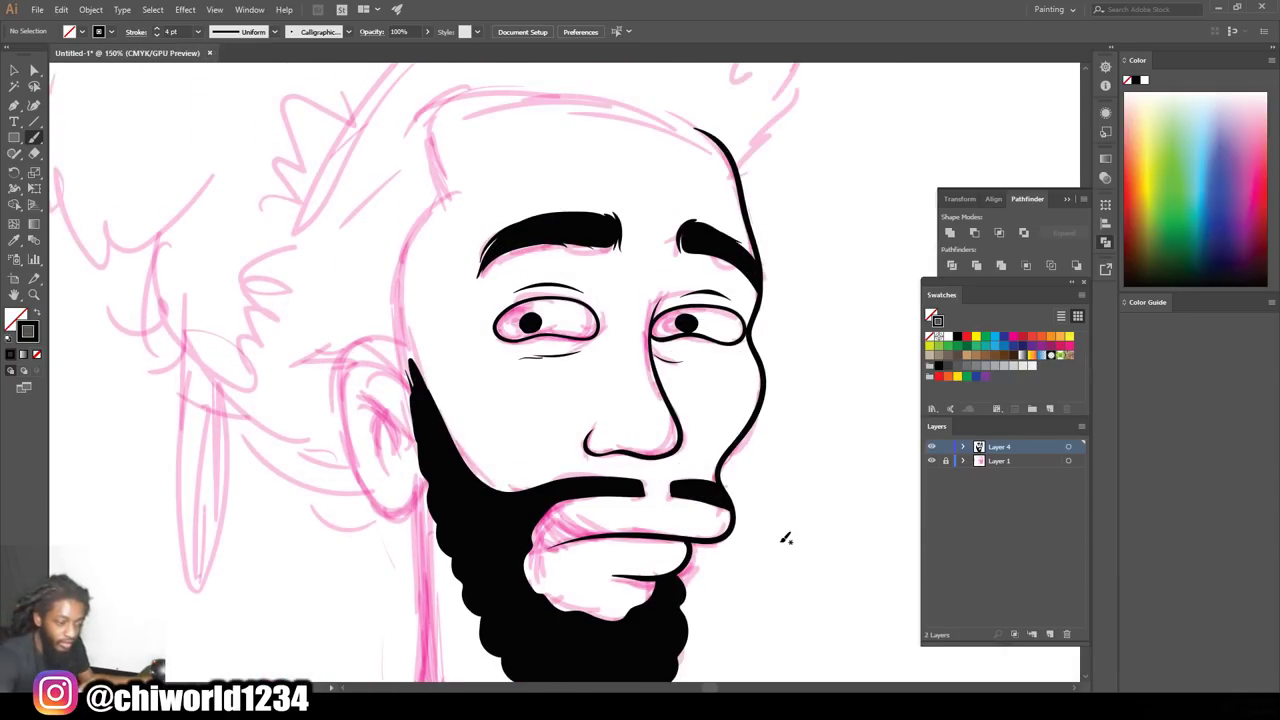
left_click(198, 31)
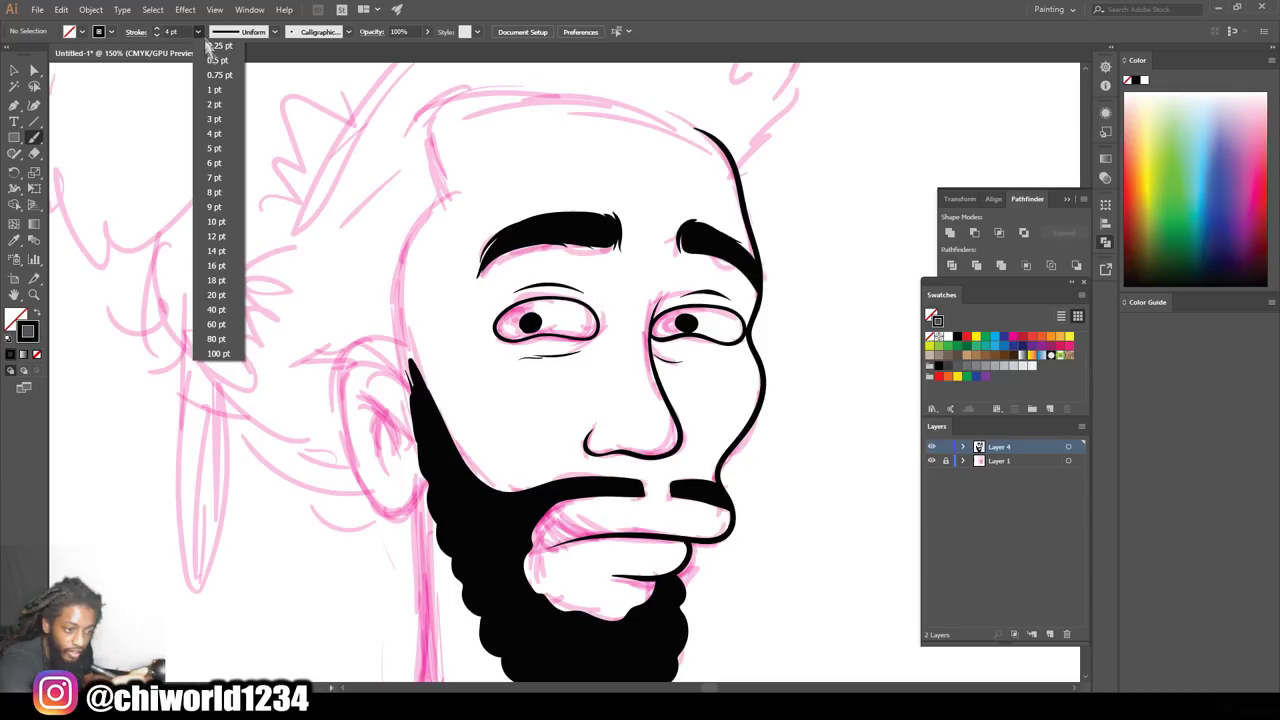
Ink the ear's outer curve and inner fold with a 1 pt brush
left_click(214, 89)
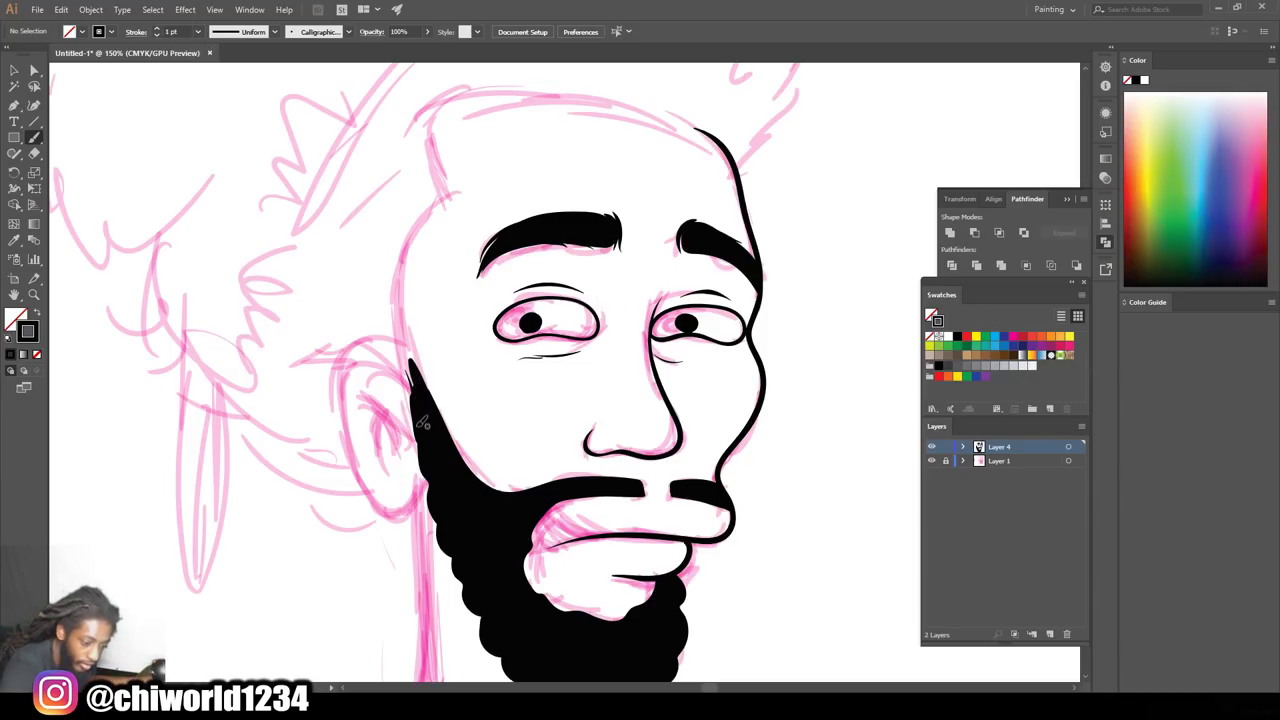
left_click_drag(358, 349, 402, 508)
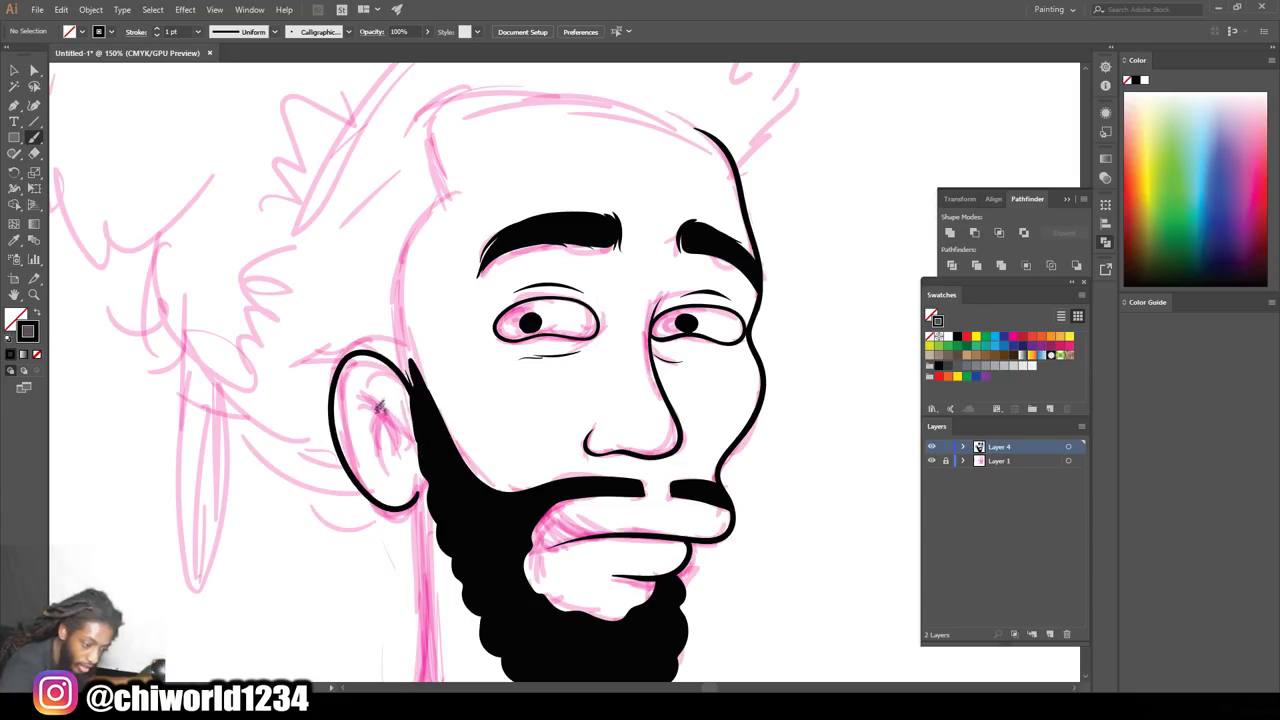
left_click_drag(408, 452, 360, 386)
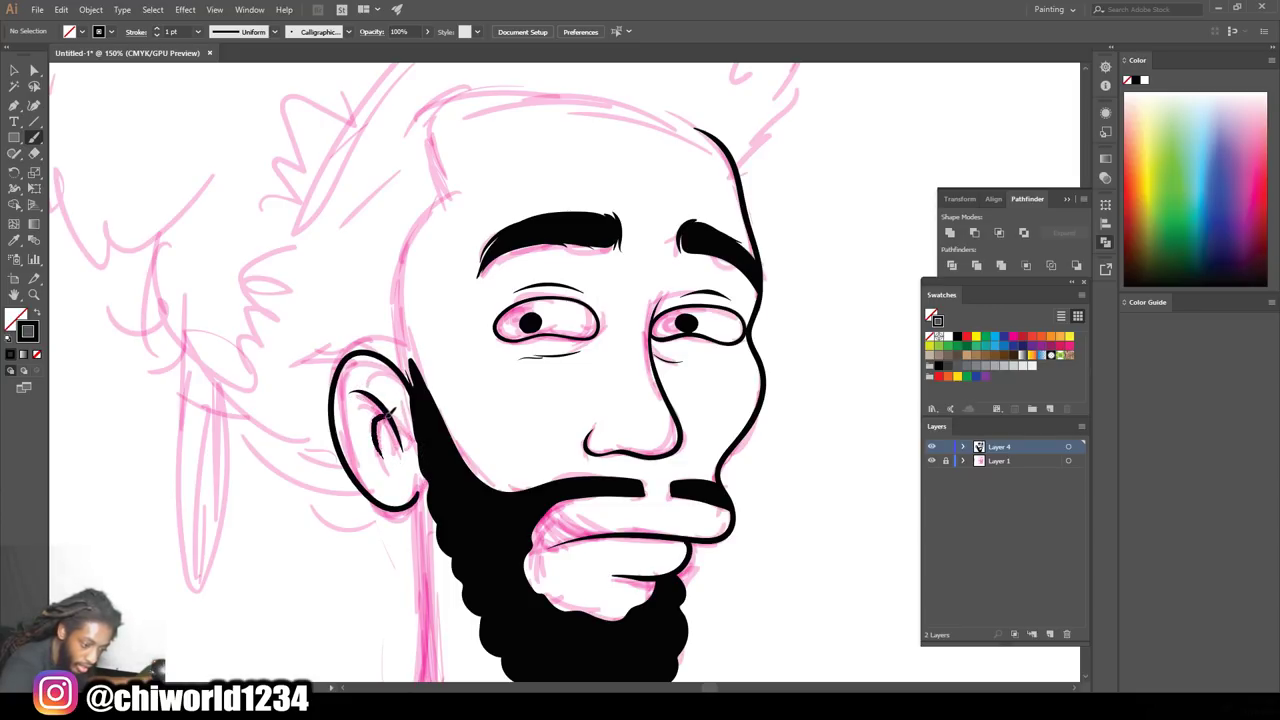
scroll(400, 430, "up", 2)
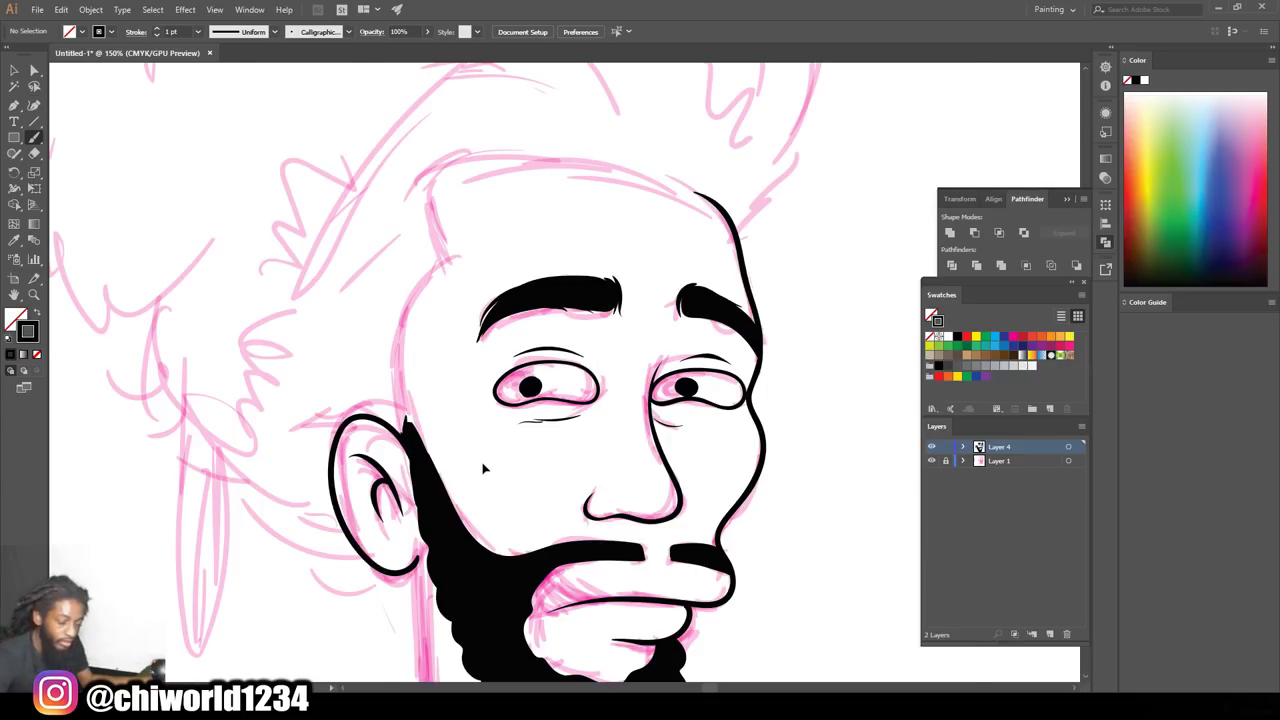
Draw the neck outline dropping below the beard
key("ctrl+minus")
key("ctrl+minus")
key("ctrl+minus")
key("ctrl+plus")
key("ctrl+plus")
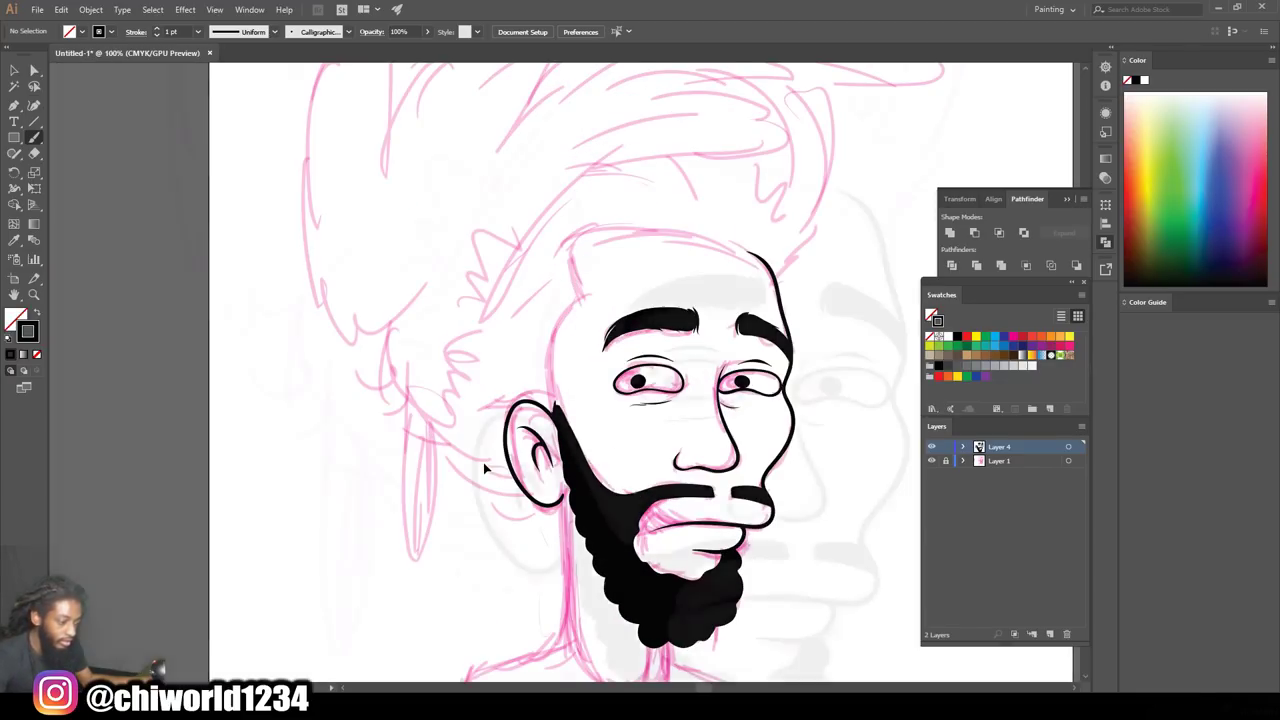
key("ctrl+plus")
scroll(490, 459, "up", 2)
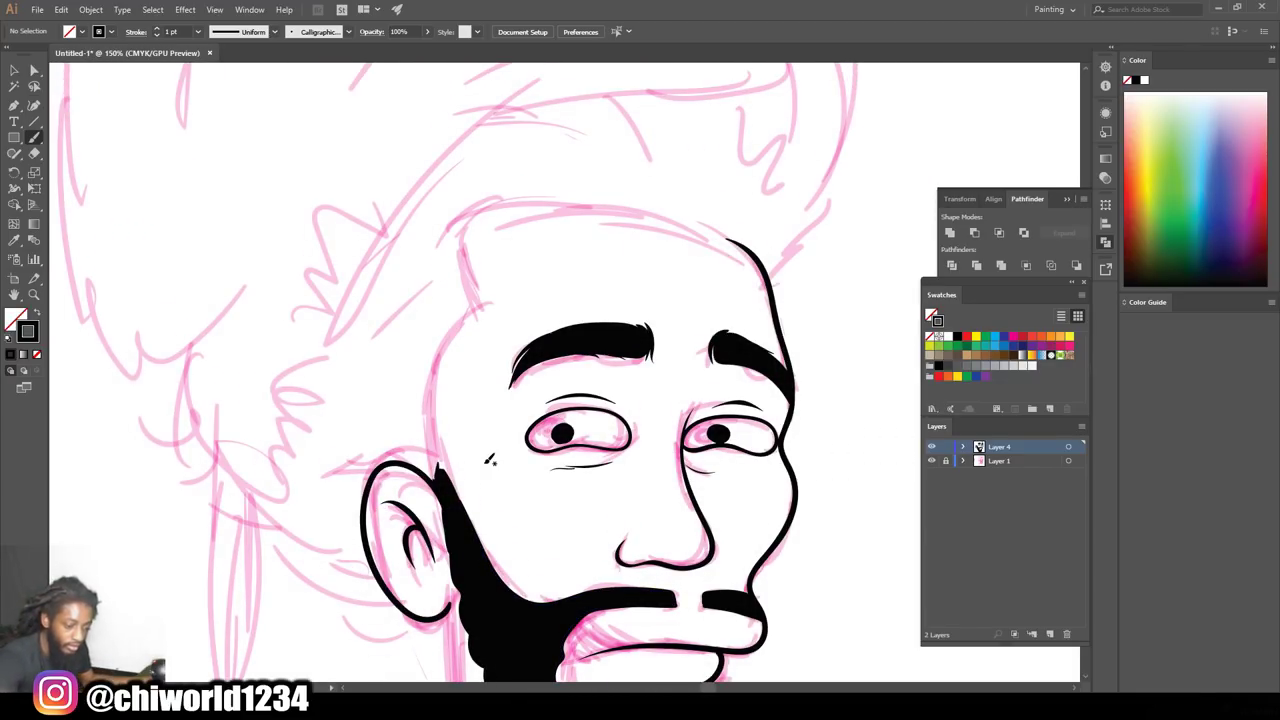
key("ctrl+minus")
scroll(487, 458, "up", 2)
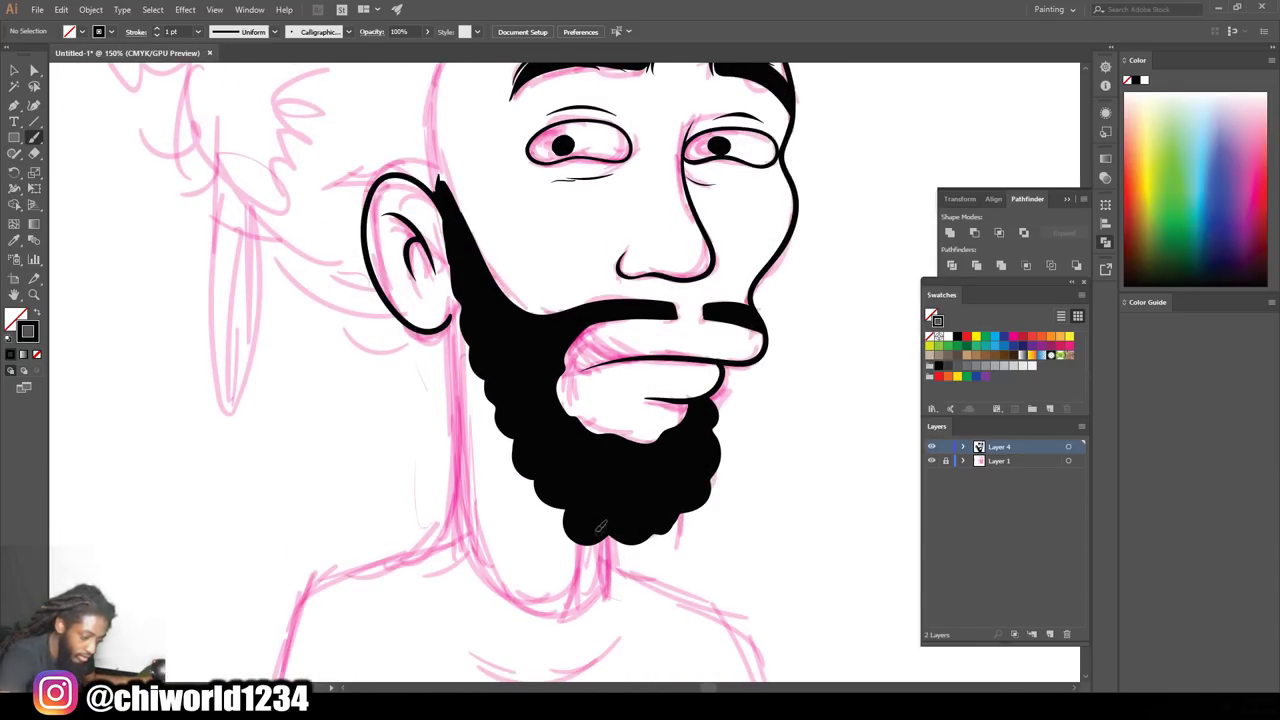
mouse_move(578, 606)
left_mouse_down()
mouse_move(500, 604)
mouse_move(465, 552)
mouse_move(454, 310)
left_mouse_up()
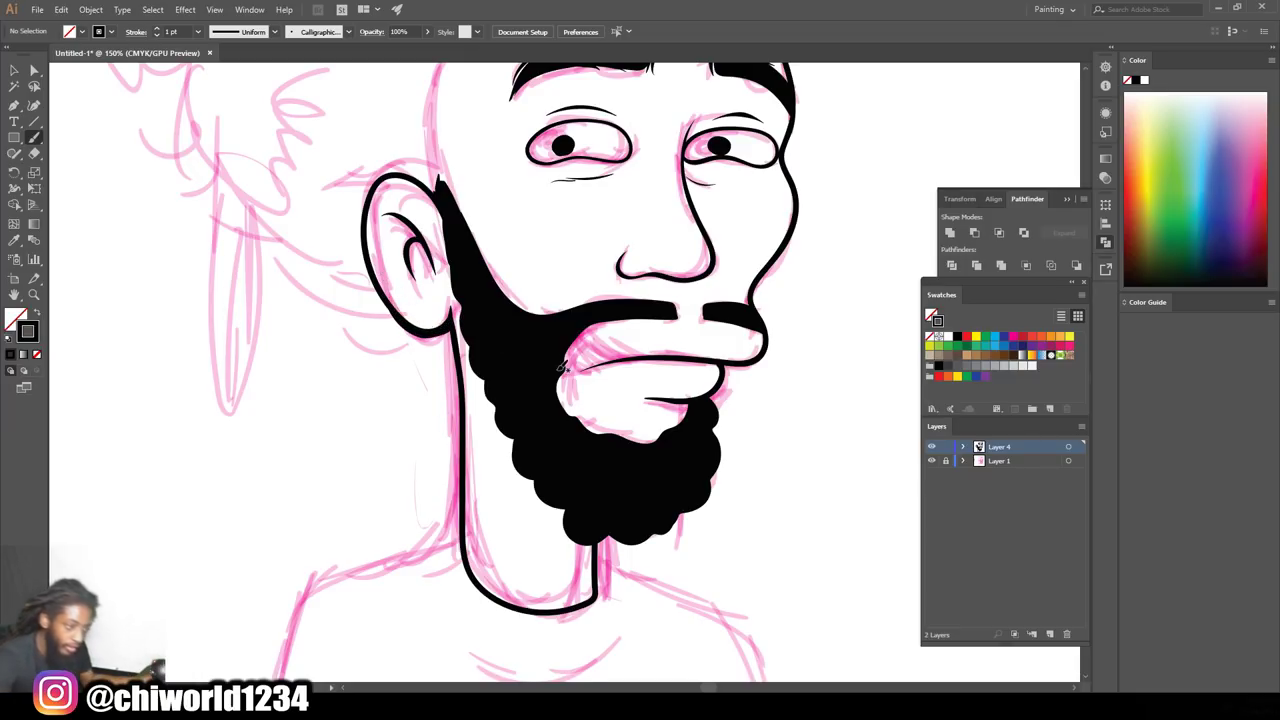
key("ctrl+minus")
key("ctrl+minus")
key("ctrl+minus")
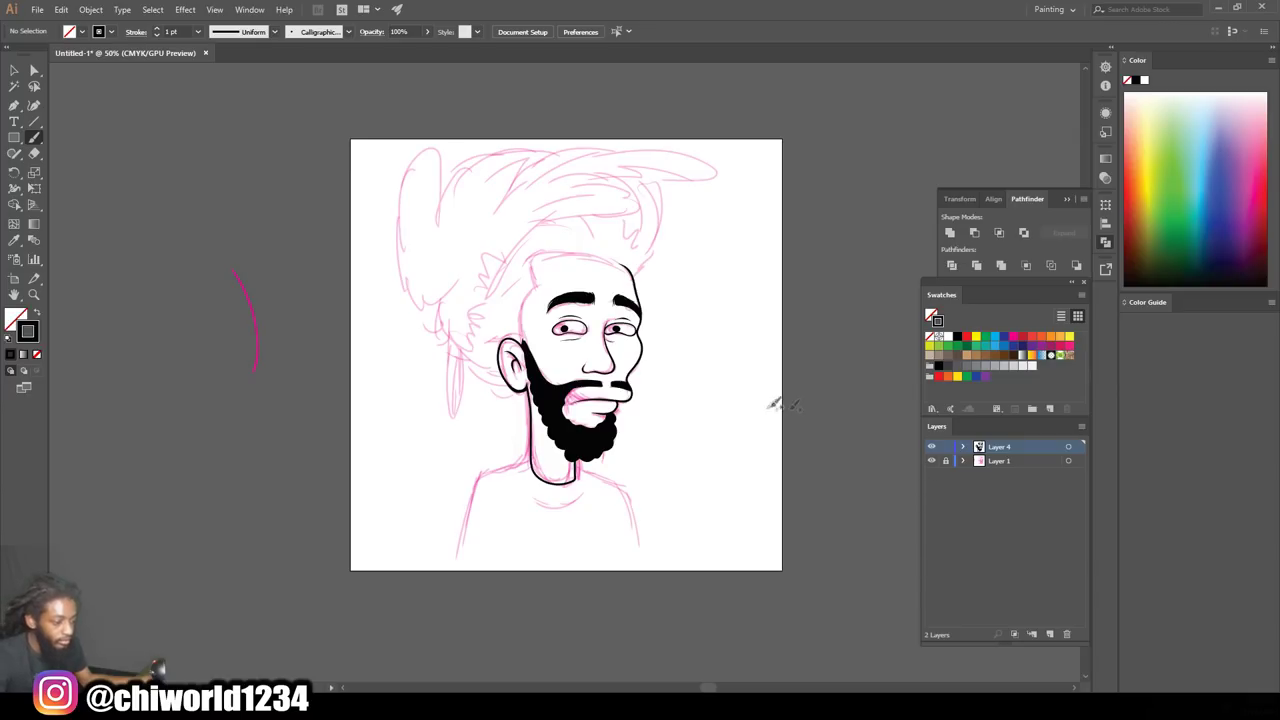
Hide the pink sketch layer and frame the view on the head
left_click(930, 461)
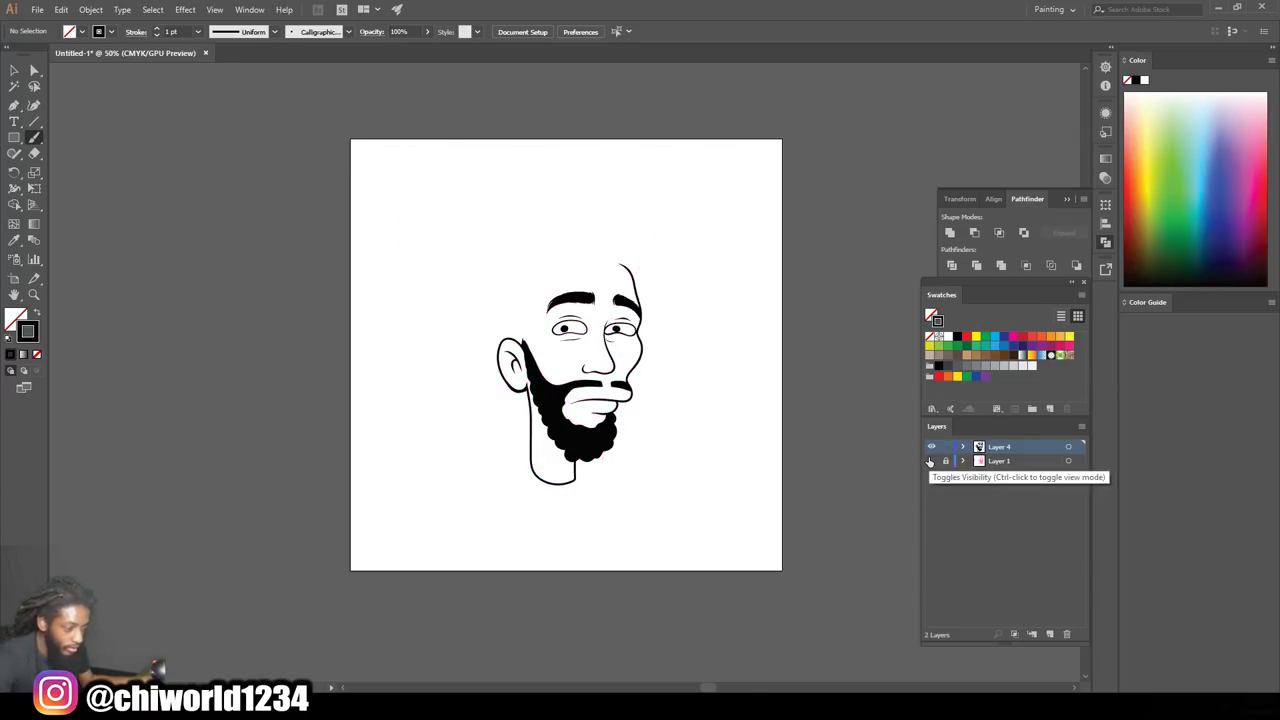
key("ctrl+minus")
key("ctrl+plus")
key("ctrl+plus")
key("ctrl+plus")
key("ctrl+plus")
left_click(930, 461)
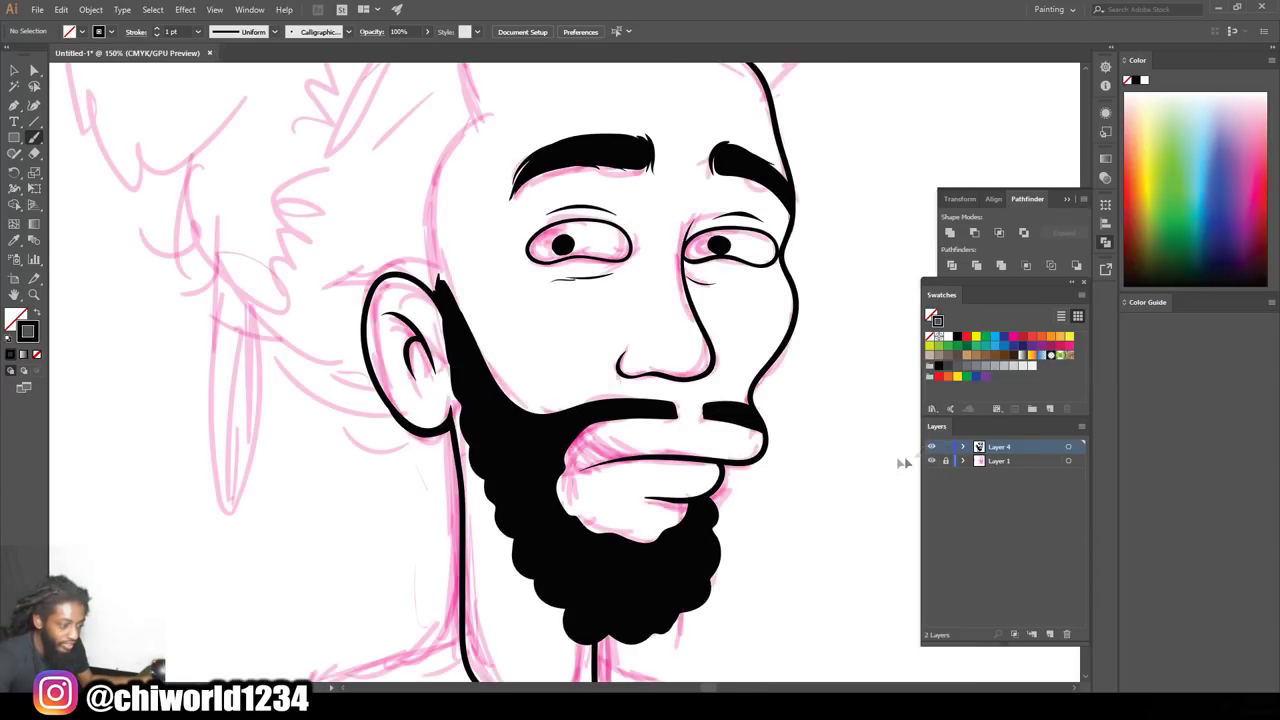
key("ctrl+plus")
scroll(871, 449, "up", 2)
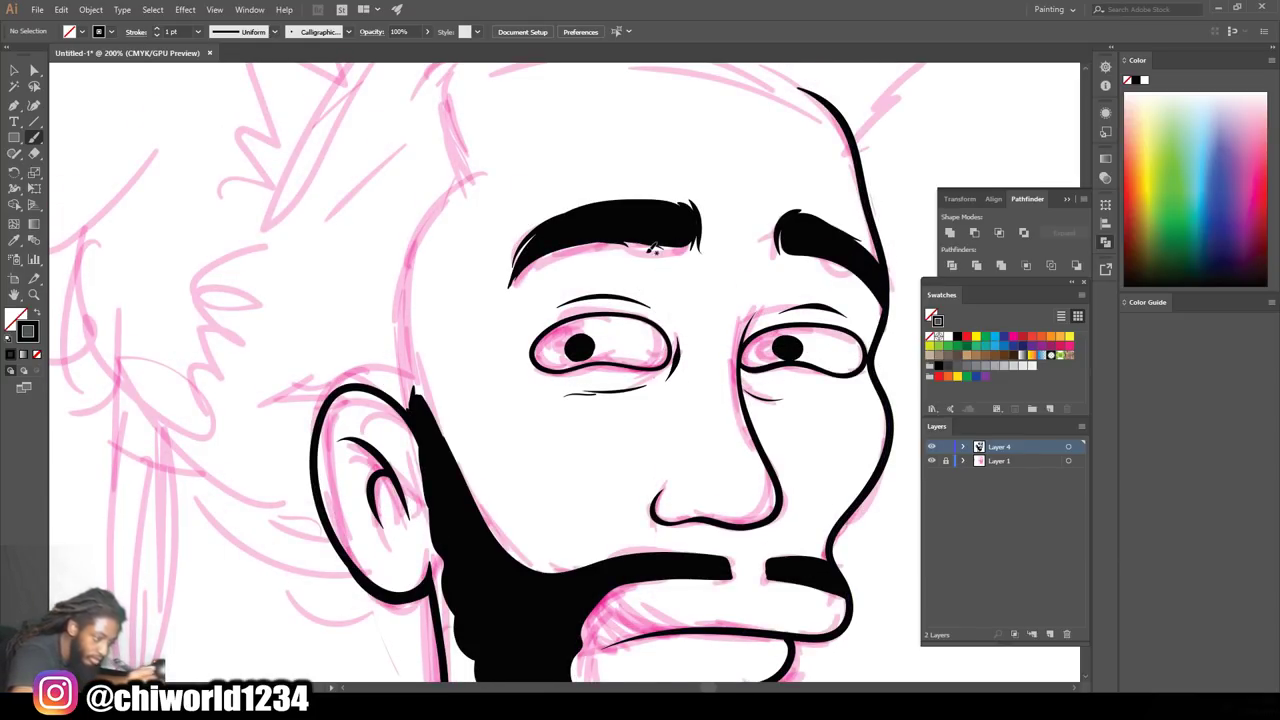
scroll(655, 260, "up", 3)
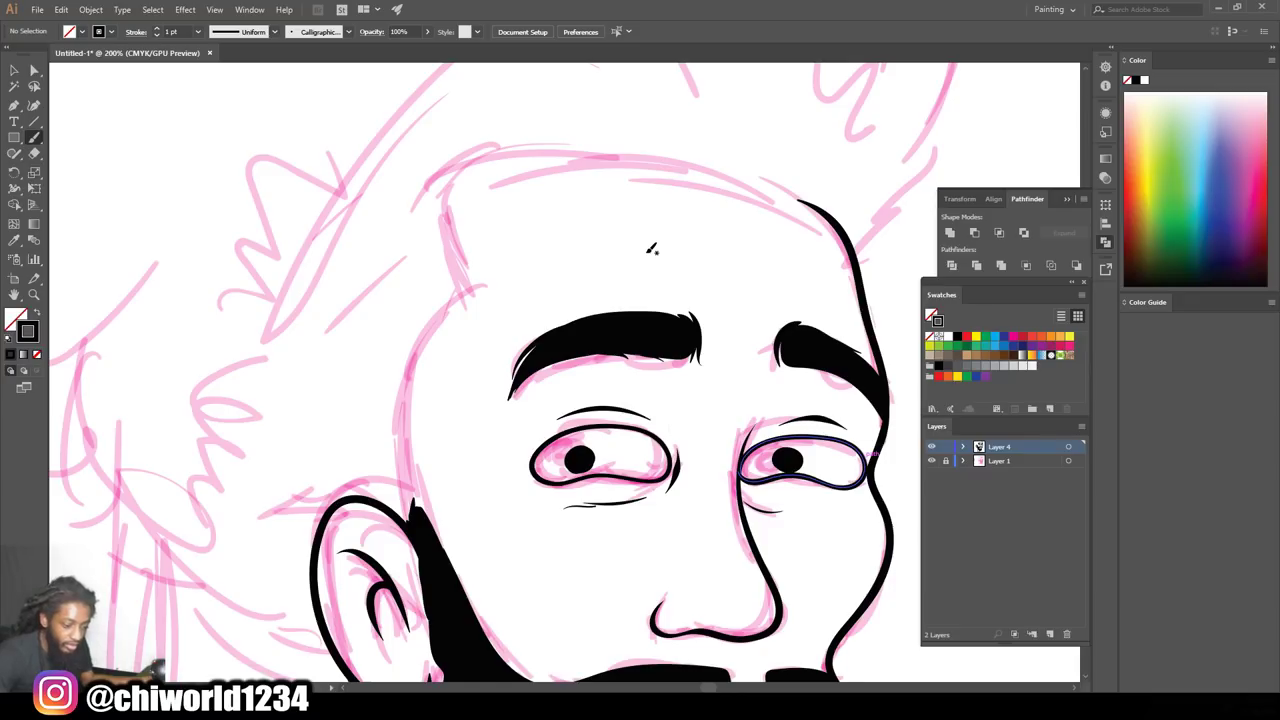
key("ctrl+minus")
scroll(651, 248, "up", 1)
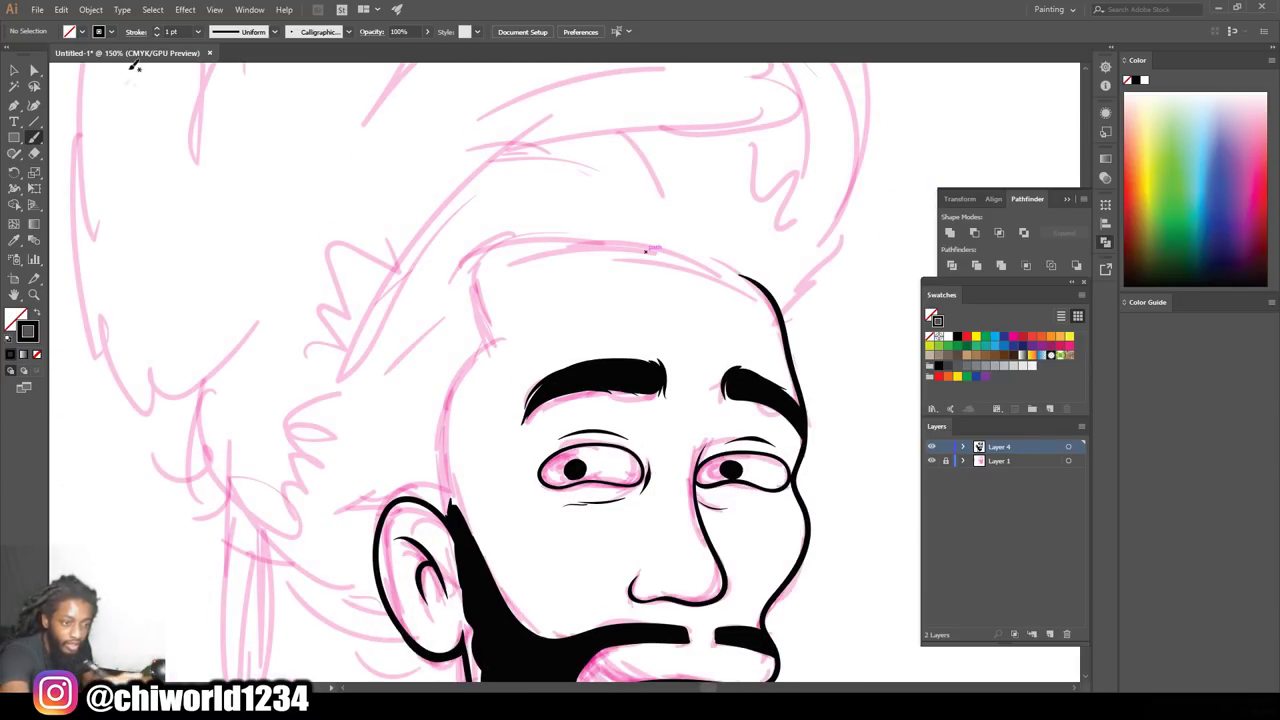
Ink a 3 pt outline up the back of the head and across its top
left_click(198, 31)
left_click(213, 118)
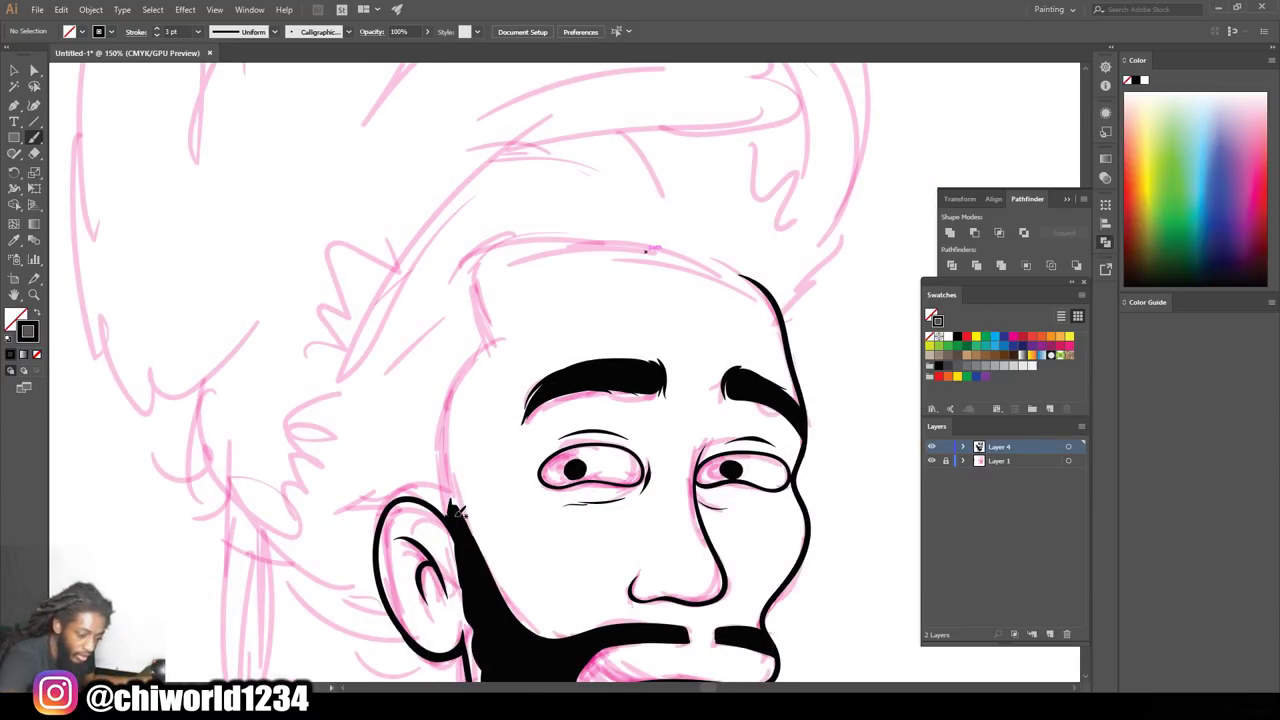
mouse_move(460, 512)
left_mouse_down()
mouse_move(435, 454)
mouse_move(434, 392)
mouse_move(470, 354)
left_mouse_up()
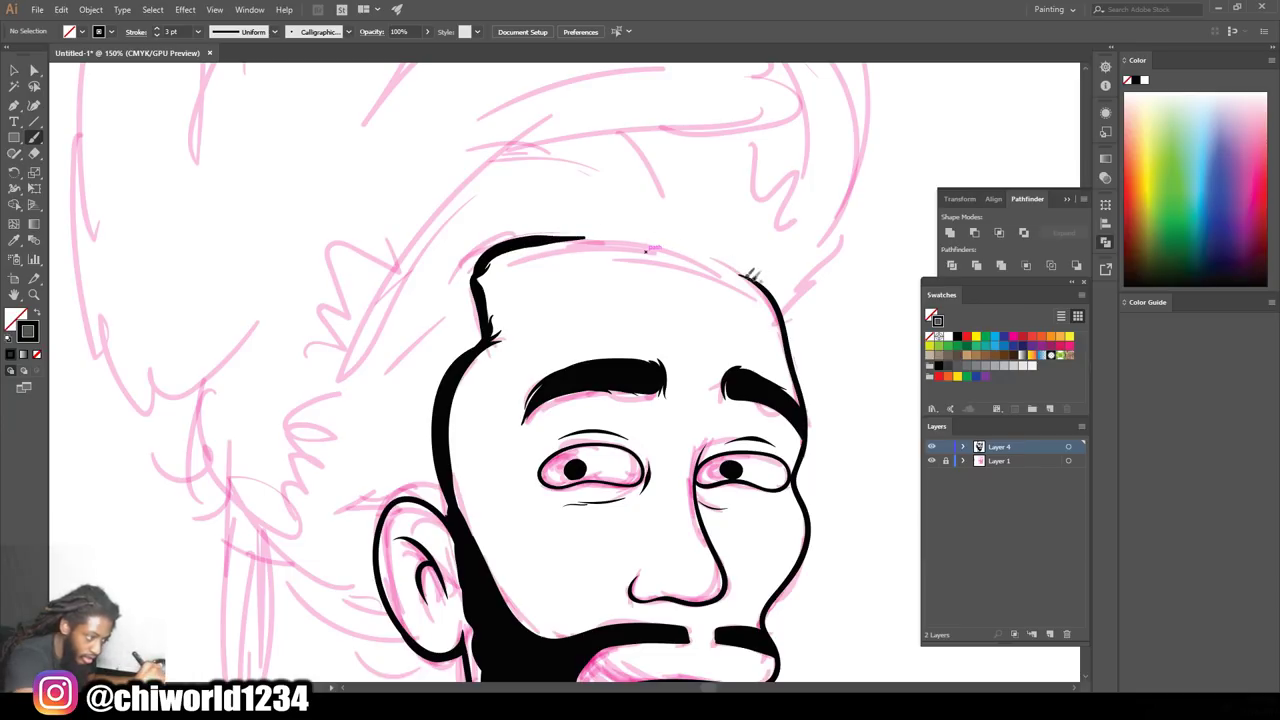
left_click_drag(760, 279, 478, 262)
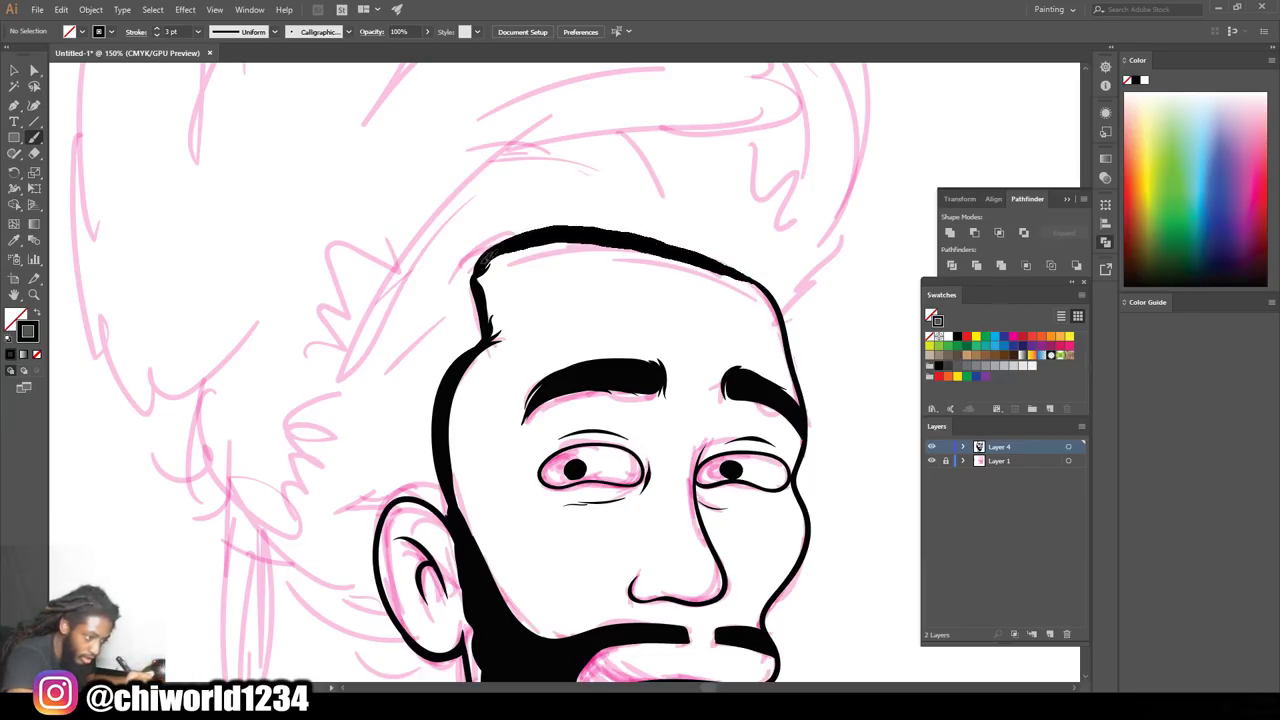
Refine the outline along the top of the head with a 1 pt brush
left_click(198, 31)
left_click(214, 89)
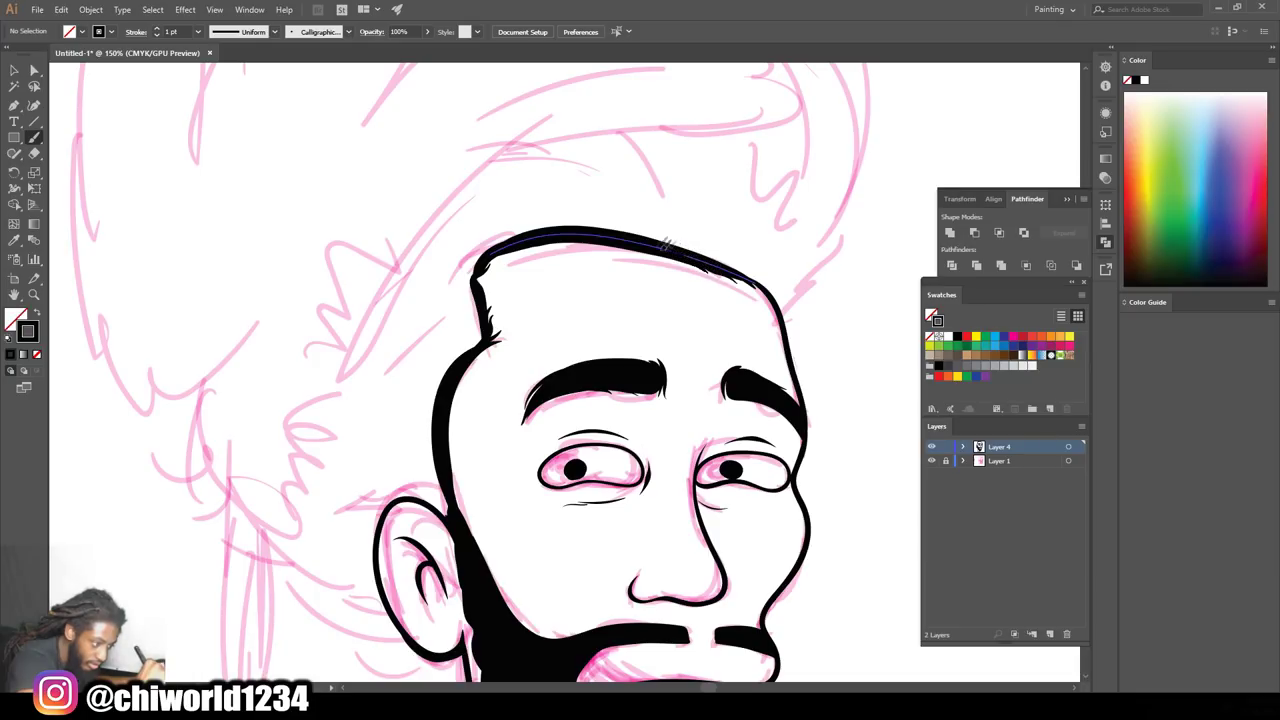
left_click_drag(624, 238, 630, 245)
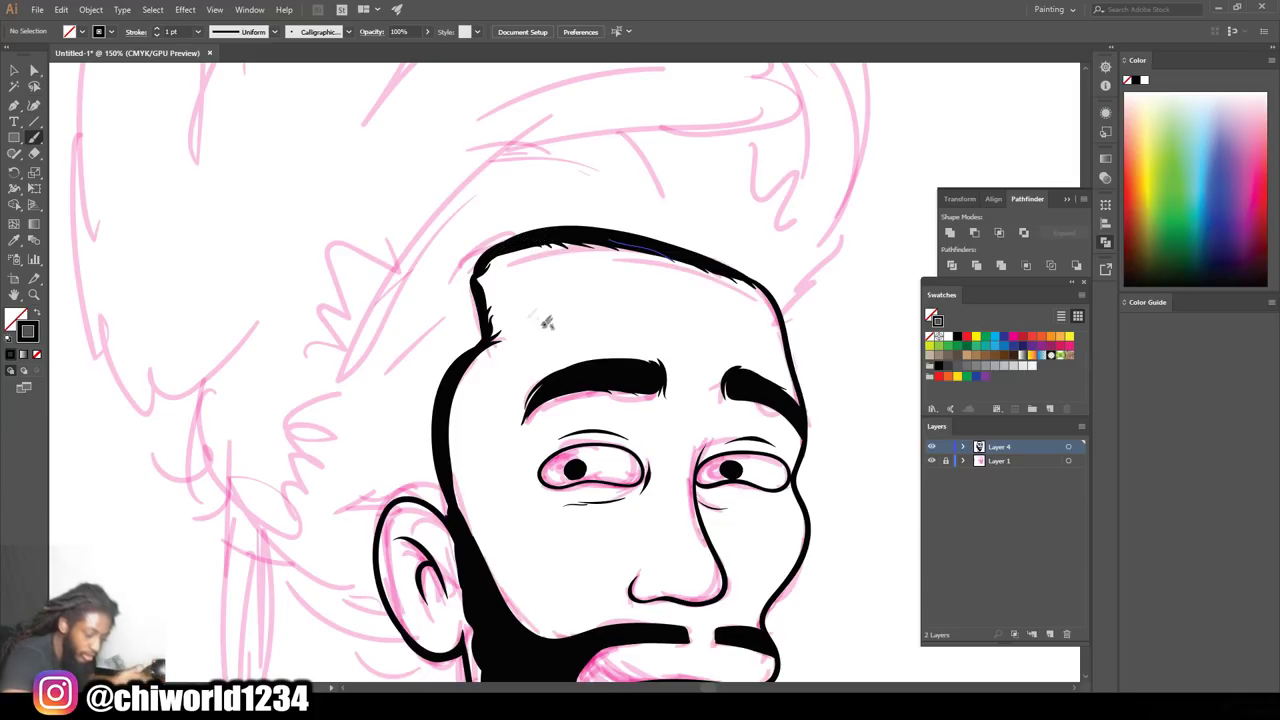
key("ctrl+minus")
key("ctrl+minus")
key("ctrl+minus")
key("ctrl+plus")
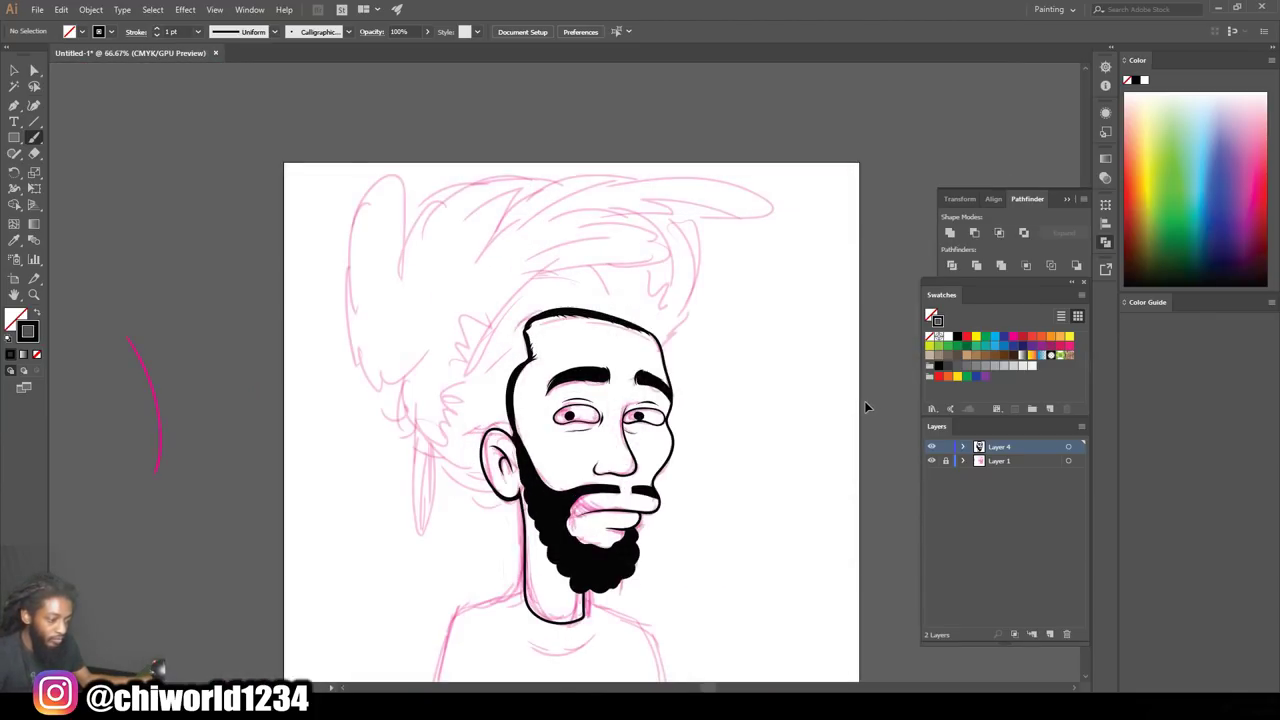
With a 5 pt brush, paint tapered hair tufts at the top right and an arc over the head
key("ctrl+plus")
key("ctrl+plus")
scroll(871, 400, "up", 2)
scroll(870, 398, "up", 2)
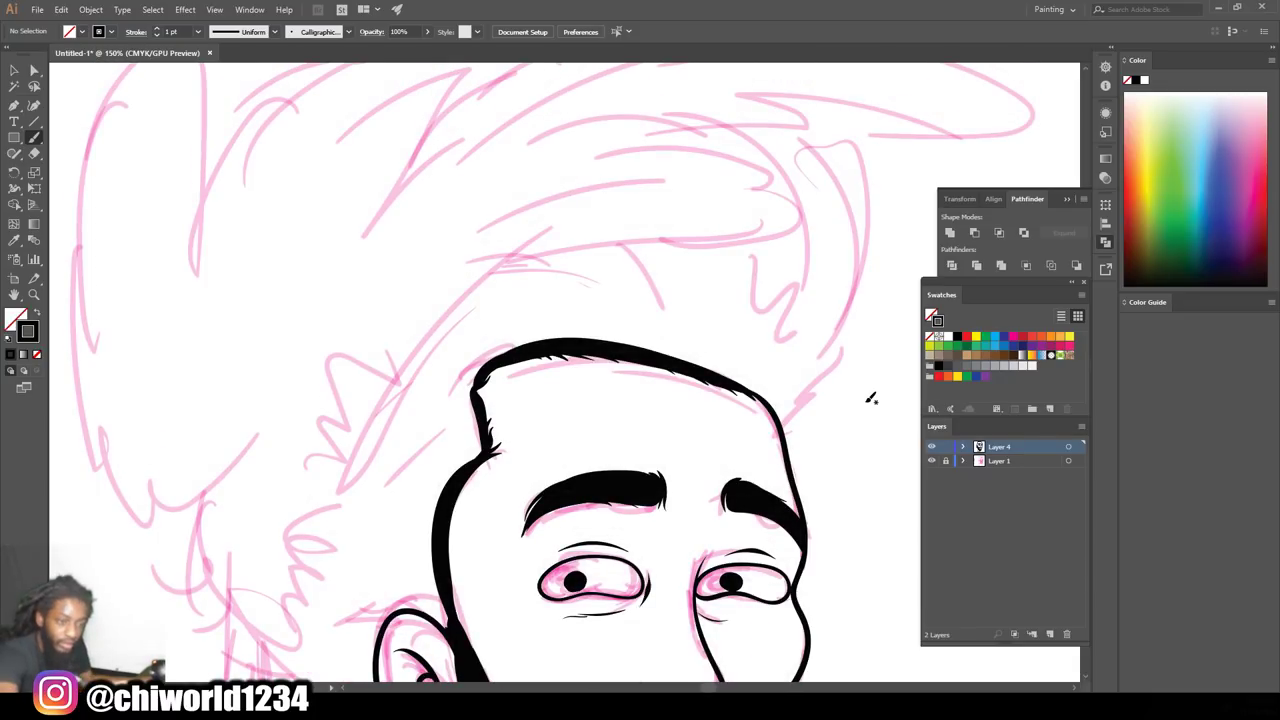
left_click(198, 31)
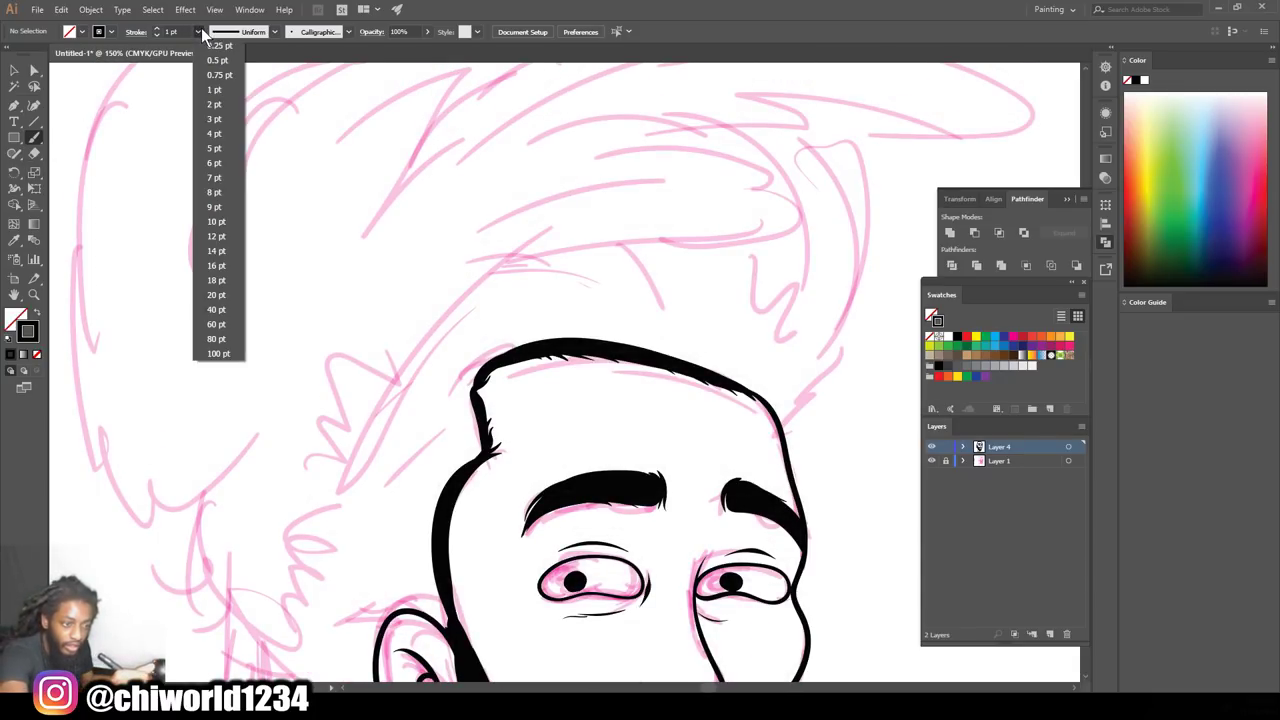
left_click(213, 148)
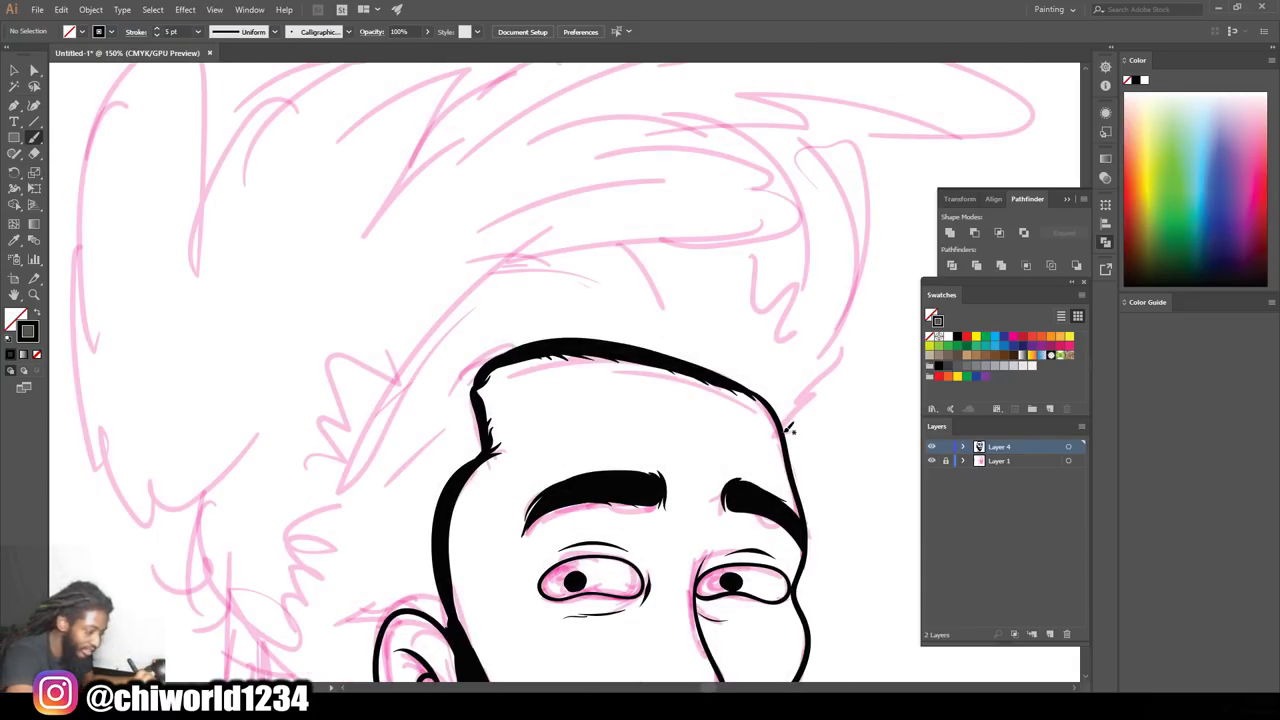
mouse_move(820, 386)
left_mouse_down()
mouse_move(848, 378)
mouse_move(852, 345)
left_mouse_up()
left_click_drag(785, 396, 850, 365)
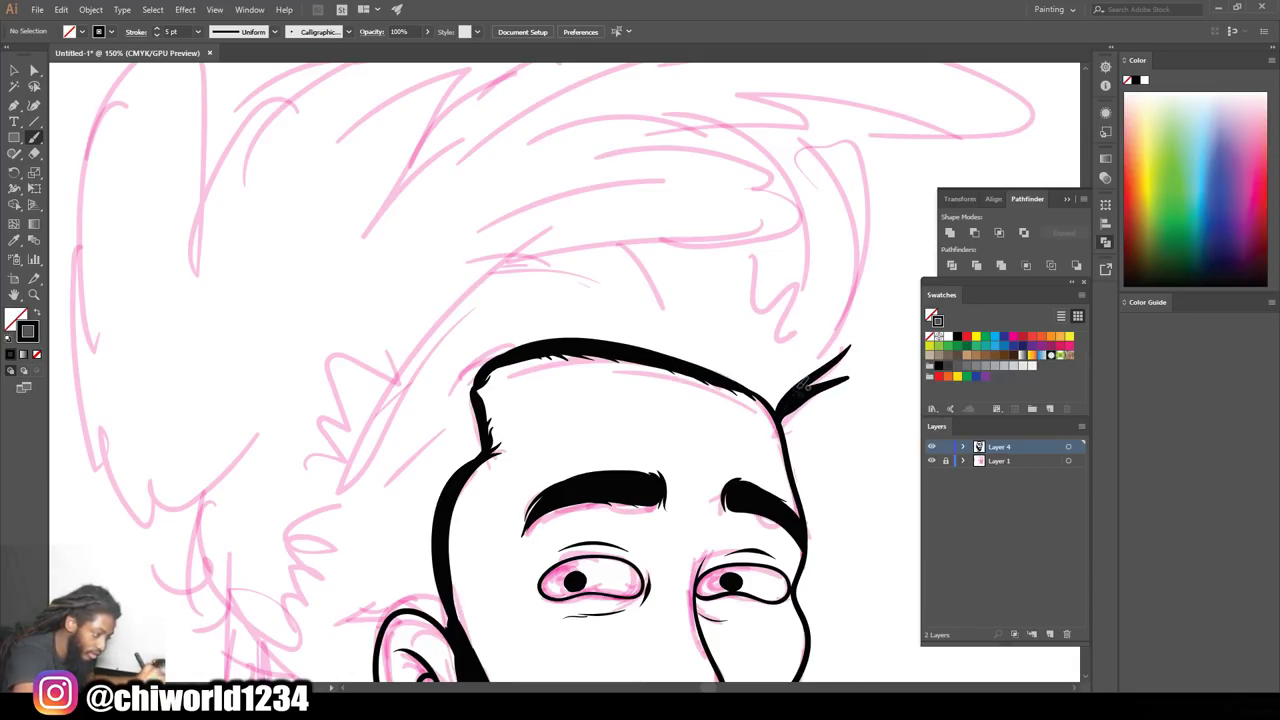
mouse_move(778, 405)
left_mouse_down()
mouse_move(845, 285)
mouse_move(243, 271)
left_mouse_up()
Draw a long hair stroke up from the ear and a black-filled looped lock behind it
scroll(258, 338, "down", 2)
scroll(261, 342, "down", 2)
scroll(261, 342, "down", 2)
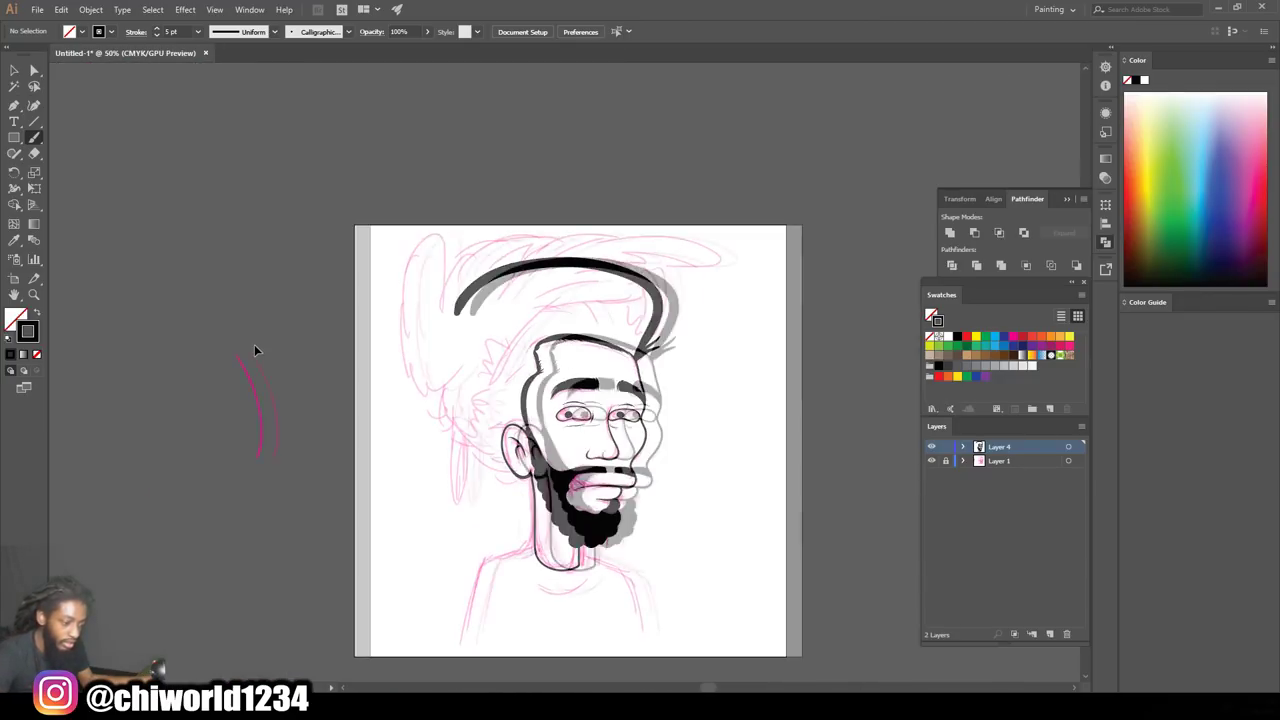
scroll(259, 342, "up", 3)
scroll(259, 342, "up", 1)
scroll(258, 342, "down", 3)
scroll(257, 337, "down", 2)
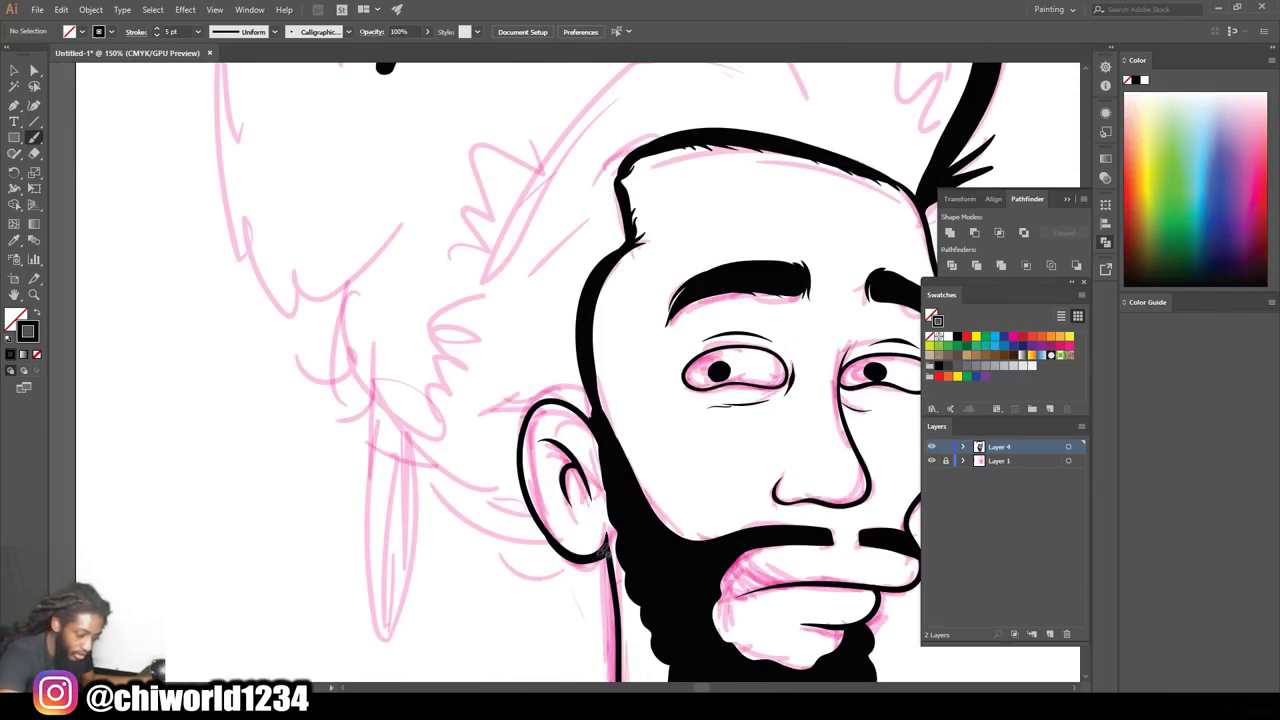
left_click_drag(607, 551, 375, 383)
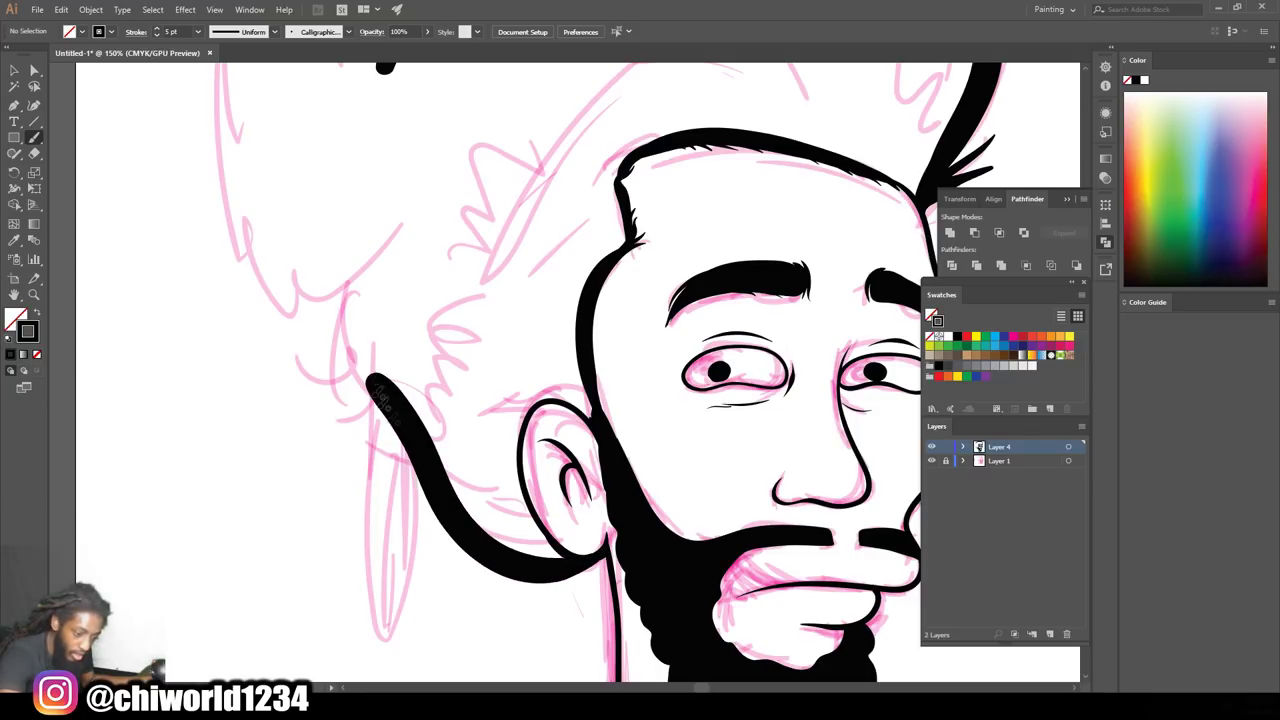
mouse_move(423, 447)
left_mouse_down()
mouse_move(405, 625)
mouse_move(376, 545)
mouse_move(383, 318)
left_mouse_up()
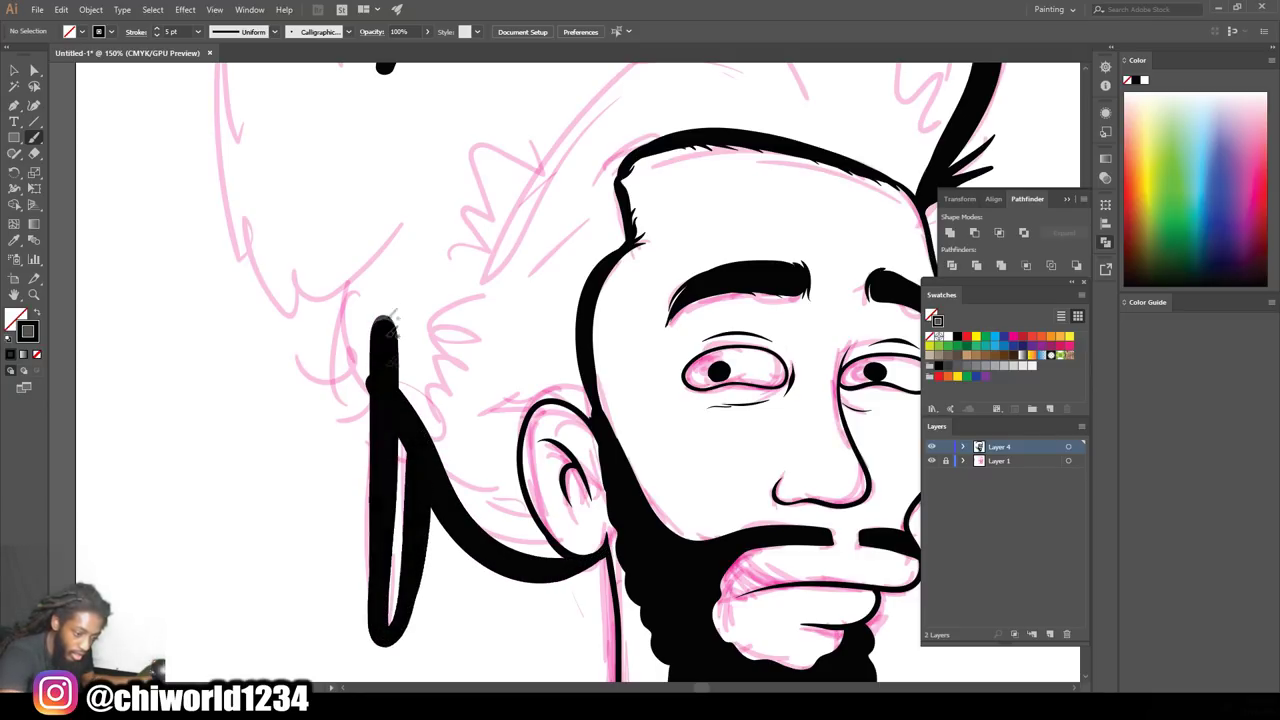
left_click_drag(393, 610, 405, 378)
Ink hair up the side and over the top of the ear, filling the gap to the back hair
mouse_move(575, 559)
left_mouse_down()
mouse_move(530, 535)
mouse_move(497, 468)
mouse_move(492, 400)
mouse_move(528, 368)
left_mouse_up()
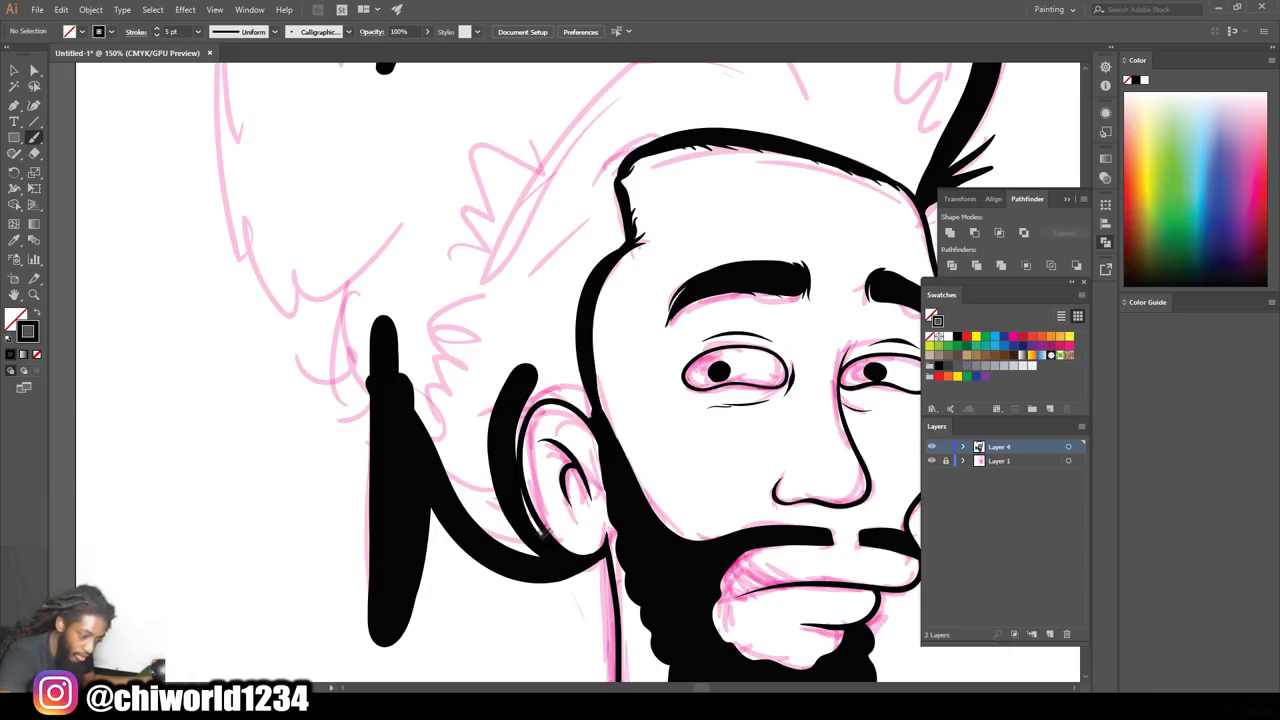
mouse_move(547, 384)
left_mouse_down()
mouse_move(580, 384)
mouse_move(550, 342)
mouse_move(515, 365)
mouse_move(475, 500)
mouse_move(540, 555)
left_mouse_up()
mouse_move(496, 505)
left_mouse_down()
mouse_move(468, 412)
mouse_move(440, 500)
mouse_move(410, 350)
mouse_move(445, 355)
left_mouse_up()
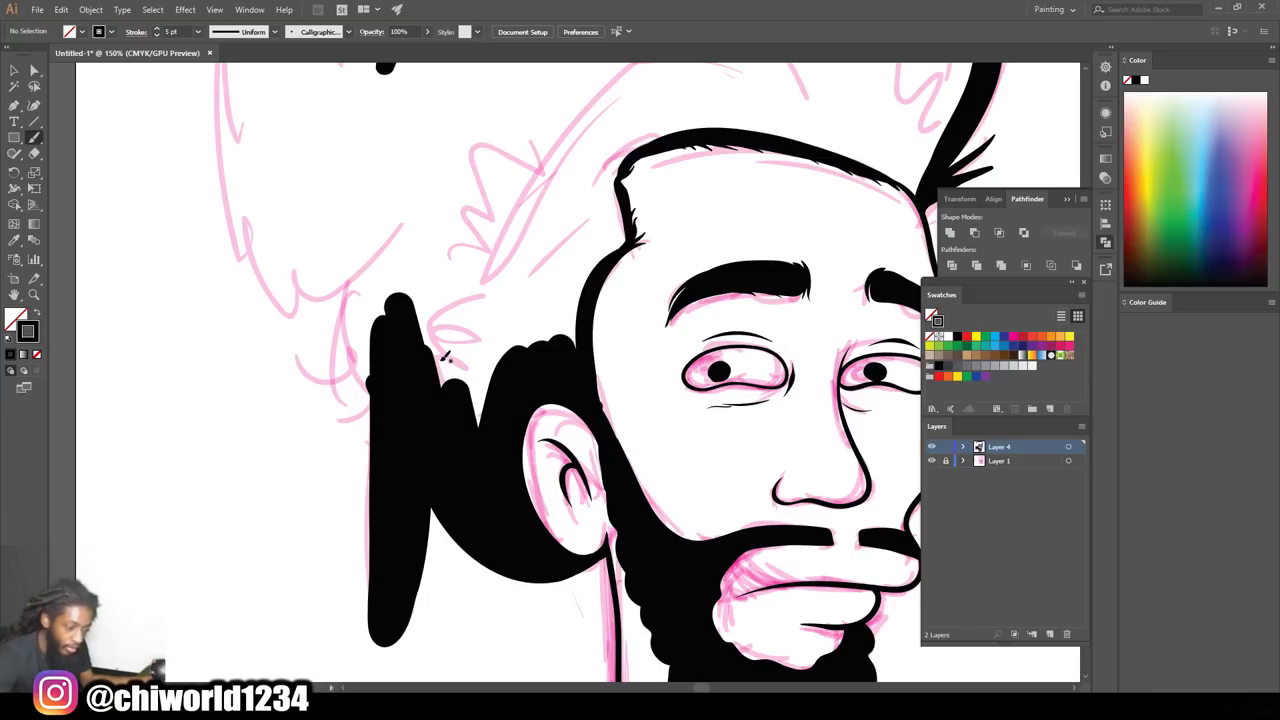
key("ctrl+minus")
key("ctrl+minus")
key("ctrl+plus")
scroll(450, 362, "up", 2)
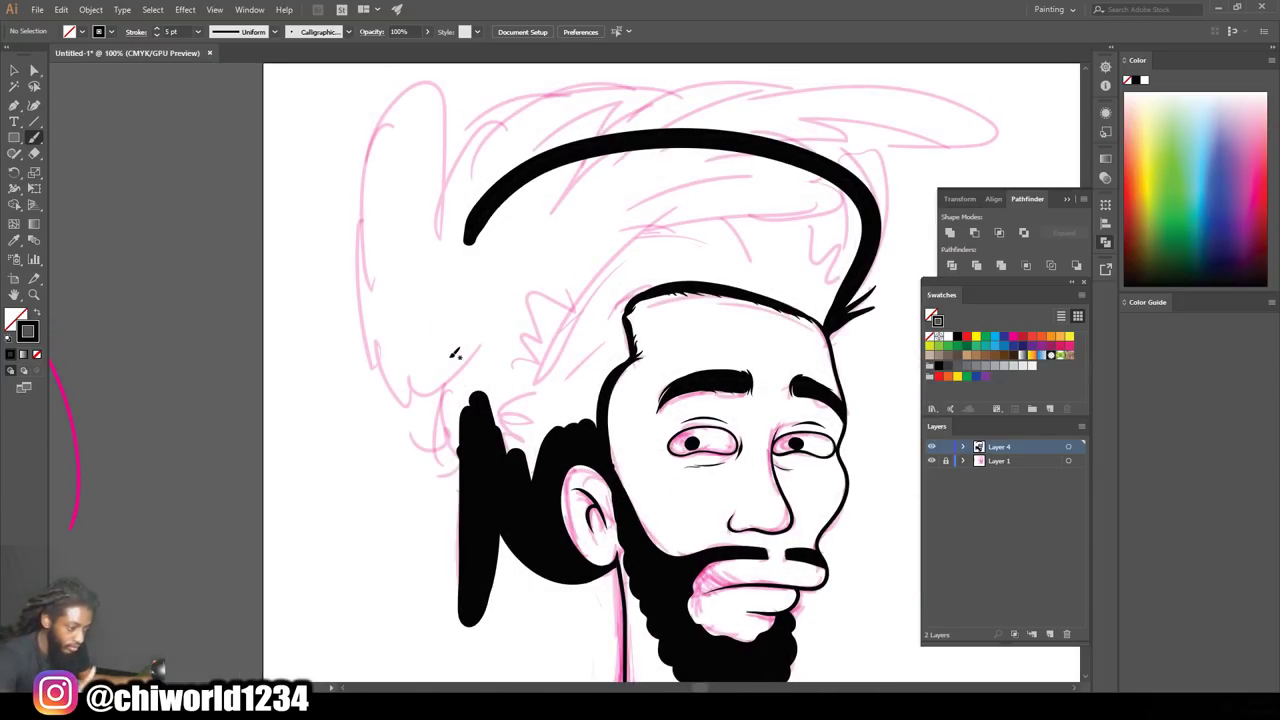
Fill the hair mass solid black, using a 10 pt brush to cover gaps and white streaks
mouse_move(585, 422)
left_mouse_down()
mouse_move(617, 352)
mouse_move(615, 292)
mouse_move(670, 272)
mouse_move(758, 272)
mouse_move(829, 318)
left_mouse_up()
mouse_move(786, 279)
left_mouse_down()
mouse_move(838, 258)
mouse_move(855, 222)
mouse_move(815, 285)
mouse_move(770, 205)
mouse_move(690, 195)
mouse_move(664, 246)
left_mouse_up()
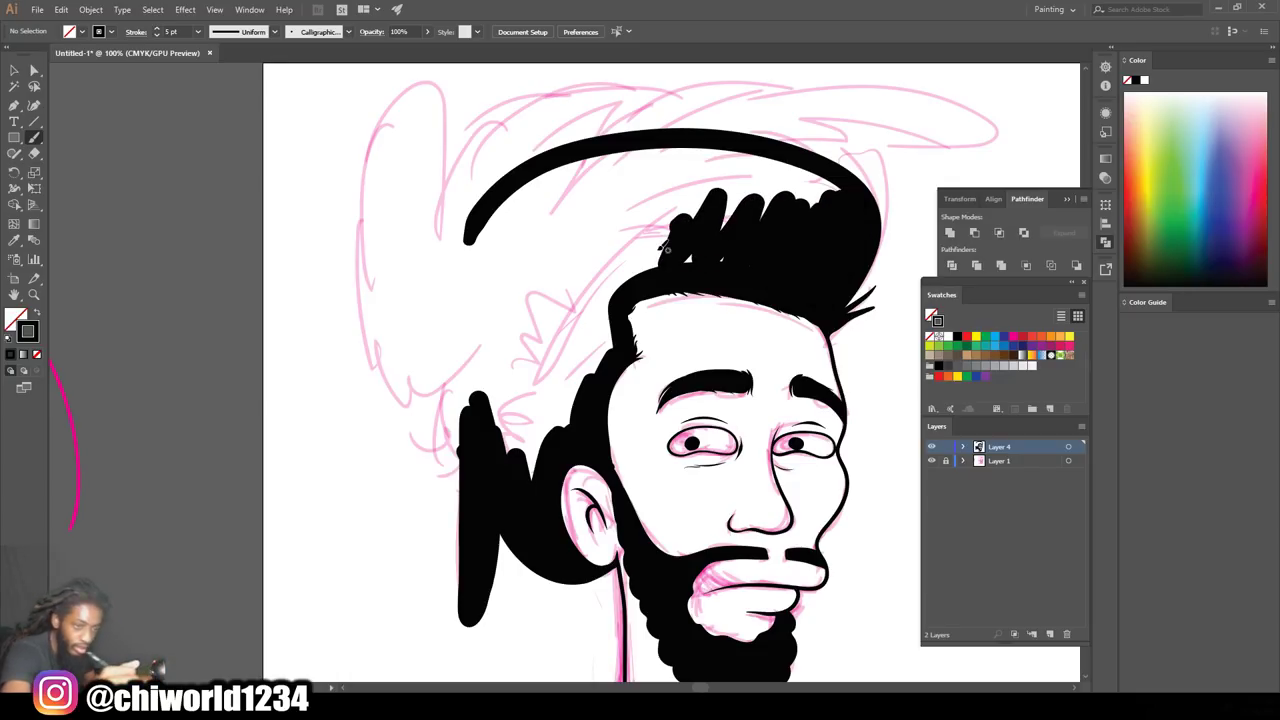
left_click(198, 31)
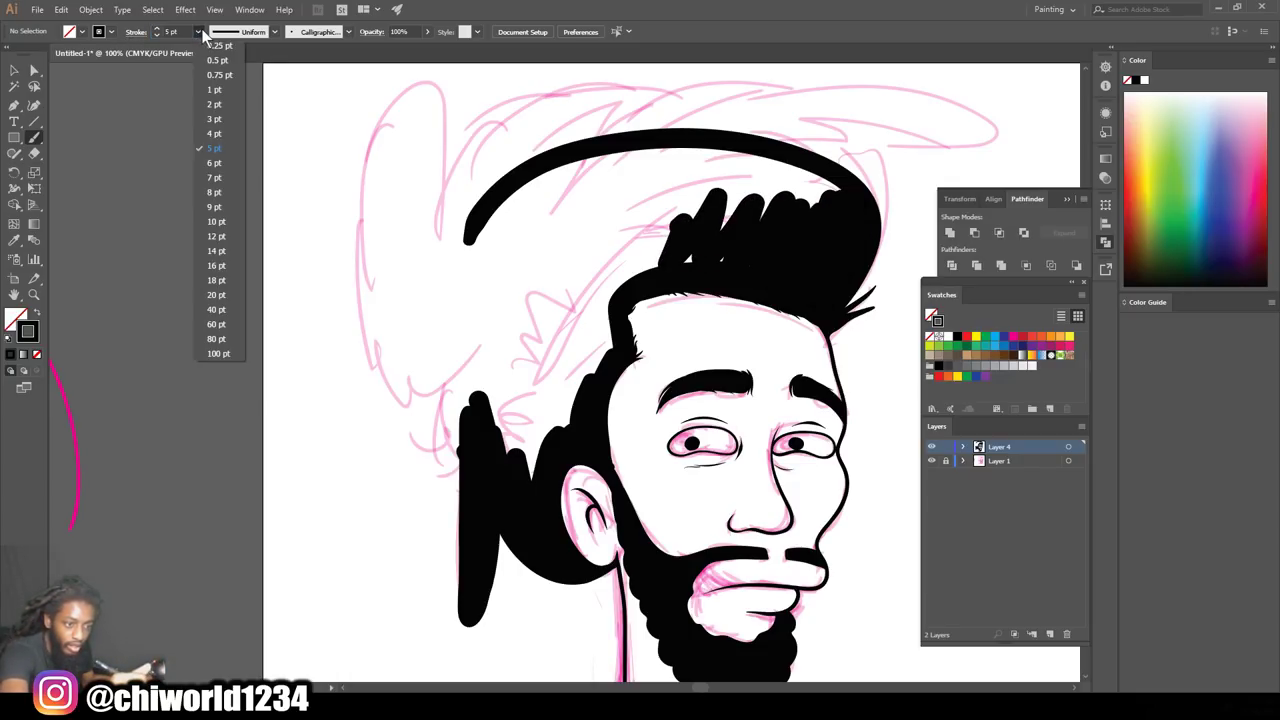
left_click(216, 222)
mouse_move(515, 465)
left_mouse_down()
mouse_move(500, 371)
mouse_move(588, 348)
mouse_move(605, 290)
mouse_move(705, 245)
left_mouse_up()
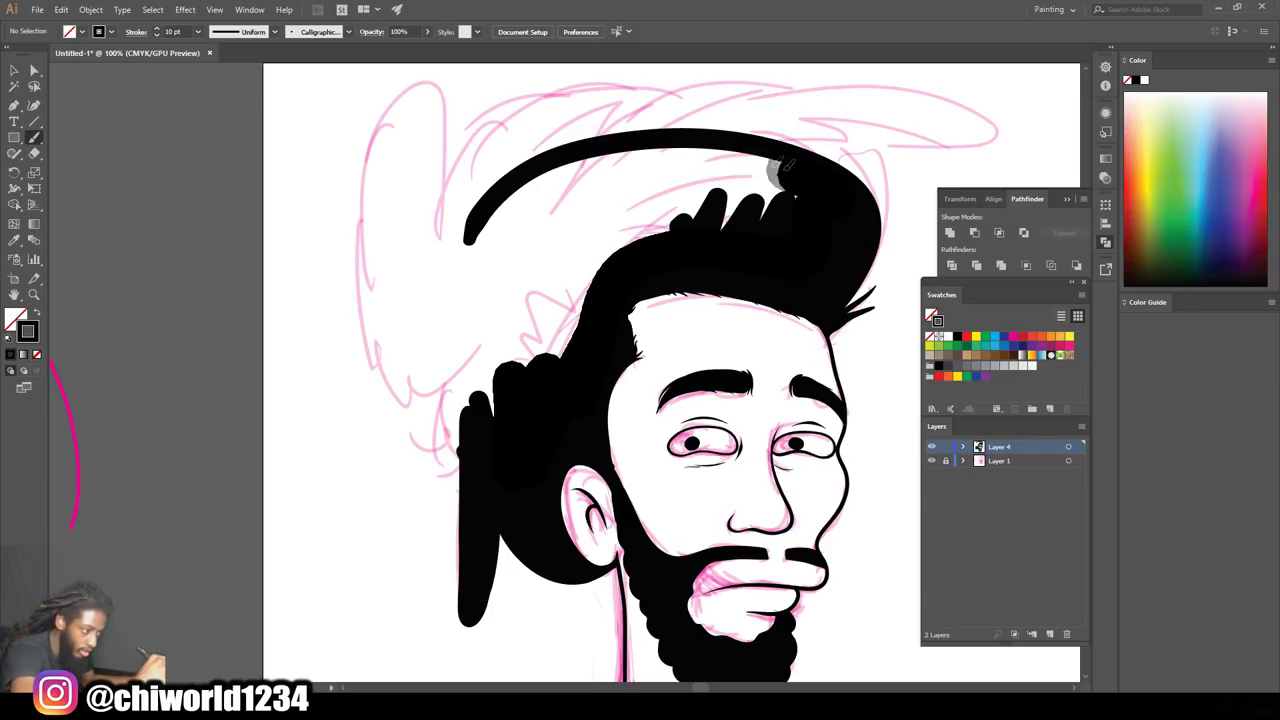
mouse_move(815, 225)
left_mouse_down()
mouse_move(470, 435)
mouse_move(511, 326)
mouse_move(620, 215)
left_mouse_up()
left_click_drag(575, 250, 790, 185)
left_click_drag(585, 290, 750, 180)
left_click_drag(525, 365, 640, 240)
left_click_drag(565, 280, 705, 212)
left_click_drag(560, 350, 670, 190)
left_click_drag(540, 245, 715, 180)
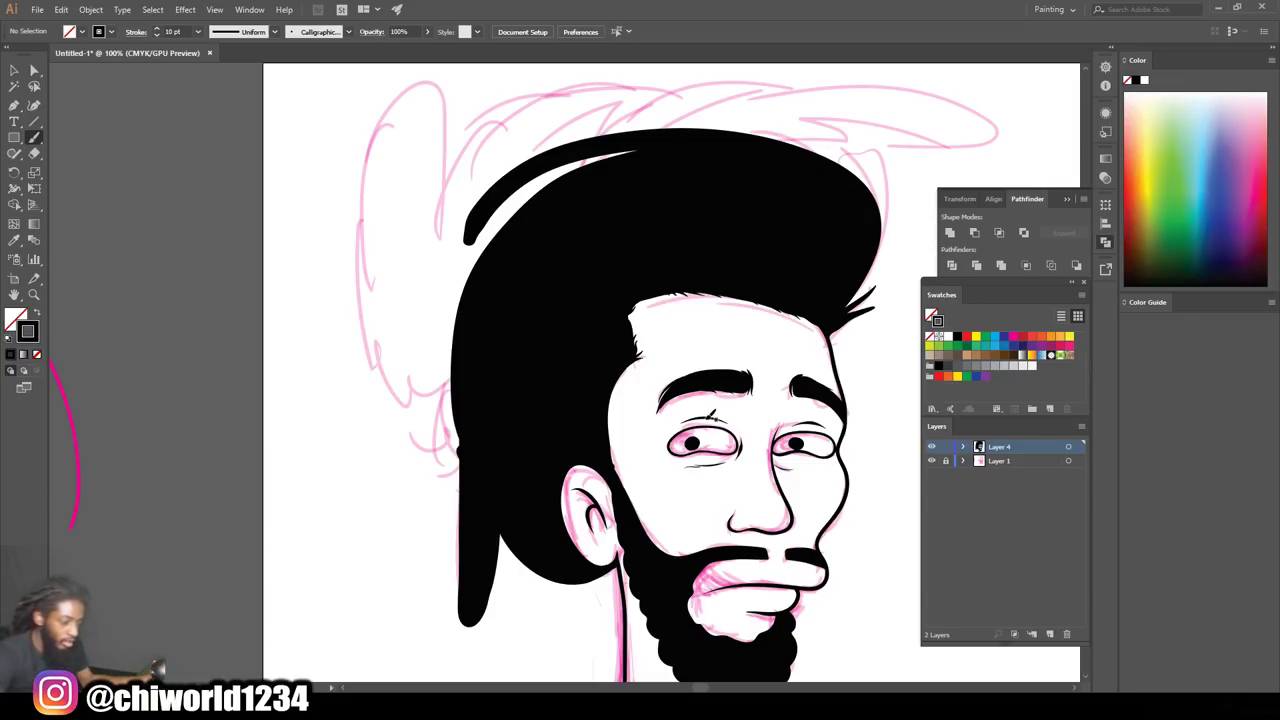
Paint back-of-head hair, a long looping lock, and extend the top hair lobe
key("ctrl+minus")
key("ctrl+equal")
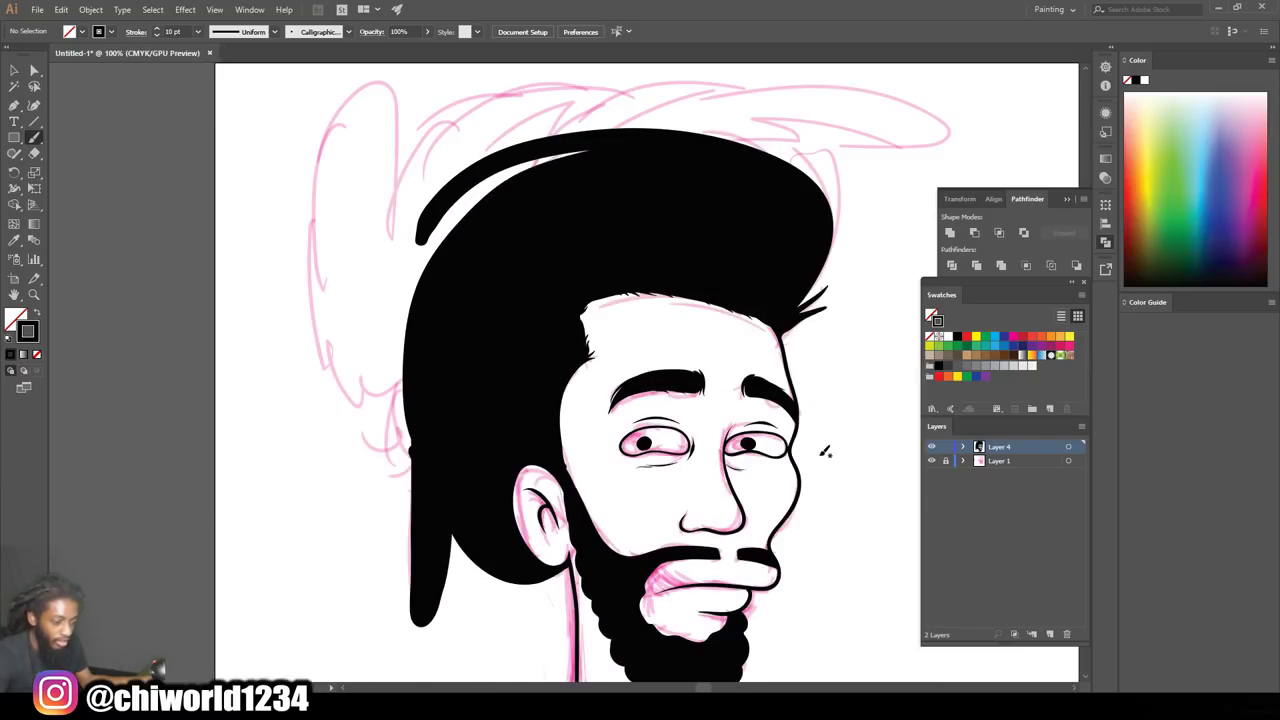
mouse_move(395, 545)
left_mouse_down()
mouse_move(398, 436)
mouse_move(408, 508)
left_mouse_up()
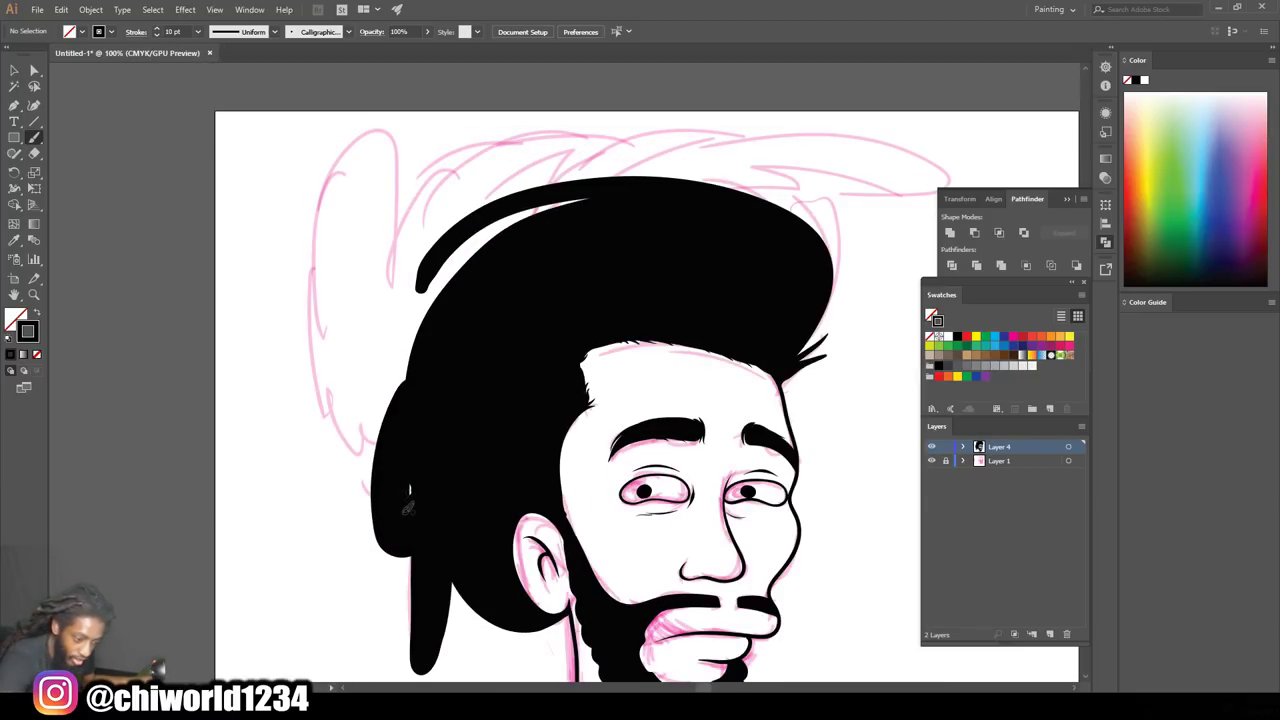
mouse_move(420, 365)
left_mouse_down()
mouse_move(400, 140)
mouse_move(435, 95)
mouse_move(391, 294)
mouse_move(385, 432)
left_mouse_up()
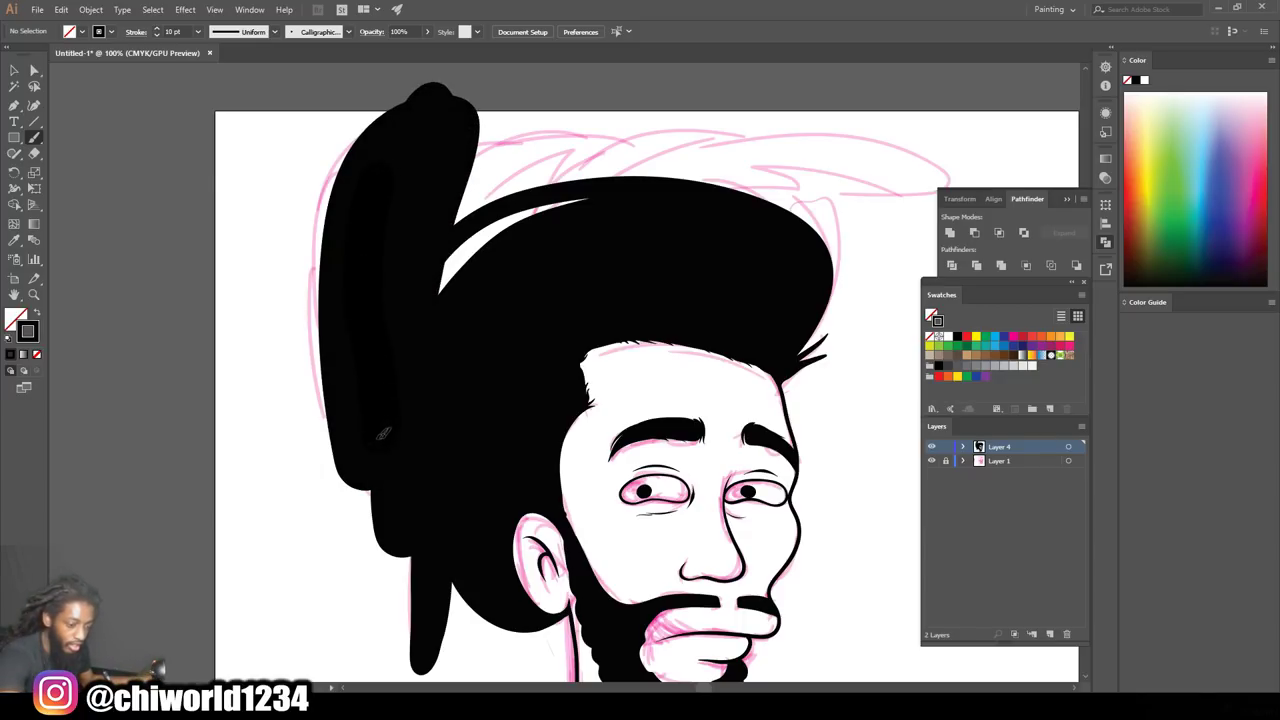
mouse_move(408, 328)
left_mouse_down()
mouse_move(580, 130)
mouse_move(470, 250)
mouse_move(545, 167)
left_mouse_up()
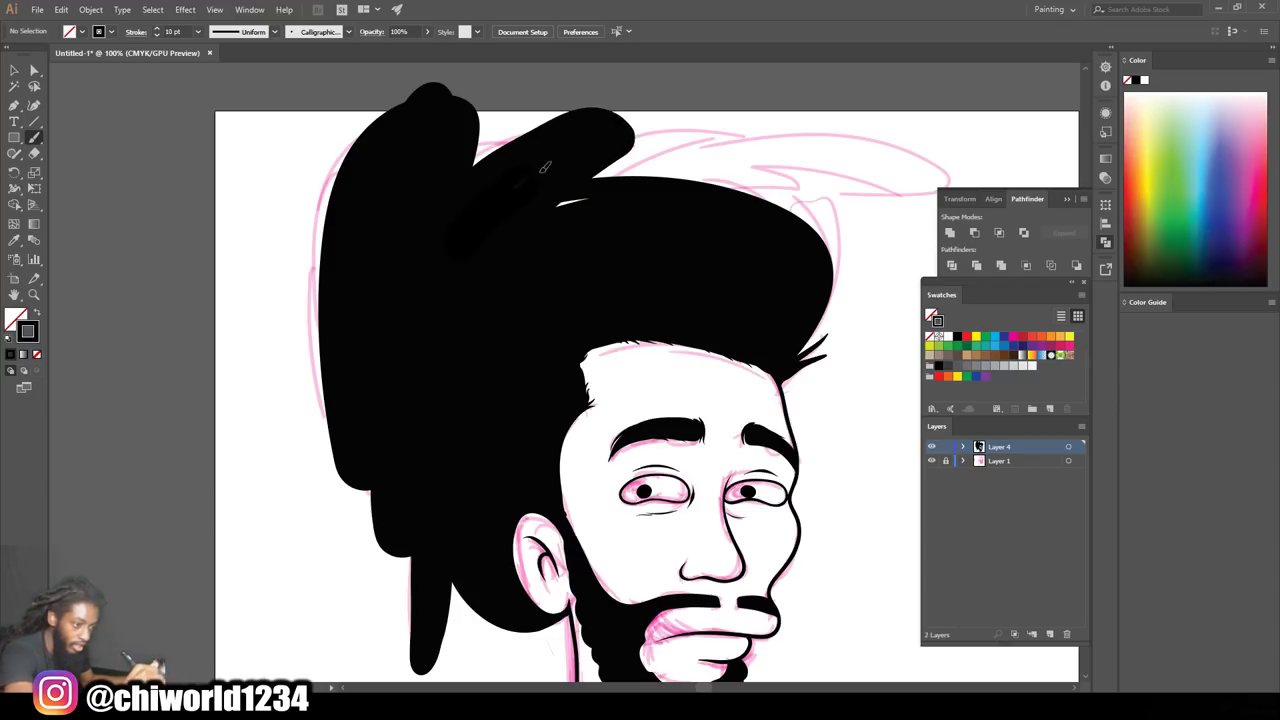
left_click_drag(472, 194, 456, 190)
mouse_move(569, 167)
left_mouse_down()
mouse_move(913, 170)
mouse_move(836, 260)
mouse_move(868, 215)
mouse_move(700, 185)
mouse_move(833, 290)
mouse_move(778, 217)
left_mouse_up()
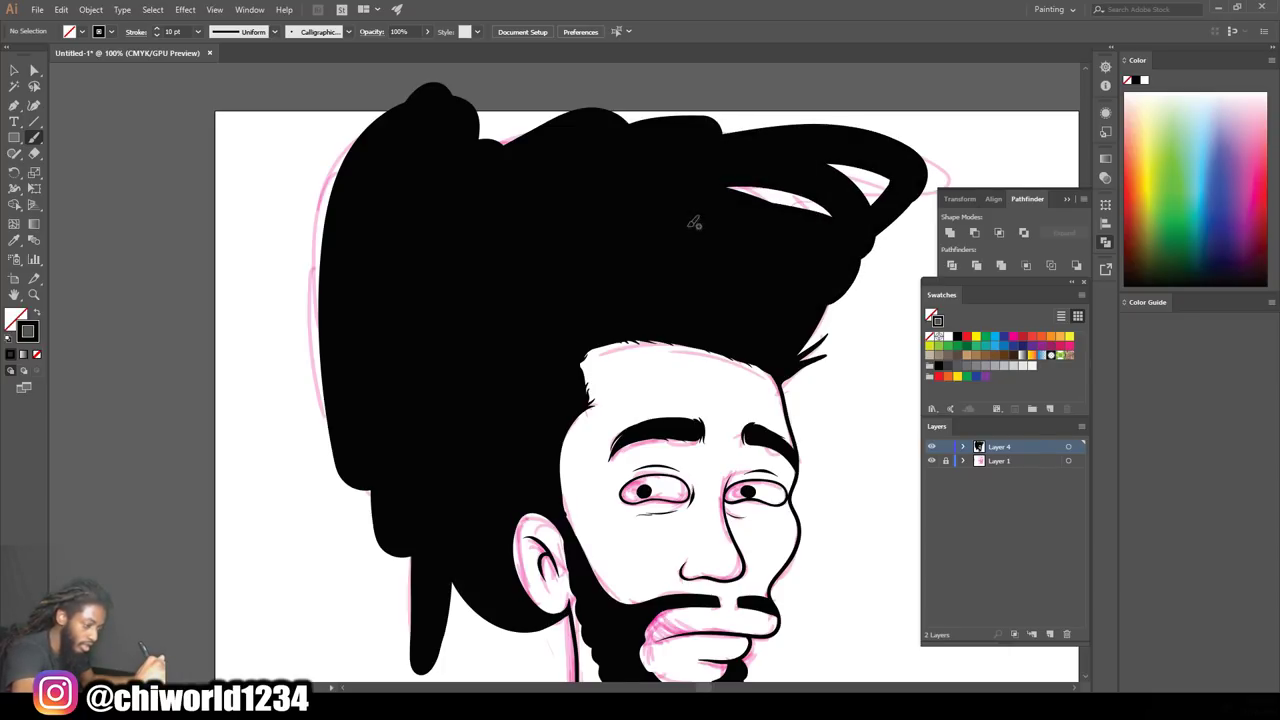
Undo the curled hair hook and paint a long strand sweeping out to the right
key("ctrl+minus")
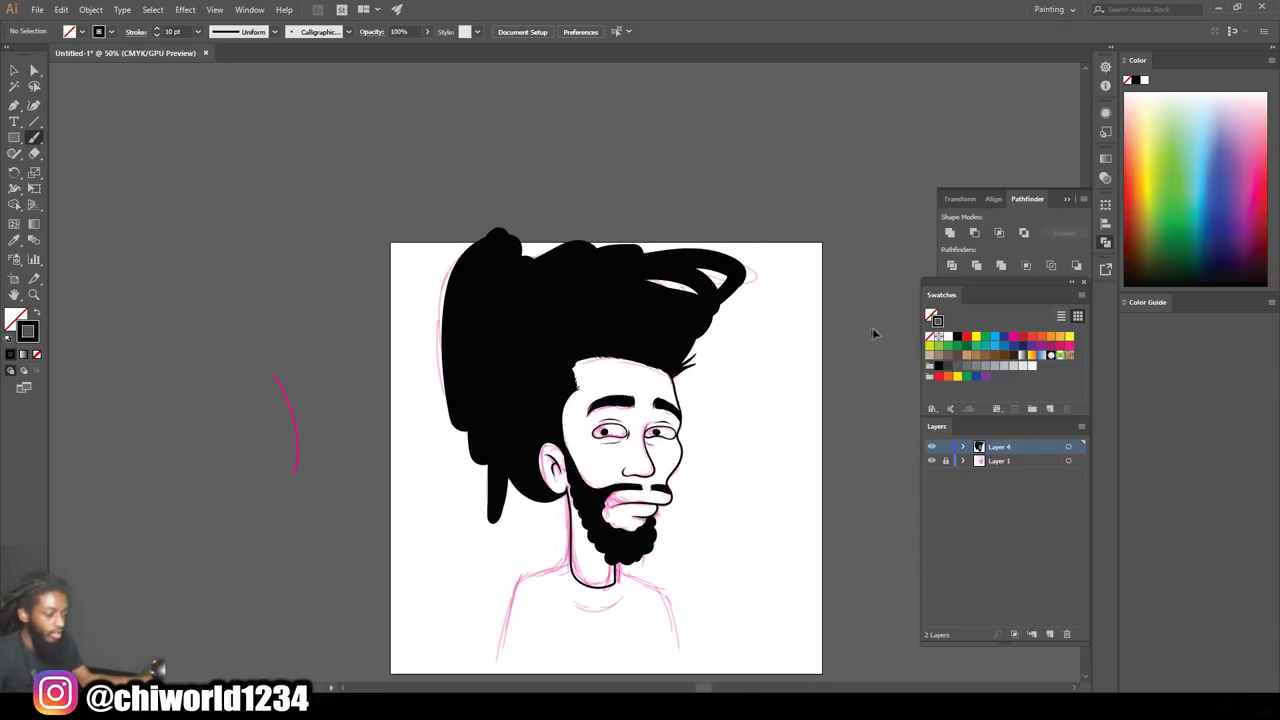
key("ctrl+z")
key("ctrl+z")
key("ctrl+z")
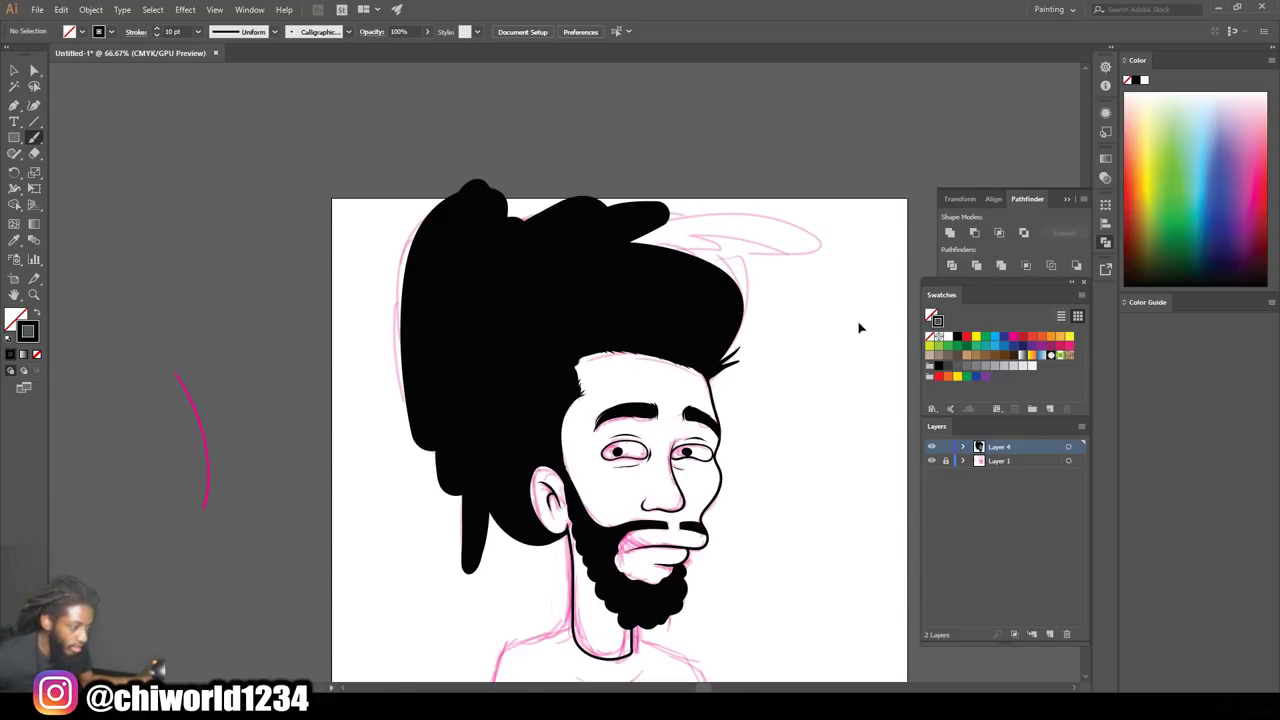
mouse_move(630, 265)
left_mouse_down()
mouse_move(778, 233)
mouse_move(761, 235)
left_mouse_up()
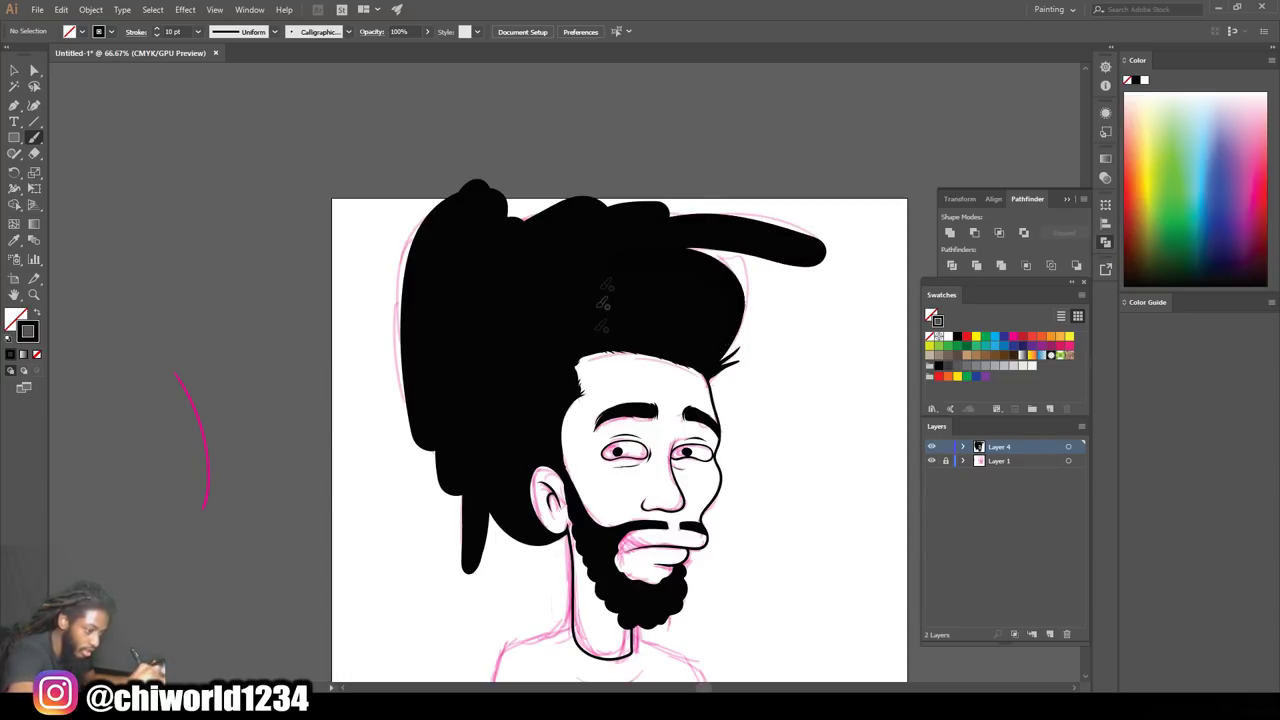
key("ctrl+minus")
key("ctrl+minus")
key("ctrl+plus")
key("ctrl+plus")
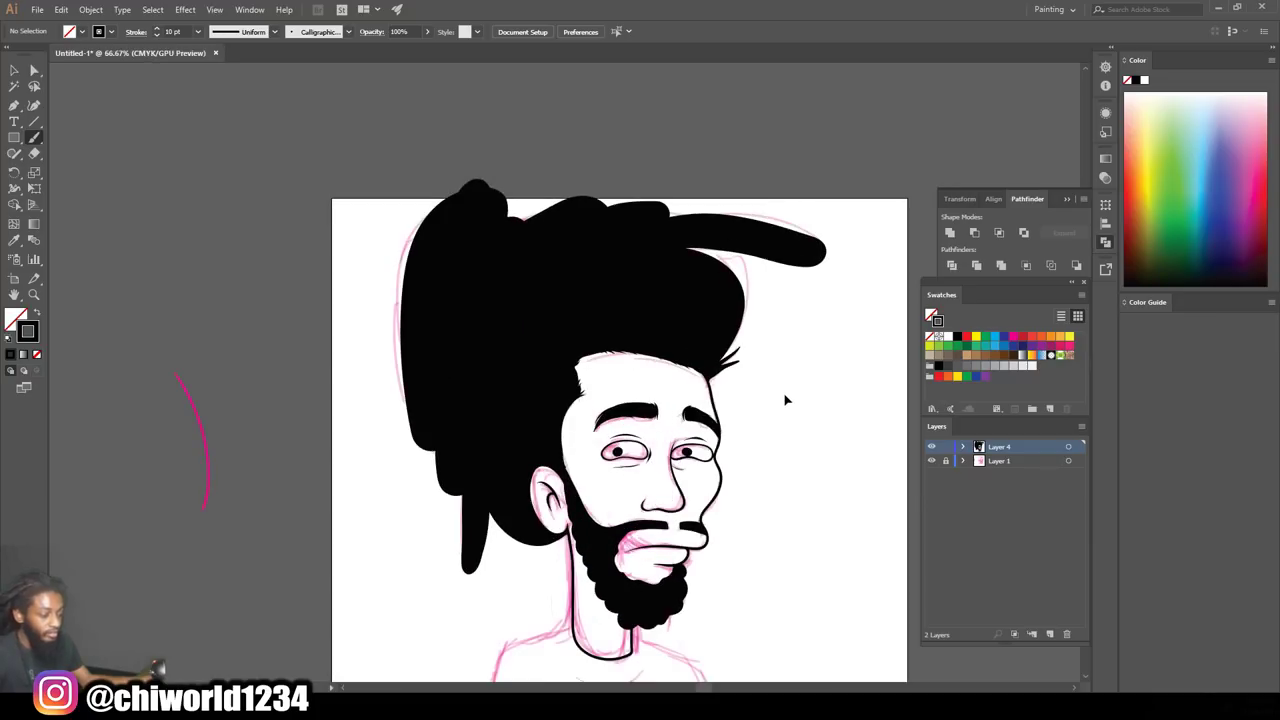
key("ctrl+plus")
left_click(198, 33)
left_click(215, 74)
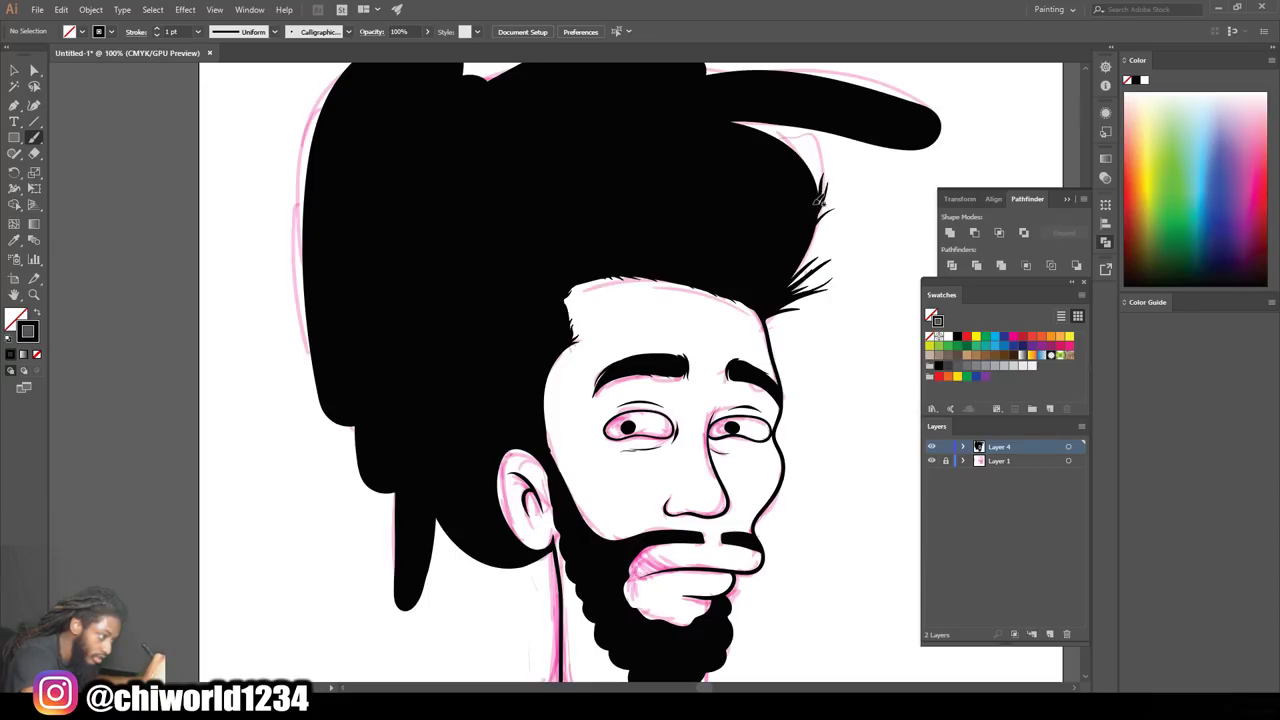
Paint a thin 2 pt wispy strand at the tip of the long hair strand
key("ctrl+minus")
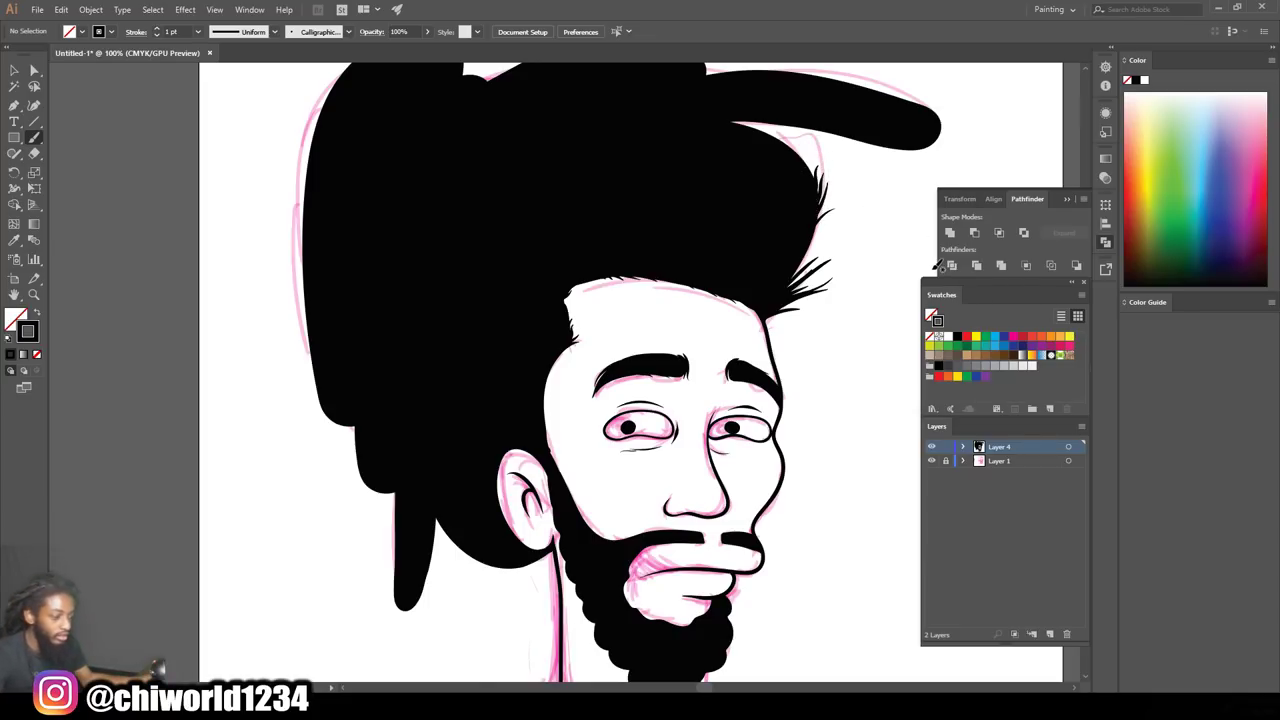
key("ctrl+minus")
key("ctrl+plus")
key("ctrl+plus")
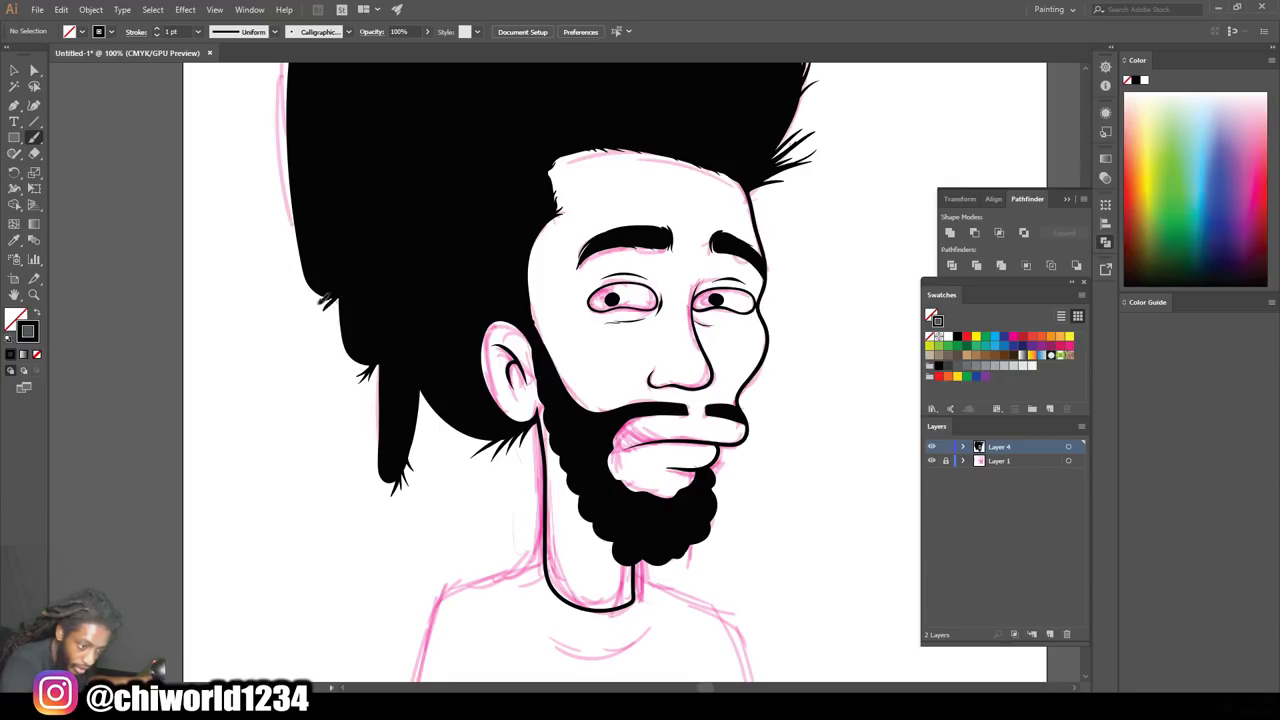
scroll(320, 320, "up", 2)
scroll(320, 320, "up", 1)
key("ctrl+minus")
key("ctrl+minus")
key("ctrl+equal")
key("ctrl+equal")
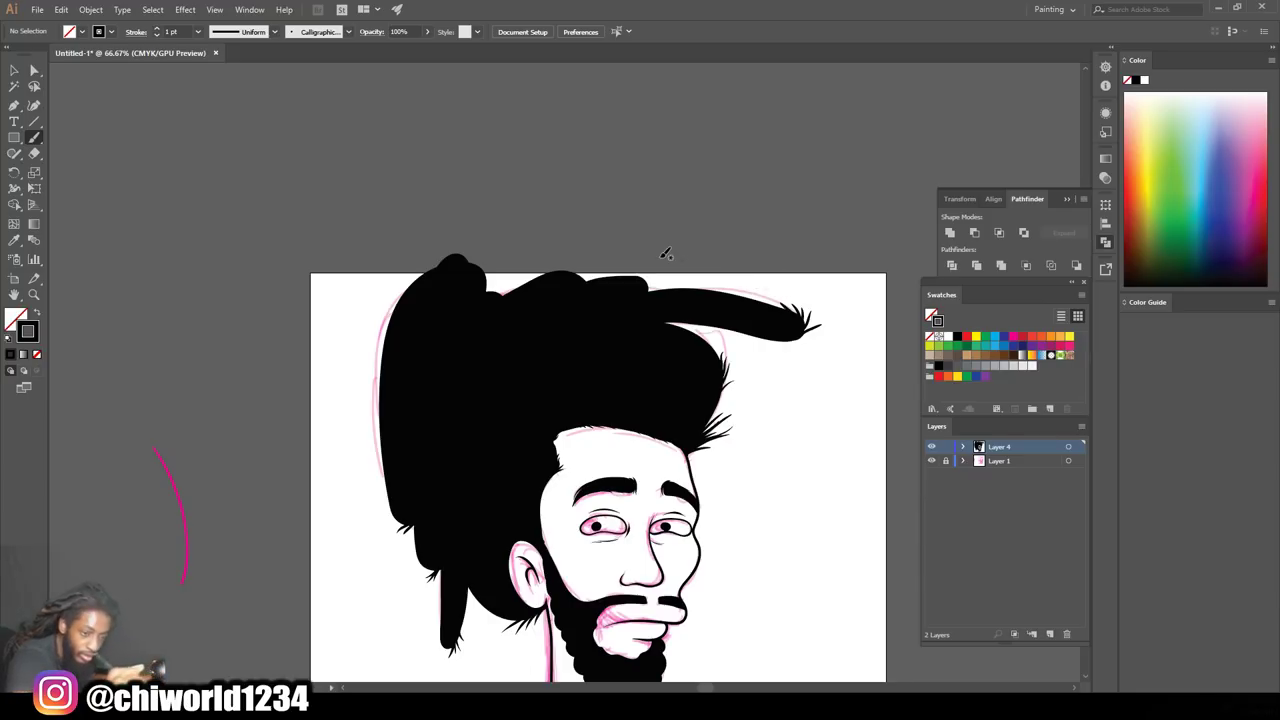
left_click(198, 36)
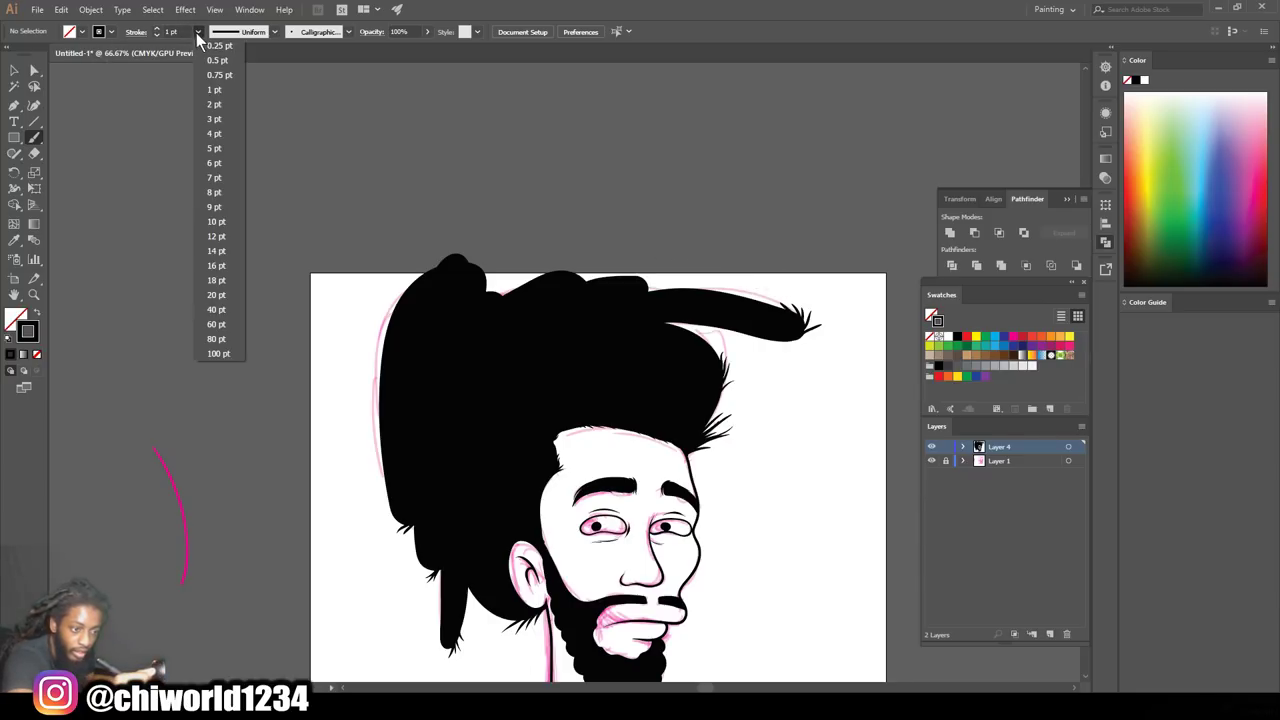
left_click(215, 107)
left_click_drag(795, 310, 773, 297)
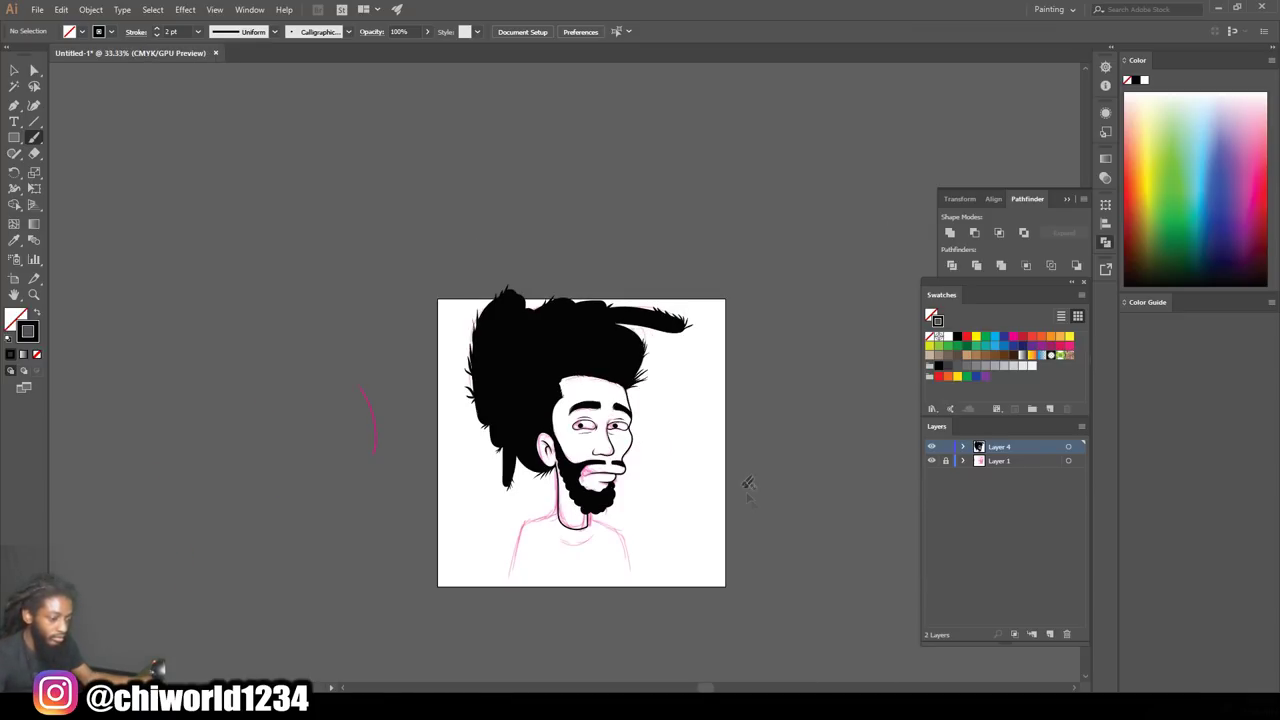
Scroll up and down to inspect the hair edges
scroll(745, 460, "up", 1)
scroll(745, 440, "up", 2)
scroll(757, 404, "up", 1)
scroll(757, 404, "up", 2)
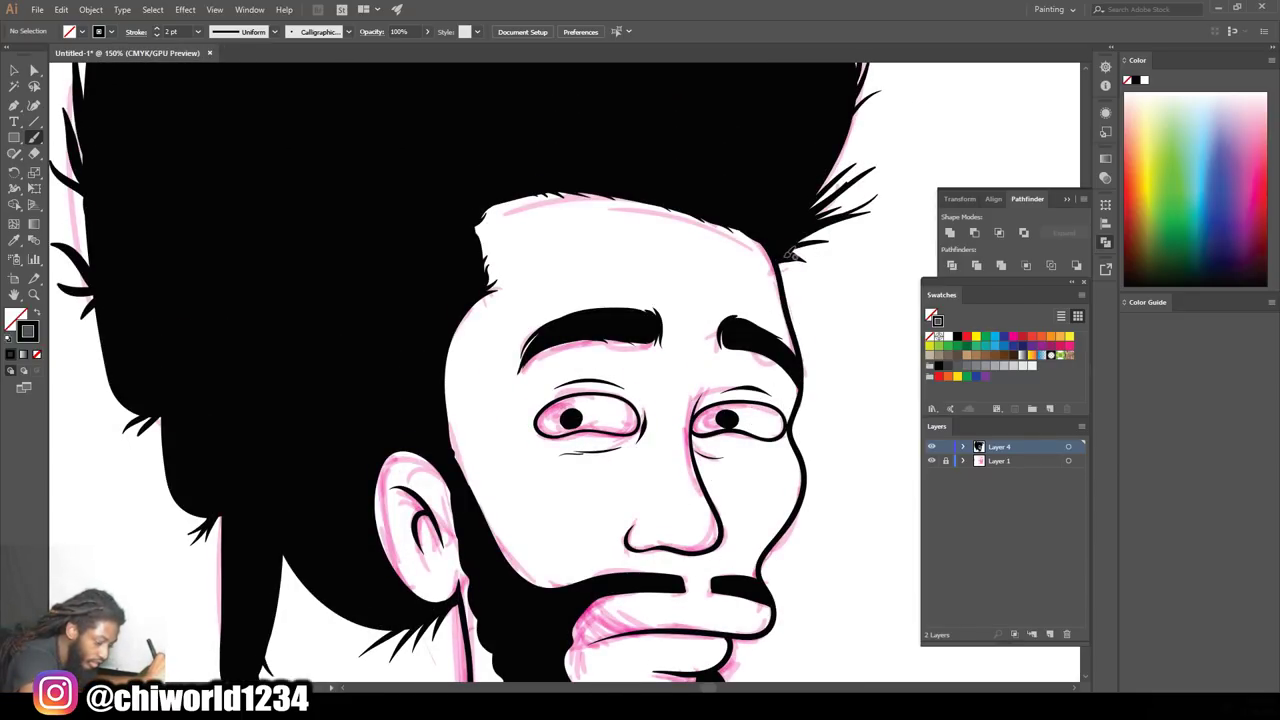
scroll(848, 277, "down", 1)
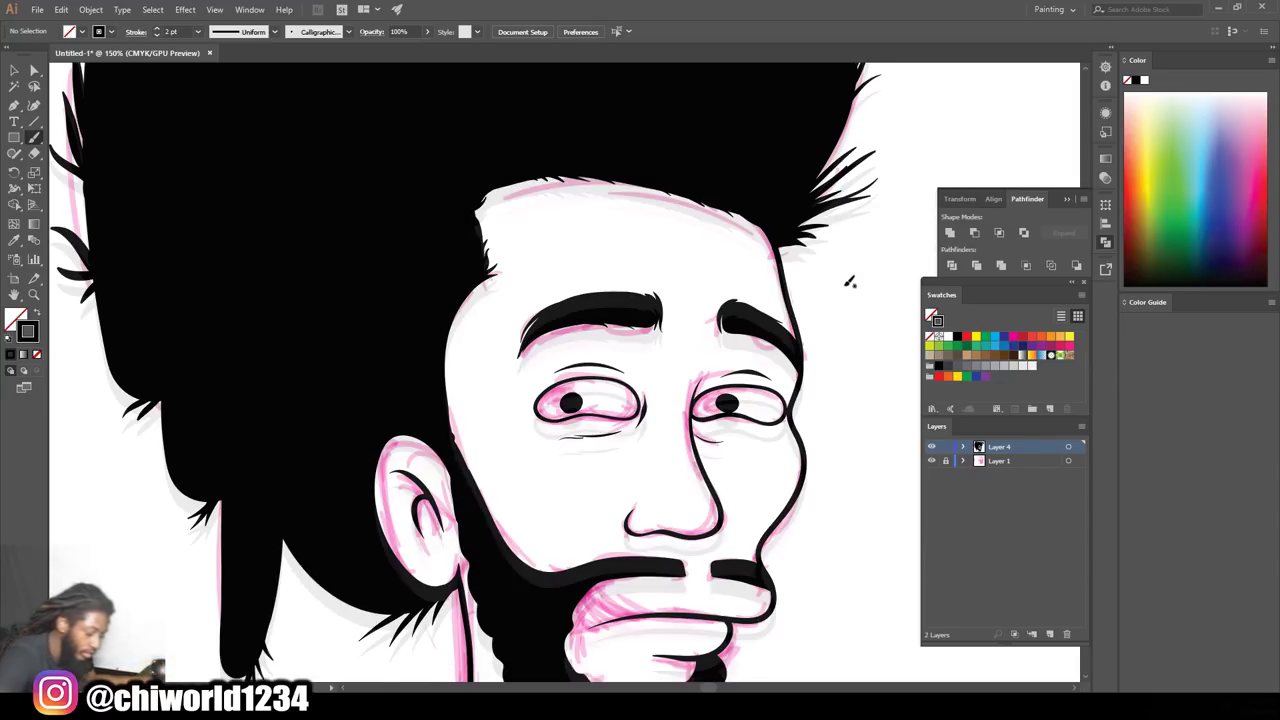
scroll(883, 320, "down", 1)
scroll(905, 338, "down", 1)
scroll(880, 333, "down", 1)
scroll(845, 335, "up", 1)
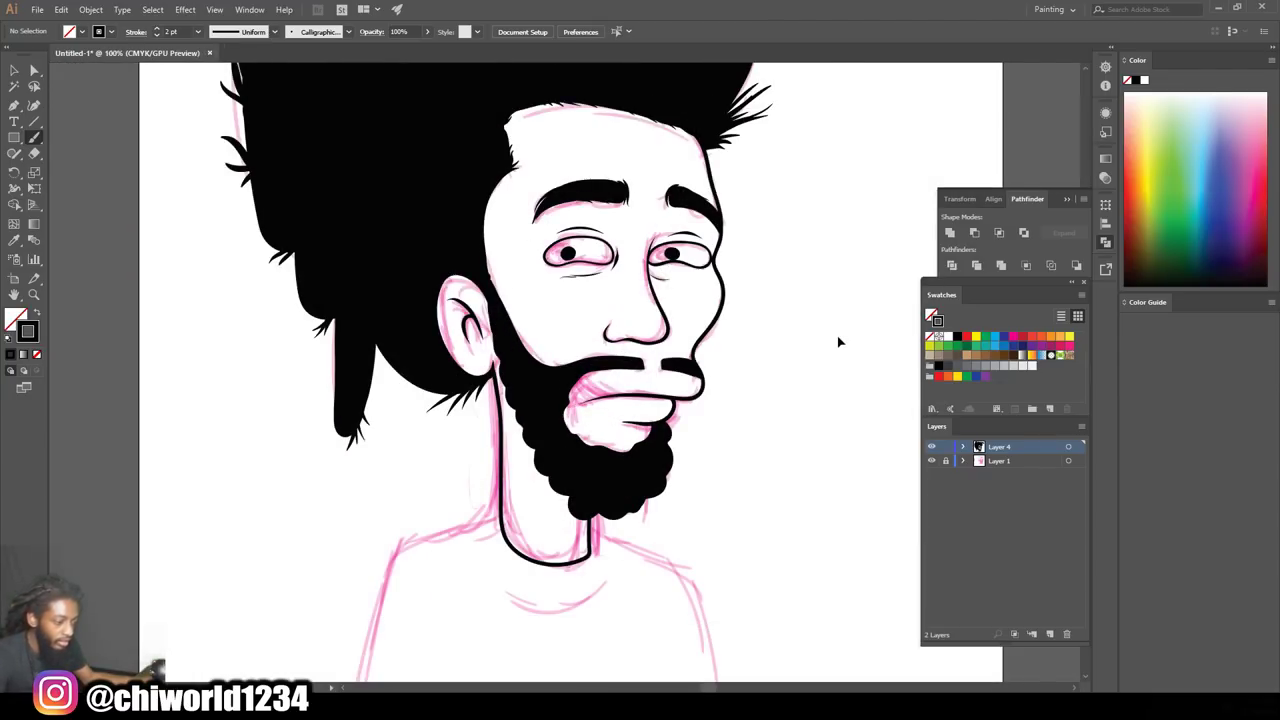
scroll(840, 335, "up", 1)
scroll(760, 320, "up", 1)
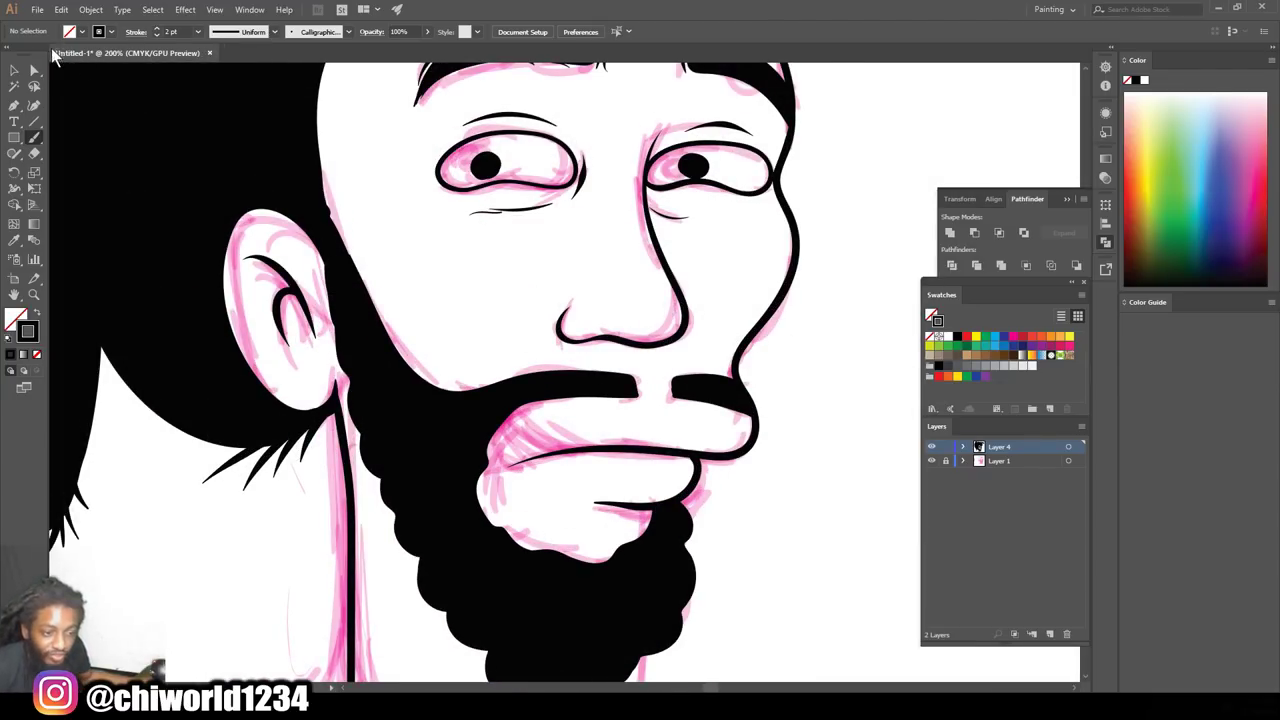
Select and delete the old cheek-to-chin outline
left_click(15, 71)
left_click(724, 456)
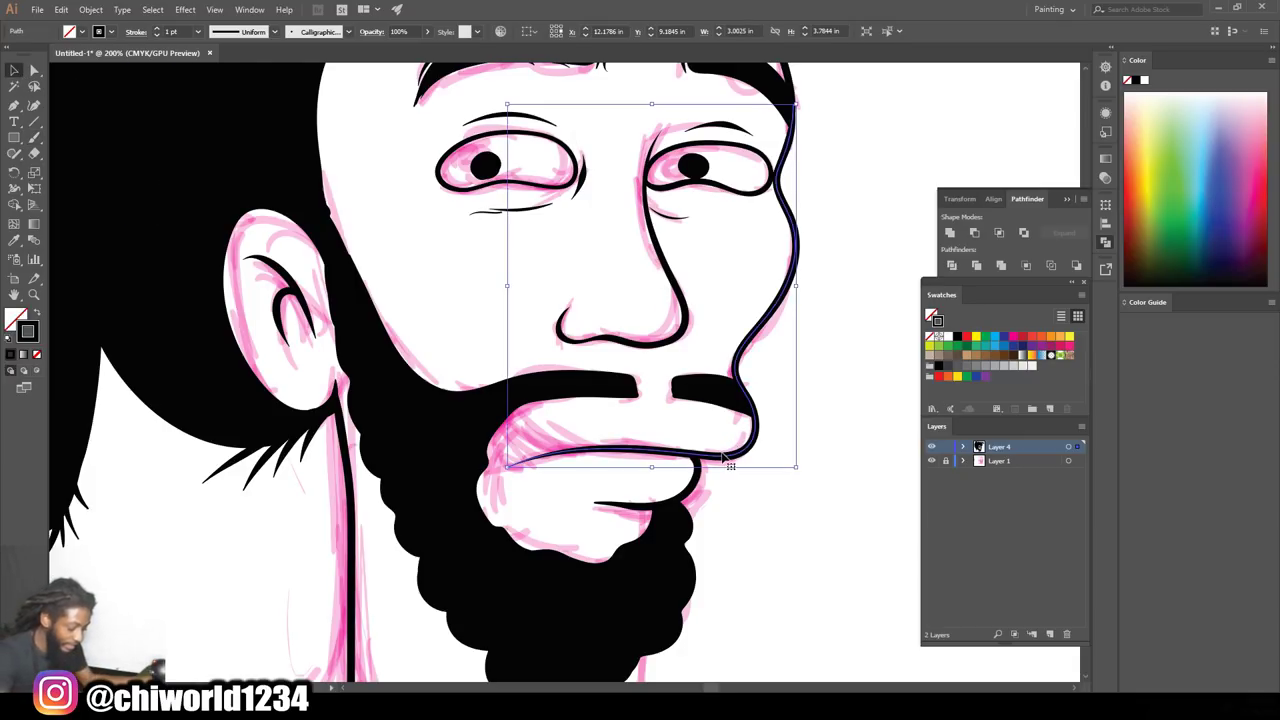
key("Delete")
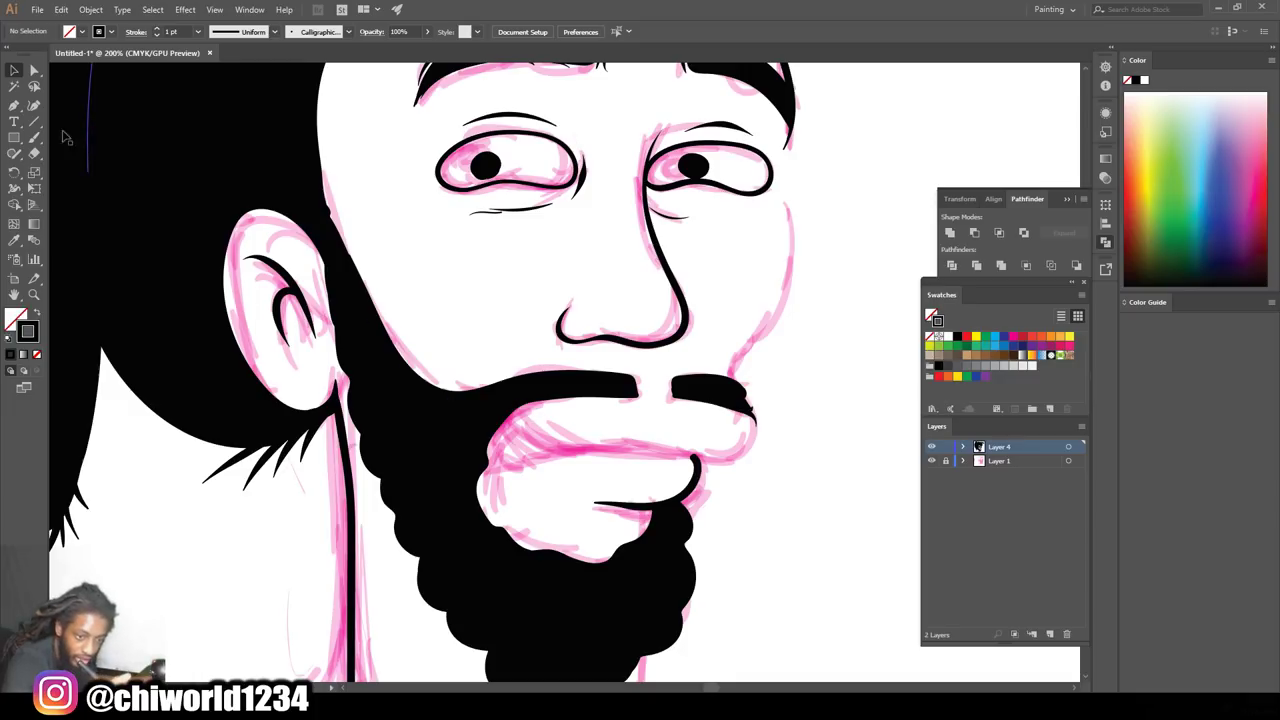
With the Paintbrush, extend the mouth line right and join it to the lower-lip stroke
left_click(34, 138)
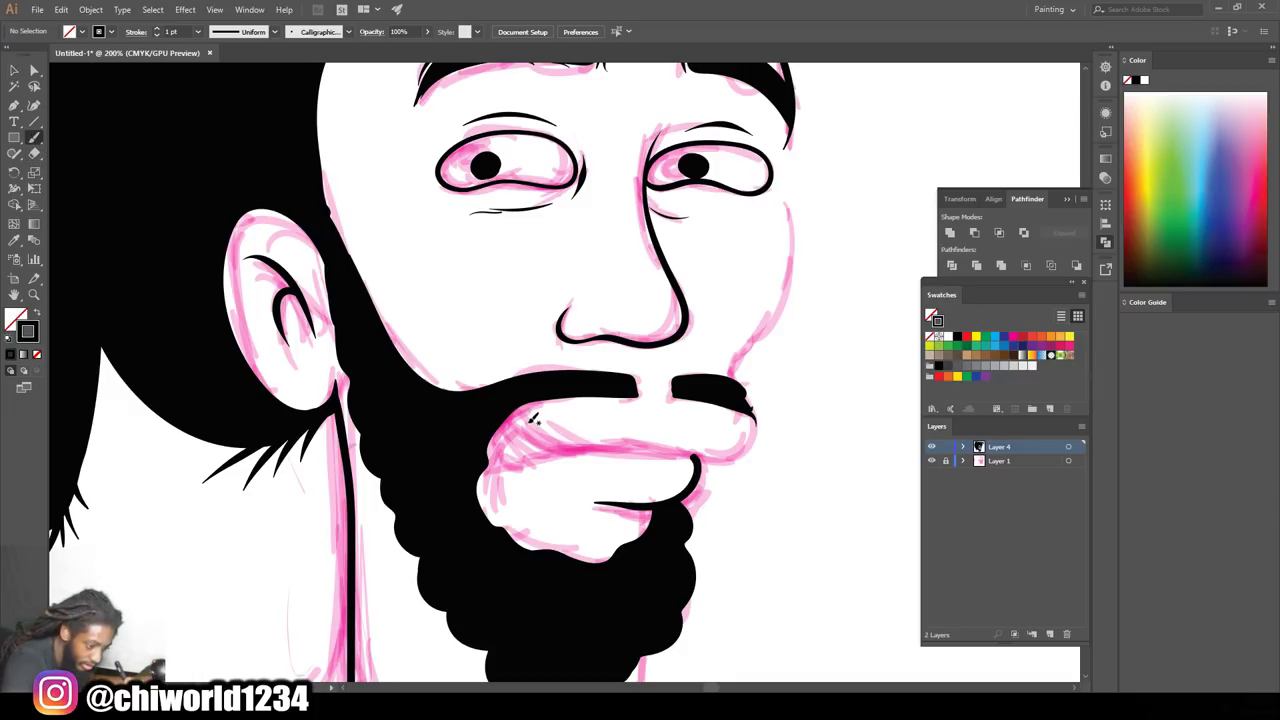
mouse_move(610, 448)
left_mouse_down()
mouse_move(698, 453)
mouse_move(748, 388)
left_mouse_up()
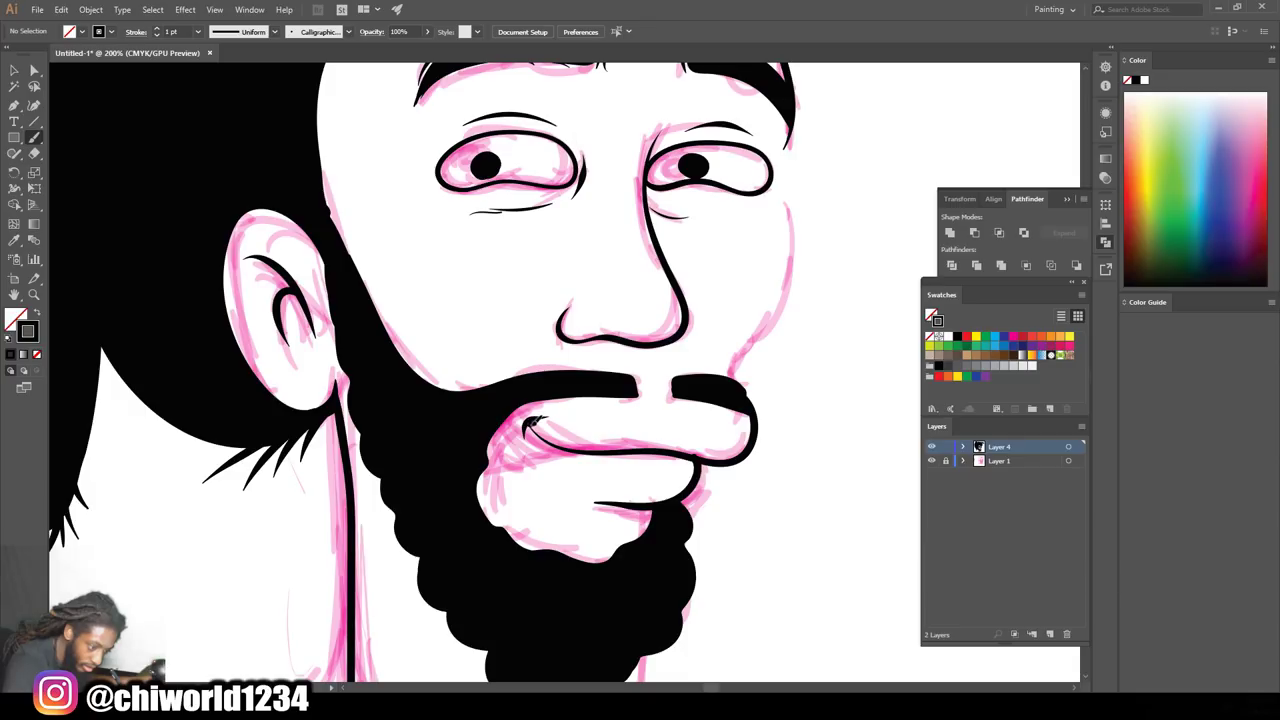
left_click_drag(585, 445, 640, 450)
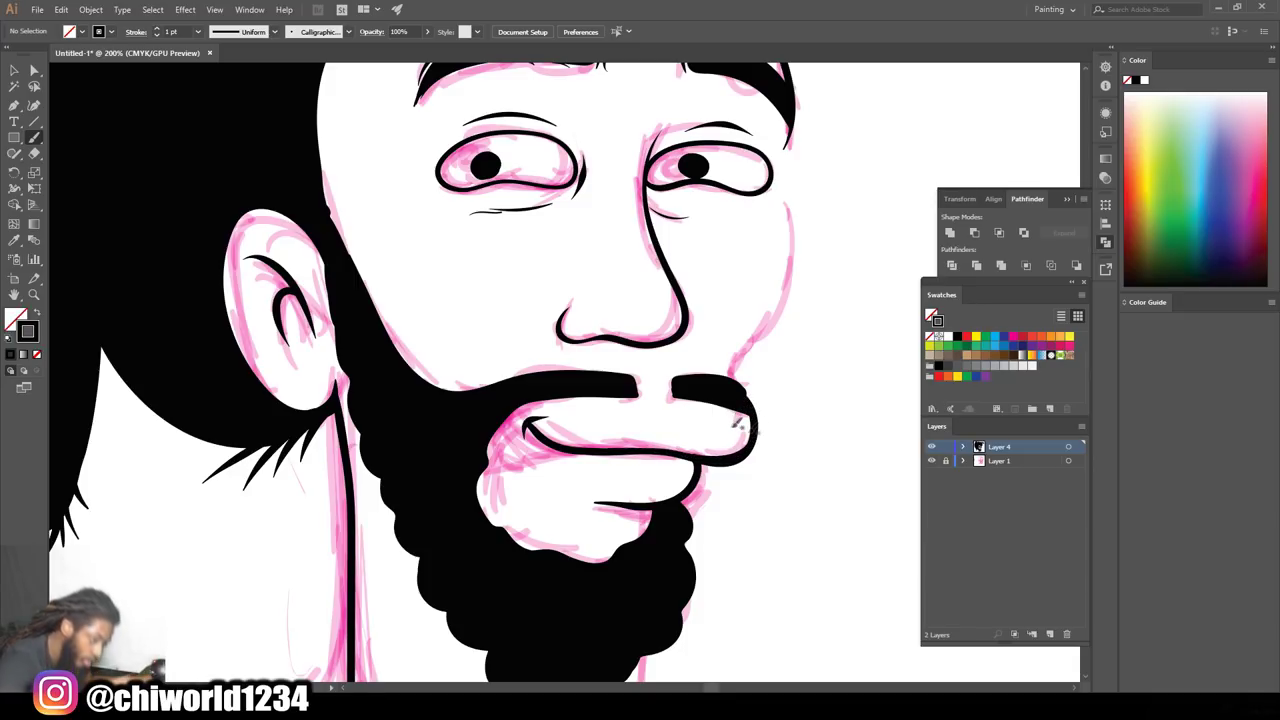
Zoom out and briefly hide the pink sketch layer to preview the inked drawing
key("ctrl+minus")
key("ctrl+minus")
key("ctrl+minus")
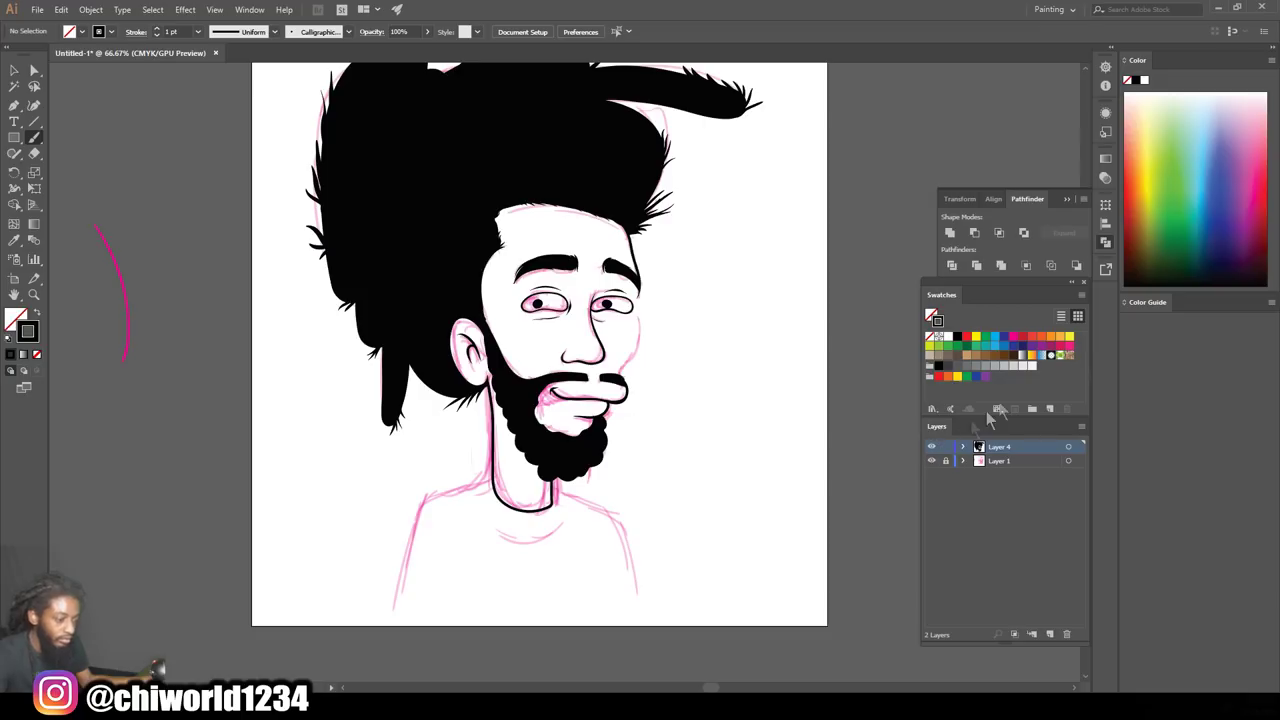
left_click(932, 461)
key("ctrl+minus")
key("ctrl+minus")
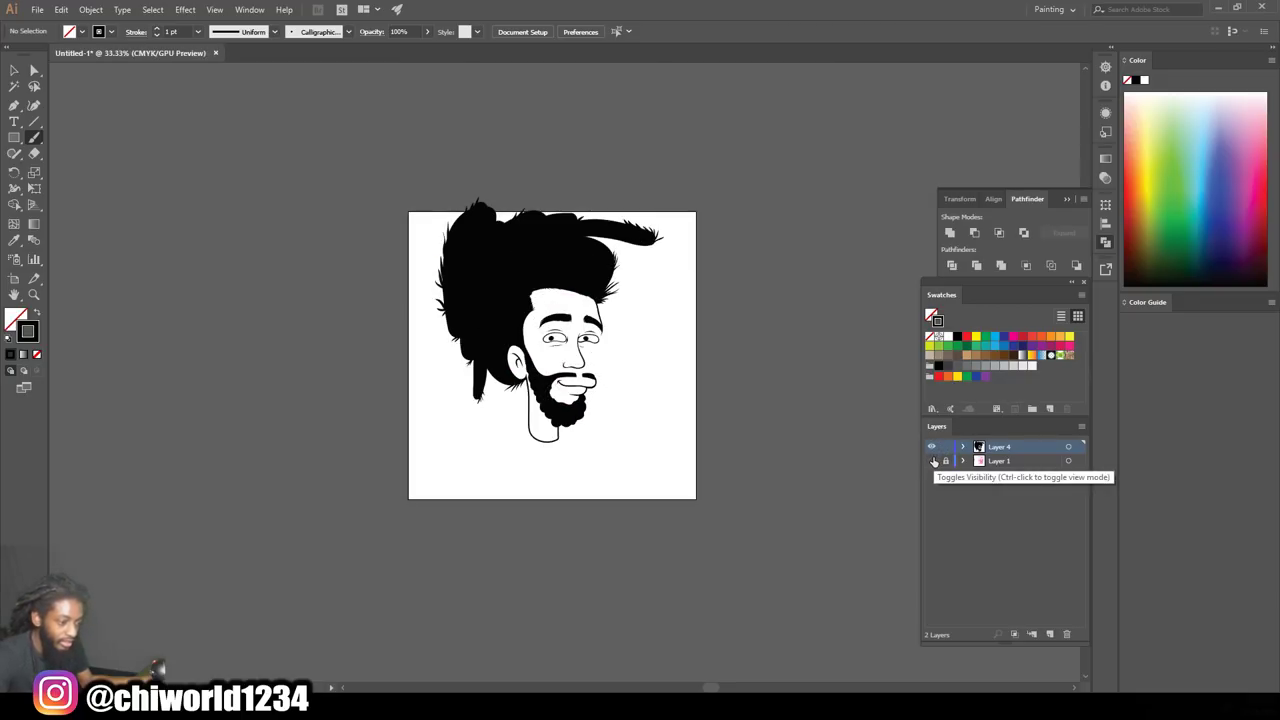
key("ctrl+plus")
key("ctrl+plus")
key("ctrl+plus")
key("ctrl+plus")
left_click(932, 461)
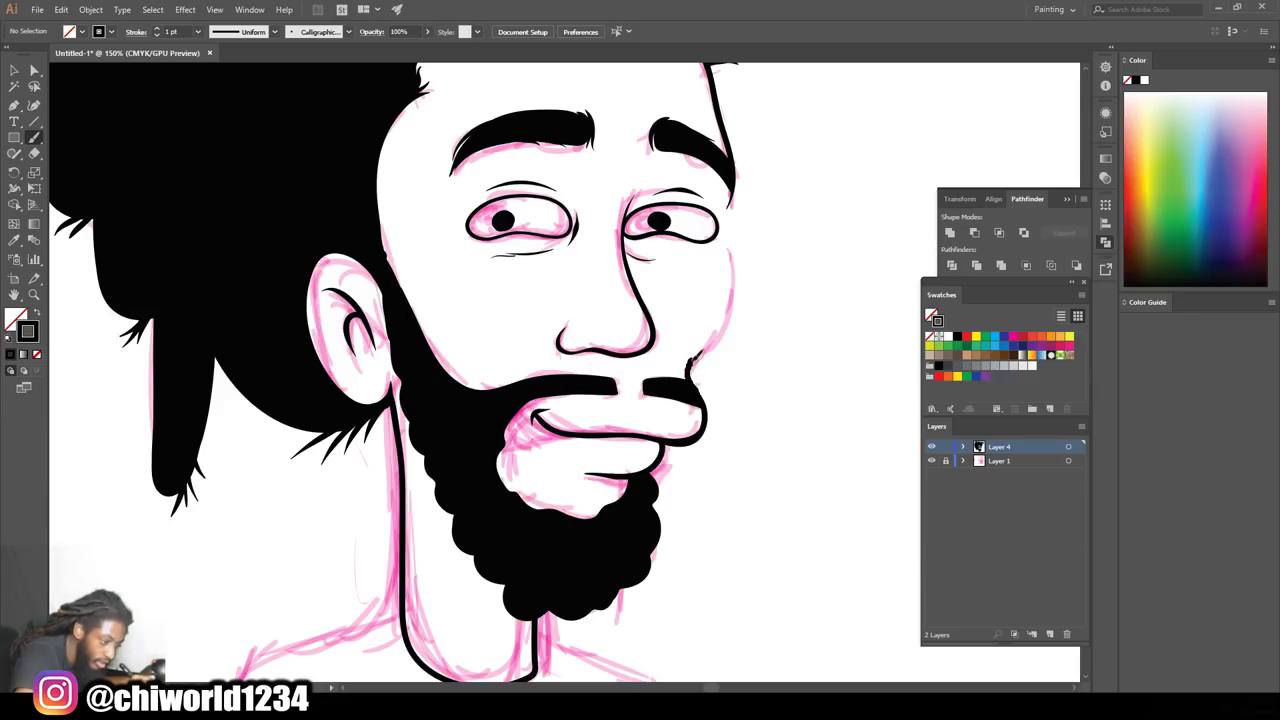
Draw the right cheek outline upward from the jaw
mouse_move(720, 326)
left_mouse_down()
mouse_move(740, 258)
mouse_move(736, 180)
left_mouse_up()
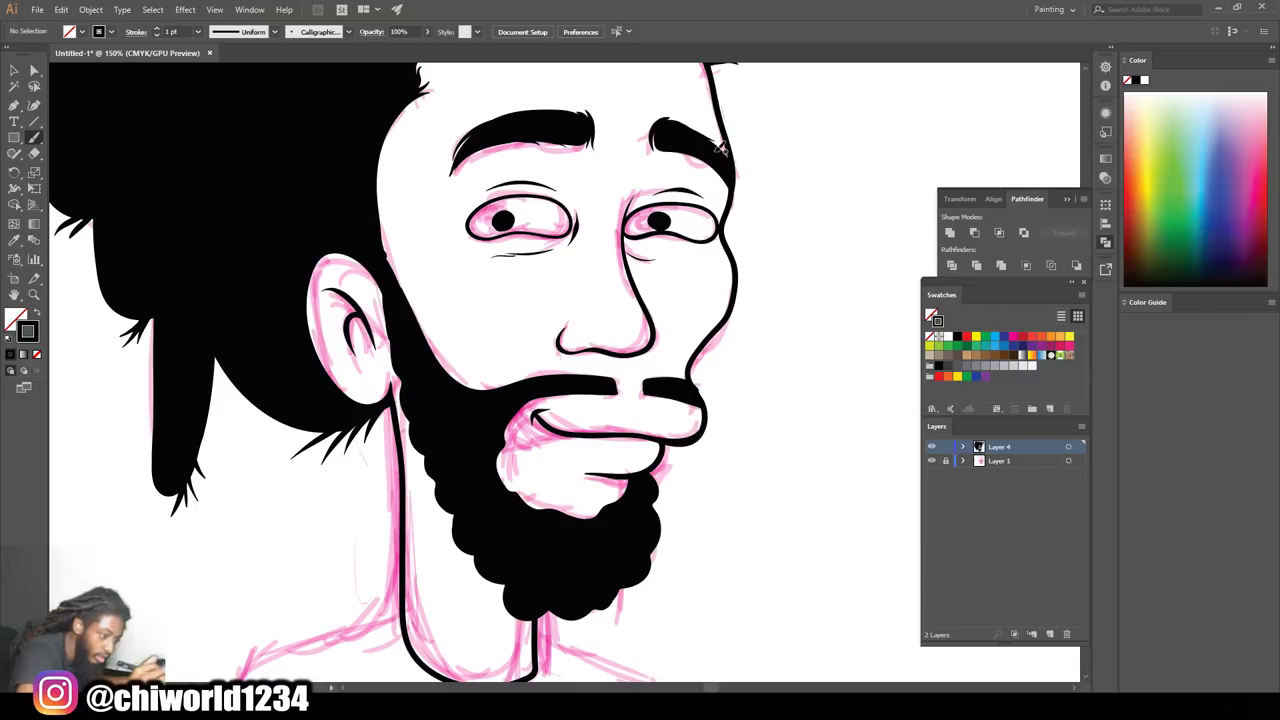
scroll(845, 187, "down", 1)
scroll(814, 180, "down", 2)
scroll(814, 180, "up", 2)
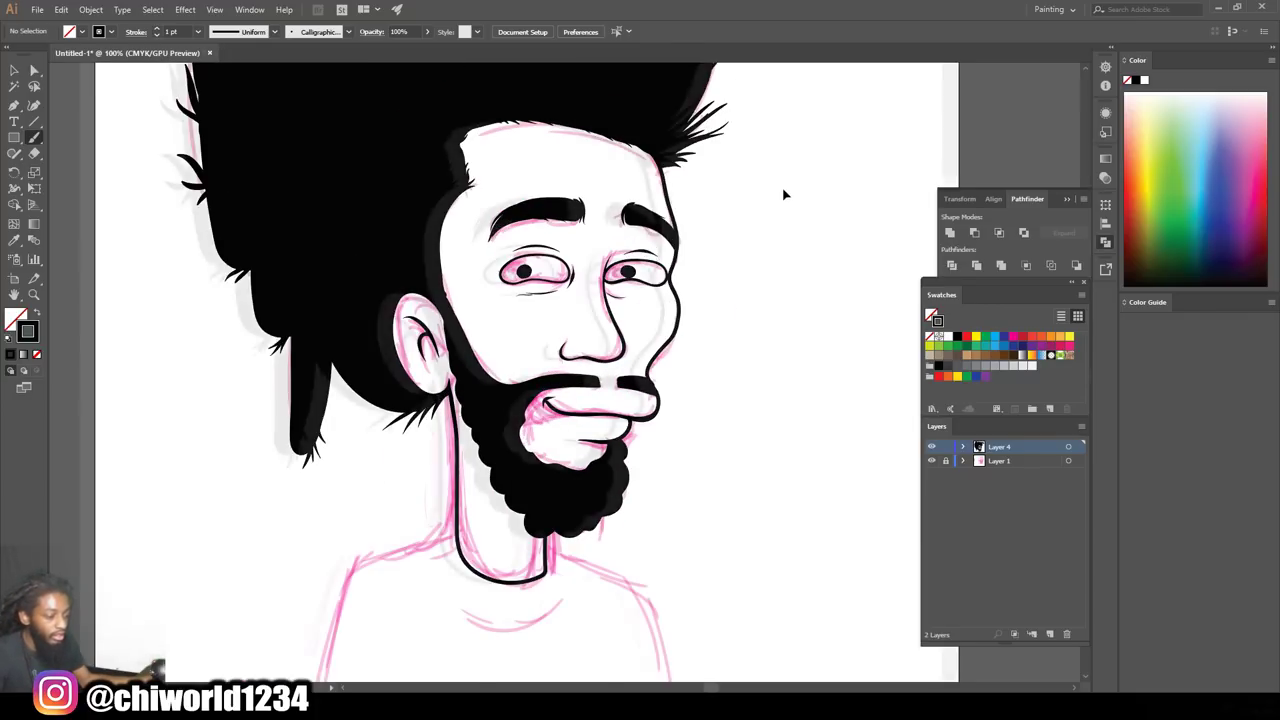
scroll(803, 191, "up", 2)
scroll(785, 195, "right", 1)
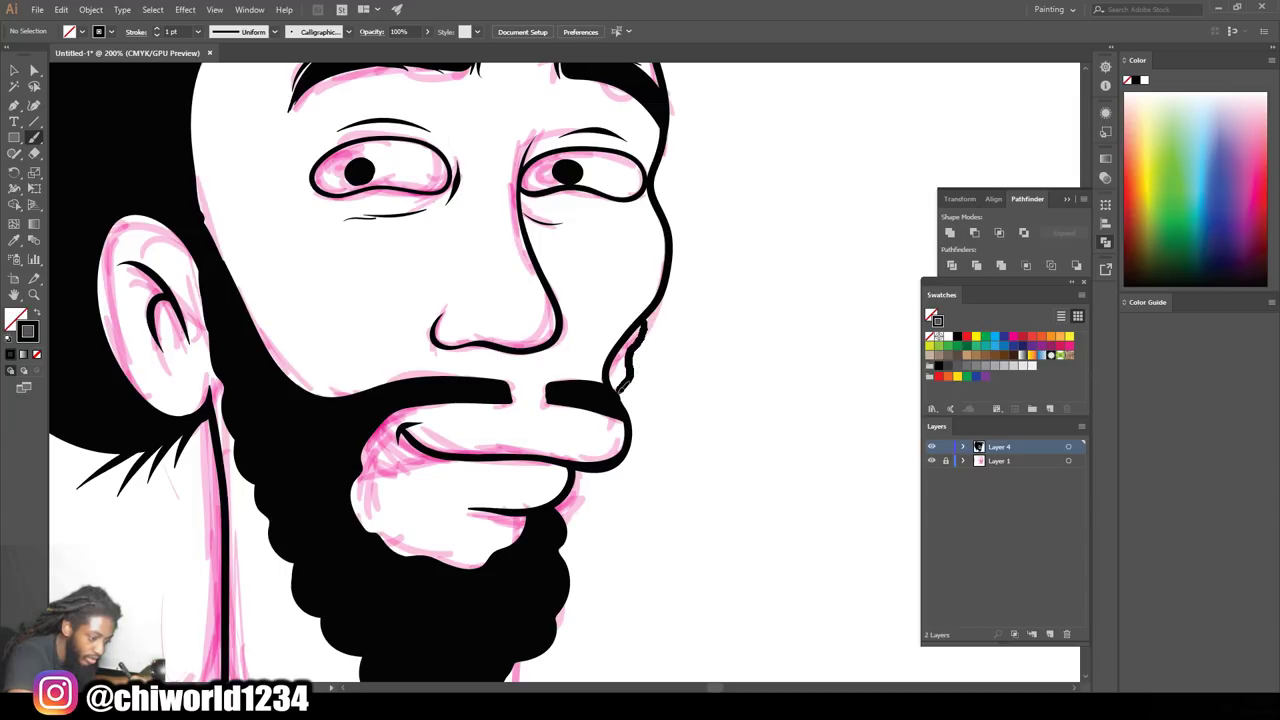
Extend the black beard up the jaw and fill the gap where chin meets beard
left_click_drag(610, 375, 648, 318)
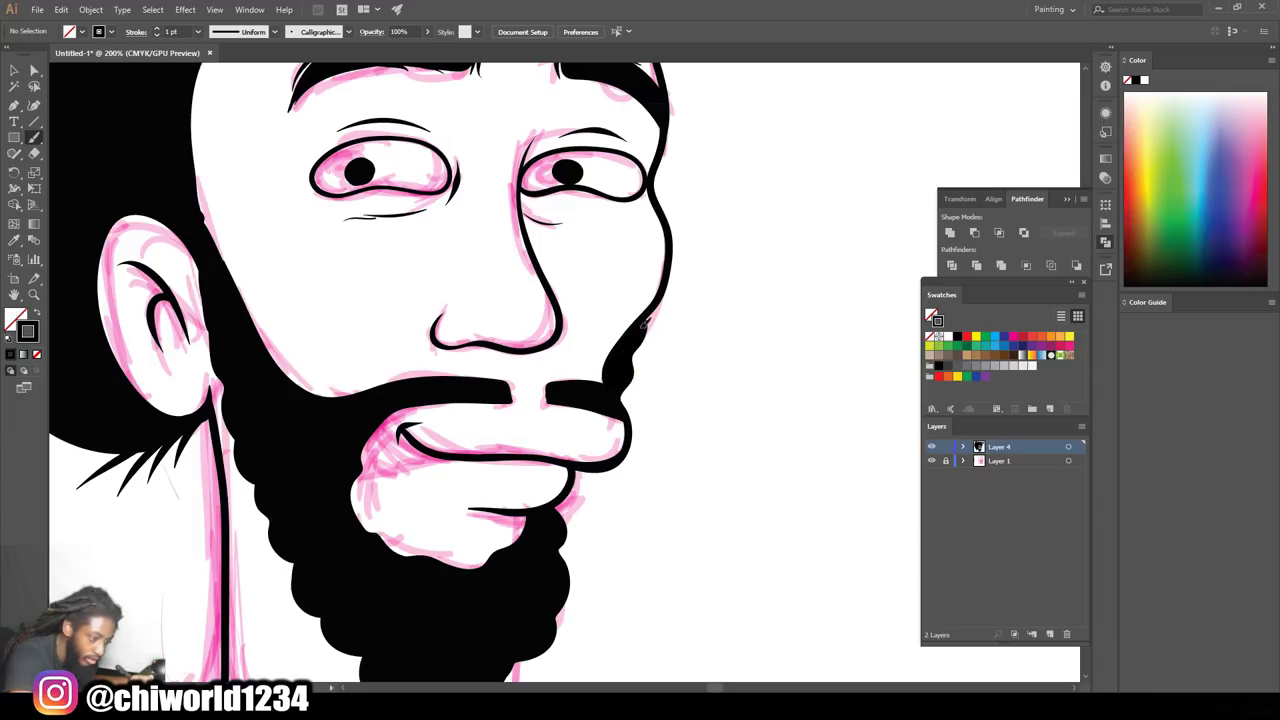
scroll(614, 382, "down", 2)
left_click_drag(594, 424, 571, 468)
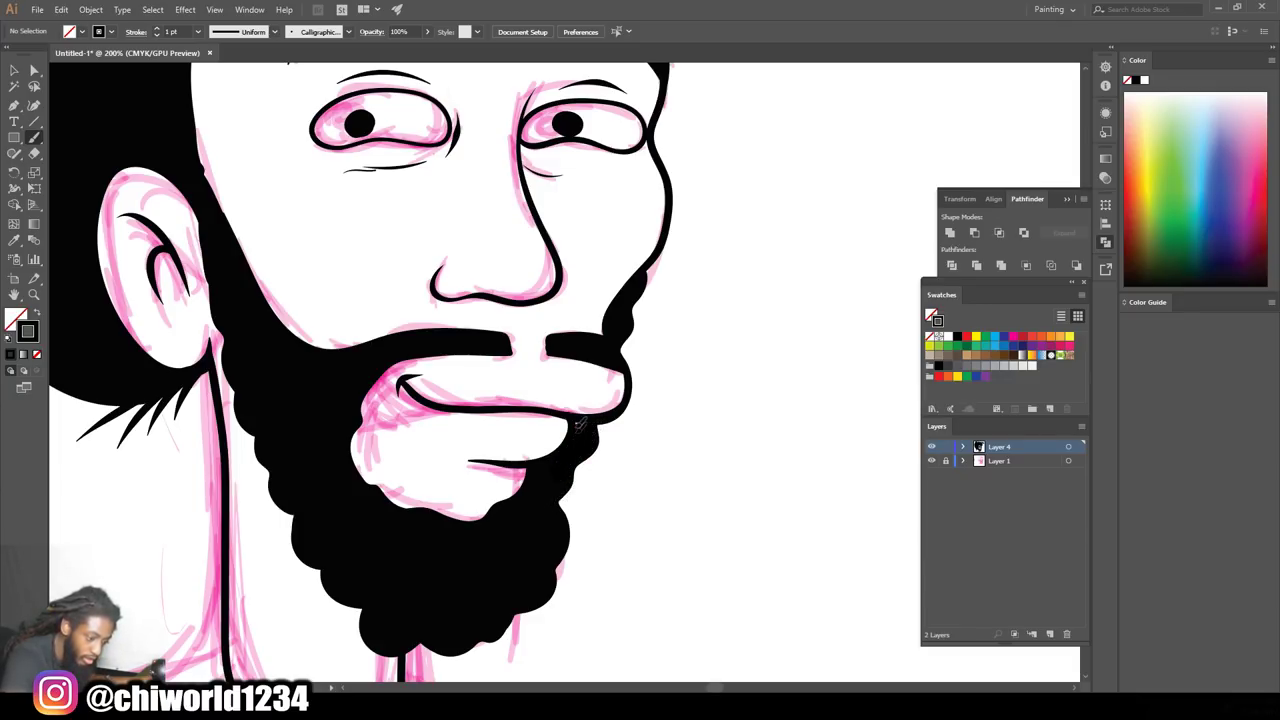
left_click_drag(572, 424, 588, 438)
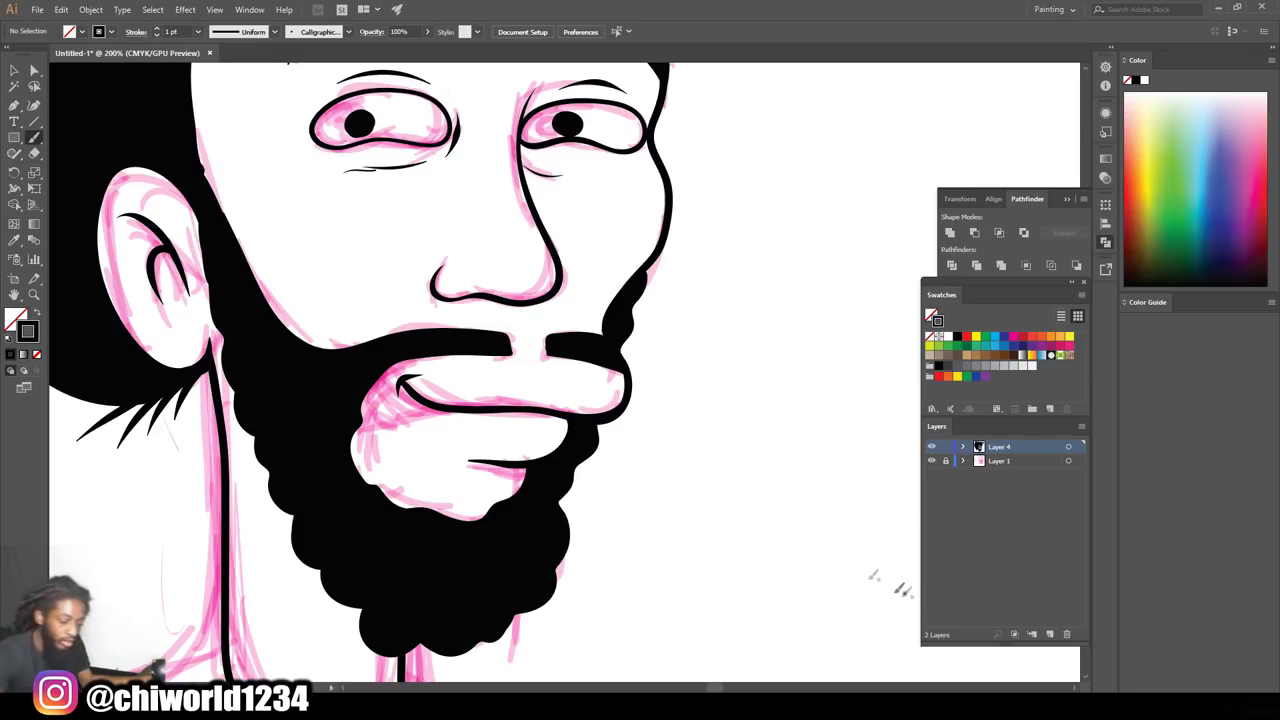
key("ctrl+minus")
key("ctrl+minus")
key("ctrl+minus")
key("ctrl+minus")
key("ctrl+minus")
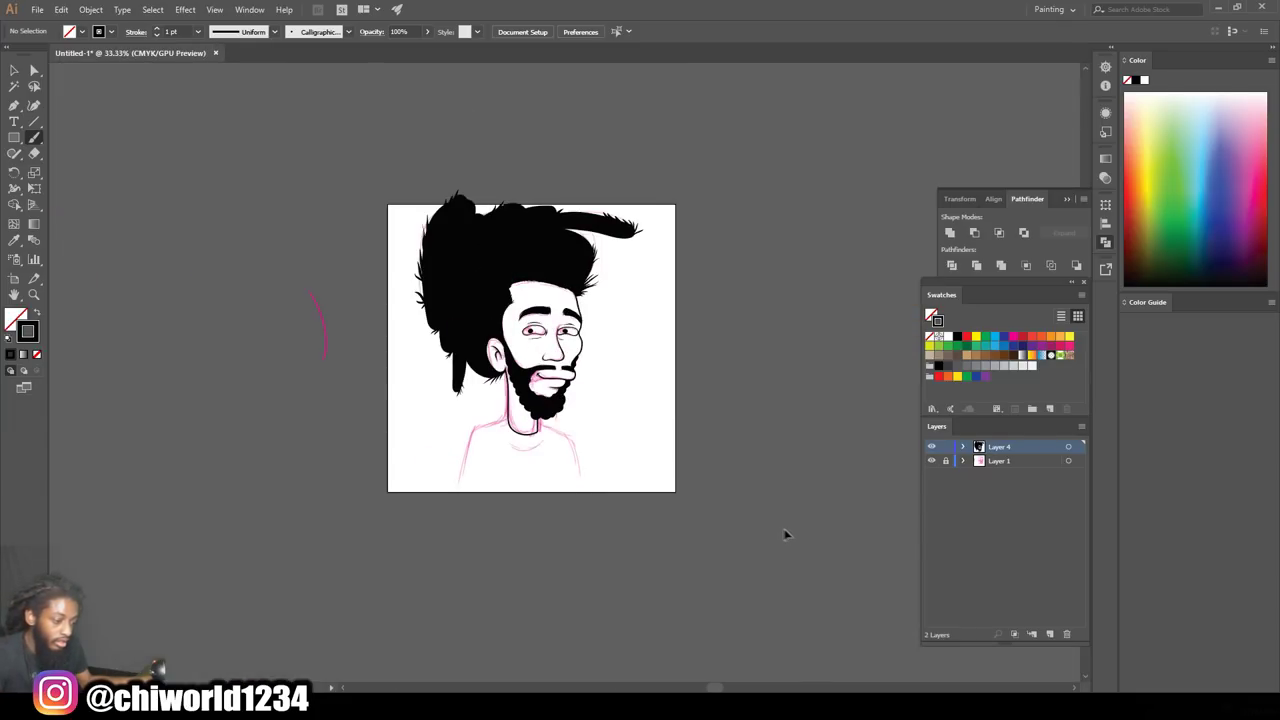
Zoom in on the neck and ink the round shirt collar, redoing the first attempt
key("ctrl+equal")
key("ctrl+equal")
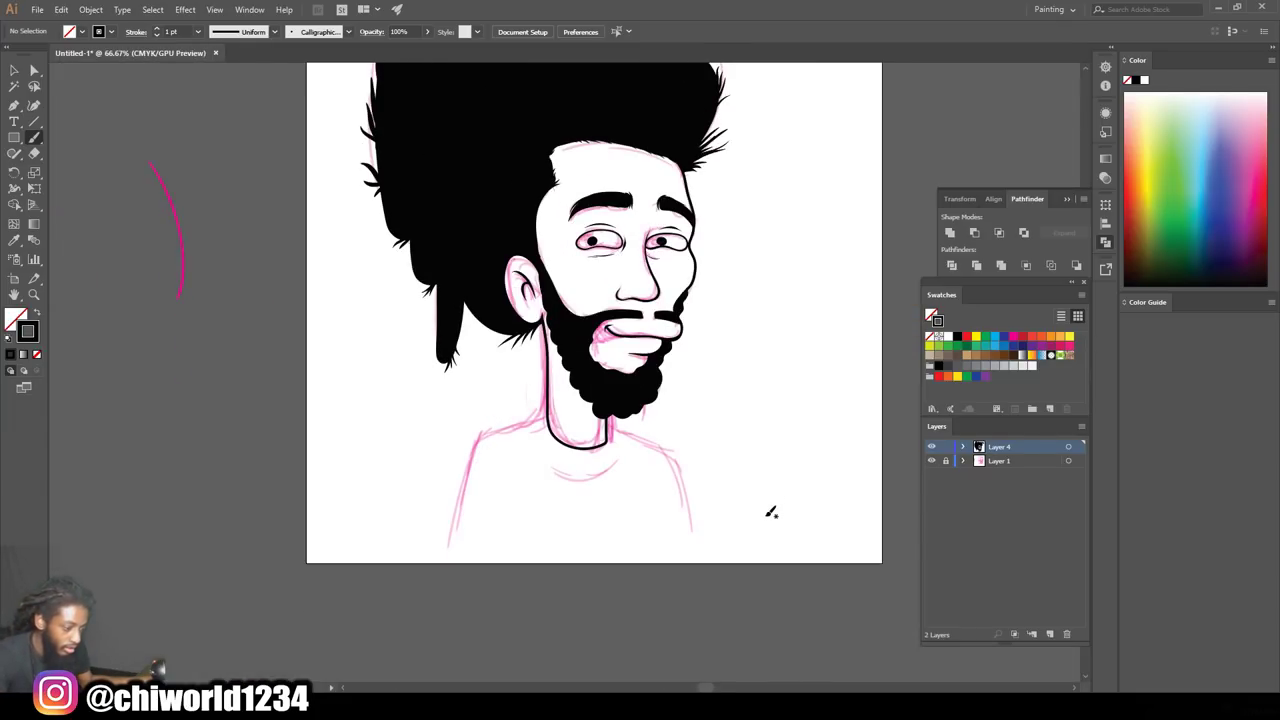
key("ctrl+equal")
scroll(766, 512, "down", 2)
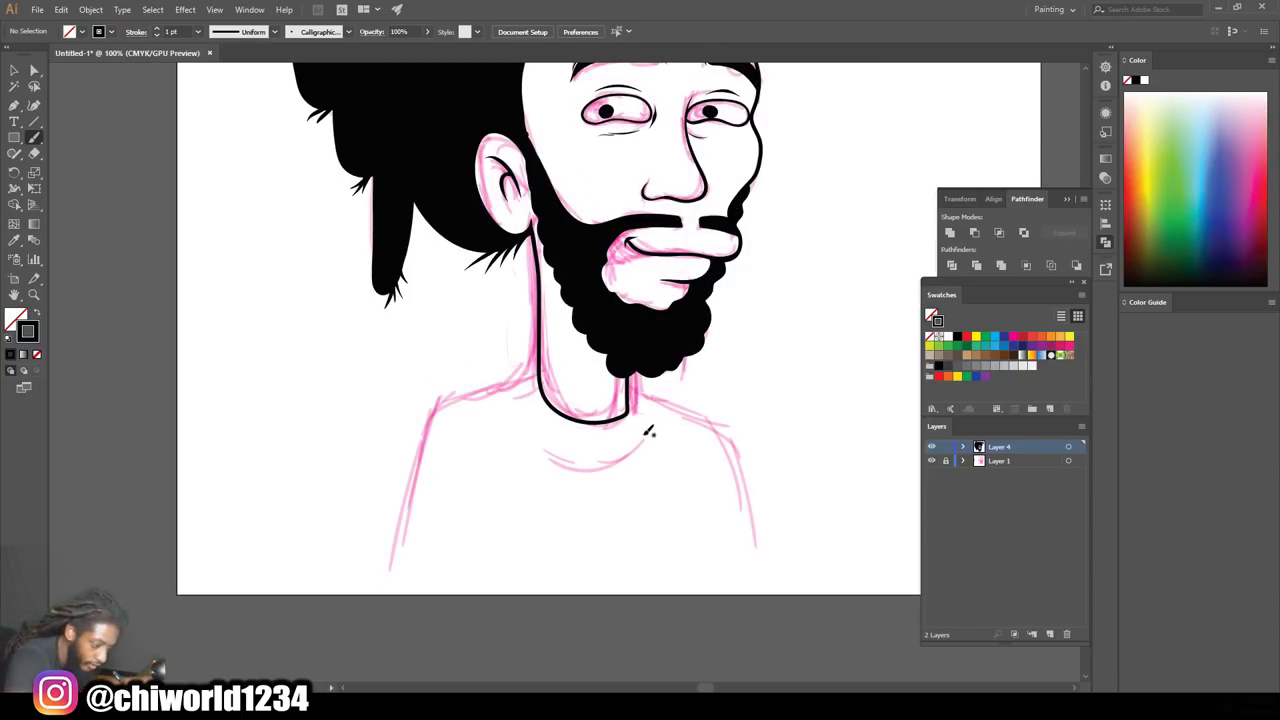
left_click_drag(553, 459, 527, 433)
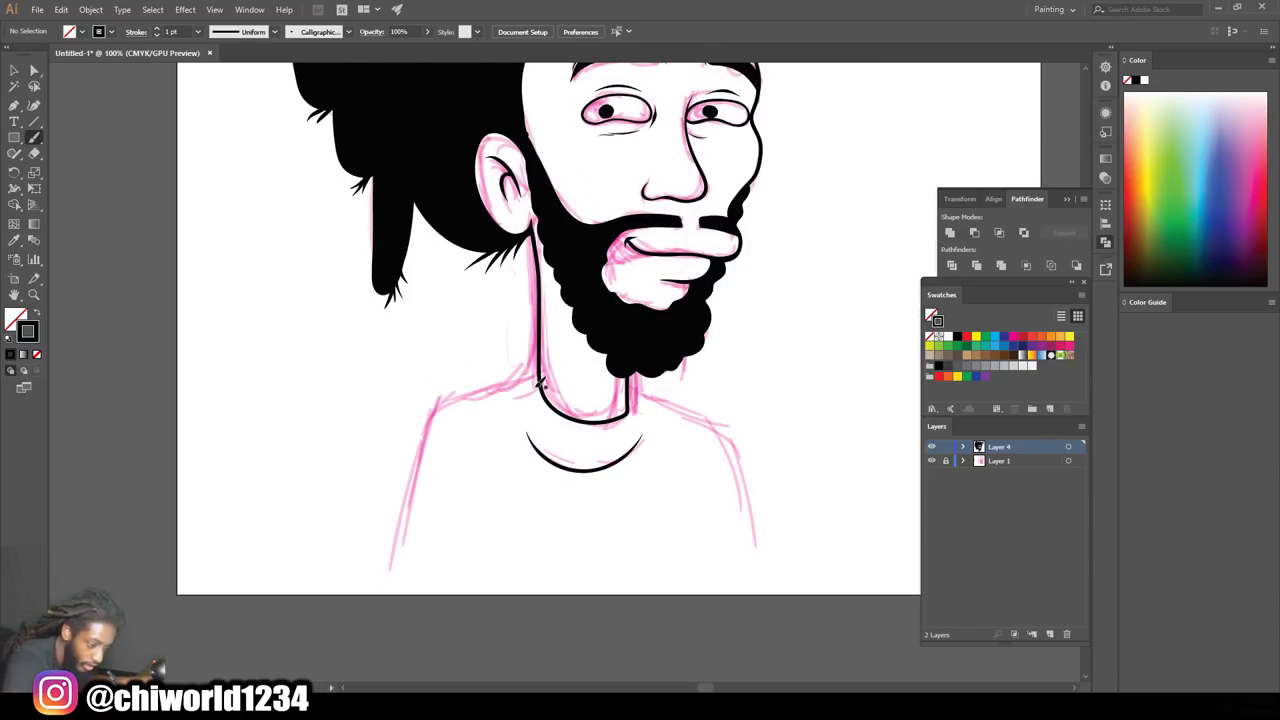
key("ctrl+z")
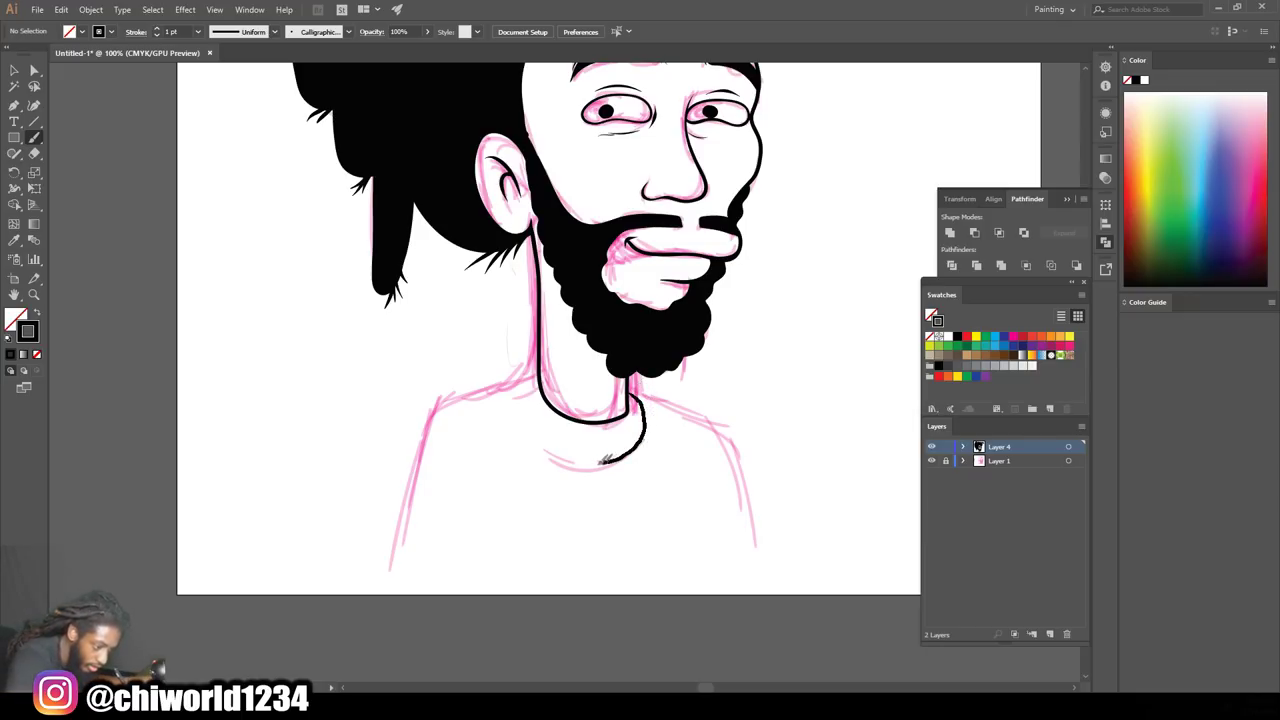
left_click_drag(542, 374, 542, 343)
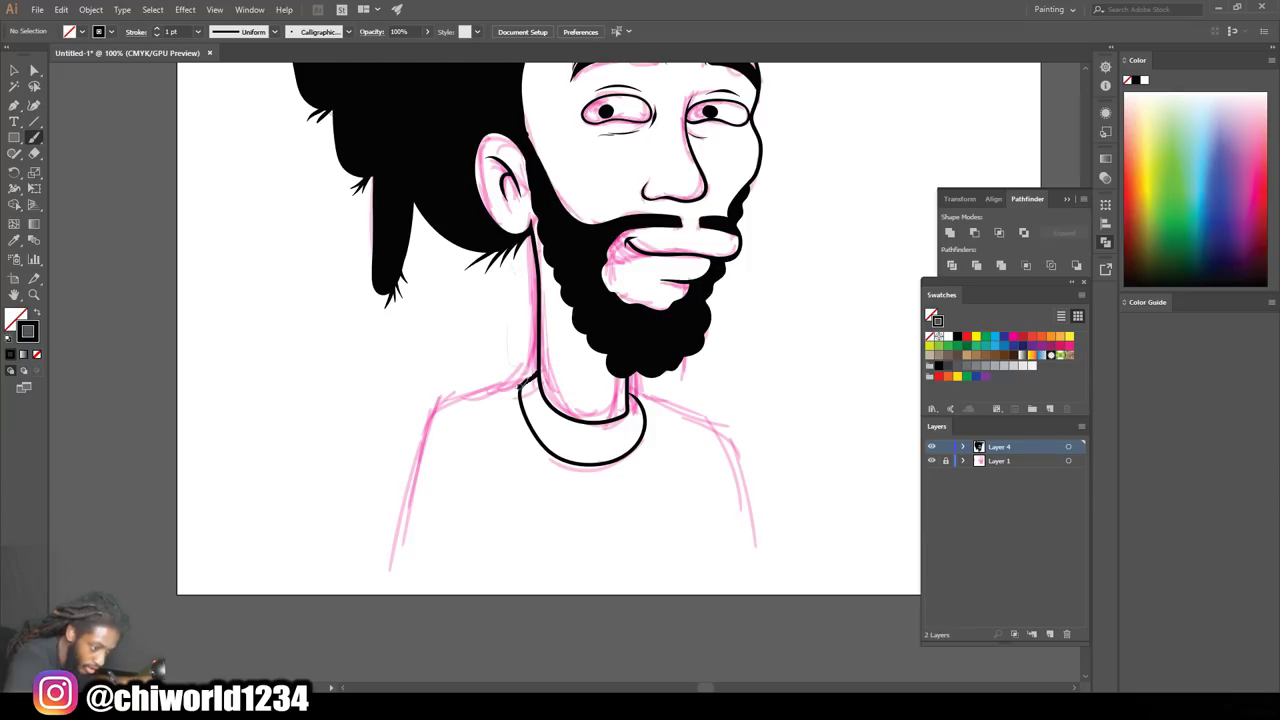
Ink the shoulders and shirt outline plus two vertical lines on the torso
mouse_move(438, 411)
left_mouse_down()
mouse_move(407, 580)
mouse_move(640, 607)
mouse_move(752, 603)
mouse_move(751, 528)
mouse_move(724, 430)
left_mouse_up()
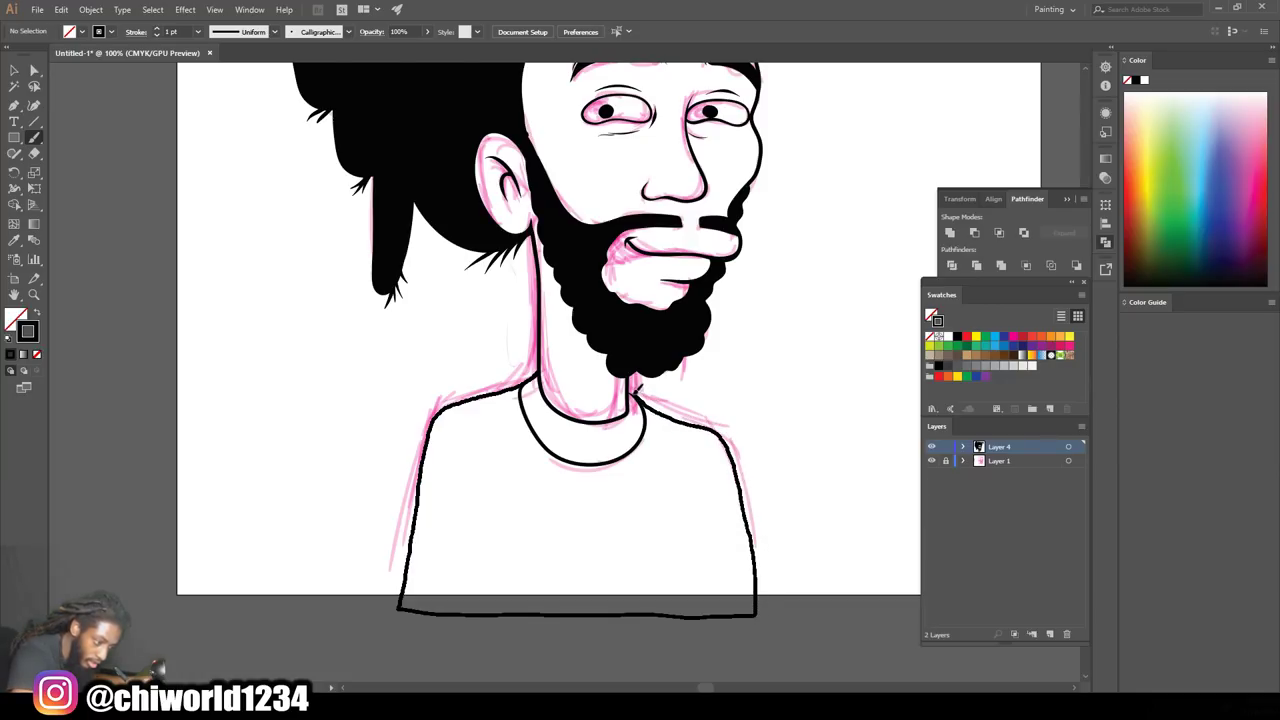
left_click_drag(633, 386, 632, 376)
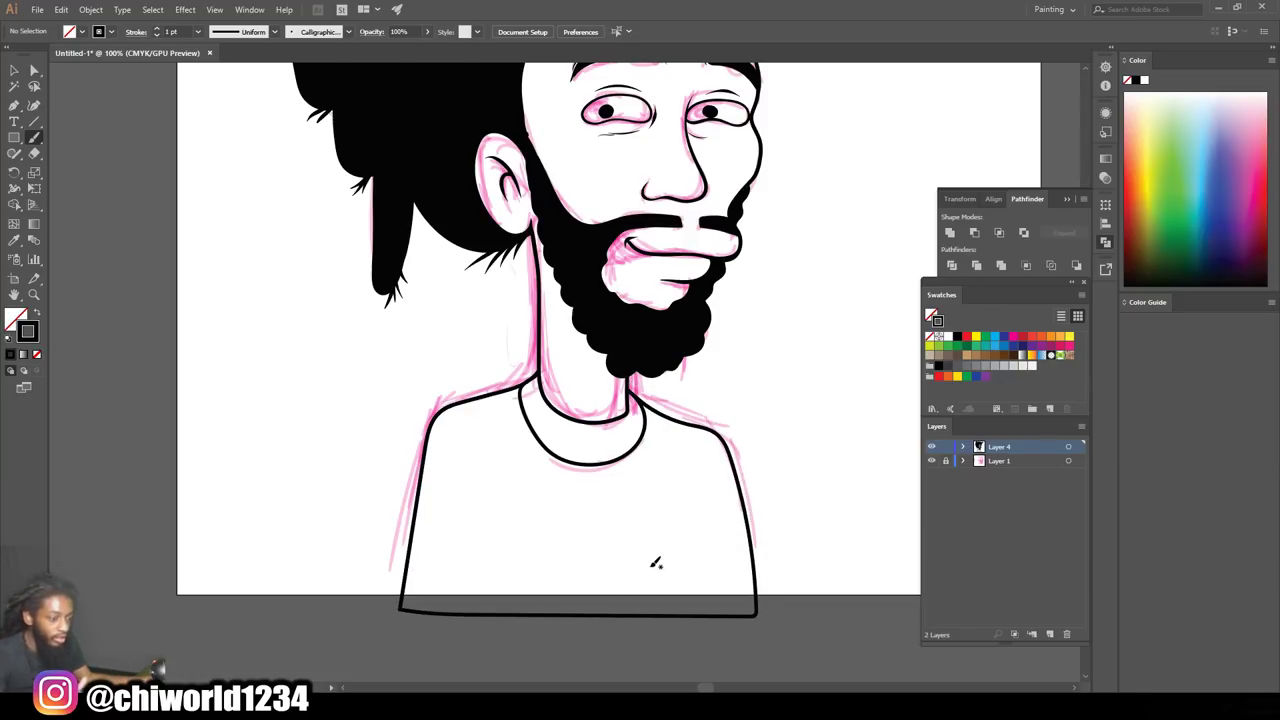
left_click_drag(493, 490, 487, 644)
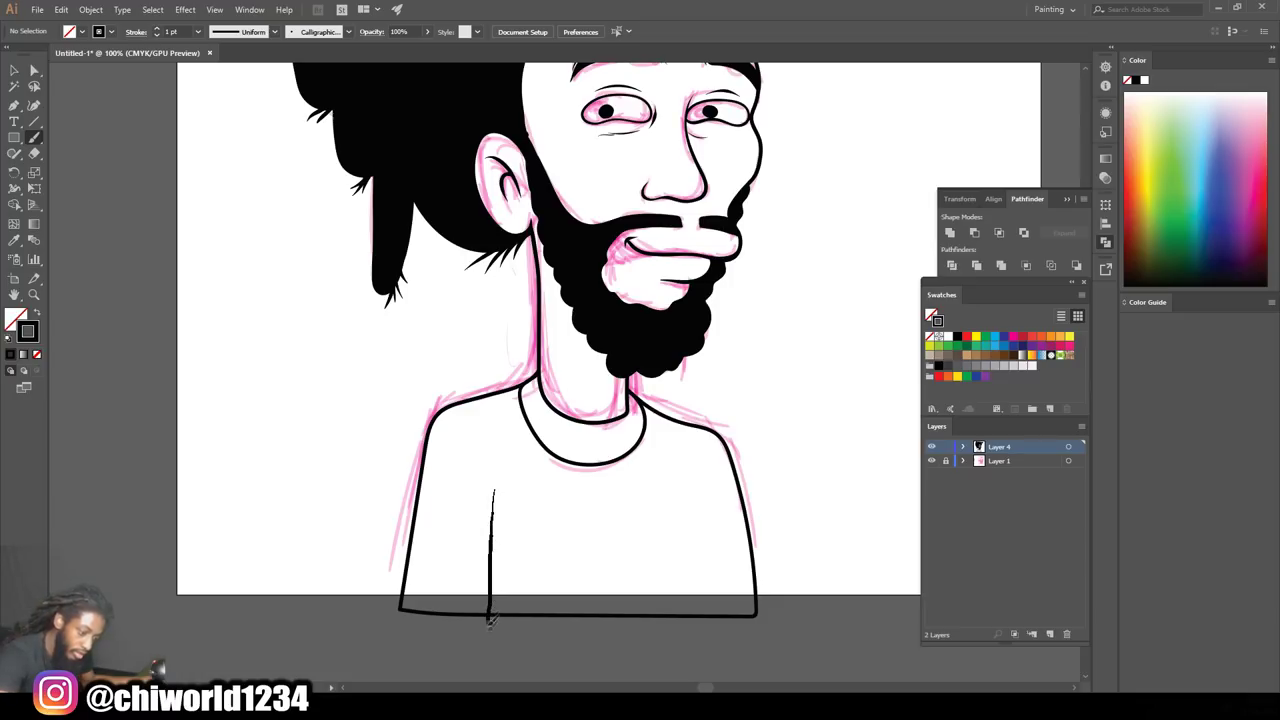
left_click_drag(679, 500, 684, 626)
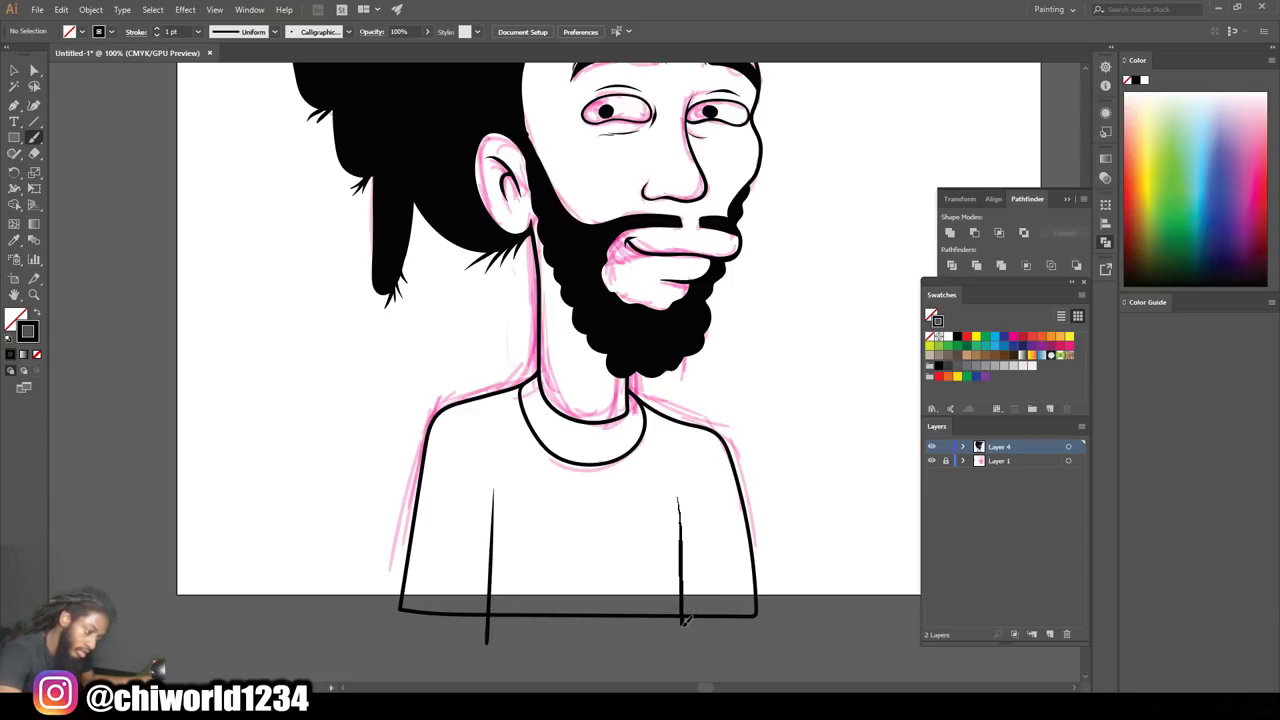
key("ctrl+minus")
key("ctrl+minus")
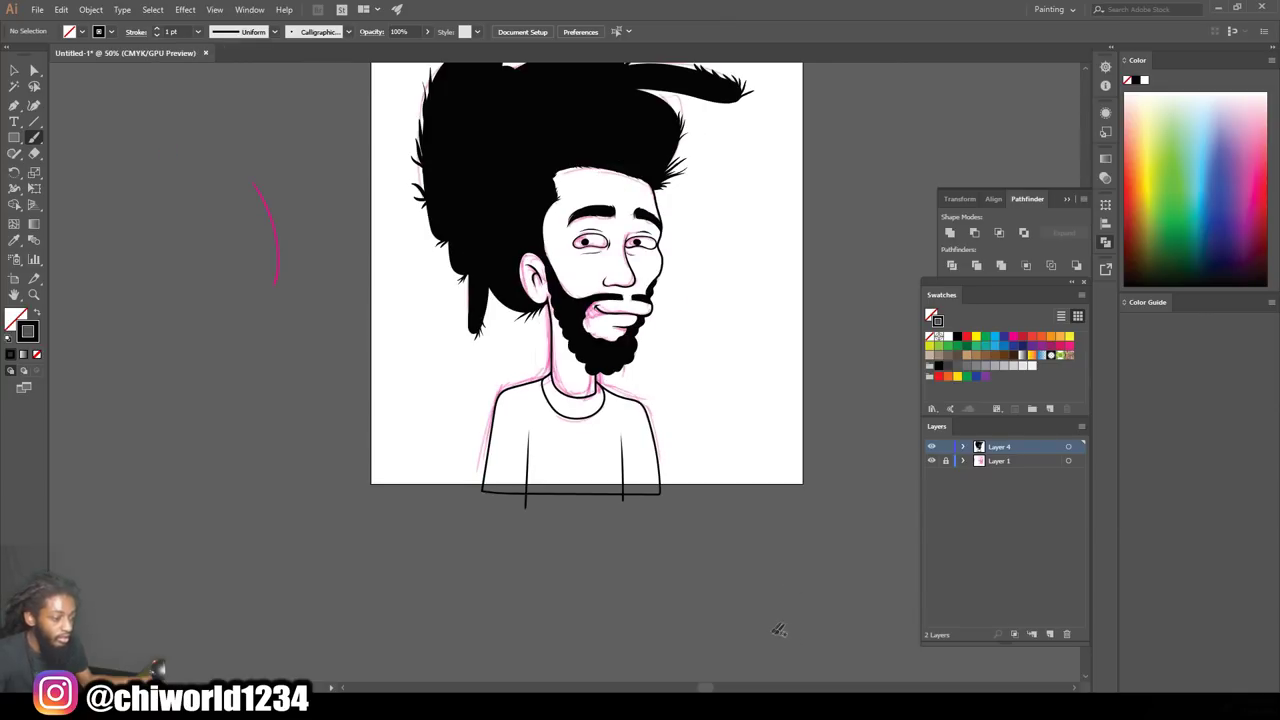
Hide the pink sketch layer and select all of the black ink artwork
scroll(780, 620, "up", 2)
left_click(931, 461)
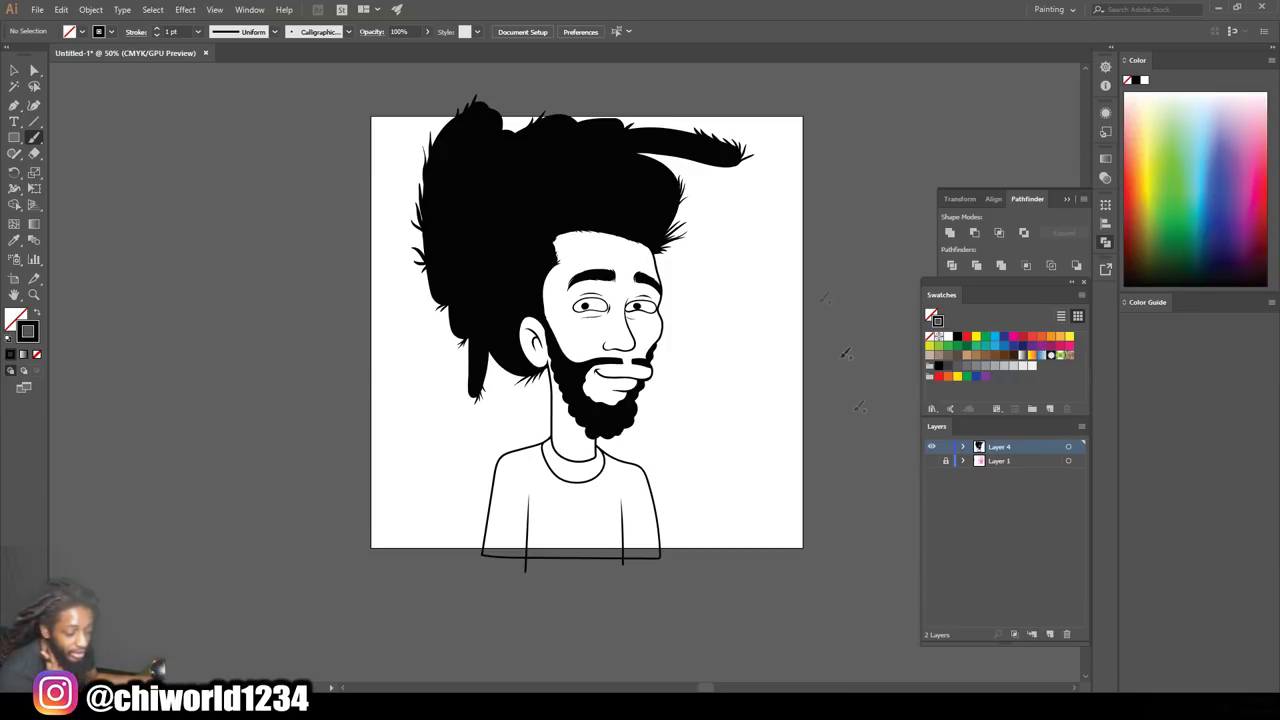
left_click(13, 76)
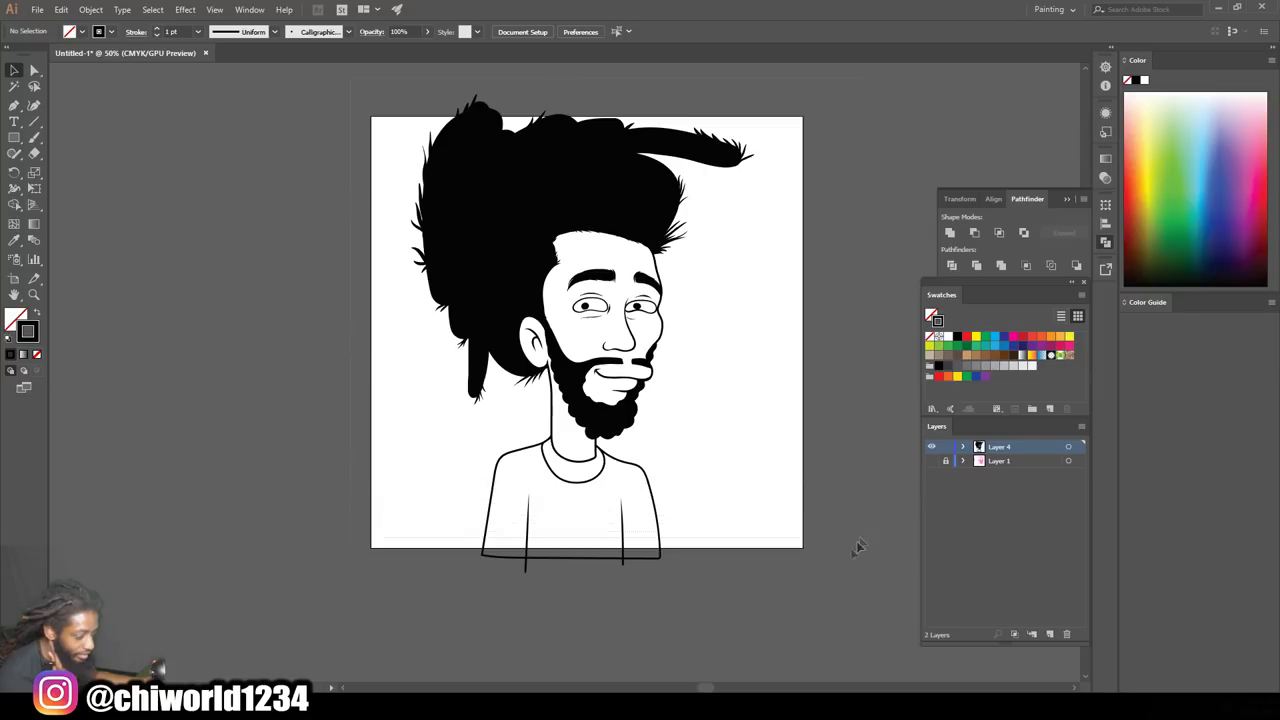
key("ctrl+a")
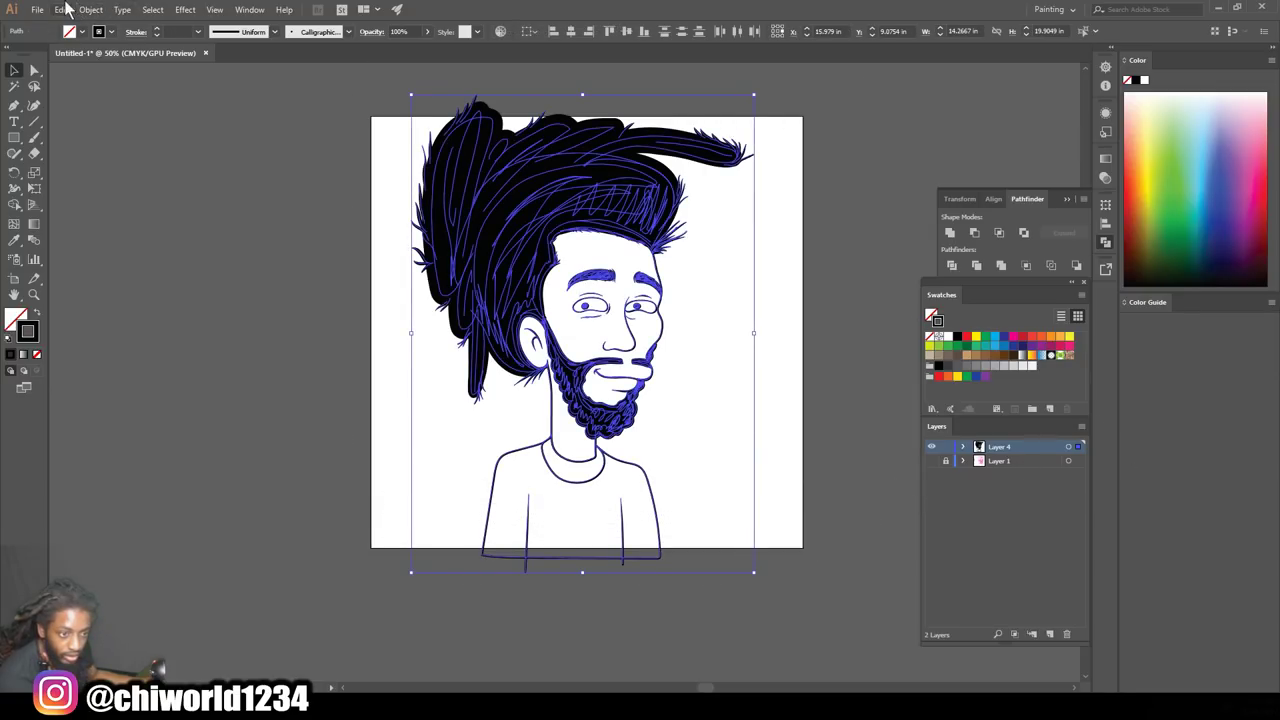
left_click(101, 12)
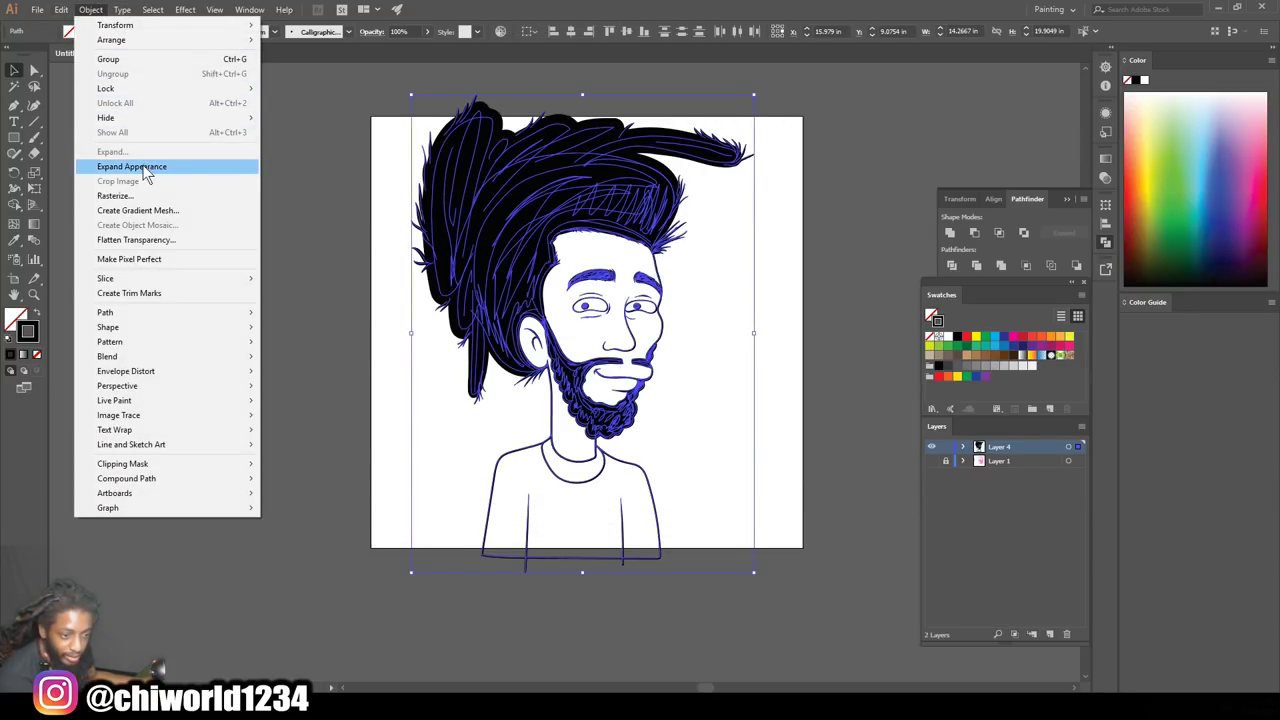
Expand and Pathfinder-merge the ink strokes, then scale the drawing to about 12.82 × 17.57 in
left_click(143, 167)
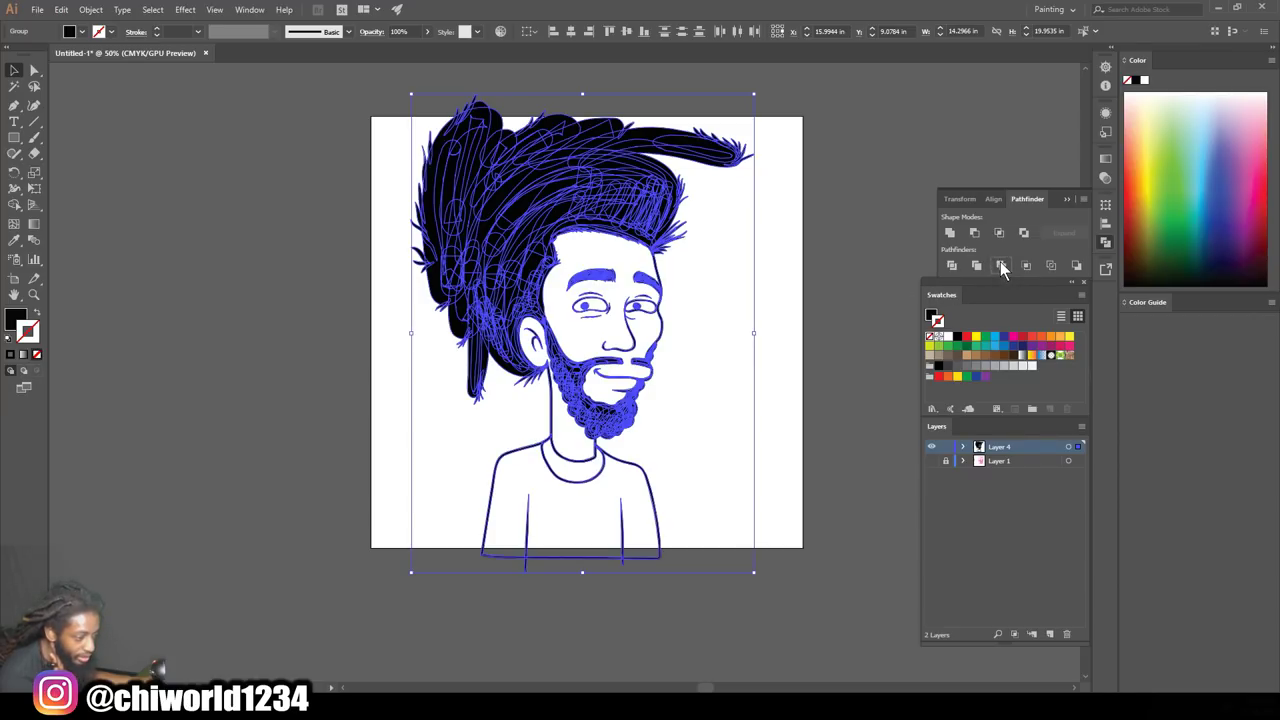
left_click(1001, 265)
left_click_drag(752, 93, 733, 152)
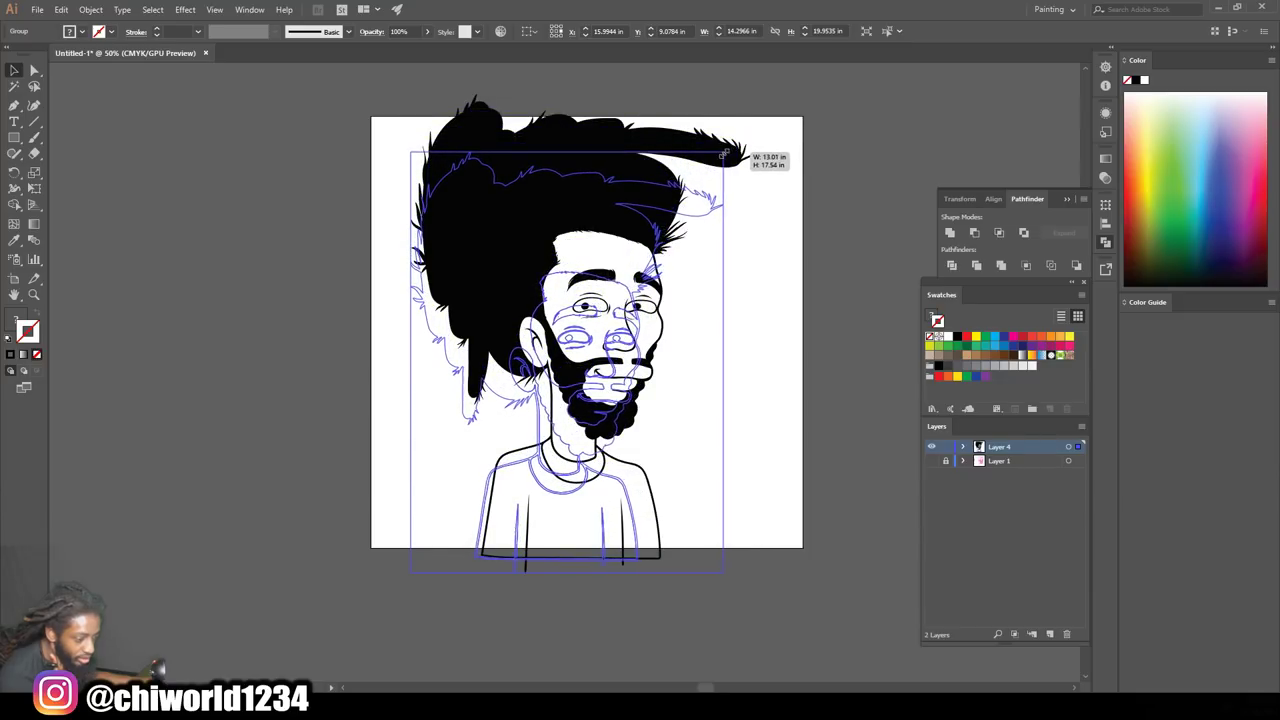
left_click_drag(733, 152, 718, 155)
left_click_drag(628, 205, 617, 214)
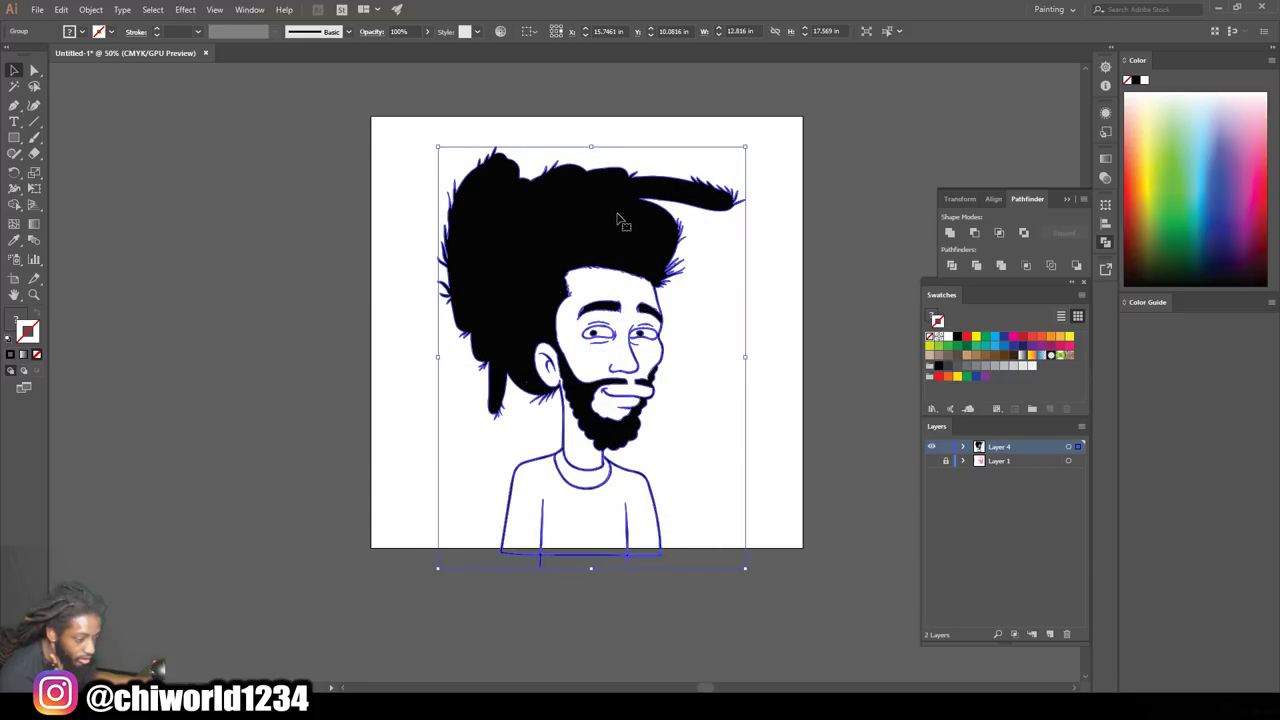
left_click(893, 360)
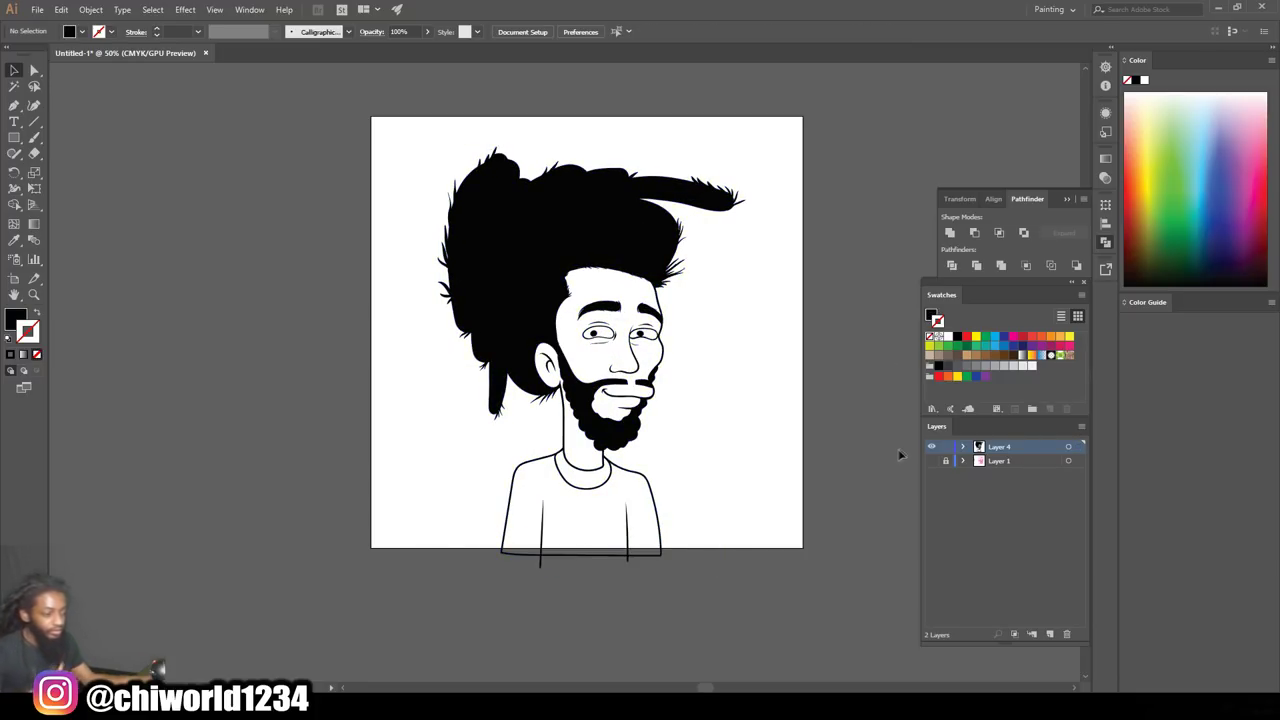
Duplicate Layer 4 as a locked 'Layer 4 copy' and make Layer 4 active
double_click(1000, 447)
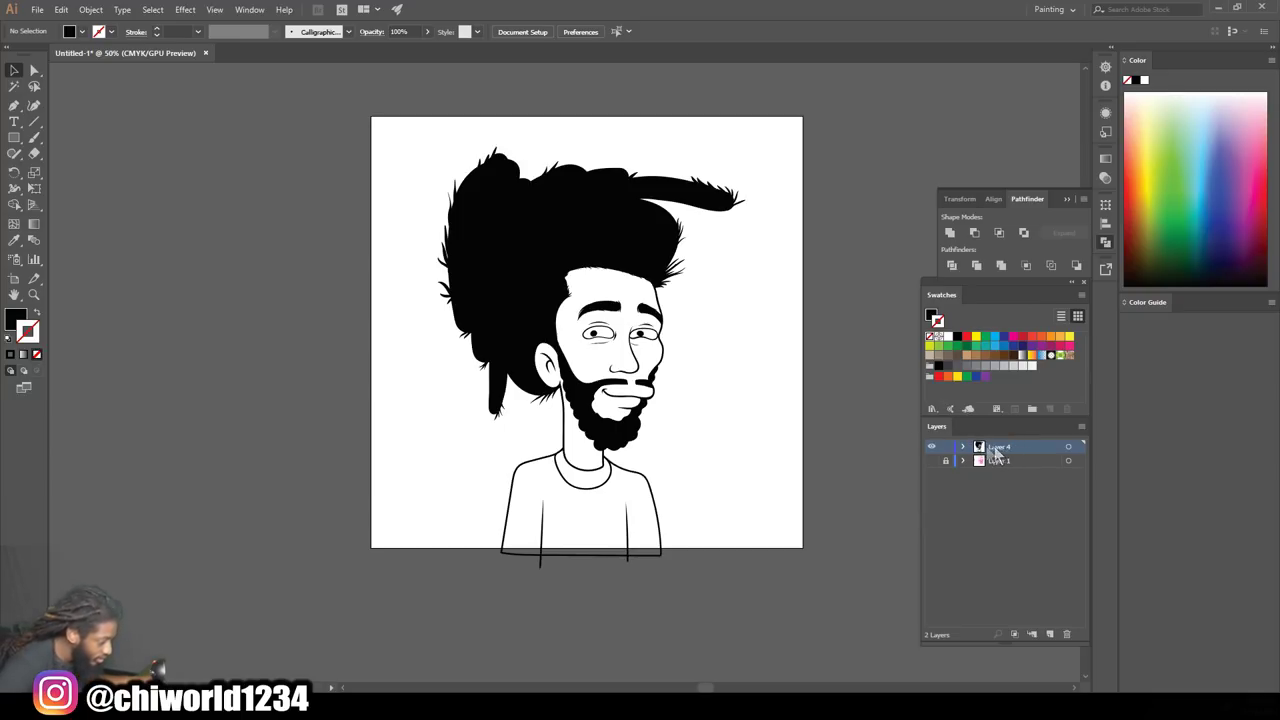
key("Return")
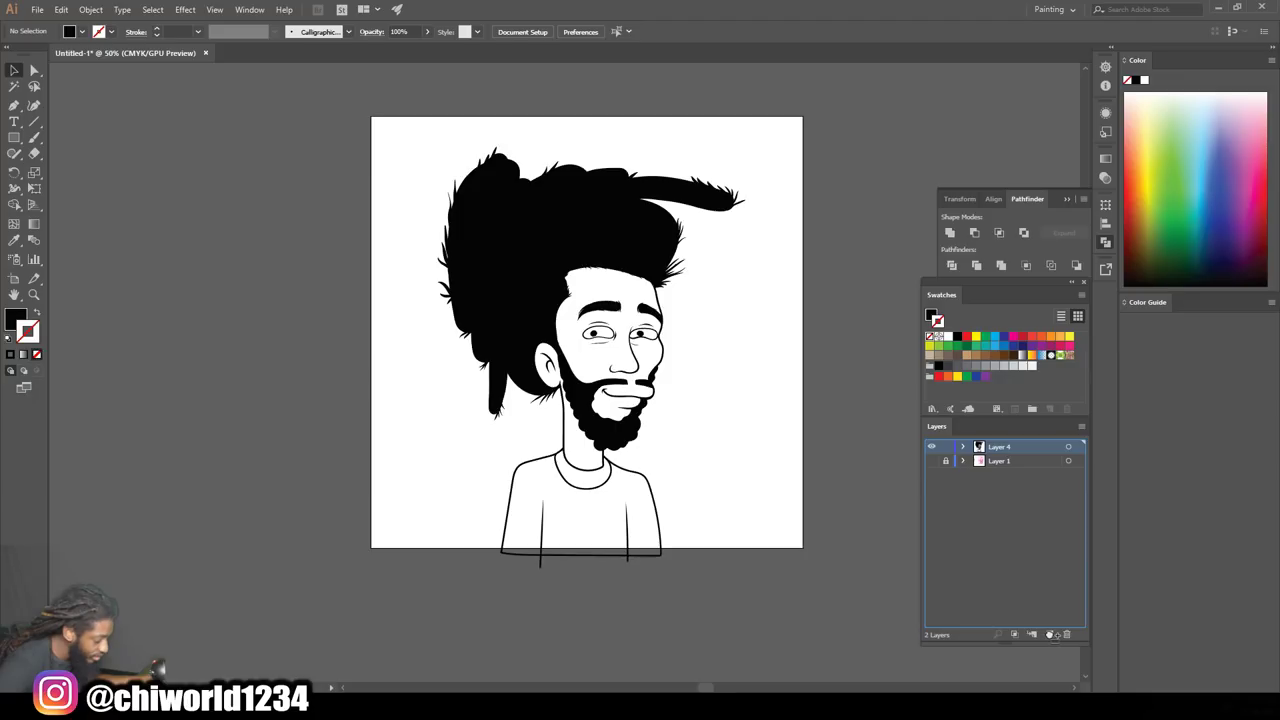
left_click_drag(1054, 634, 1049, 633)
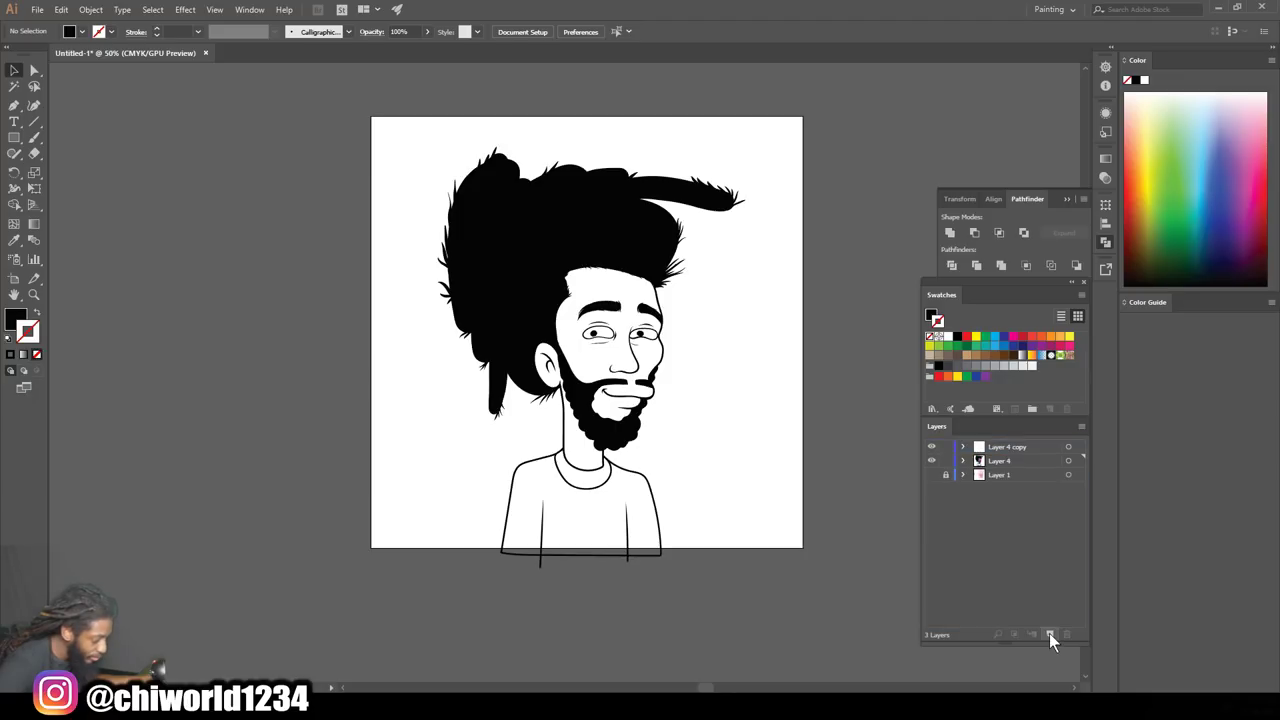
left_click(945, 447)
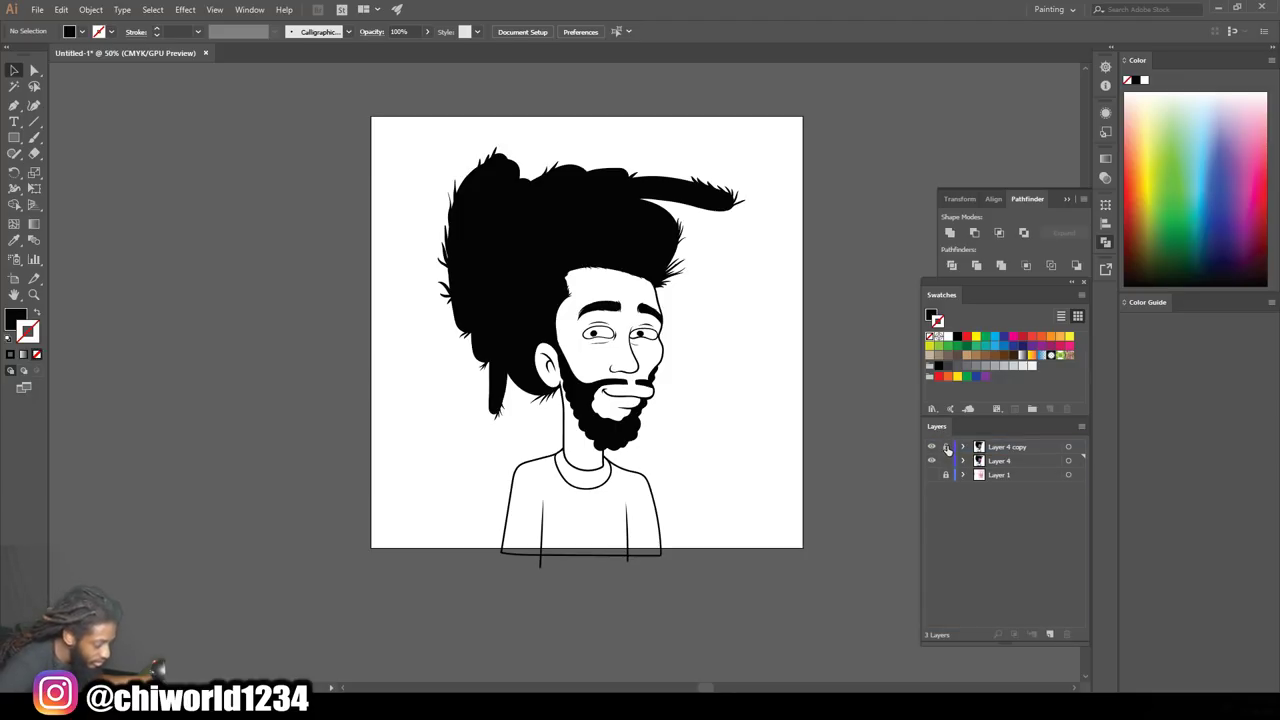
left_click(1026, 460)
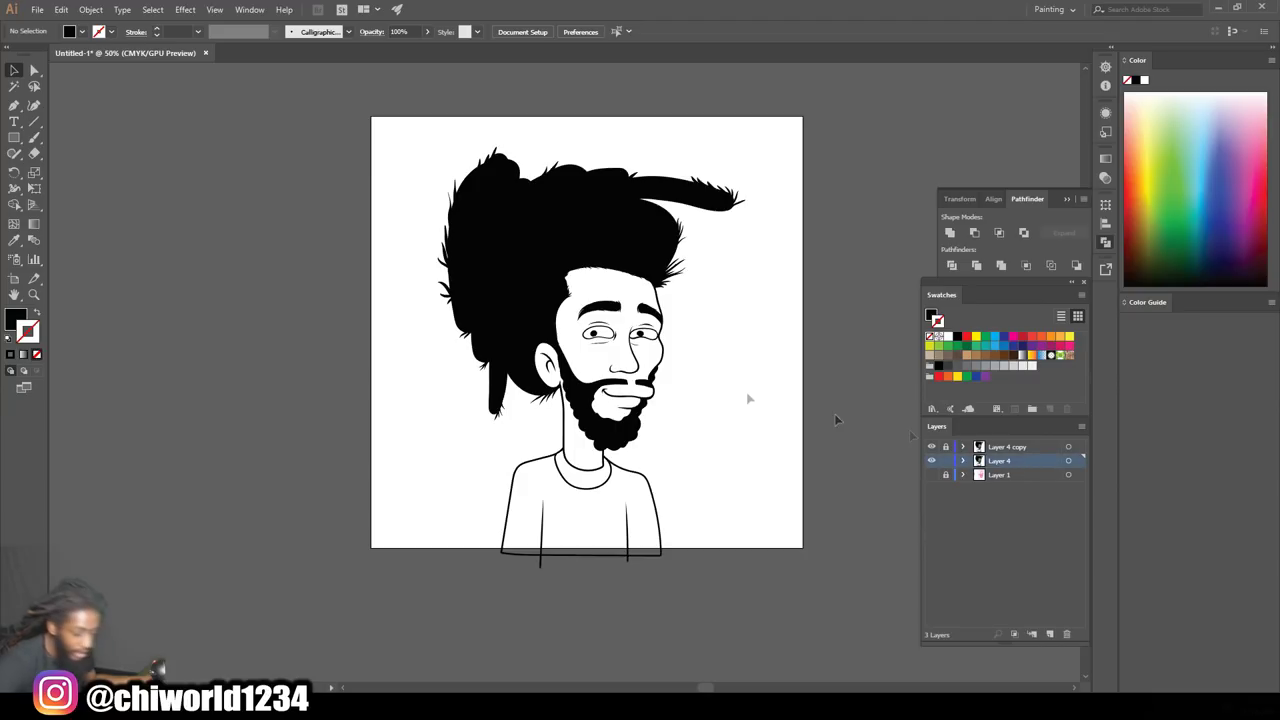
Set the fill colour to the tan skin tone D69467
left_click(979, 357)
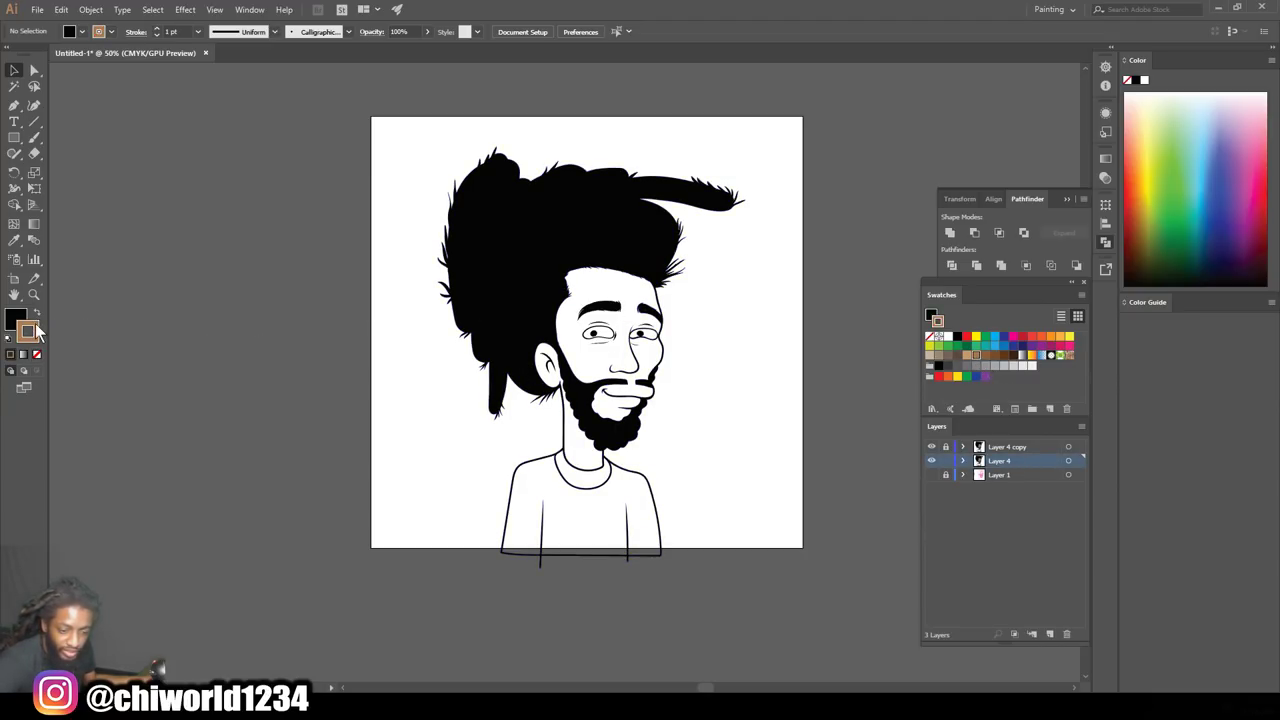
double_click(28, 331)
left_click_drag(789, 414, 807, 410)
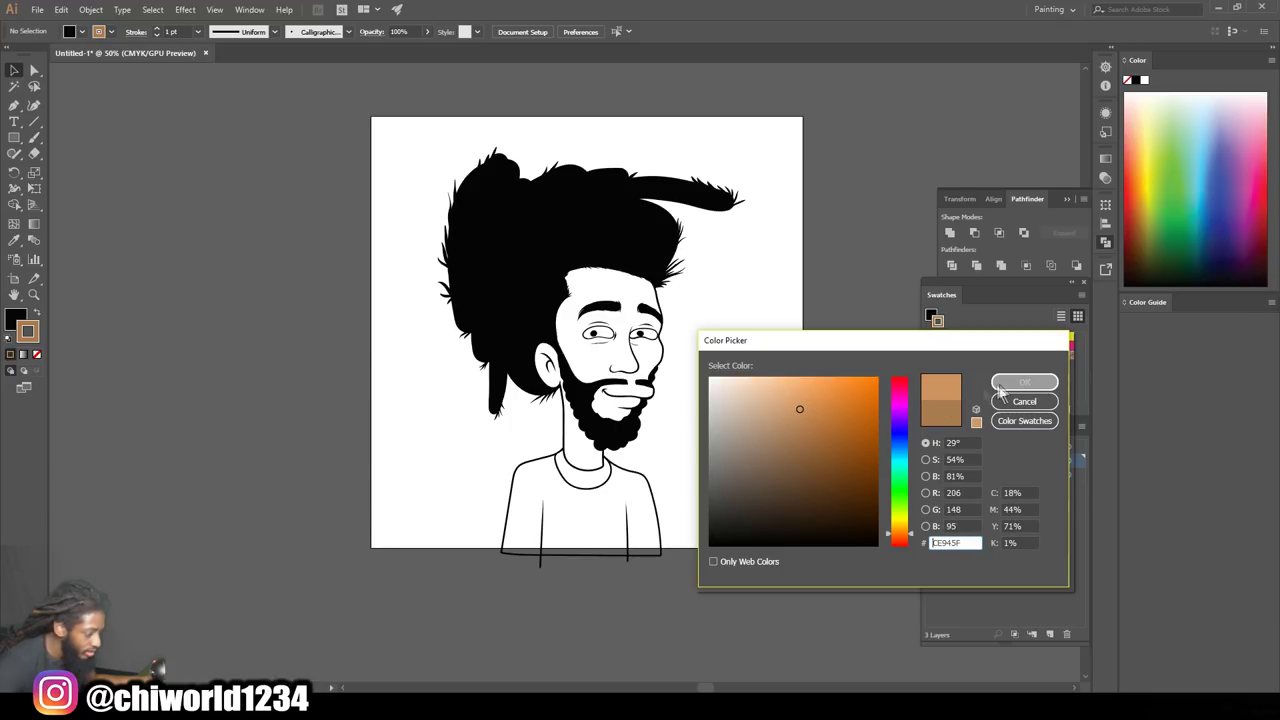
left_click_drag(896, 535, 897, 540)
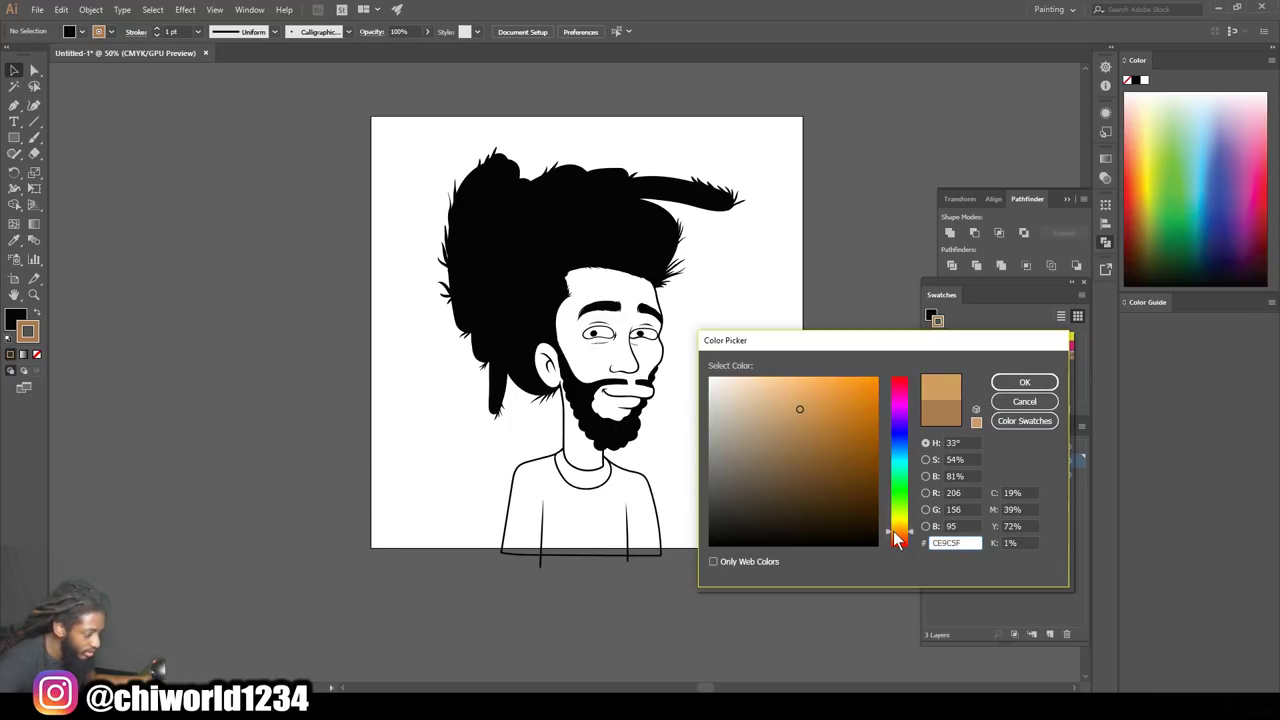
left_click_drag(801, 410, 798, 403)
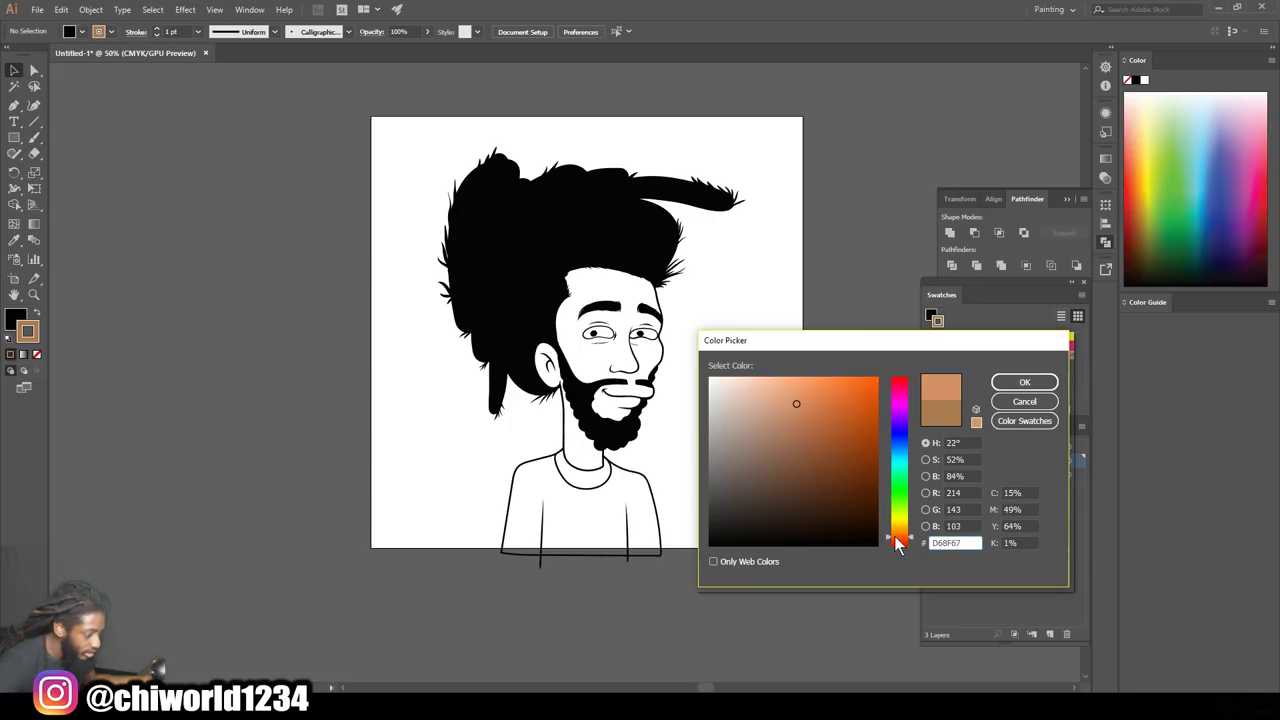
left_click(1020, 382)
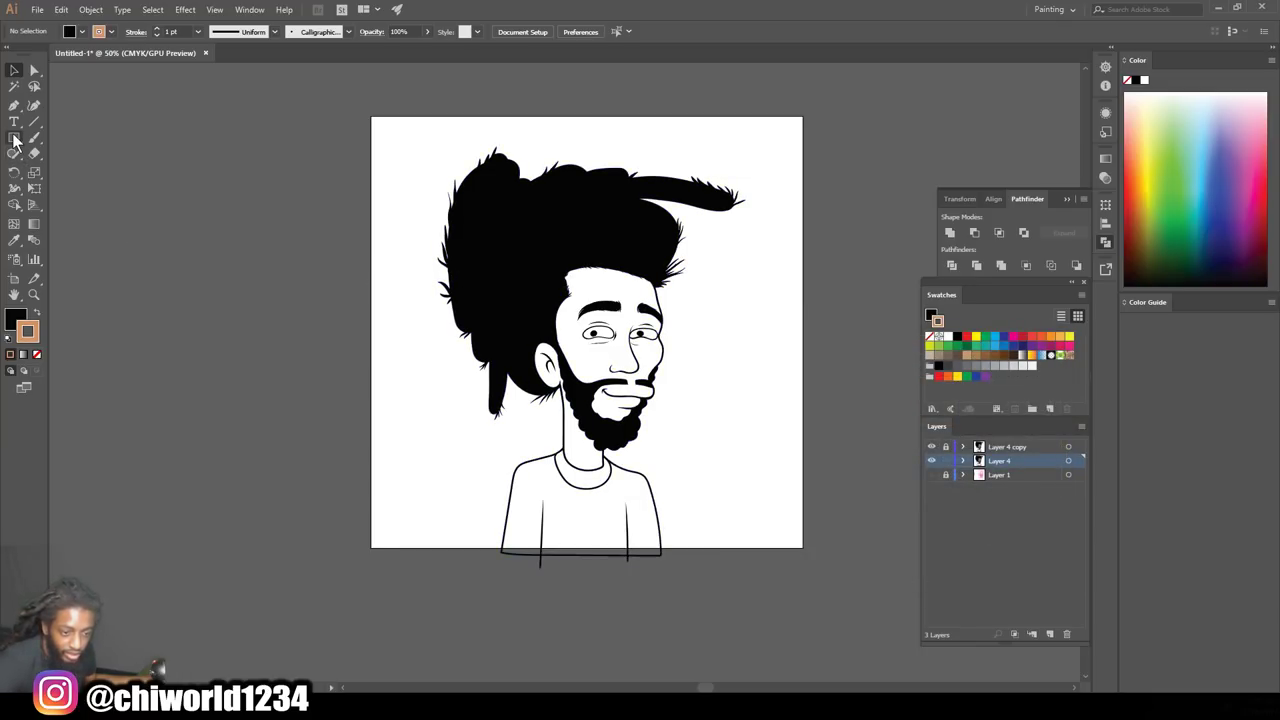
Draw a tan rectangle over the whole artboard and send it behind the drawing
left_click(14, 139)
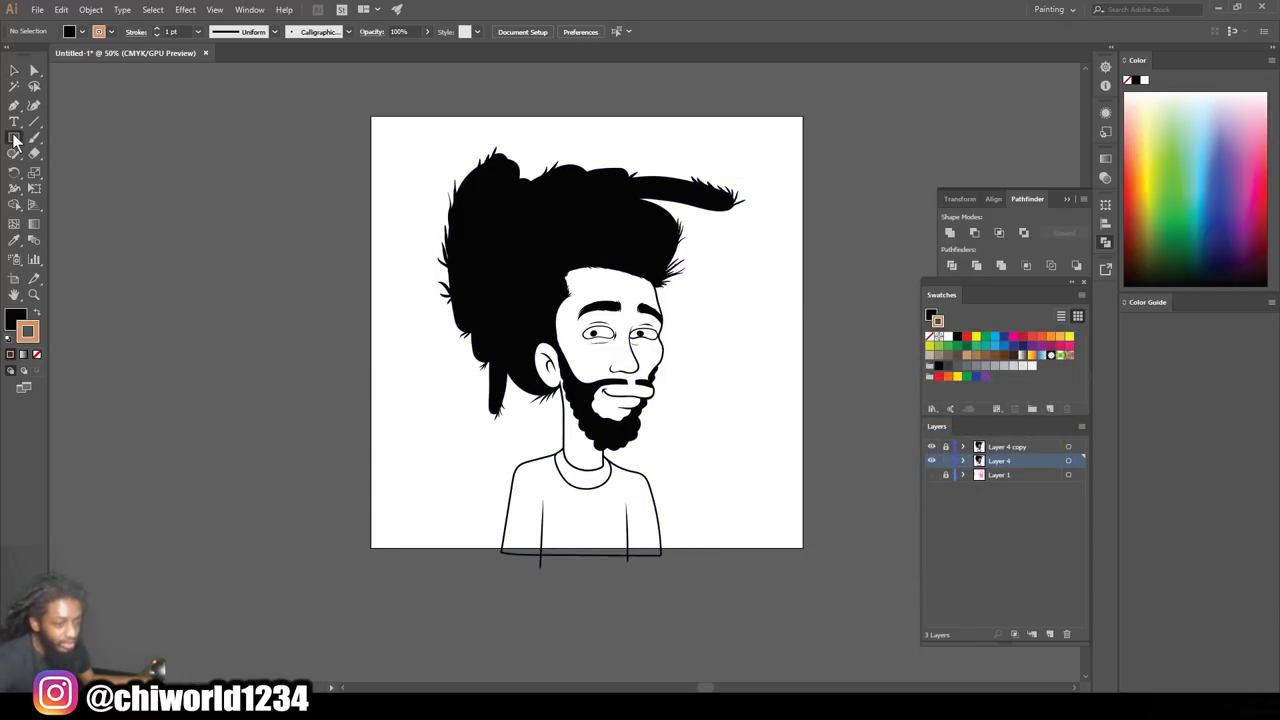
left_click_drag(389, 117, 827, 603)
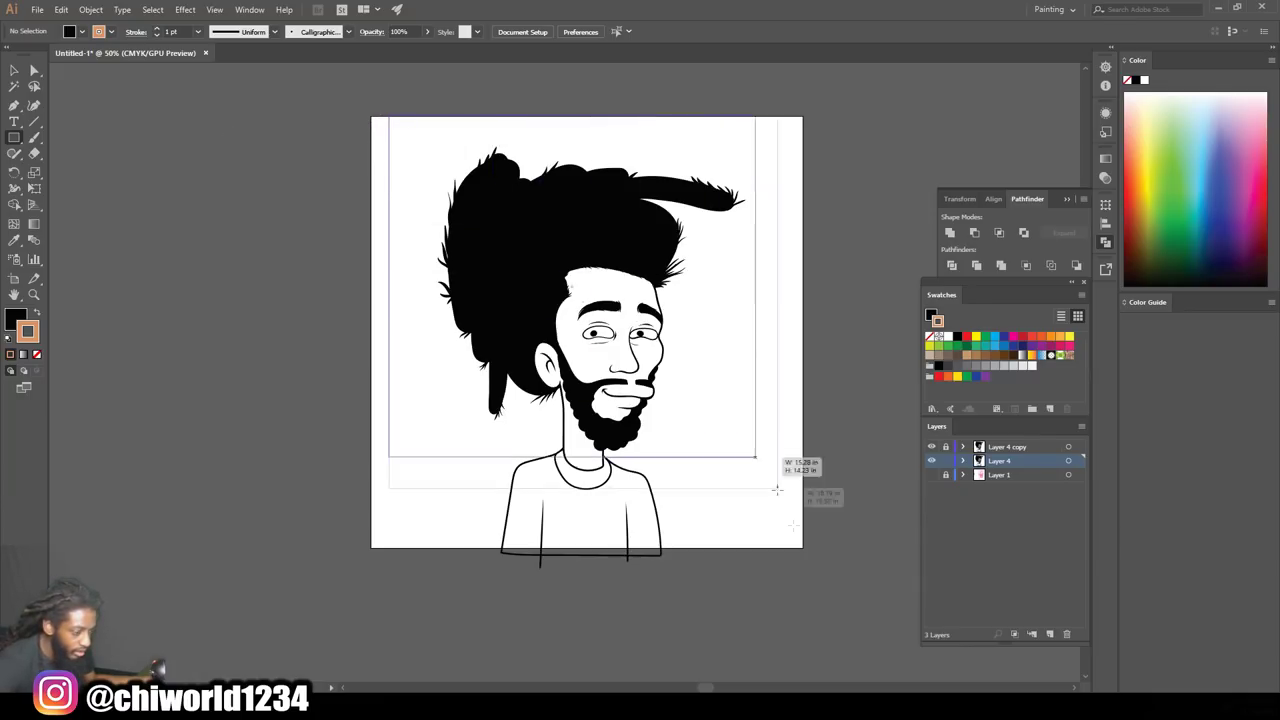
left_click(37, 314)
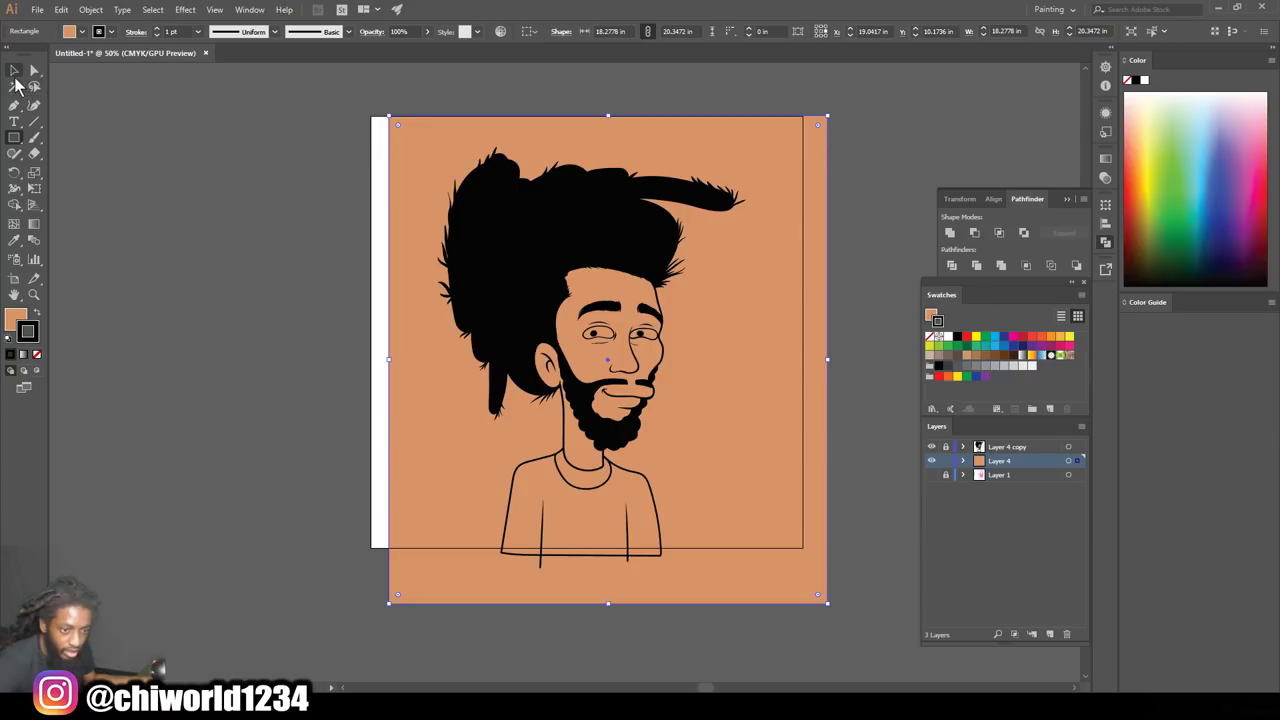
left_click(15, 75)
right_click(769, 367)
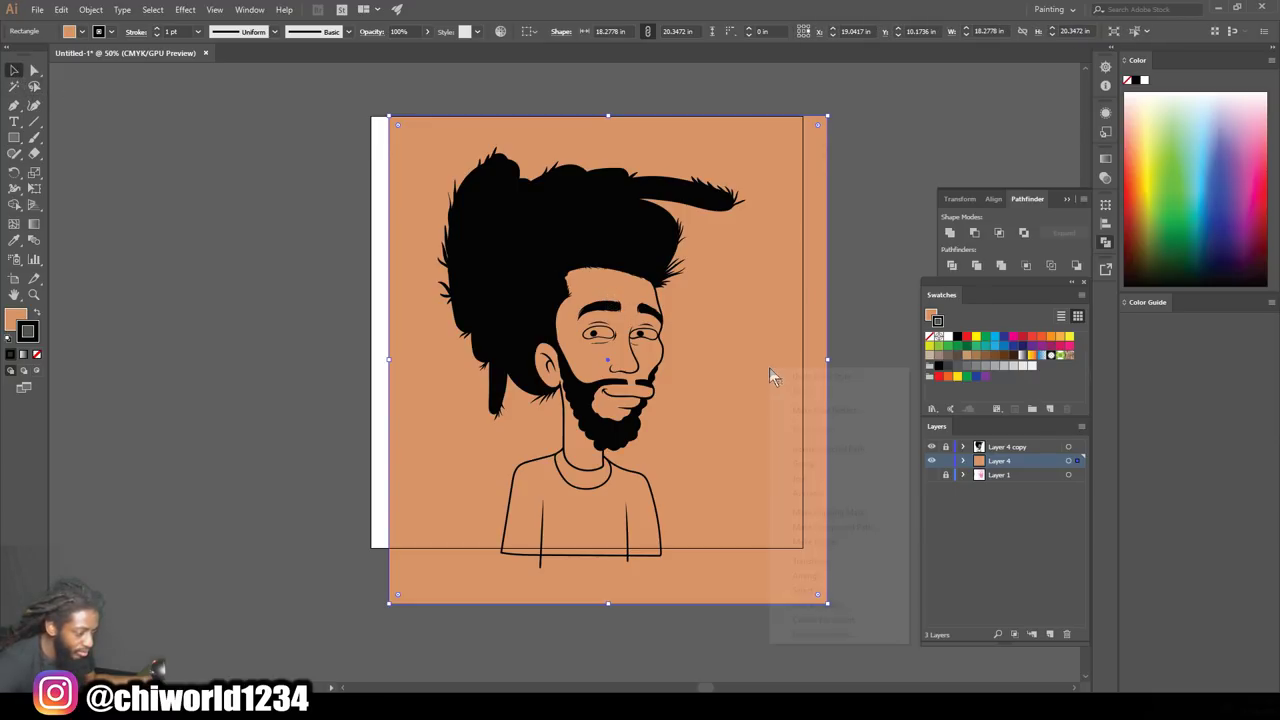
mouse_move(808, 576)
left_click(972, 620)
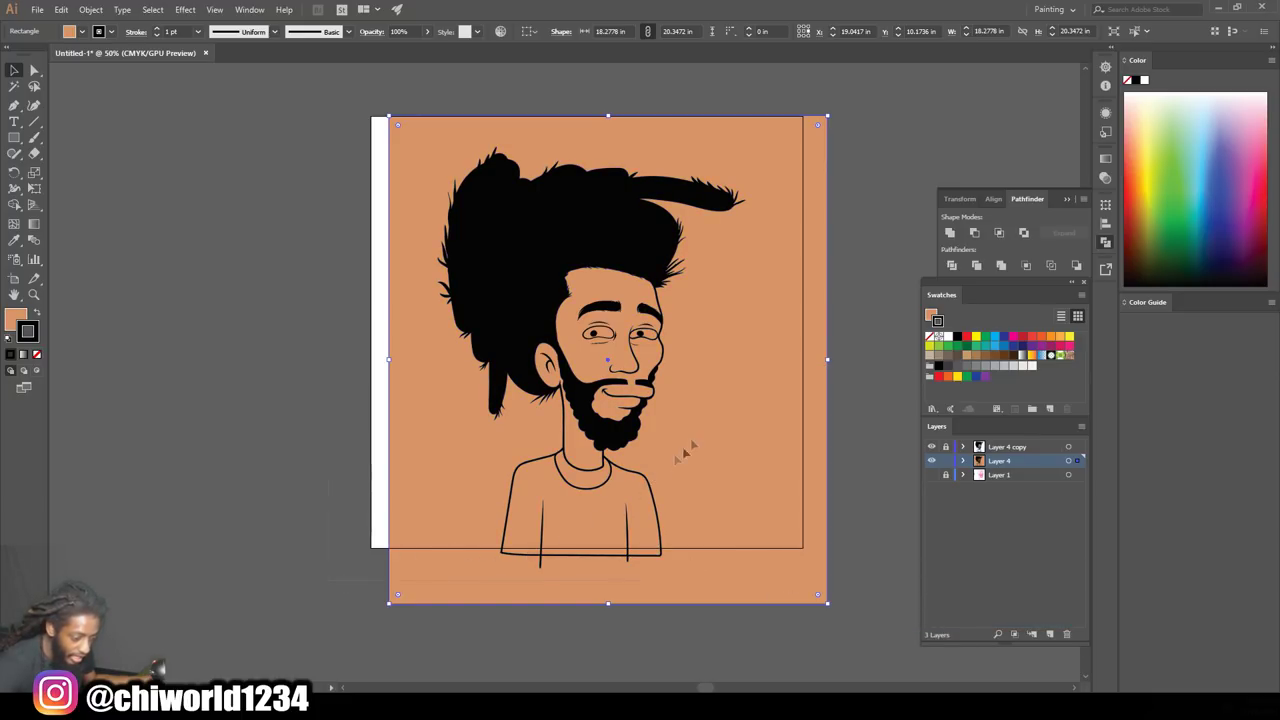
Merge all artwork with Pathfinder, then isolate the group and delete the tan background piece
scroll(760, 250, "up", 2)
key("ctrl+a")
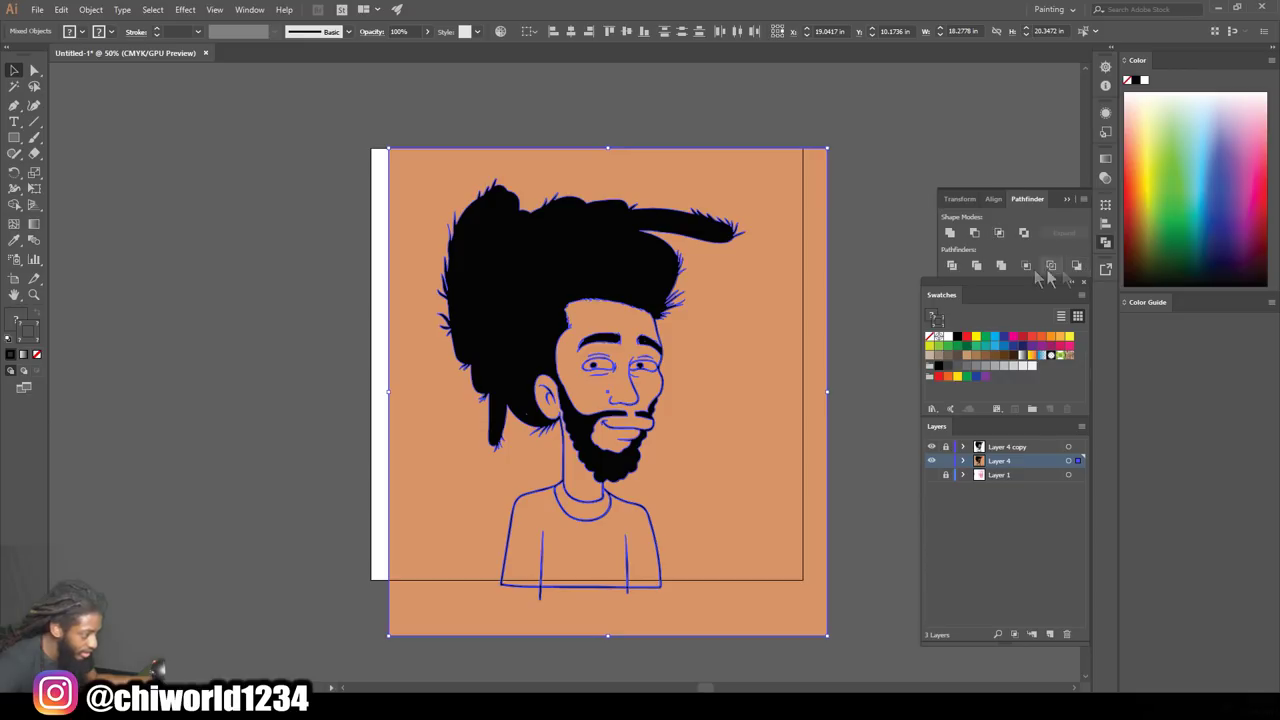
left_click(1001, 266)
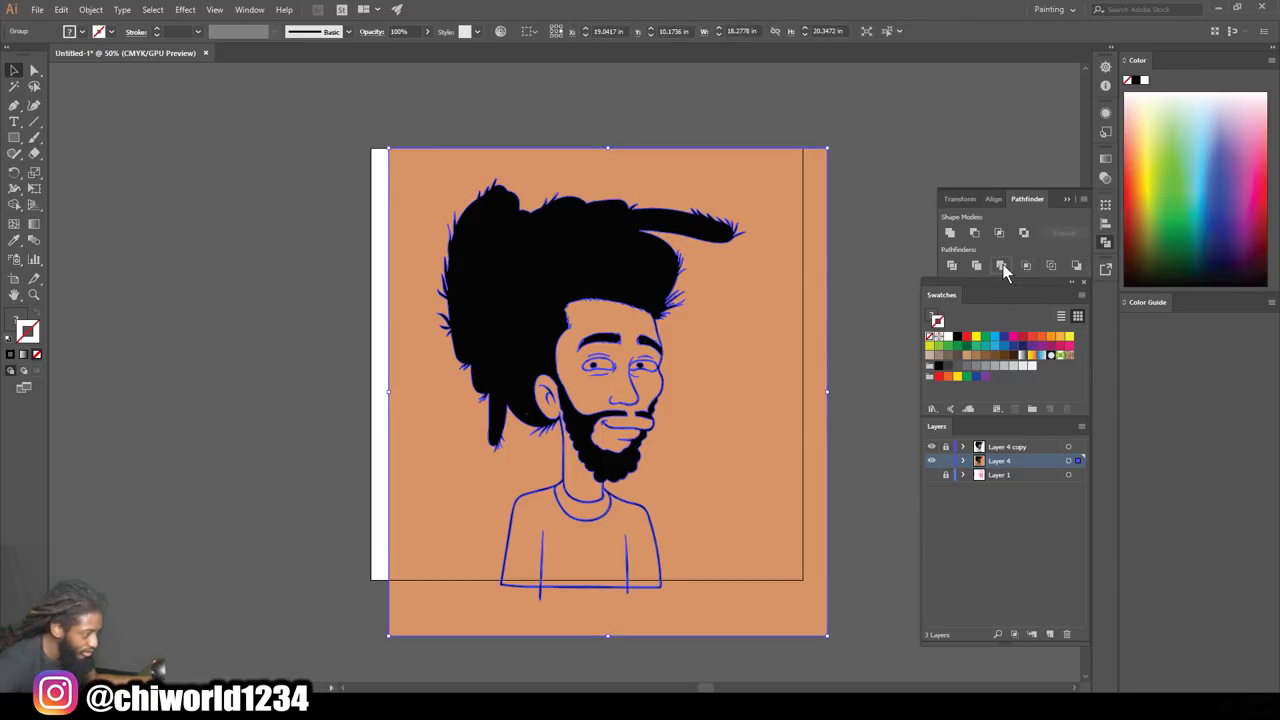
right_click(786, 315)
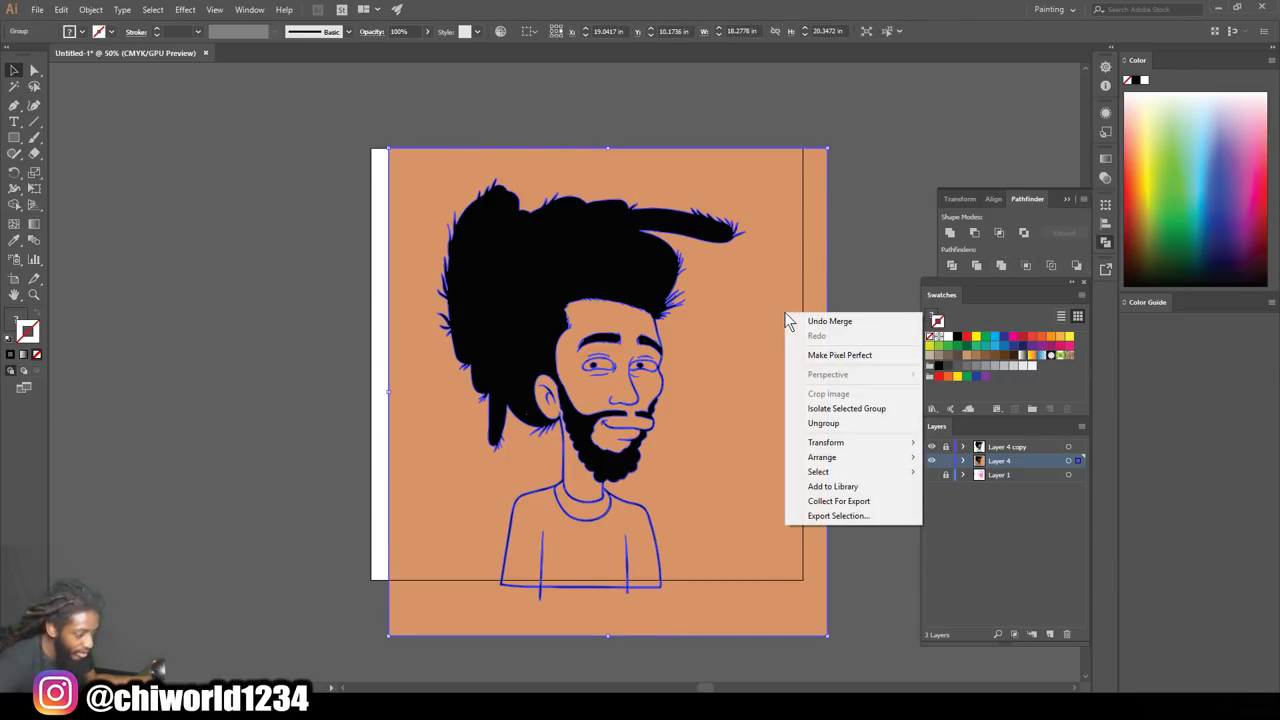
left_click(820, 409)
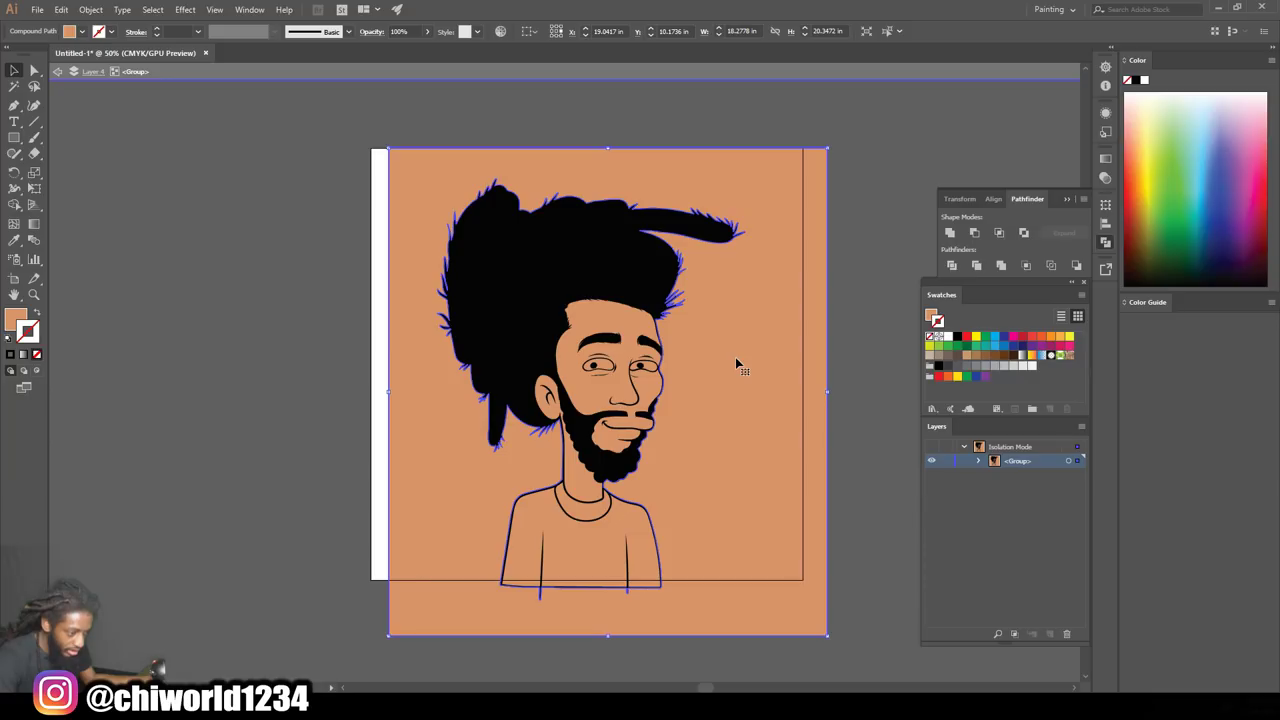
key("Delete")
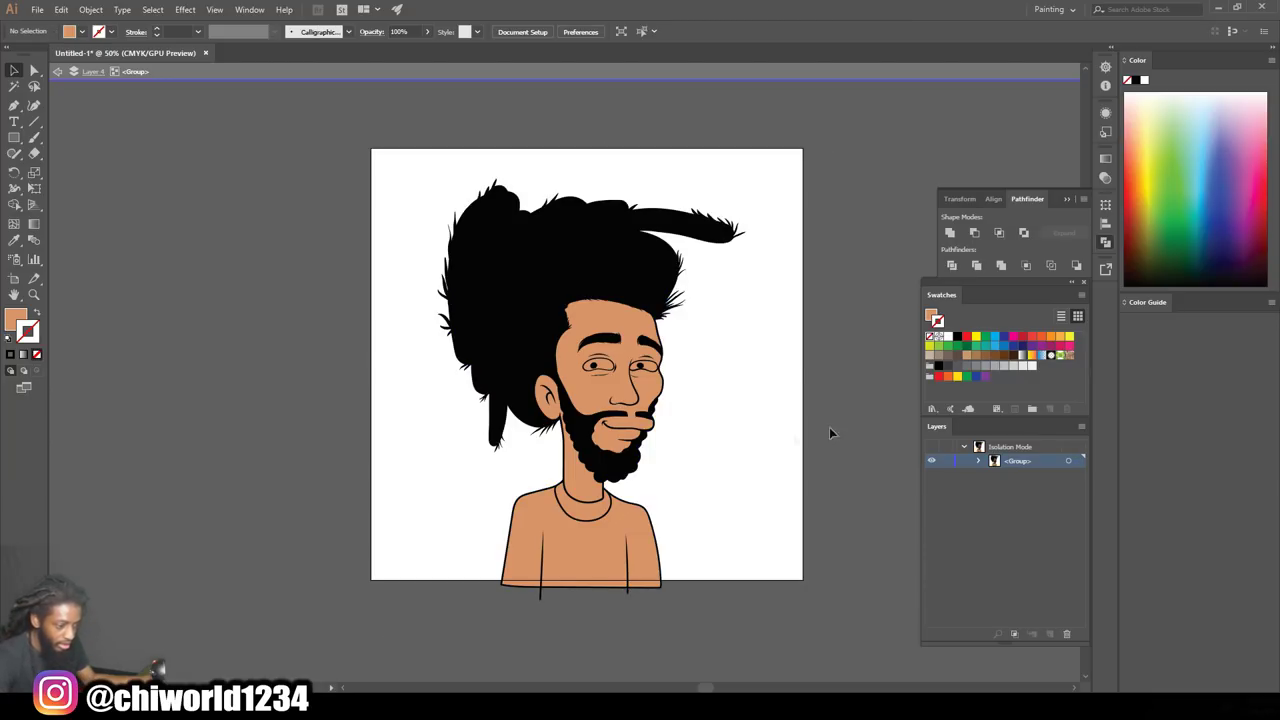
Give both eyes a white fill with no stroke
key("ctrl+minus")
key("ctrl+plus")
key("ctrl+plus")
key("ctrl+plus")
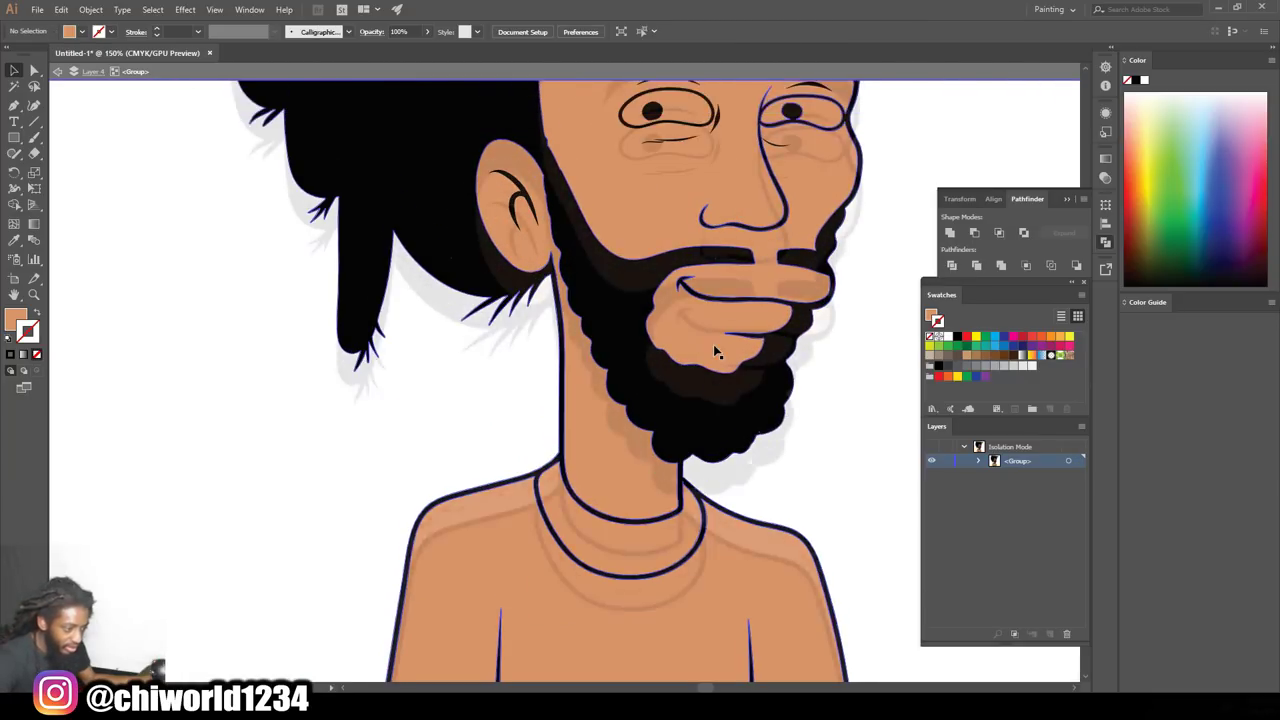
scroll(714, 350, "up", 3)
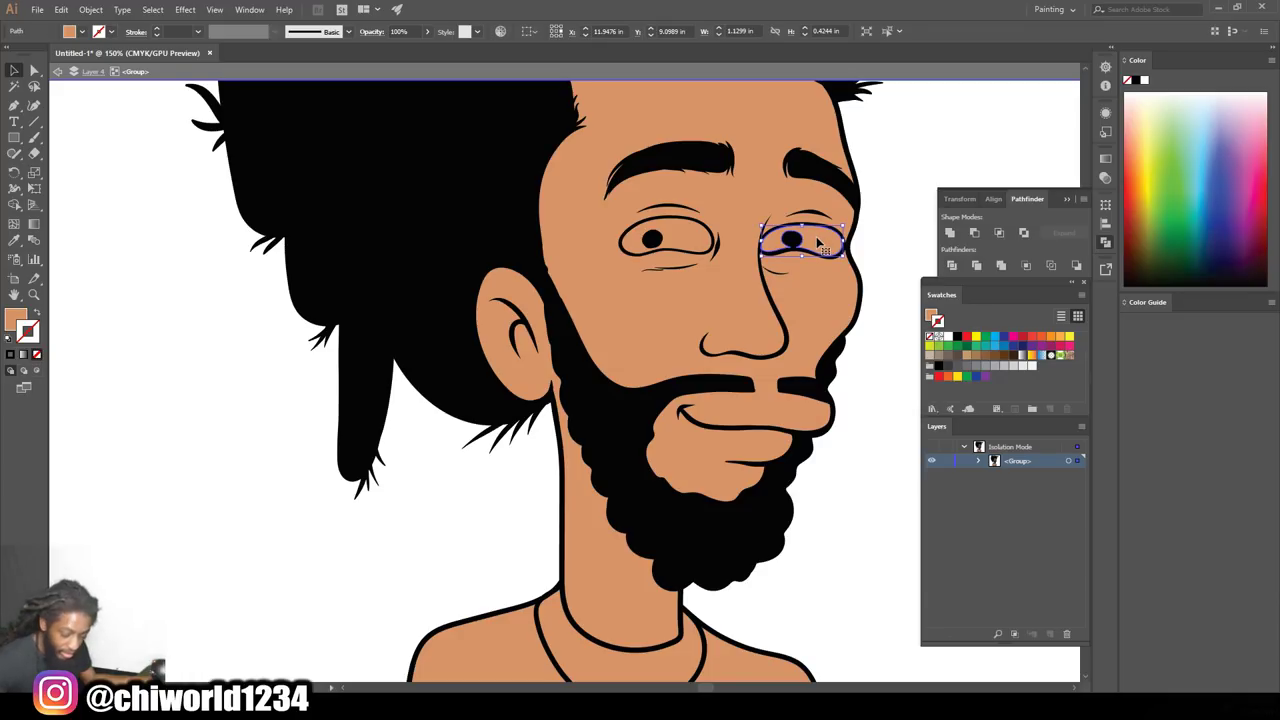
left_click(694, 235, "shift")
key("v")
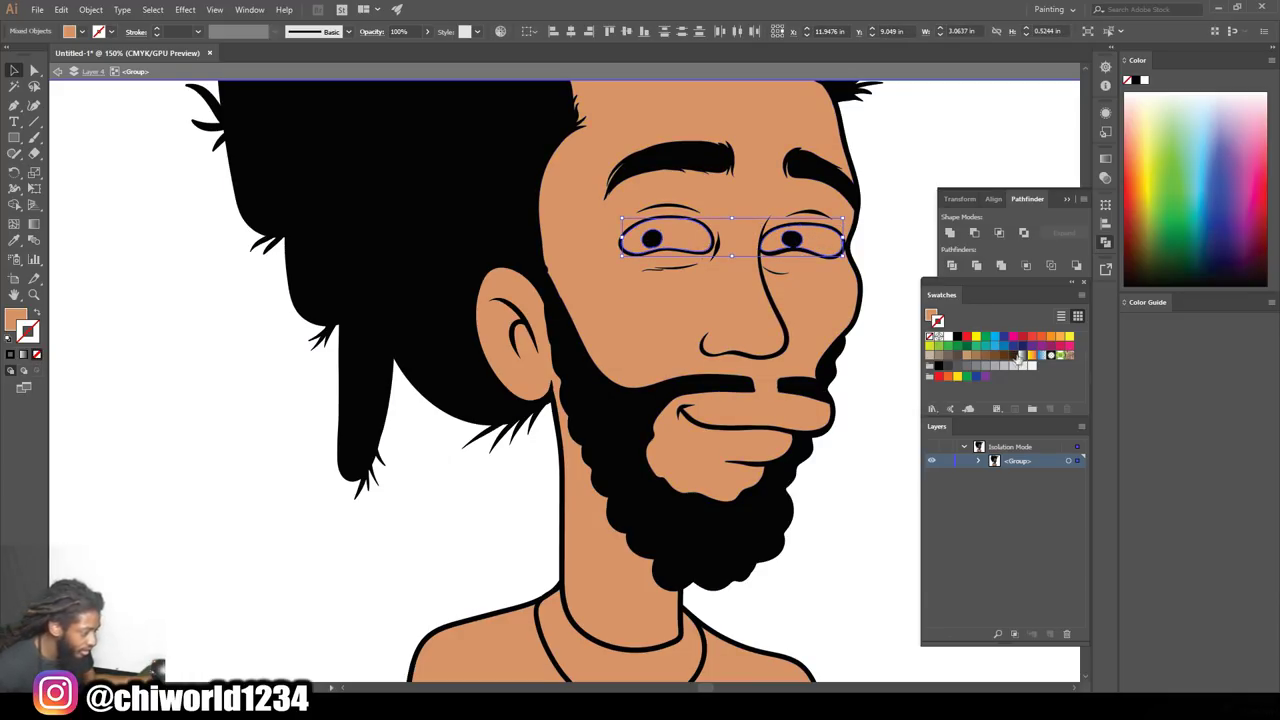
left_click(1021, 366)
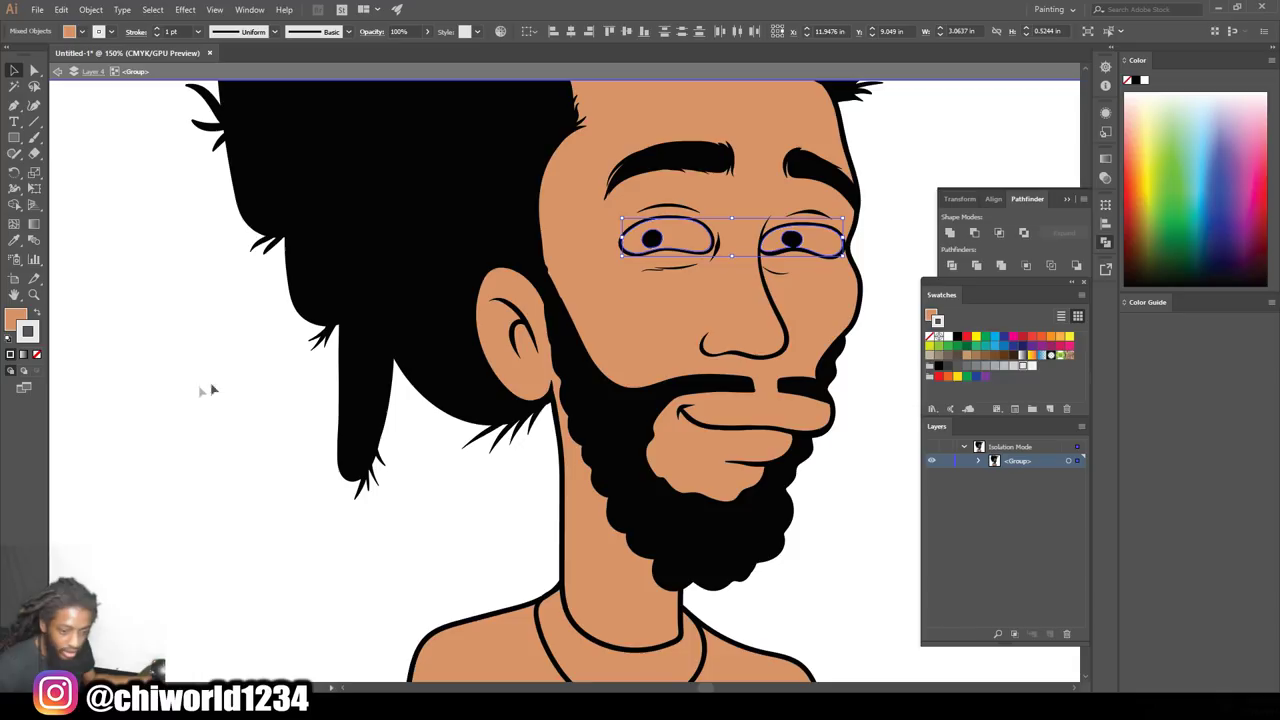
left_click(37, 314)
left_click(37, 354)
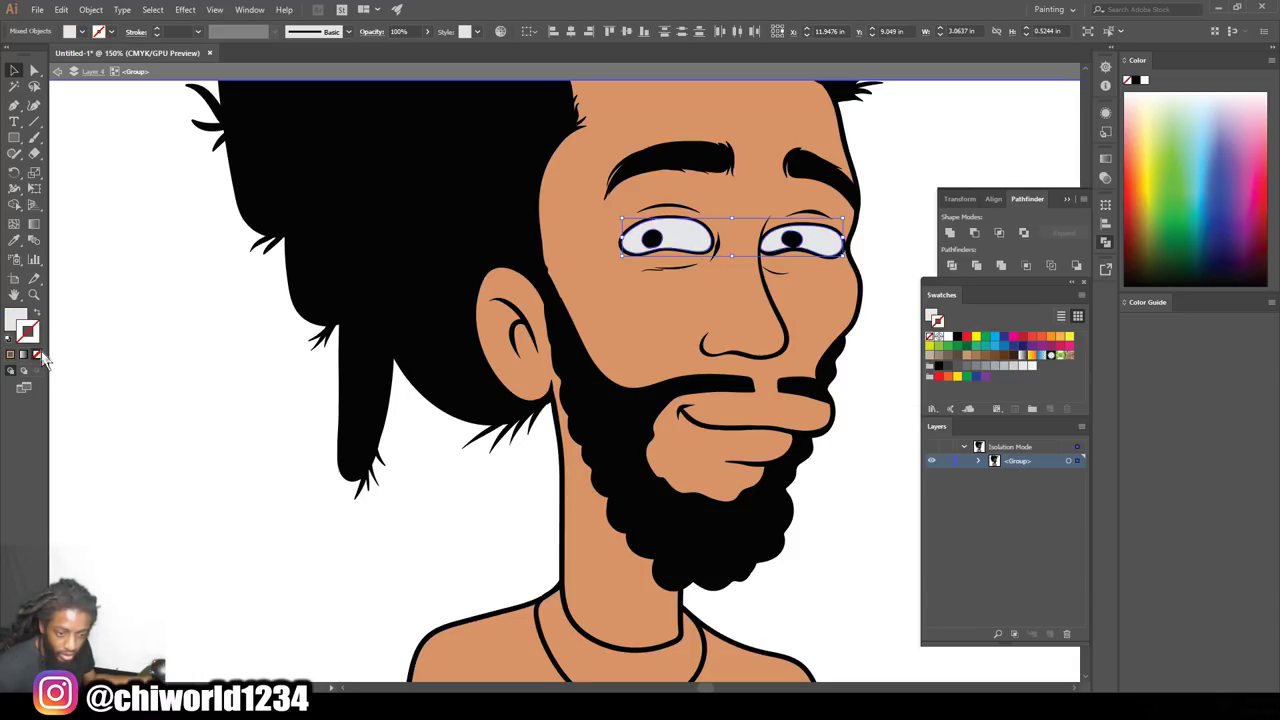
Fill the torso and the collar with dark gray
scroll(486, 420, "down", 5)
left_click(477, 490)
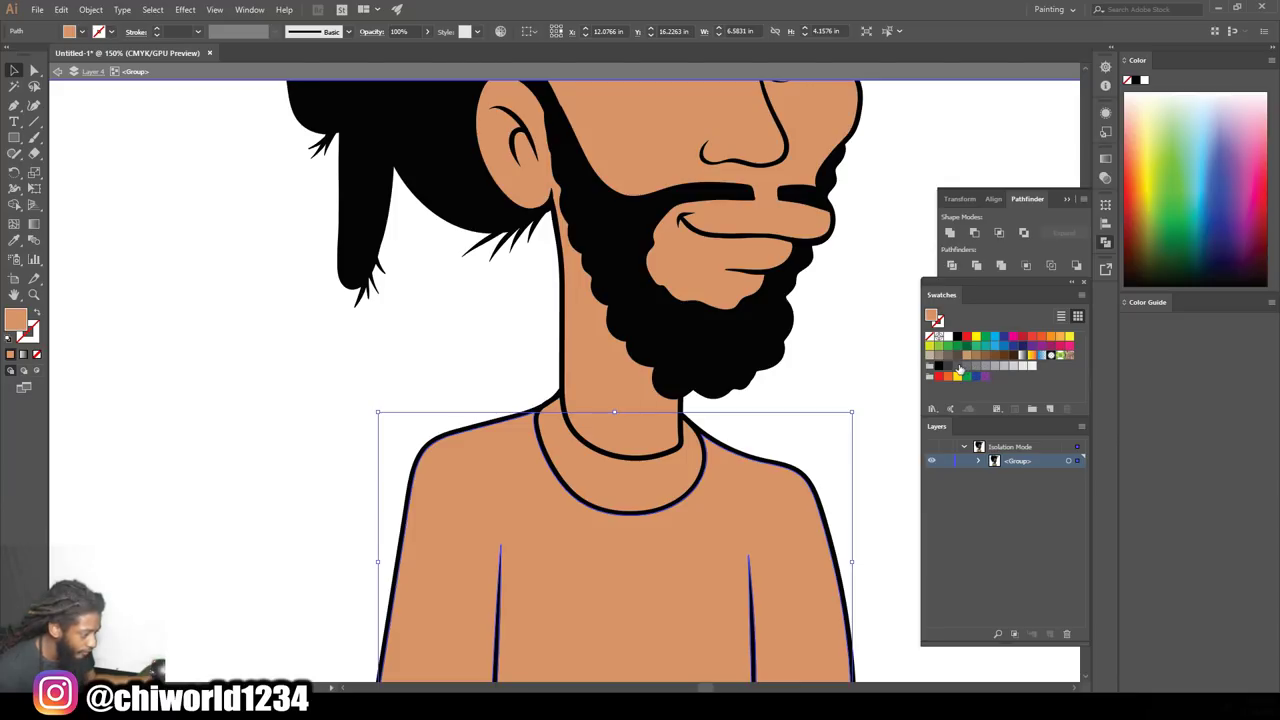
left_click(958, 366)
left_click(684, 482)
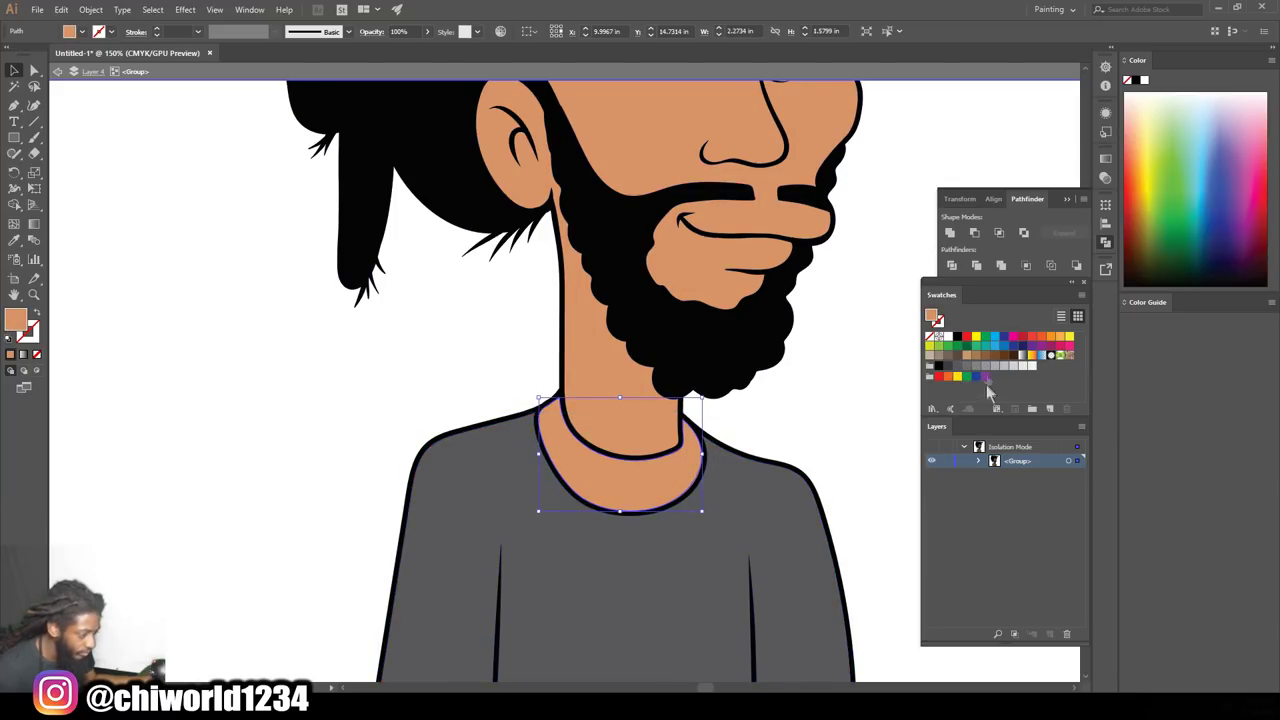
left_click(958, 366)
left_click(893, 393)
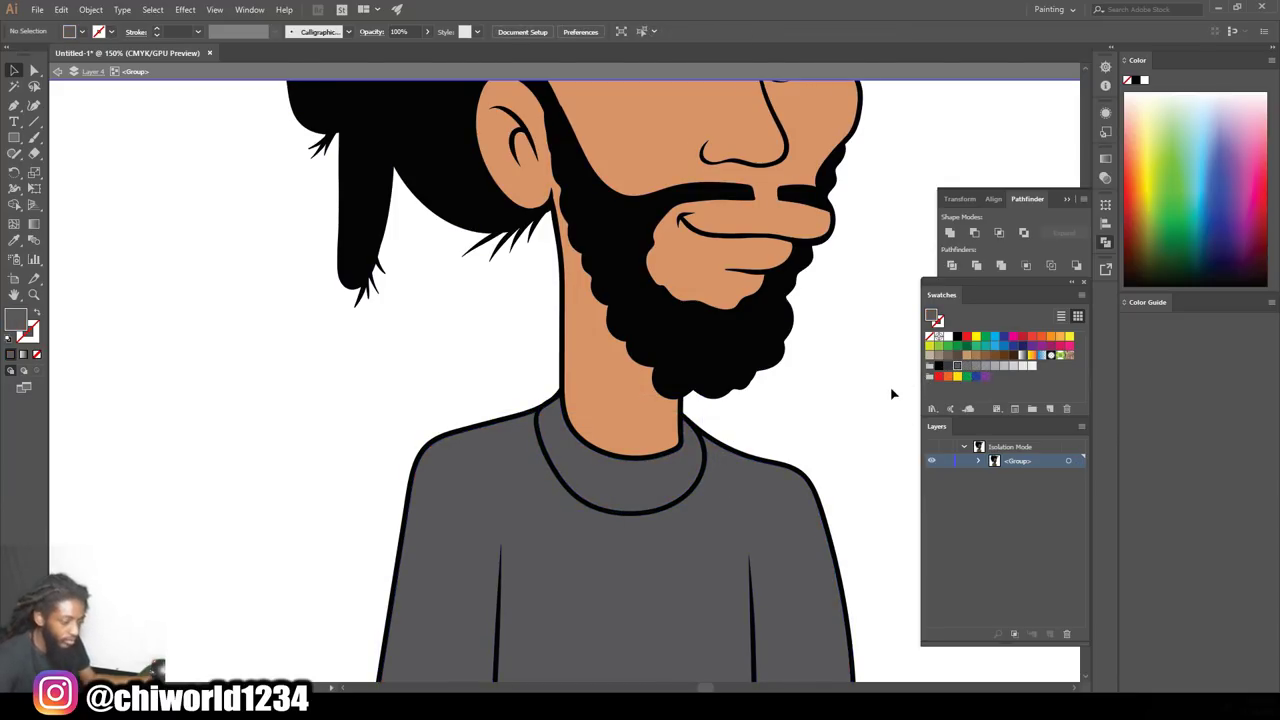
key("ctrl+minus")
key("ctrl+minus")
key("ctrl+minus")
scroll(893, 393, "up", 2)
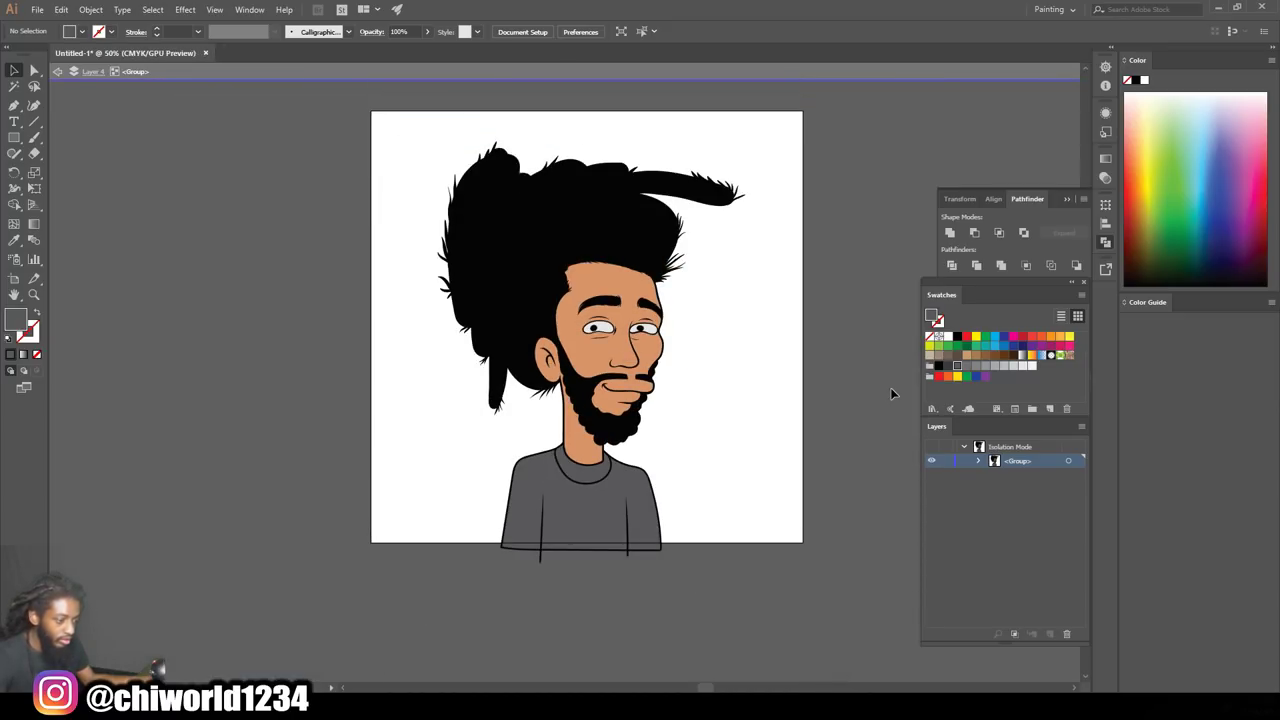
Exit the isolated group, lock Layer 4, and add a new layer for shading
key("ctrl+plus")
key("ctrl+plus")
scroll(893, 393, "down", 2)
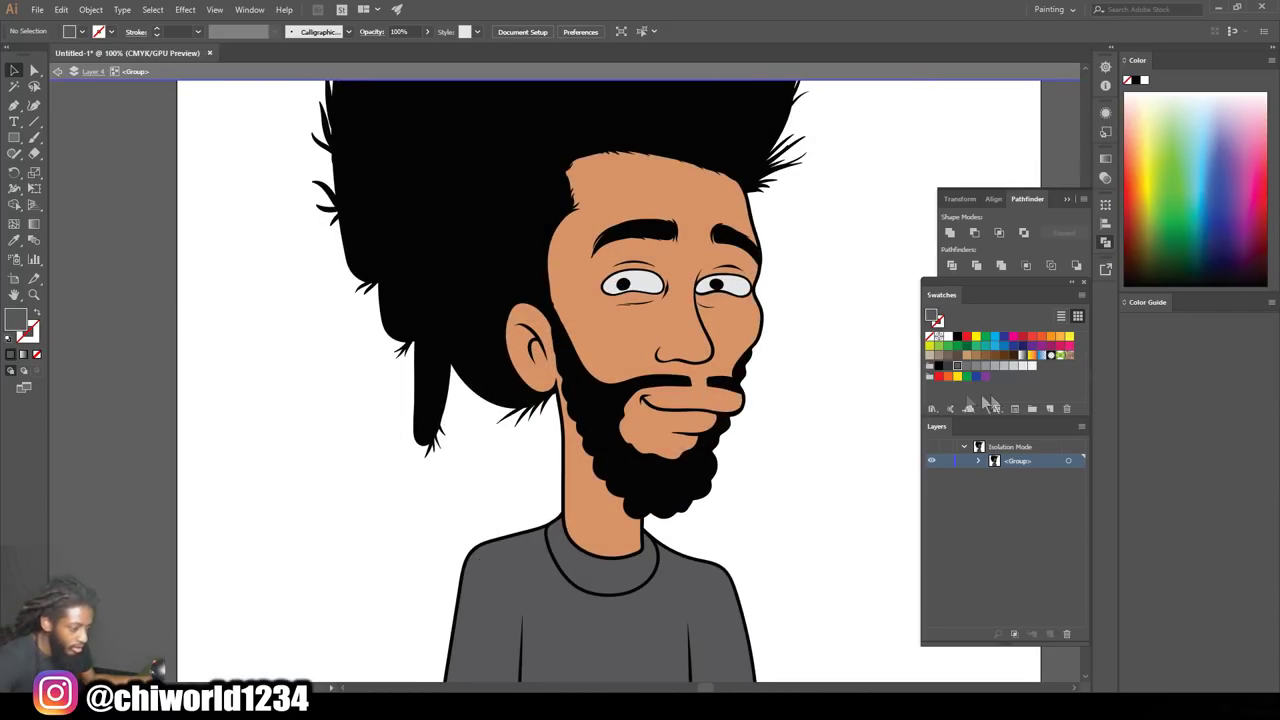
key("ctrl+minus")
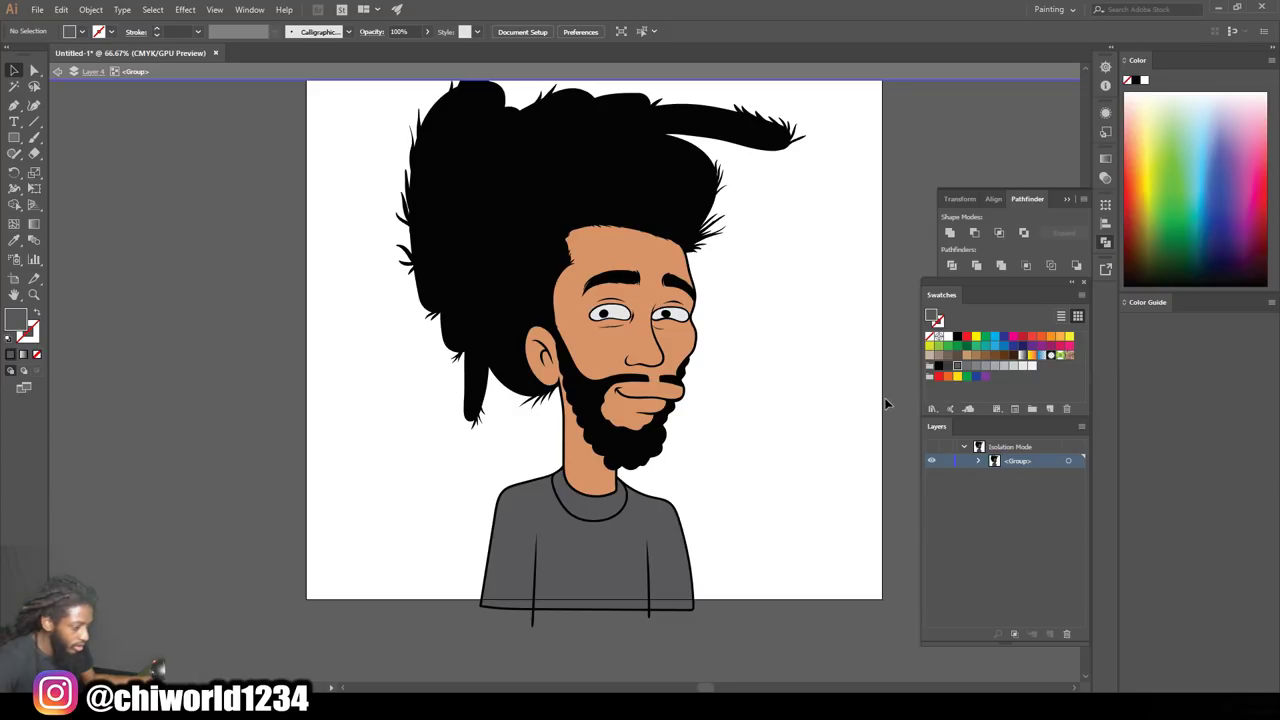
key("Escape")
key("ctrl+minus")
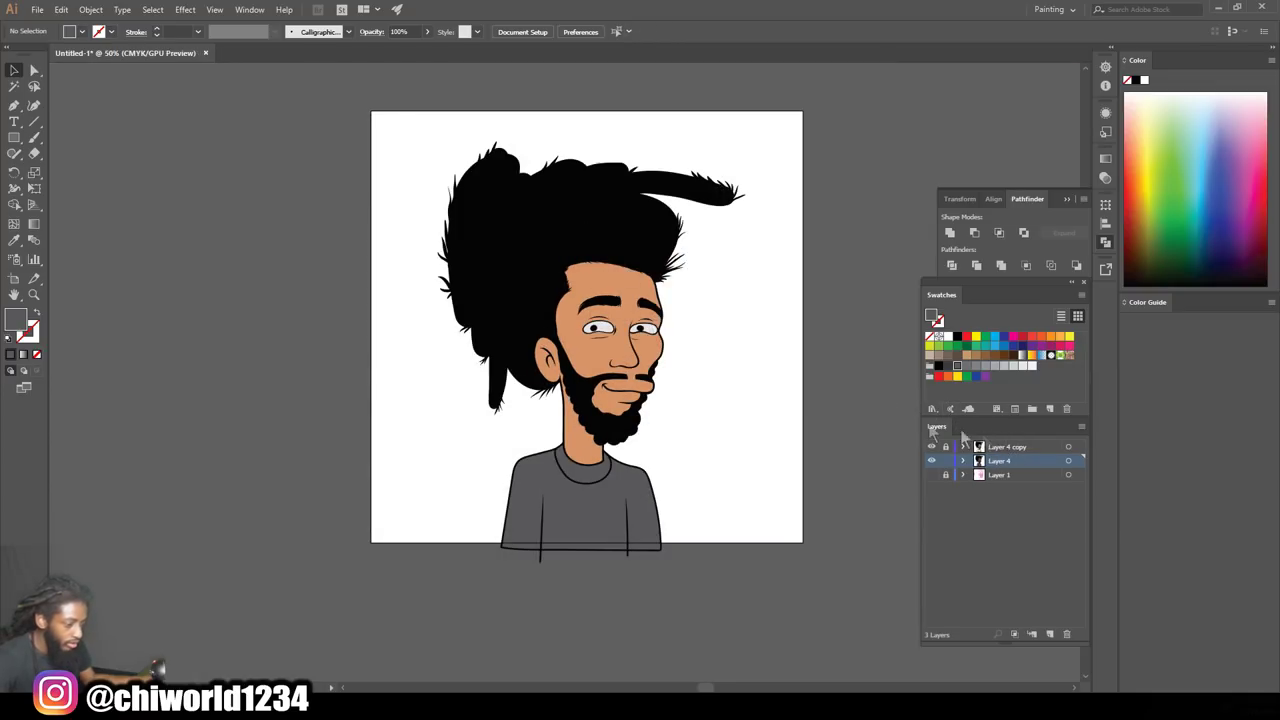
scroll(915, 423, "up", 1)
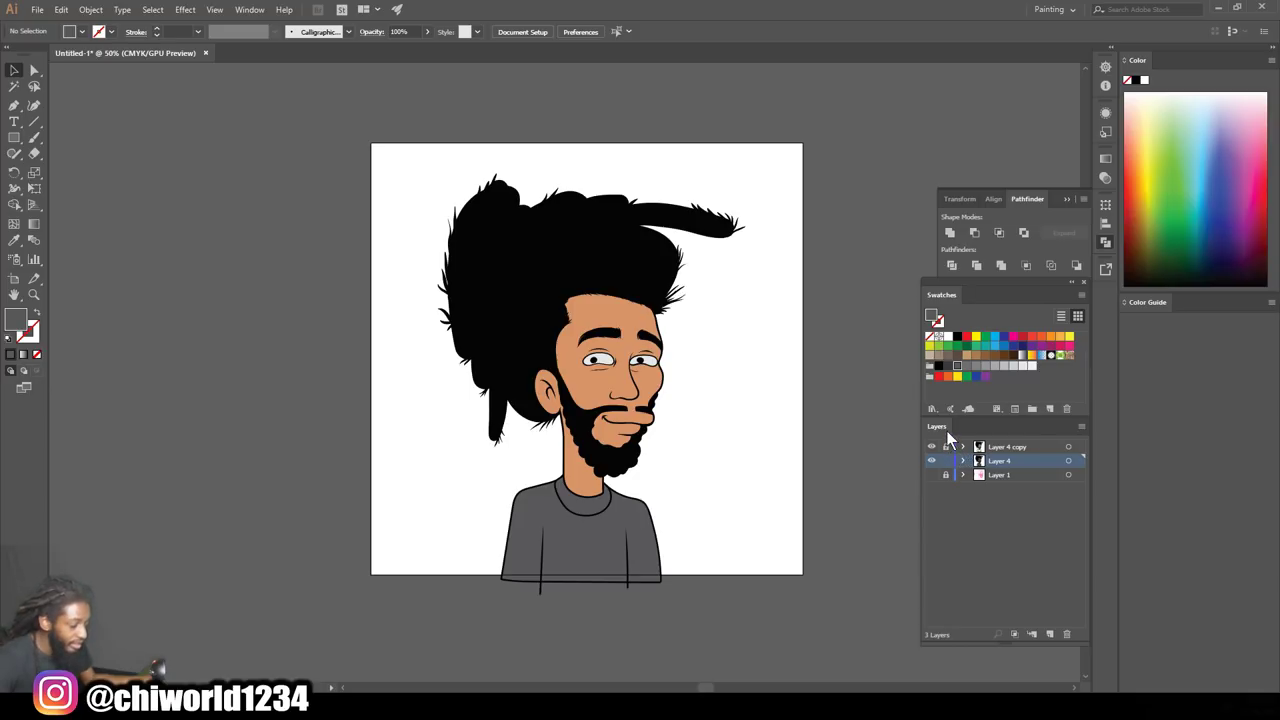
left_click(946, 461)
left_click(1050, 634)
Eyedrop the skin tone and darken it to the brown fill 935D42
key("ctrl+1")
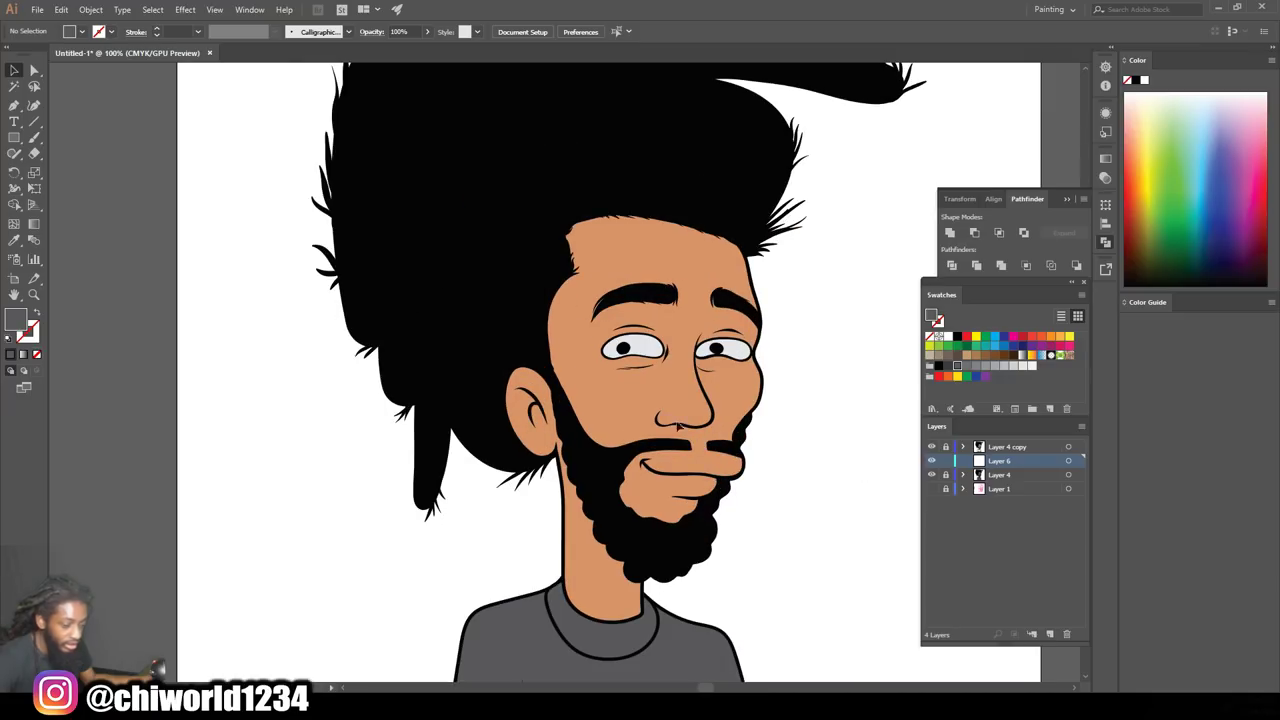
left_click(14, 238)
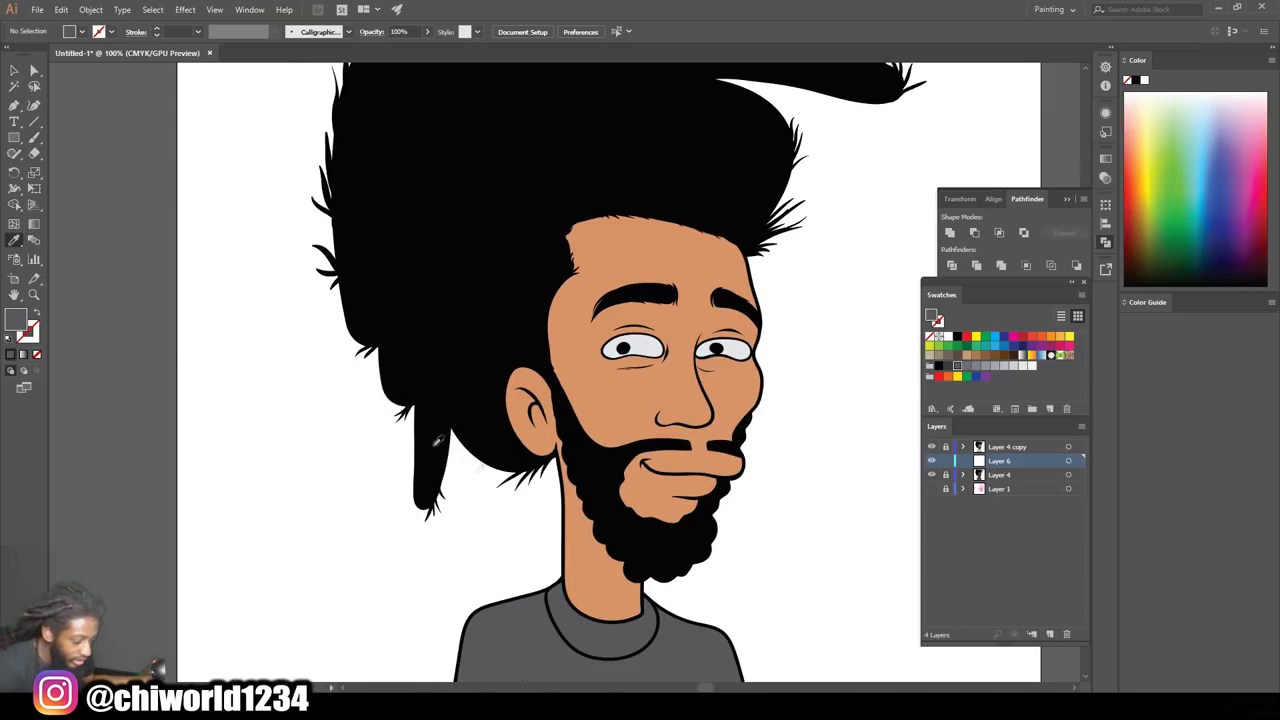
left_click(585, 560)
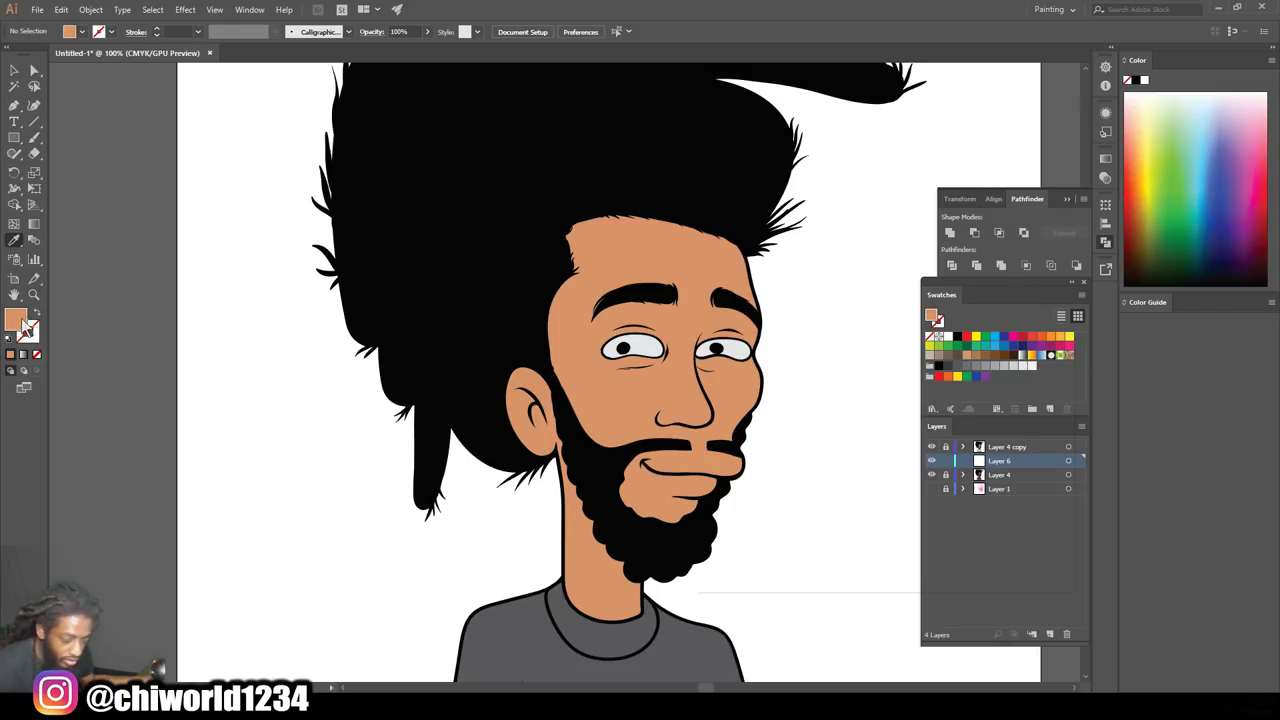
double_click(15, 318)
left_click_drag(813, 415, 802, 447)
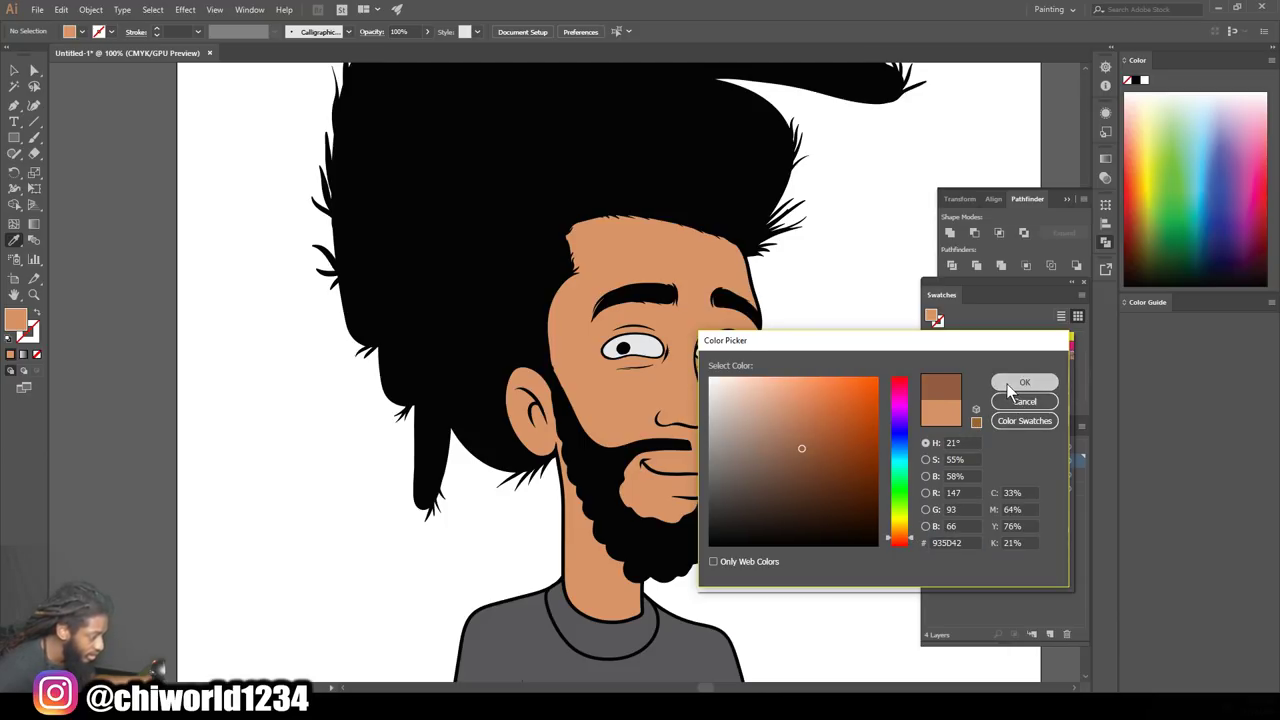
left_click(1006, 383)
left_click(33, 140)
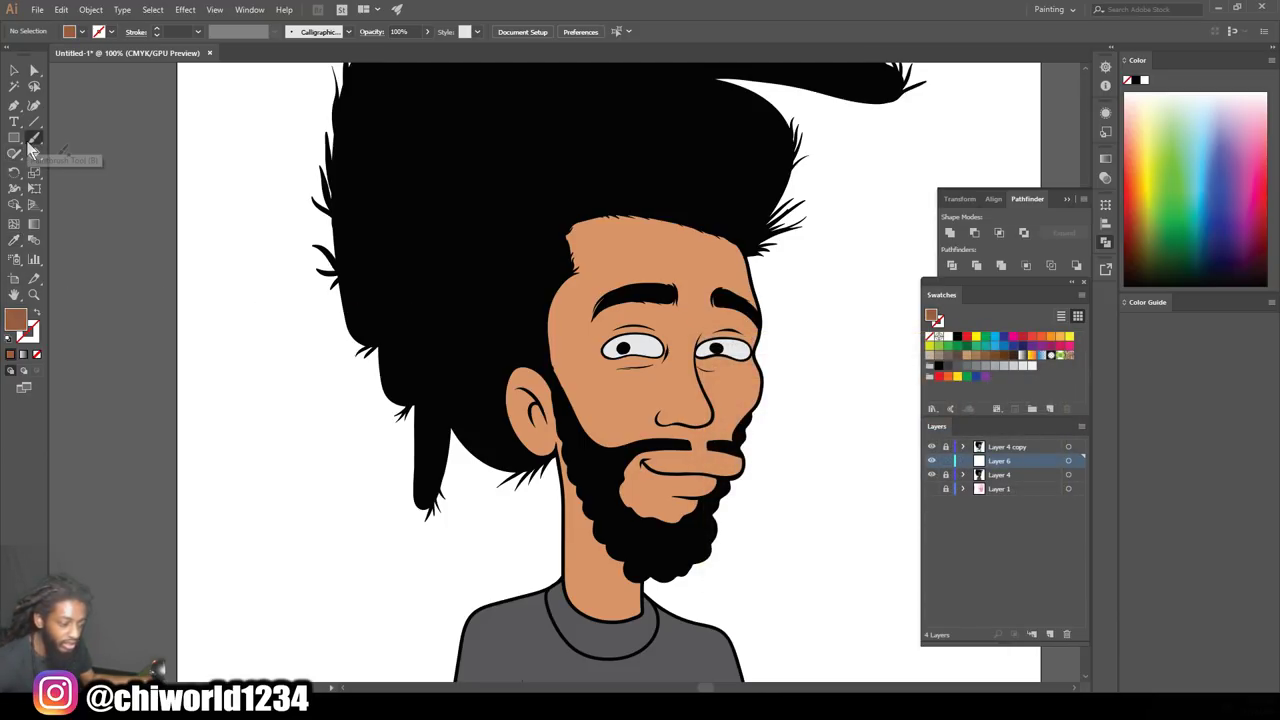
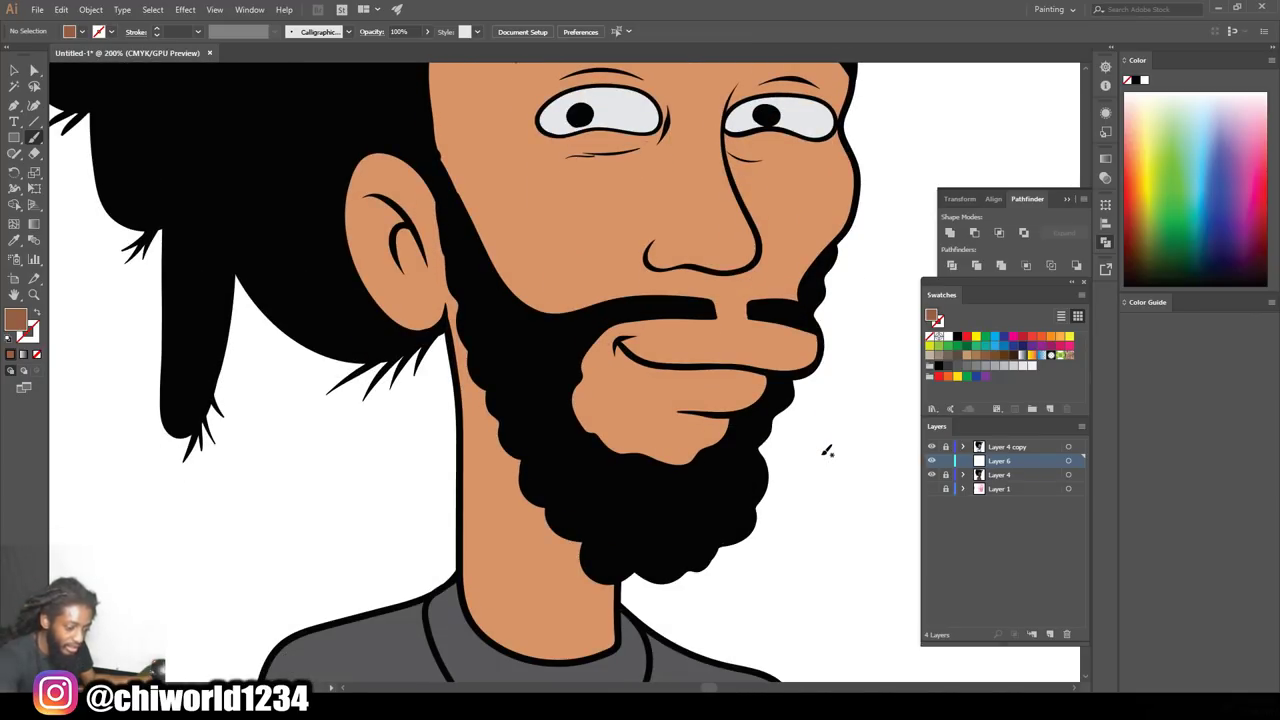
Draw thin brown guide lines up the neck and along the cheek to below the eye
left_click_drag(530, 648, 530, 375)
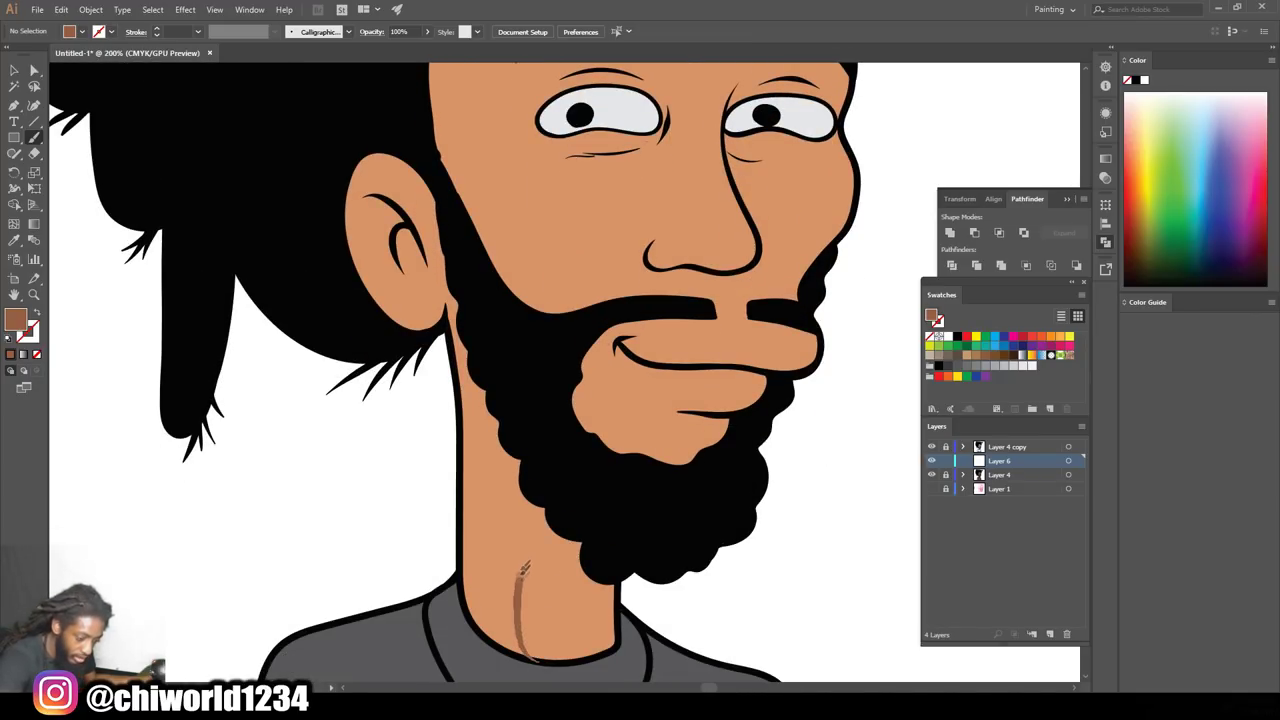
scroll(534, 396, "up", 1)
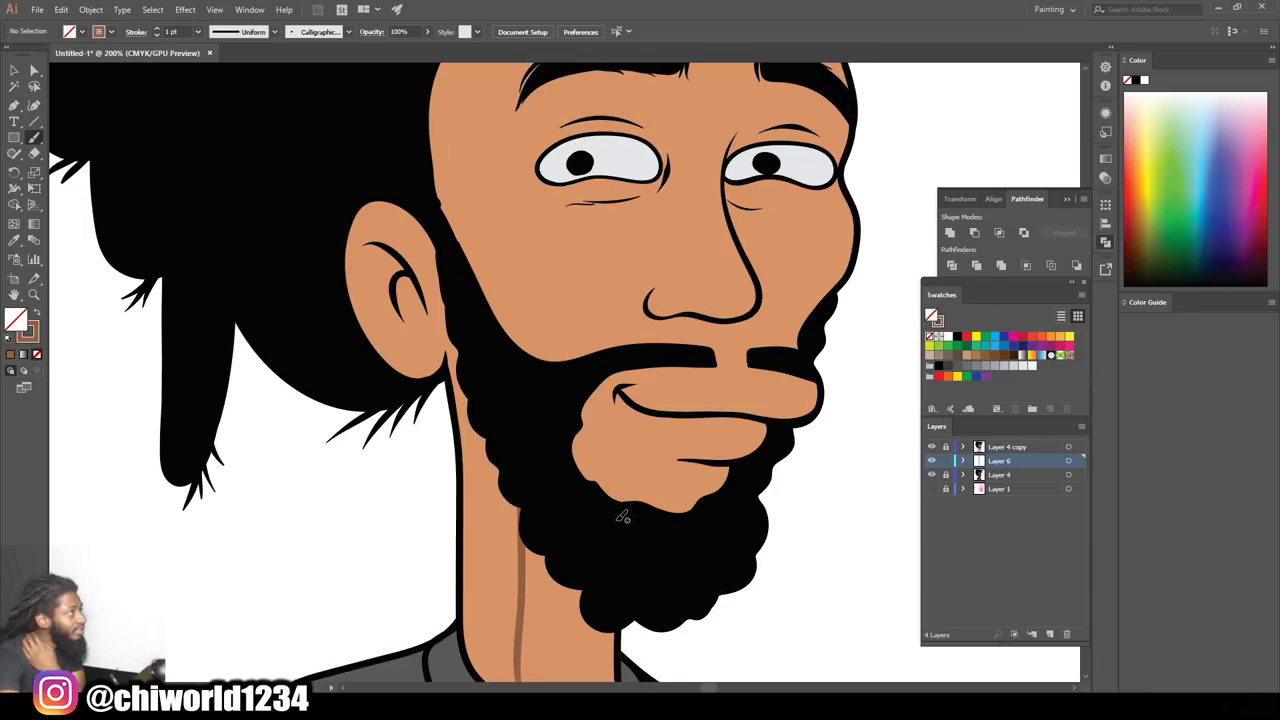
scroll(453, 360, "up", 2)
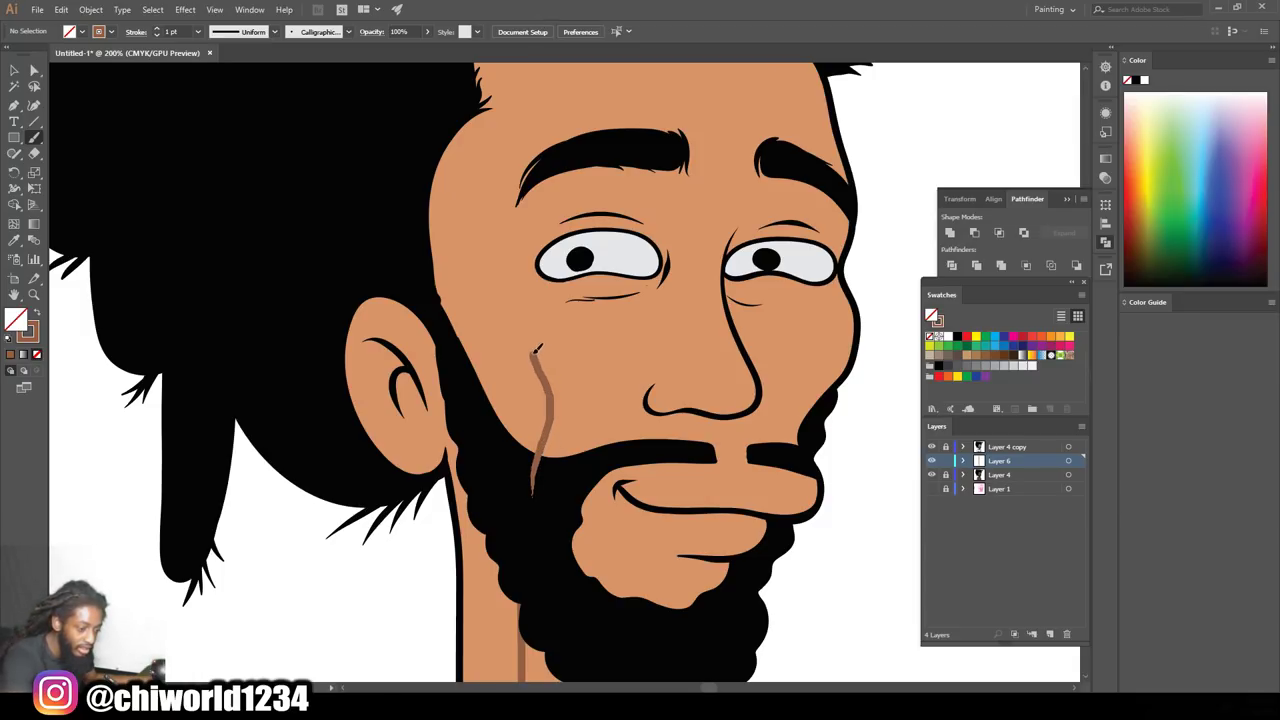
left_click_drag(536, 348, 605, 292)
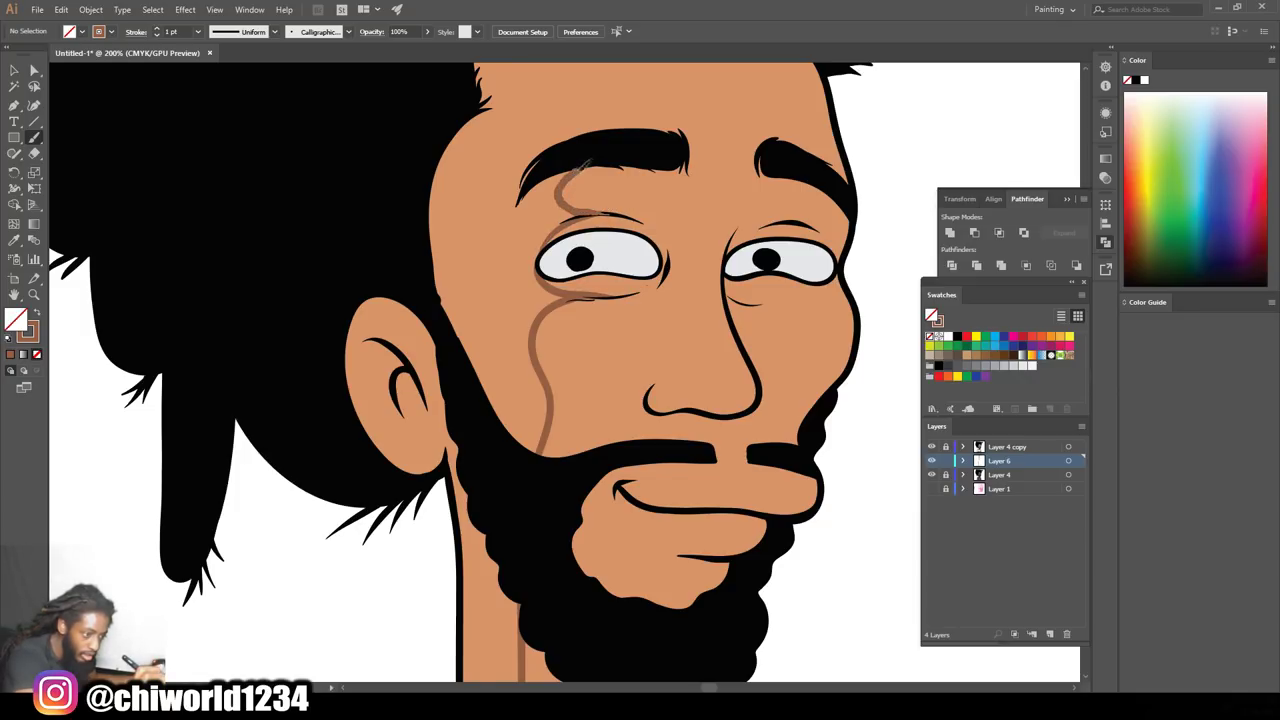
Add brown guide lines up the forehead to the hairline and along the ear's edge
scroll(588, 190, "up", 2)
scroll(595, 230, "up", 3)
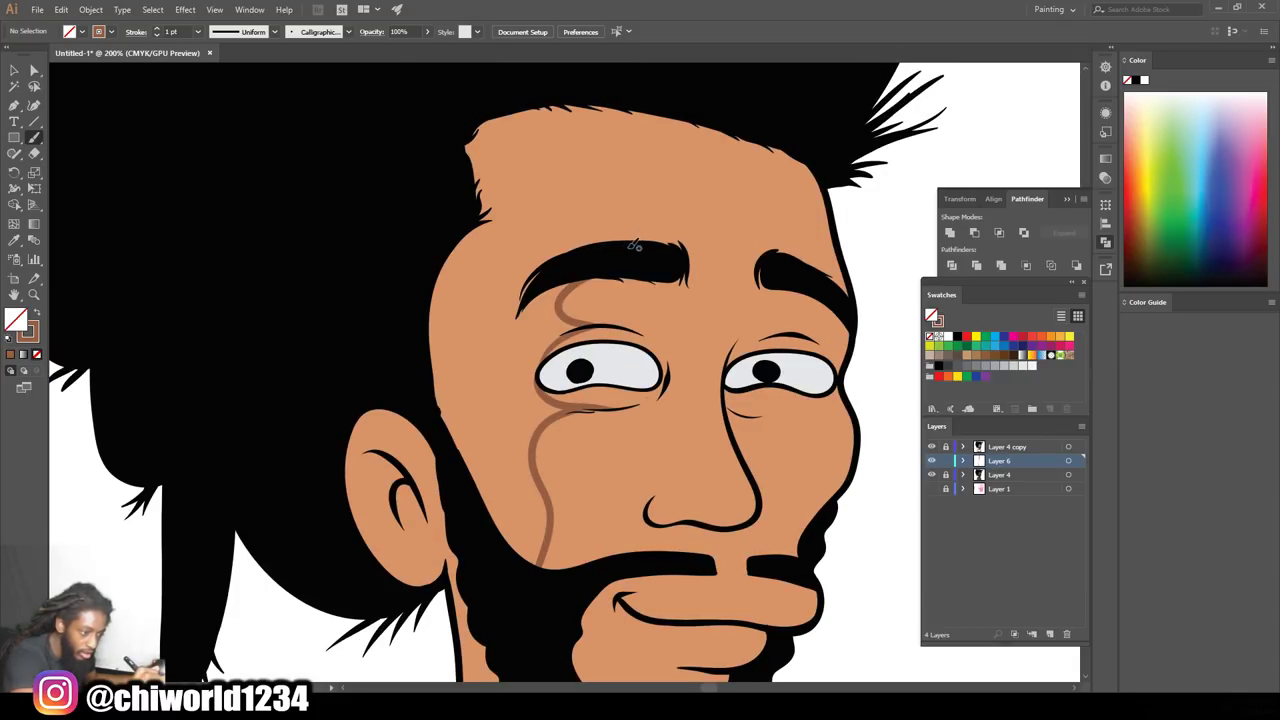
left_click_drag(546, 222, 521, 120)
key("ctrl+minus")
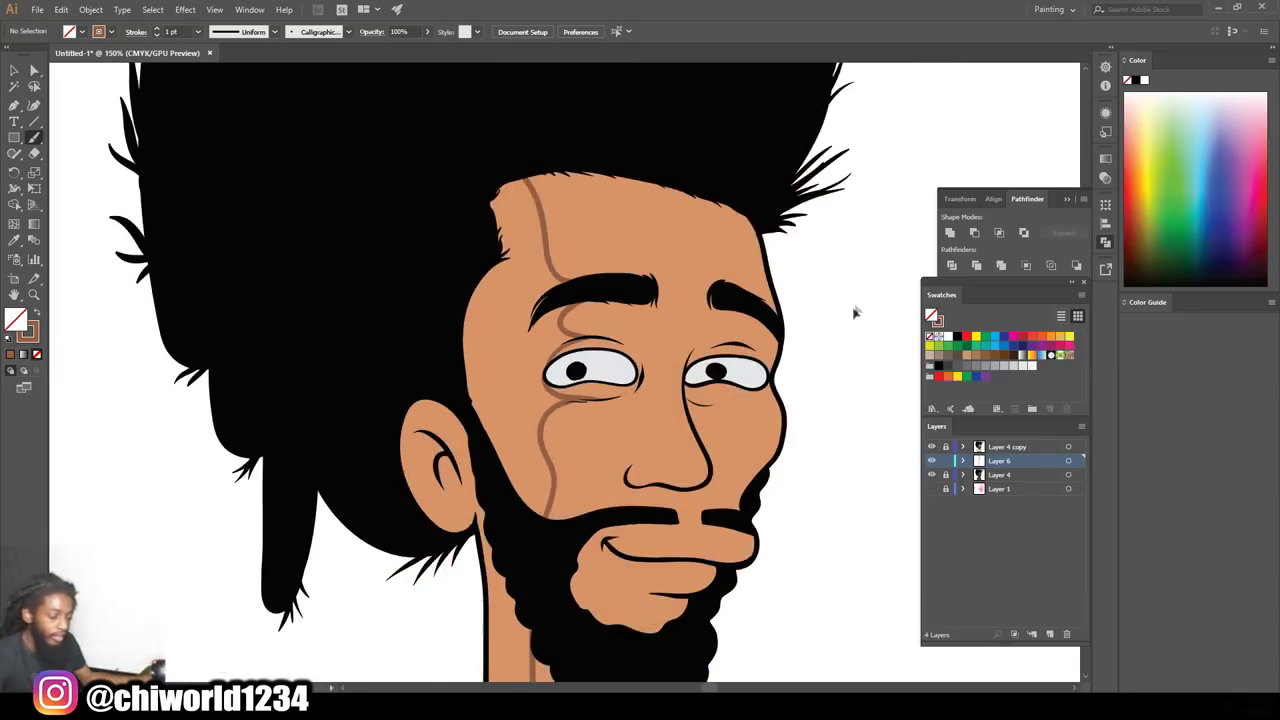
left_click_drag(856, 312, 770, 292)
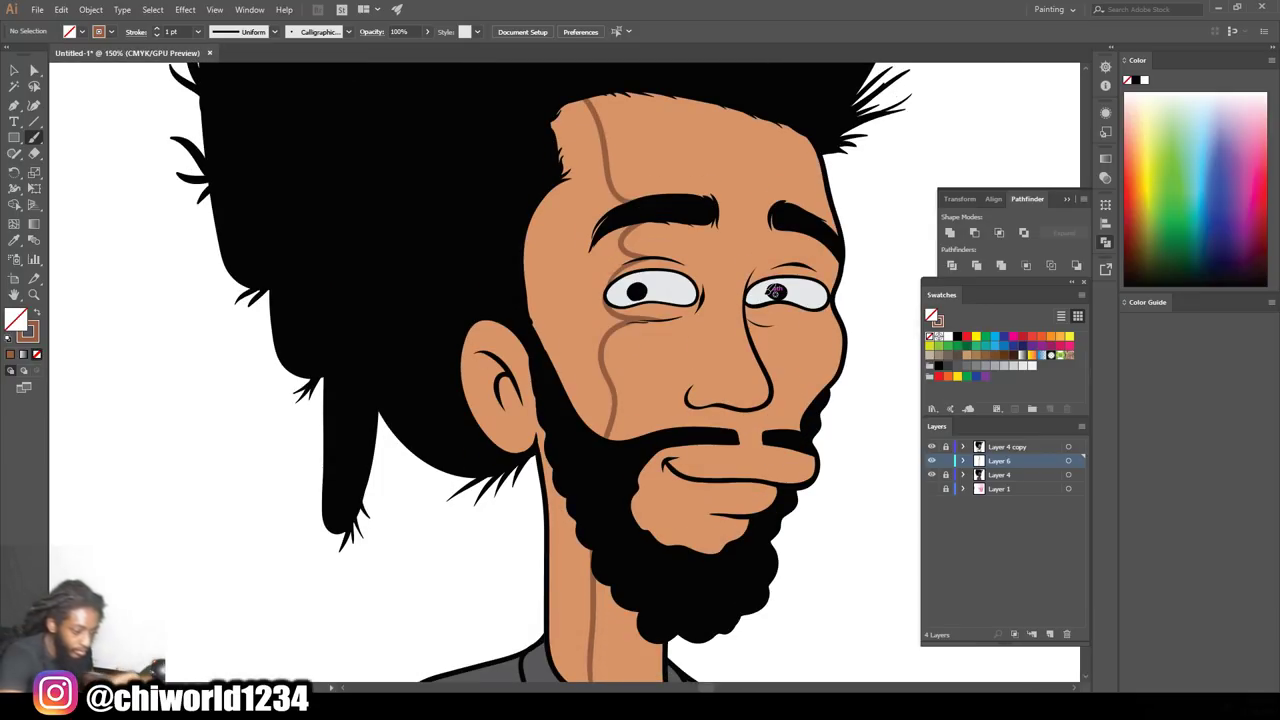
left_click_drag(530, 361, 498, 306)
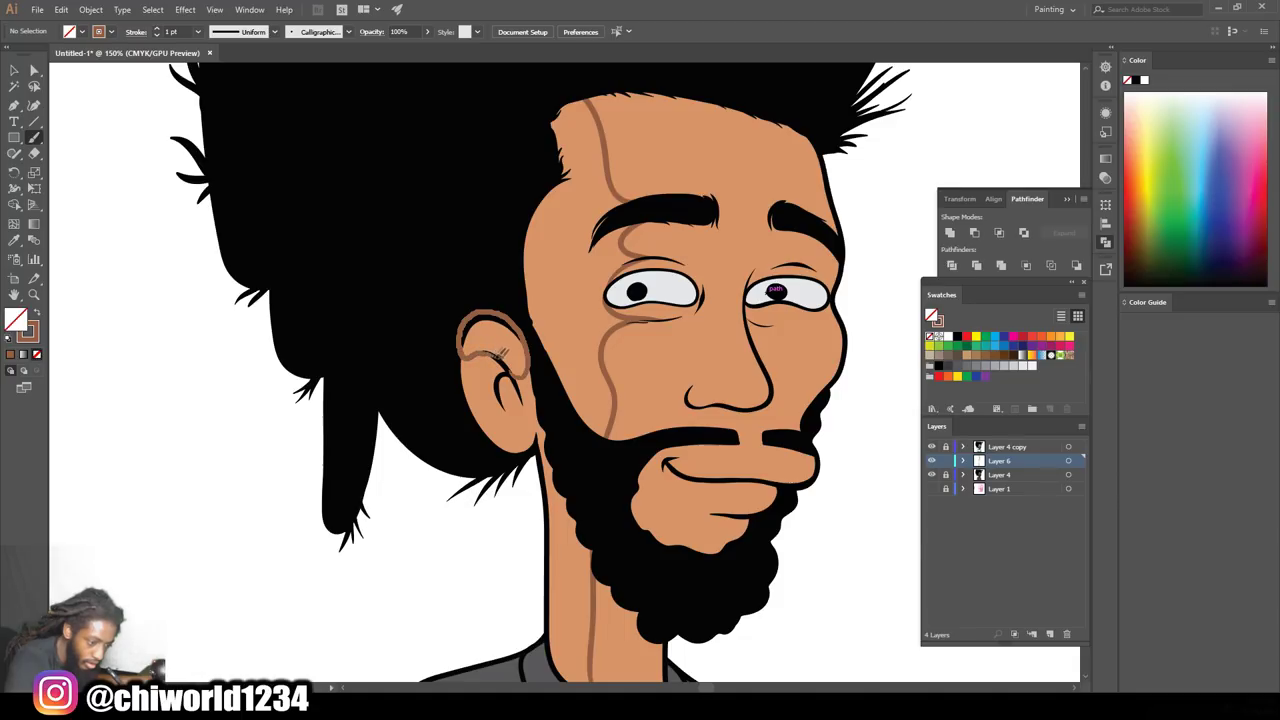
scroll(475, 460, "down", 2)
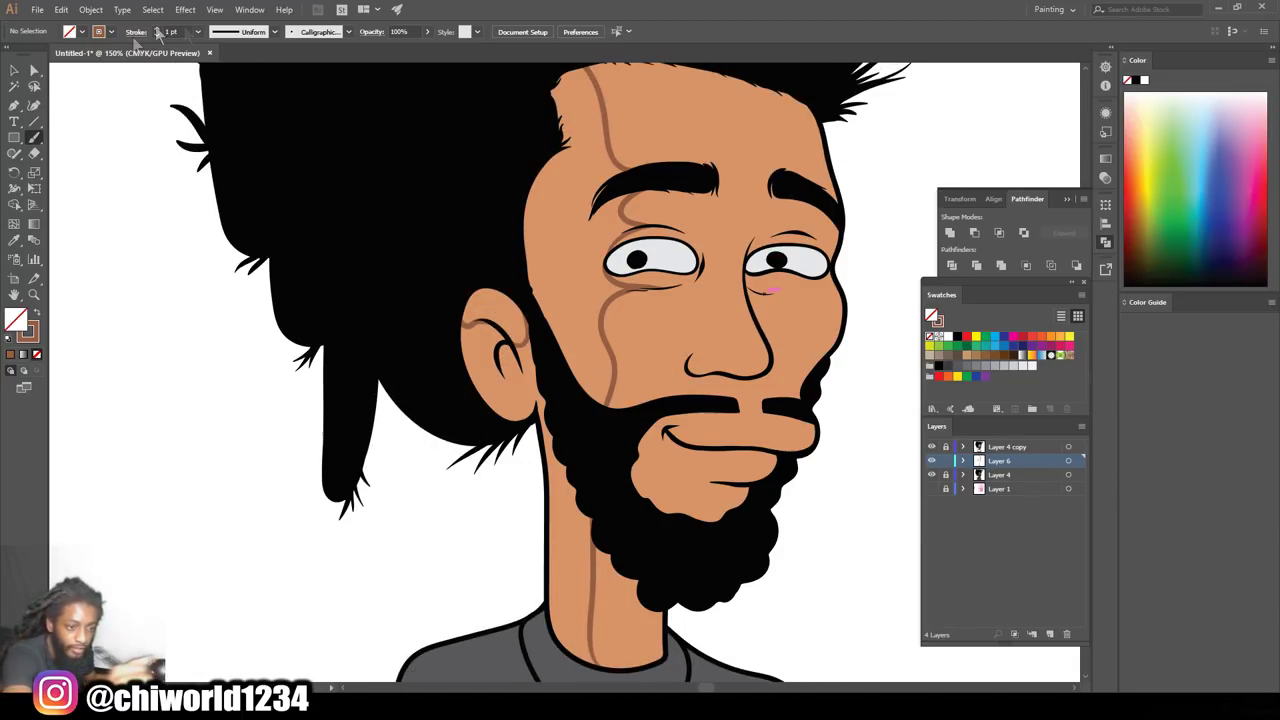
left_click(196, 32)
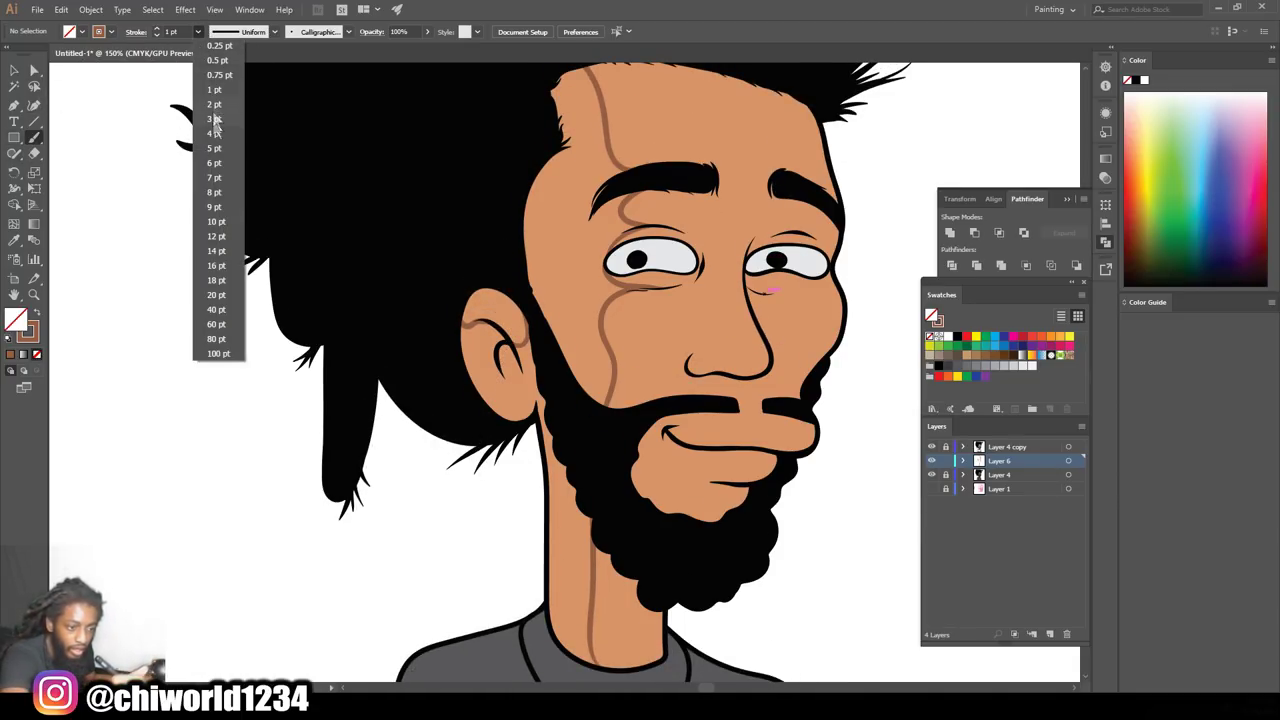
With a 5 pt brush, paint darker brown shadows on the cheek and up the forehead
left_click(216, 151)
left_click_drag(587, 432, 596, 396)
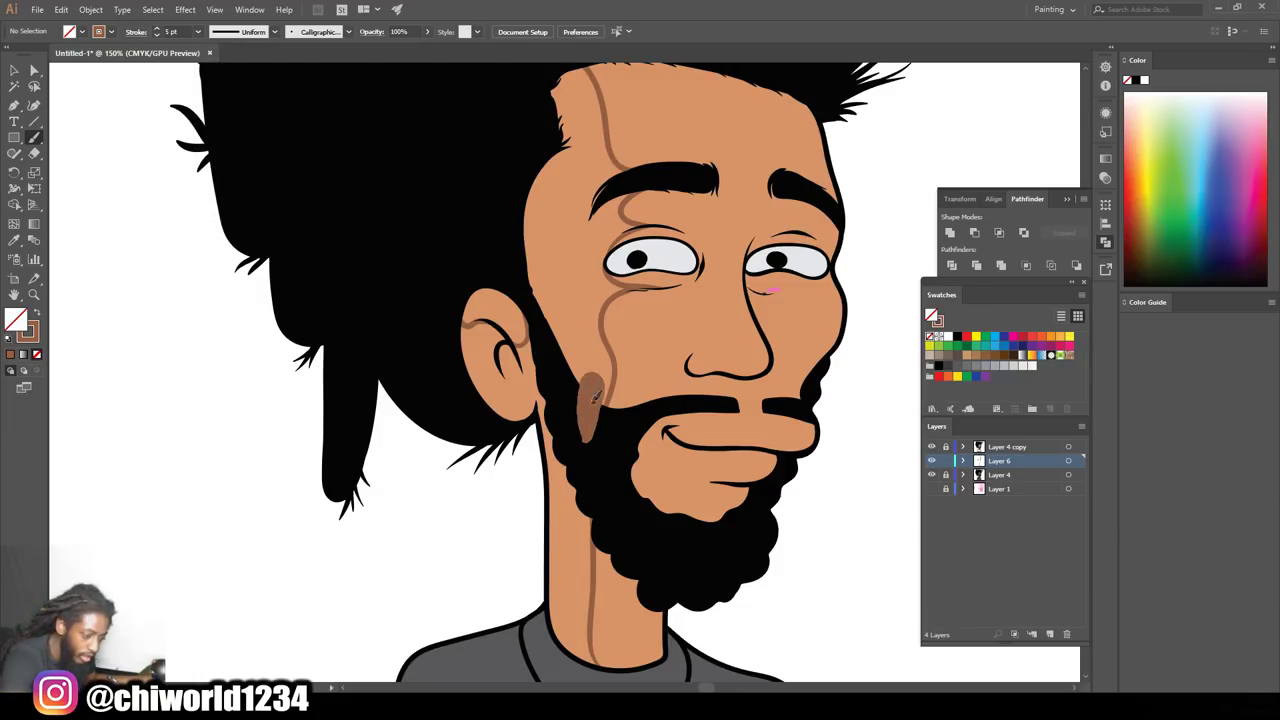
left_click_drag(602, 371, 591, 318)
key("ctrl+z")
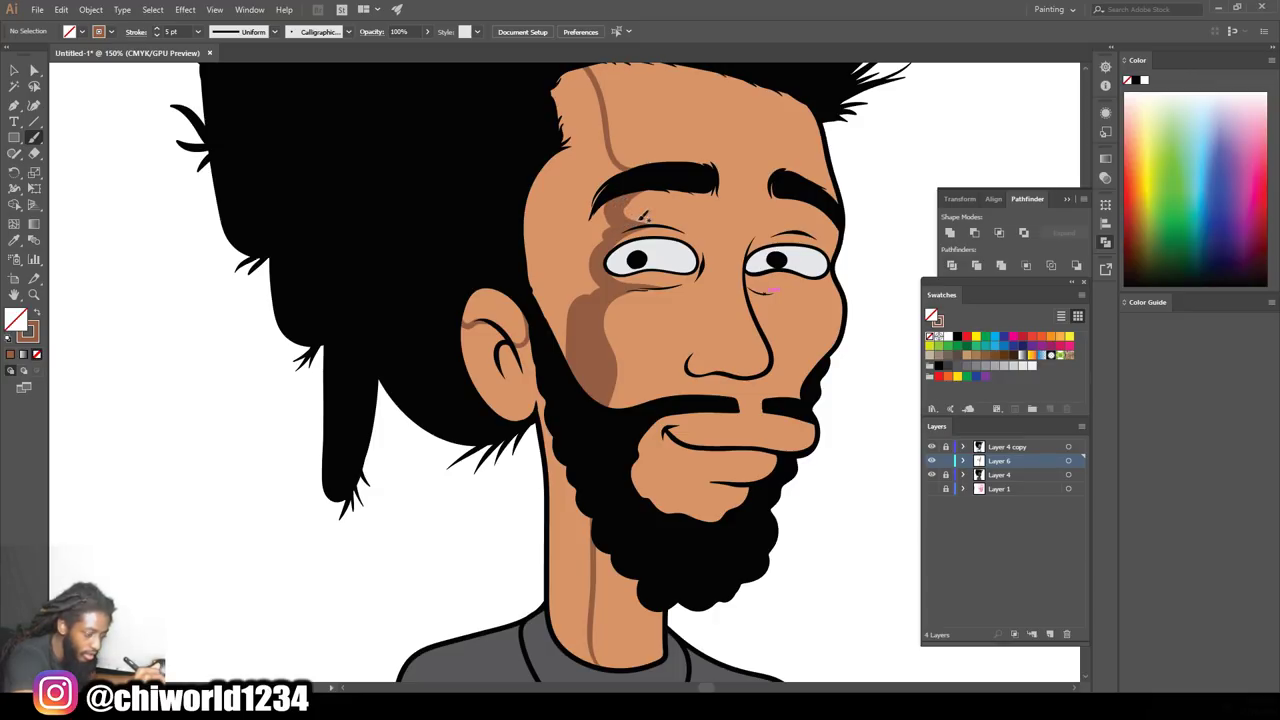
key("ctrl+z")
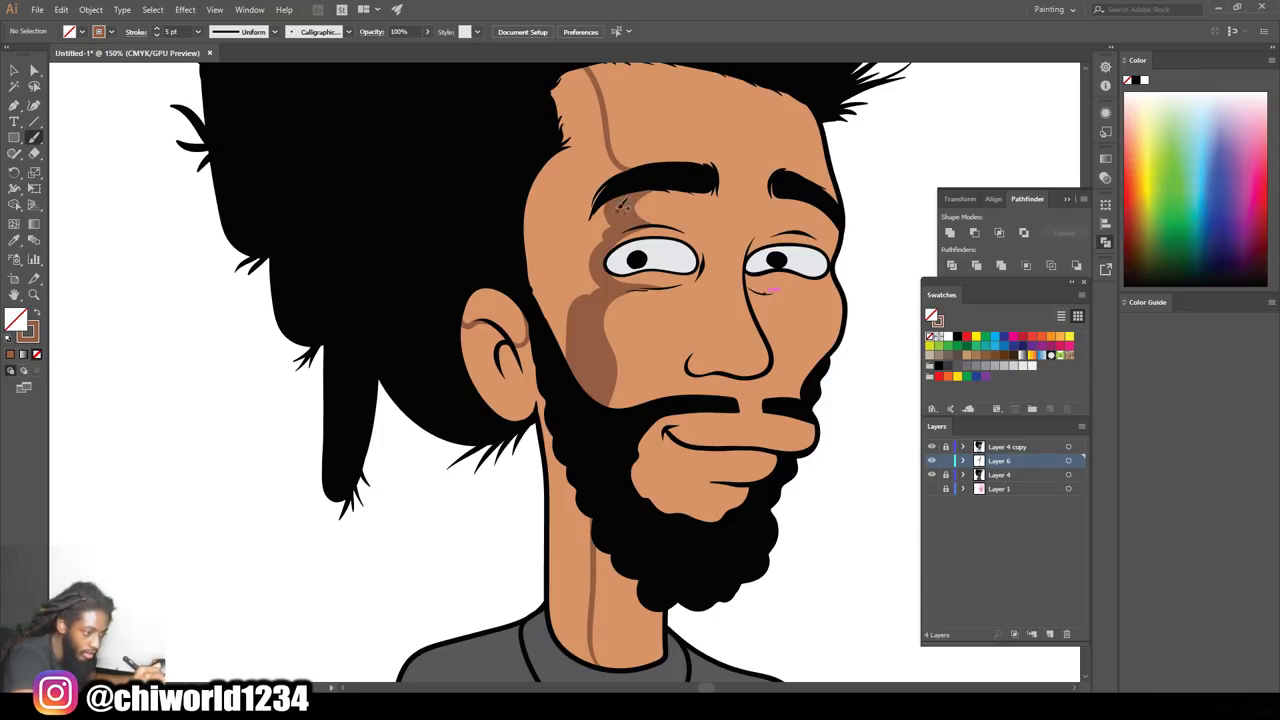
left_click_drag(613, 171, 587, 100)
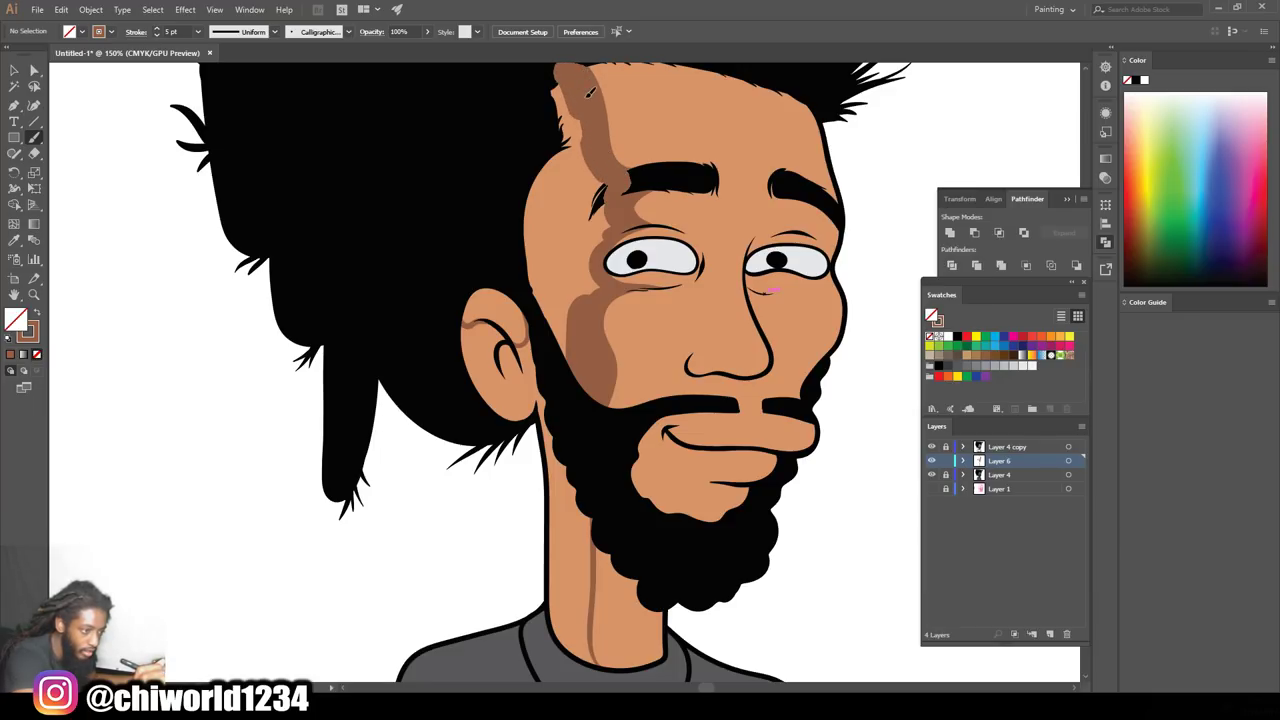
mouse_move(590, 92)
left_mouse_down()
mouse_move(603, 212)
mouse_move(587, 295)
mouse_move(539, 232)
left_mouse_up()
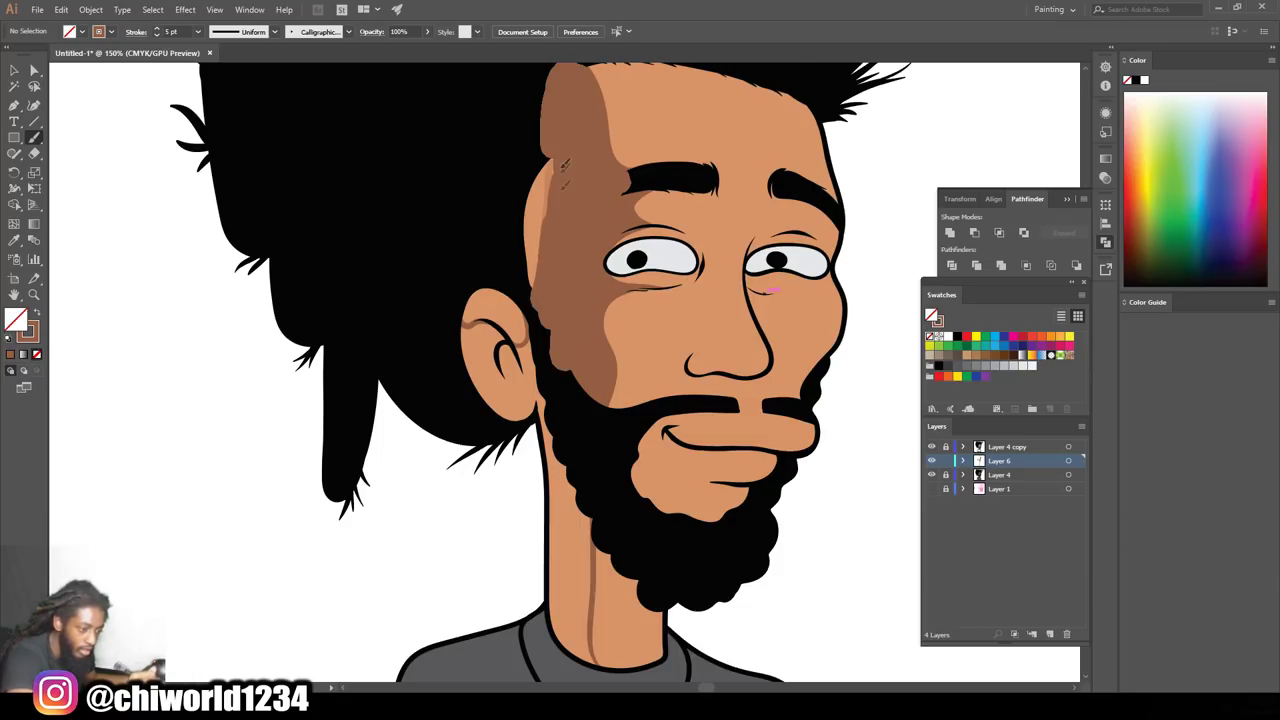
Paint a broad brown shadow along the left side of the neck down to the collar
scroll(560, 400, "down", 2)
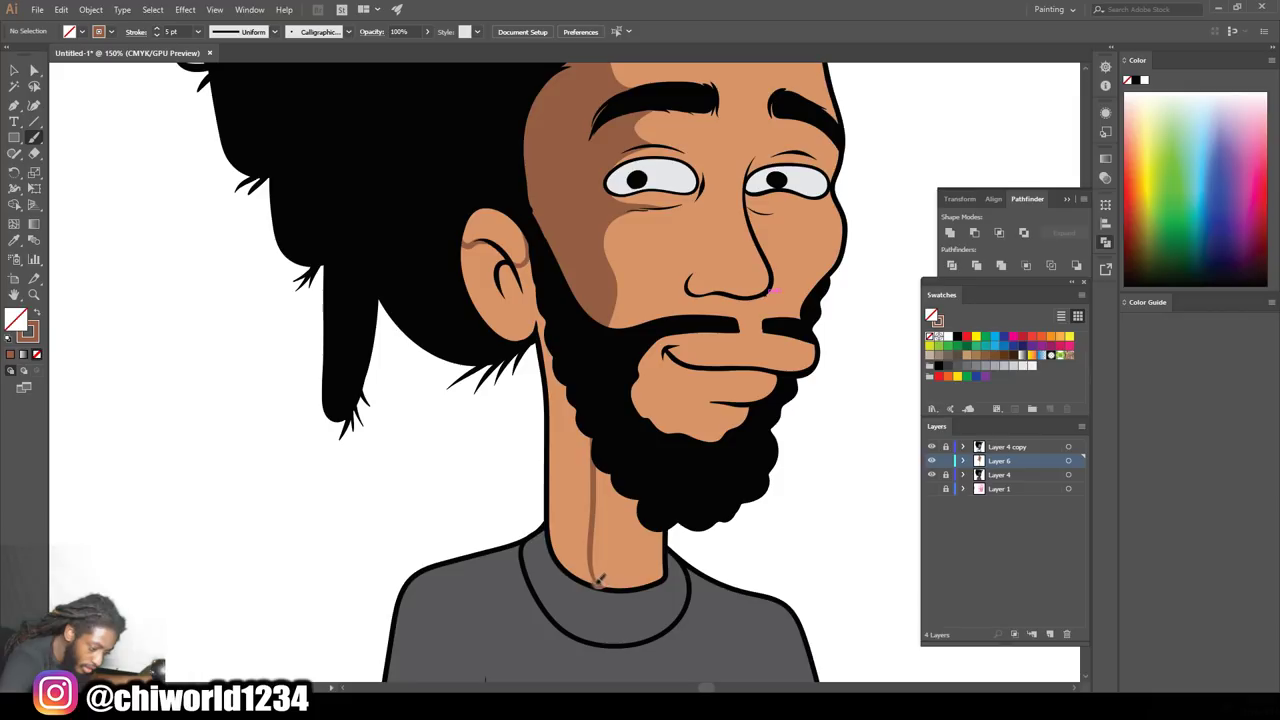
left_click_drag(599, 579, 618, 587)
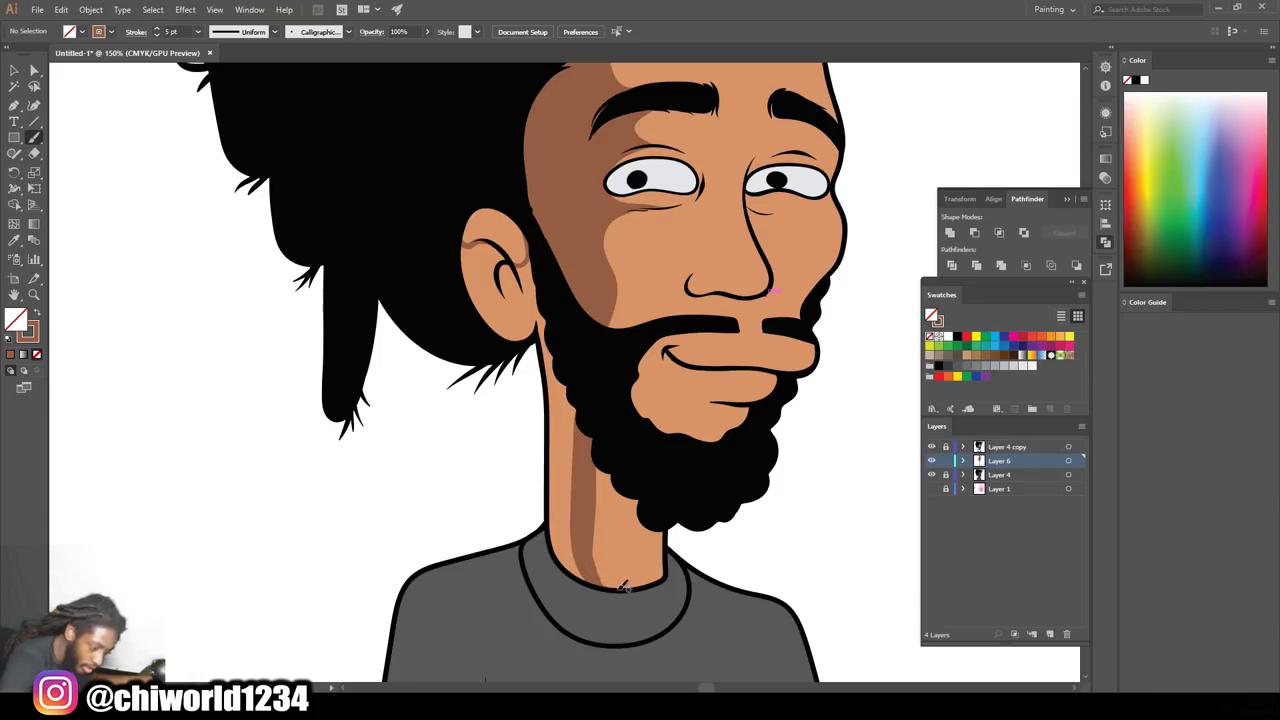
left_click_drag(598, 432, 592, 568)
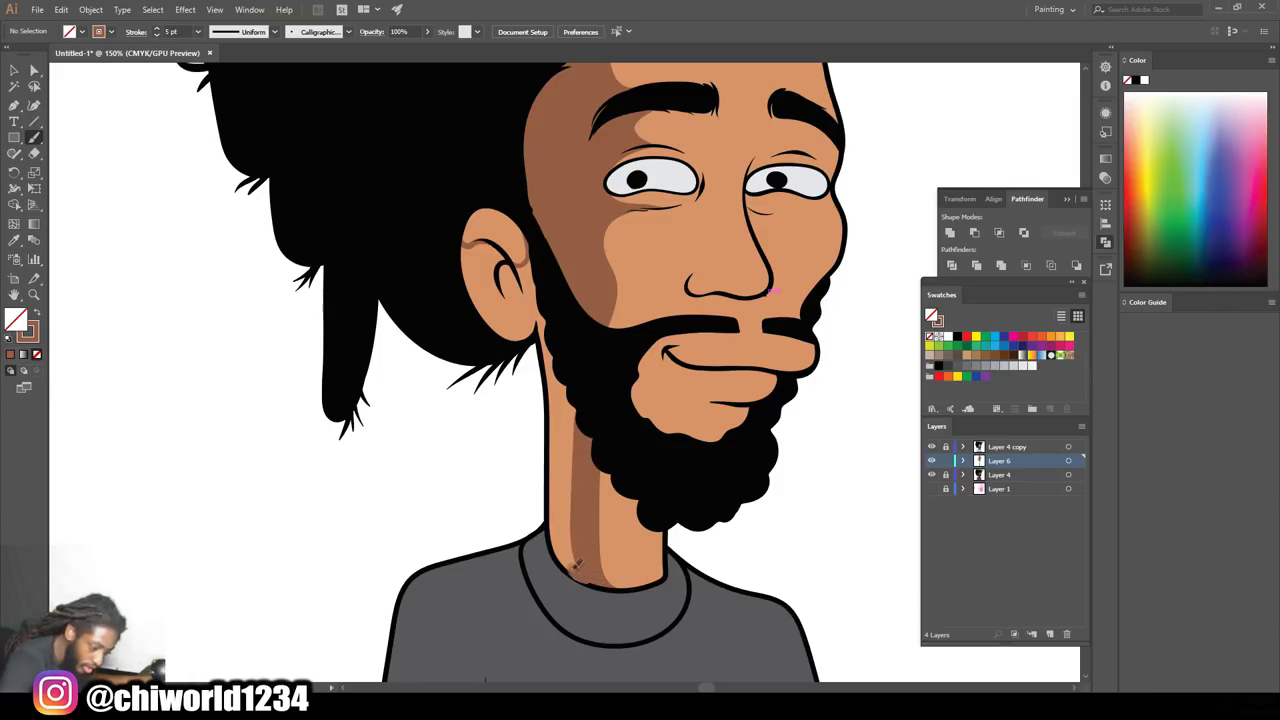
left_click_drag(561, 523, 551, 327)
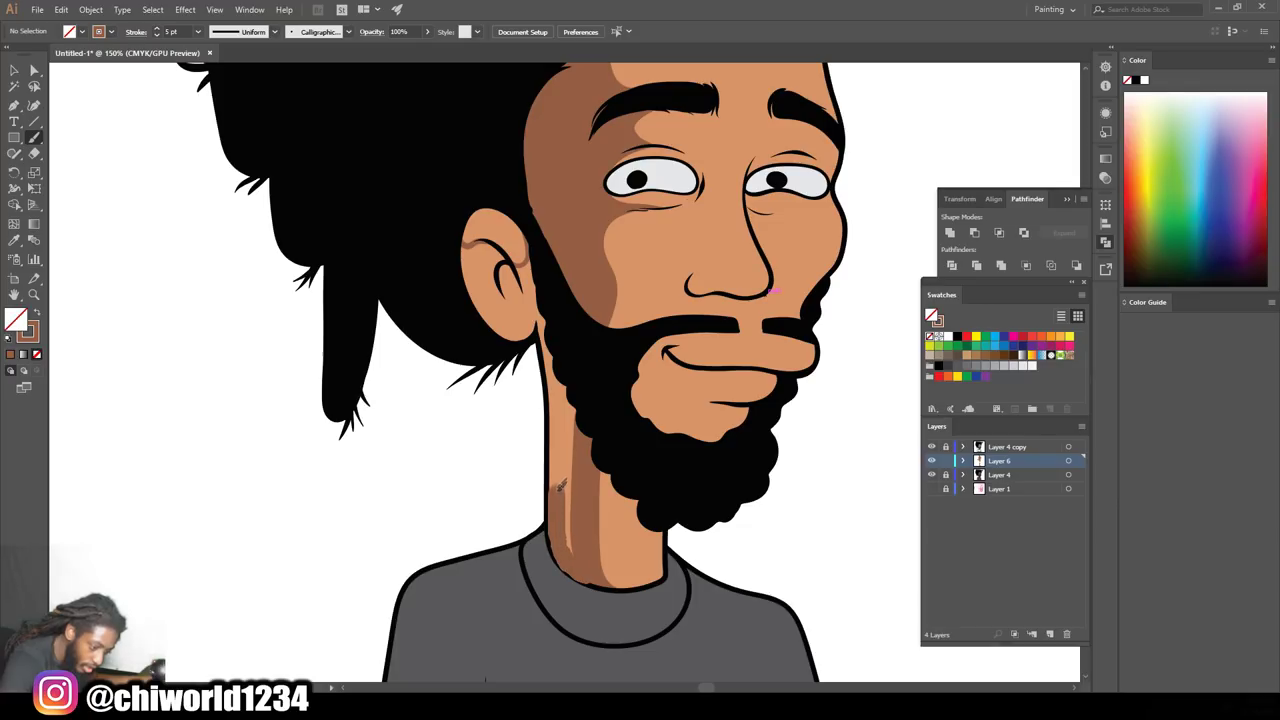
key("ctrl+z")
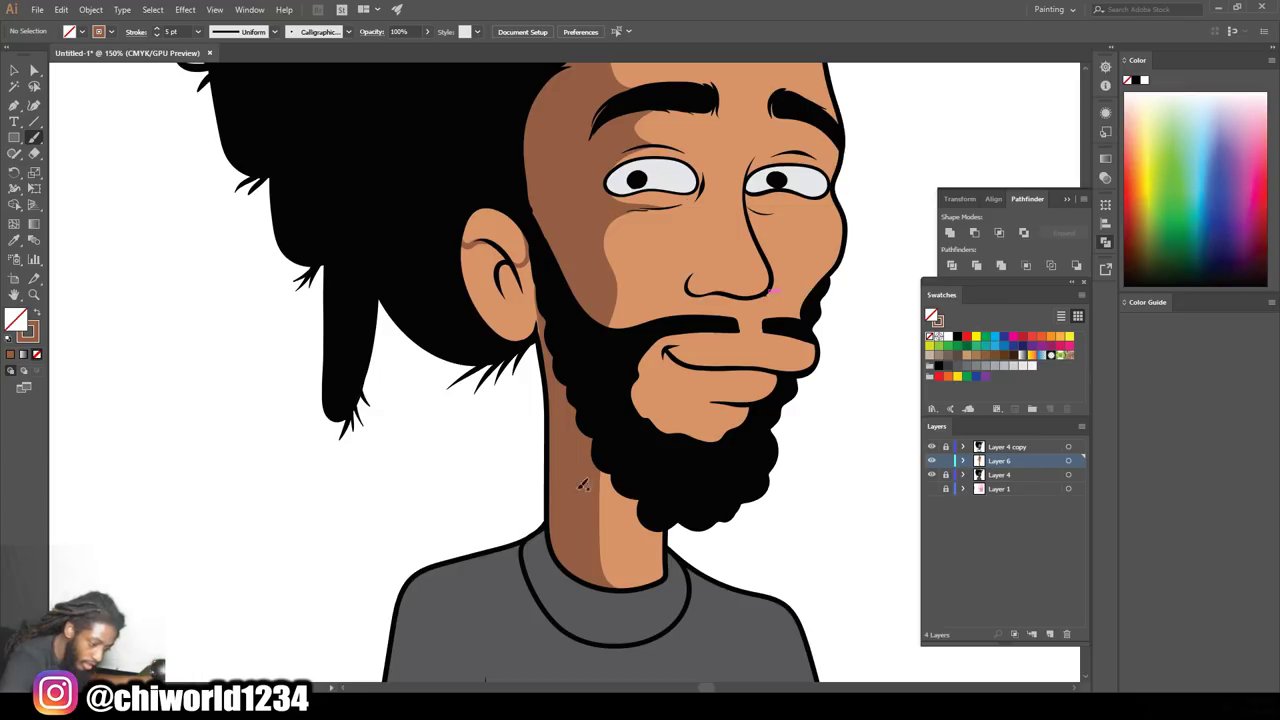
key("ctrl+minus")
key("ctrl+minus")
key("ctrl+minus")
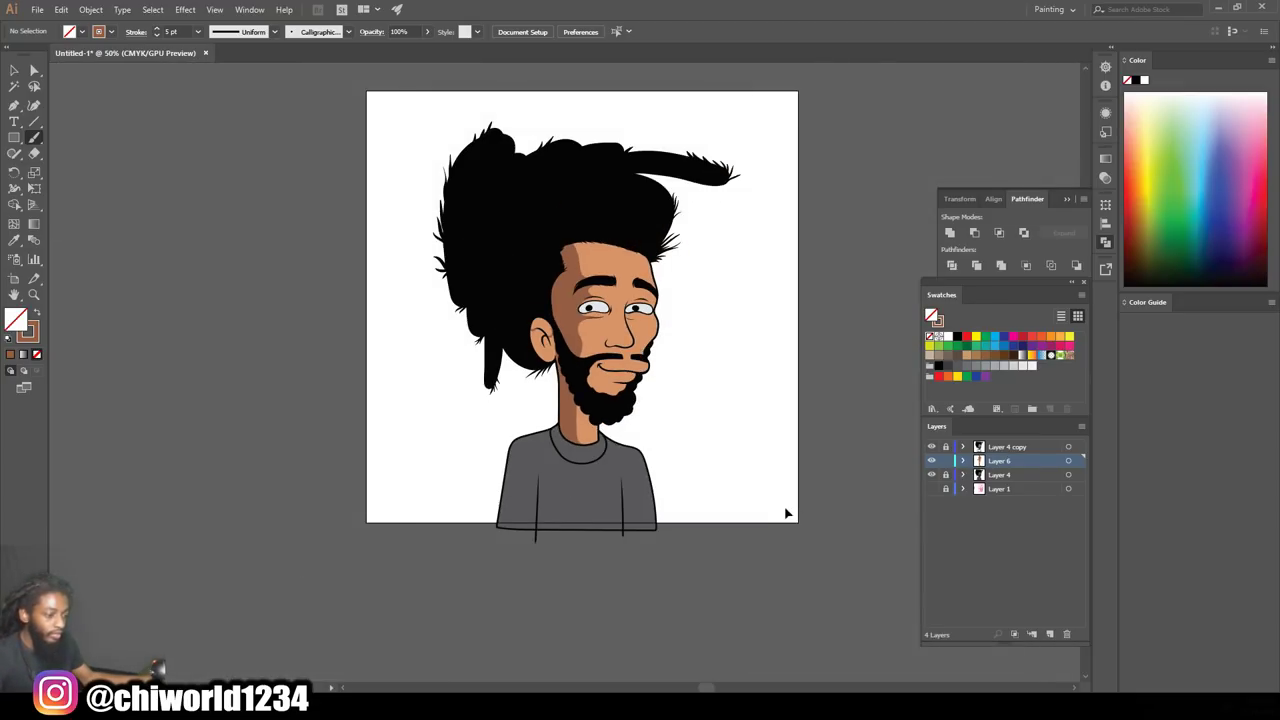
Shade around the ear in brown, adding a dark inner-ear curve and a tan upper-rim highlight
key("ctrl+plus")
key("ctrl+plus")
key("ctrl+plus")
key("ctrl+plus")
key("ctrl+plus")
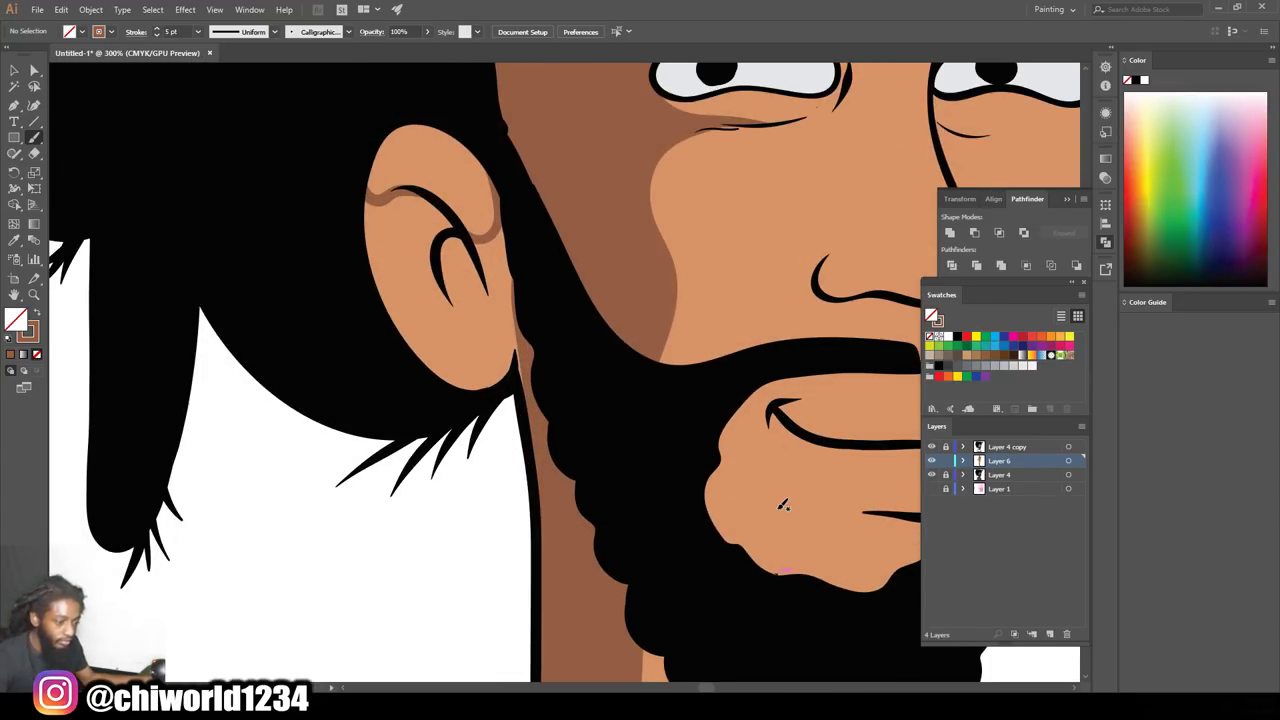
scroll(783, 505, "up", 3)
mouse_move(531, 440)
left_mouse_down()
mouse_move(505, 283)
mouse_move(367, 263)
mouse_move(481, 404)
left_mouse_up()
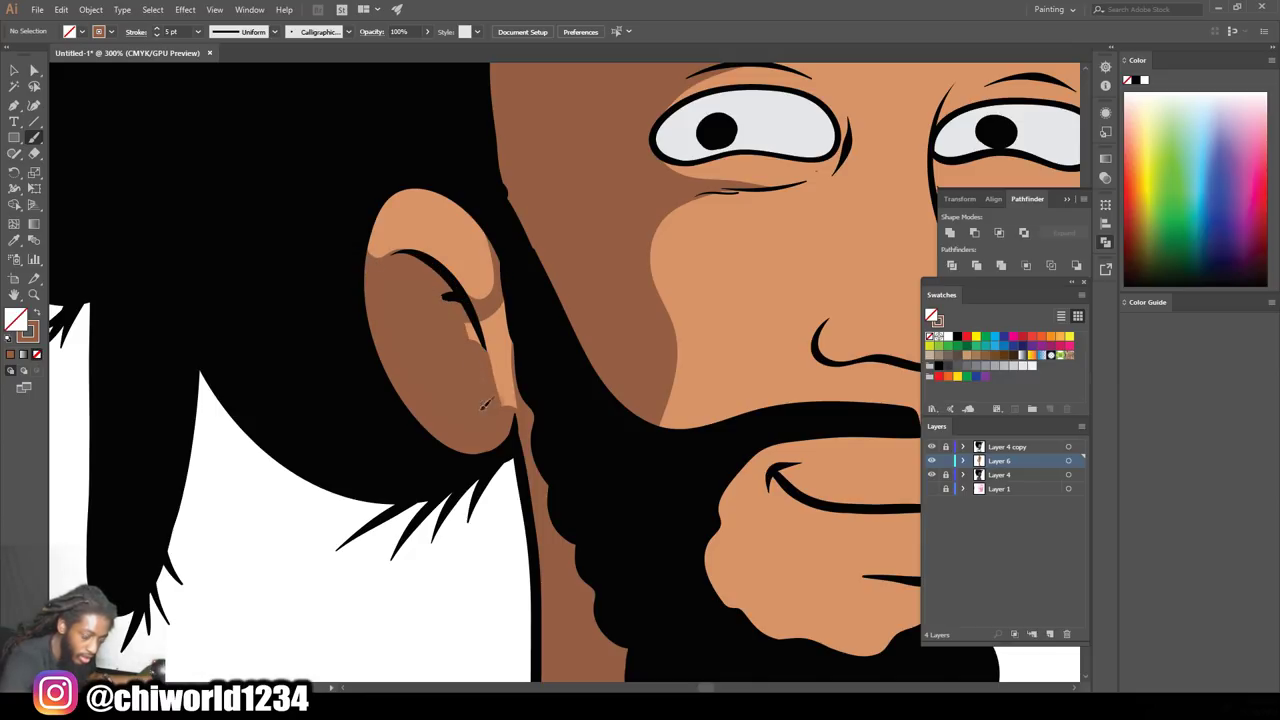
left_click_drag(452, 295, 452, 366)
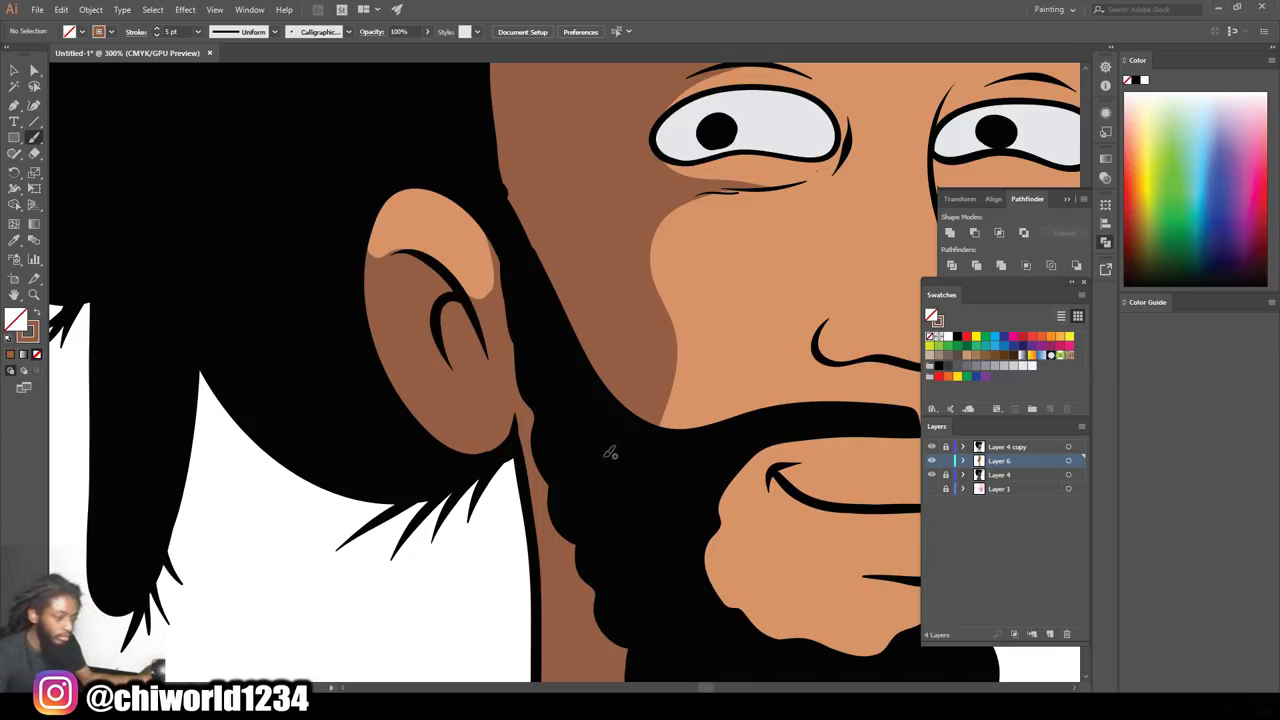
mouse_move(448, 273)
left_mouse_down()
mouse_move(487, 285)
mouse_move(478, 240)
left_mouse_up()
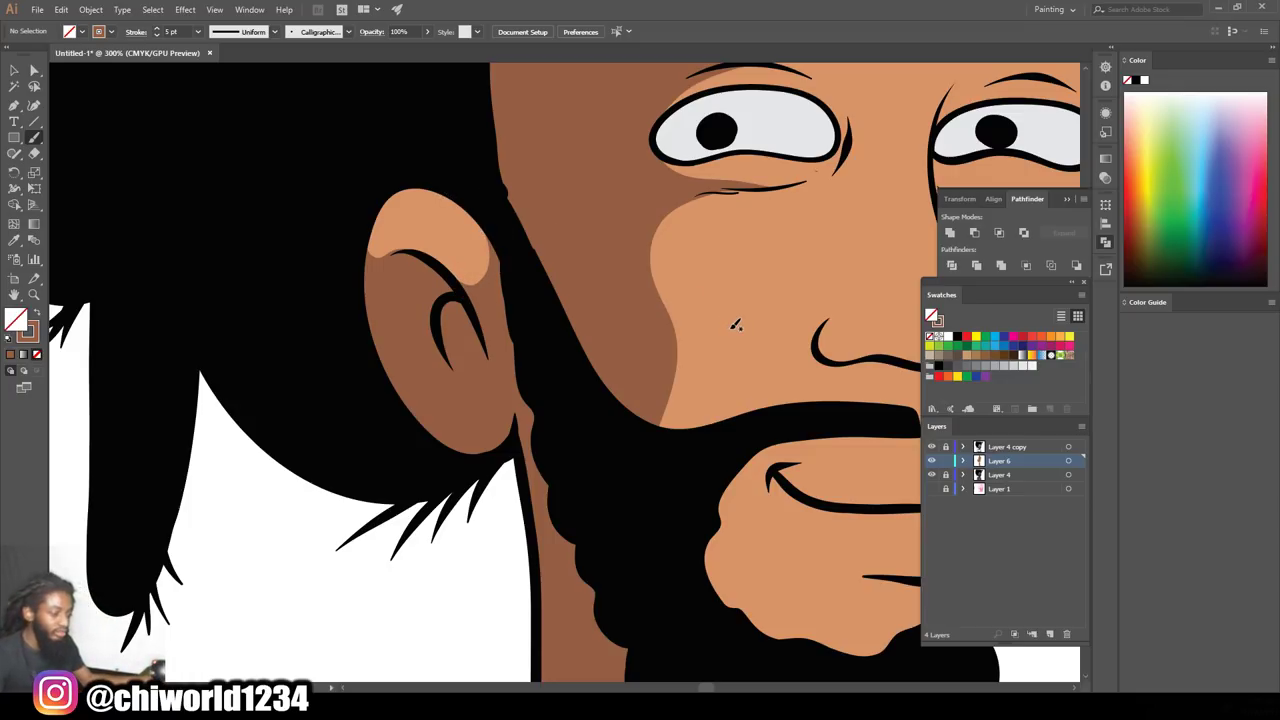
key("ctrl+minus")
key("ctrl+minus")
key("ctrl+plus")
key("ctrl+plus")
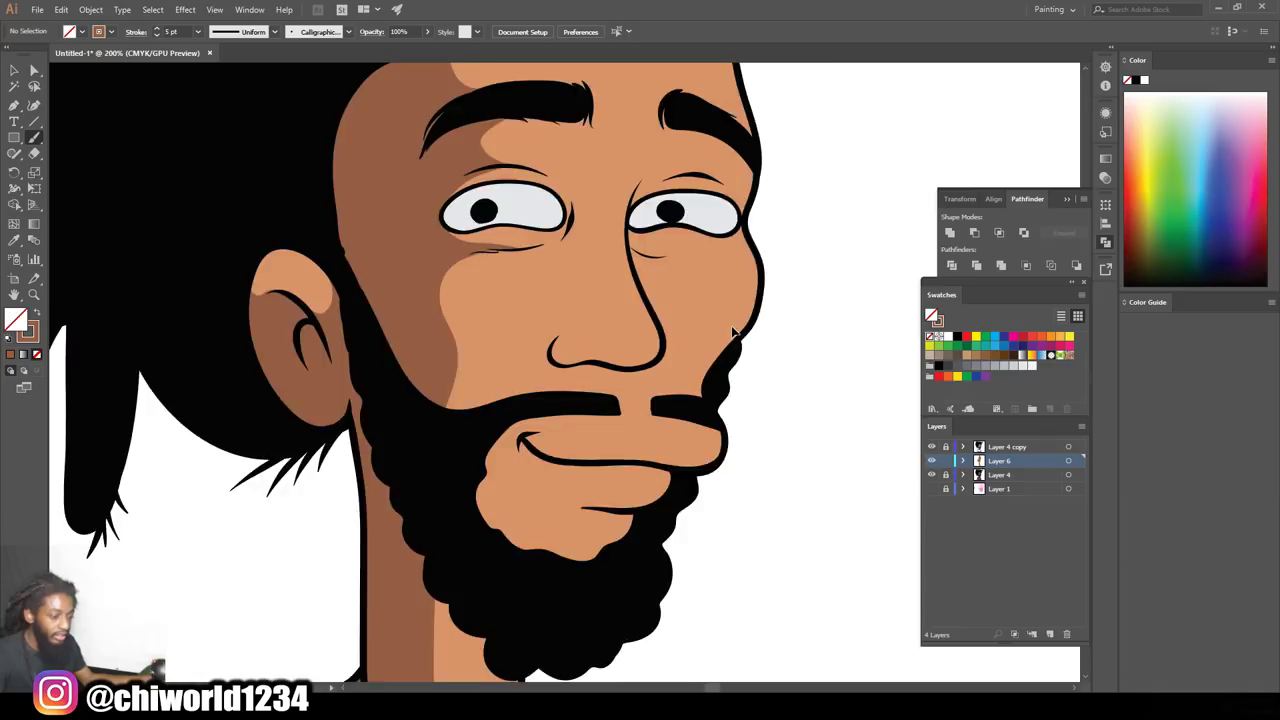
key("ctrl+plus")
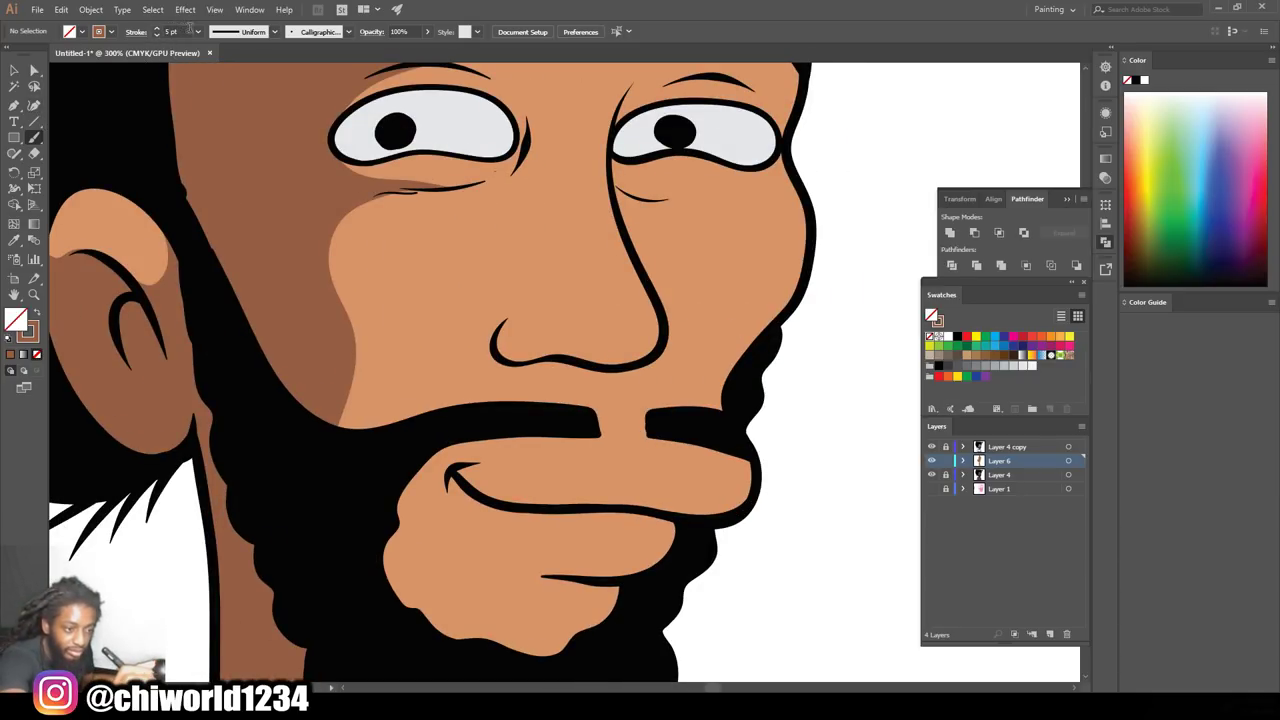
With a 1 pt brush, shade brown under the lower lip and on the chin
left_click(198, 31)
left_click(215, 88)
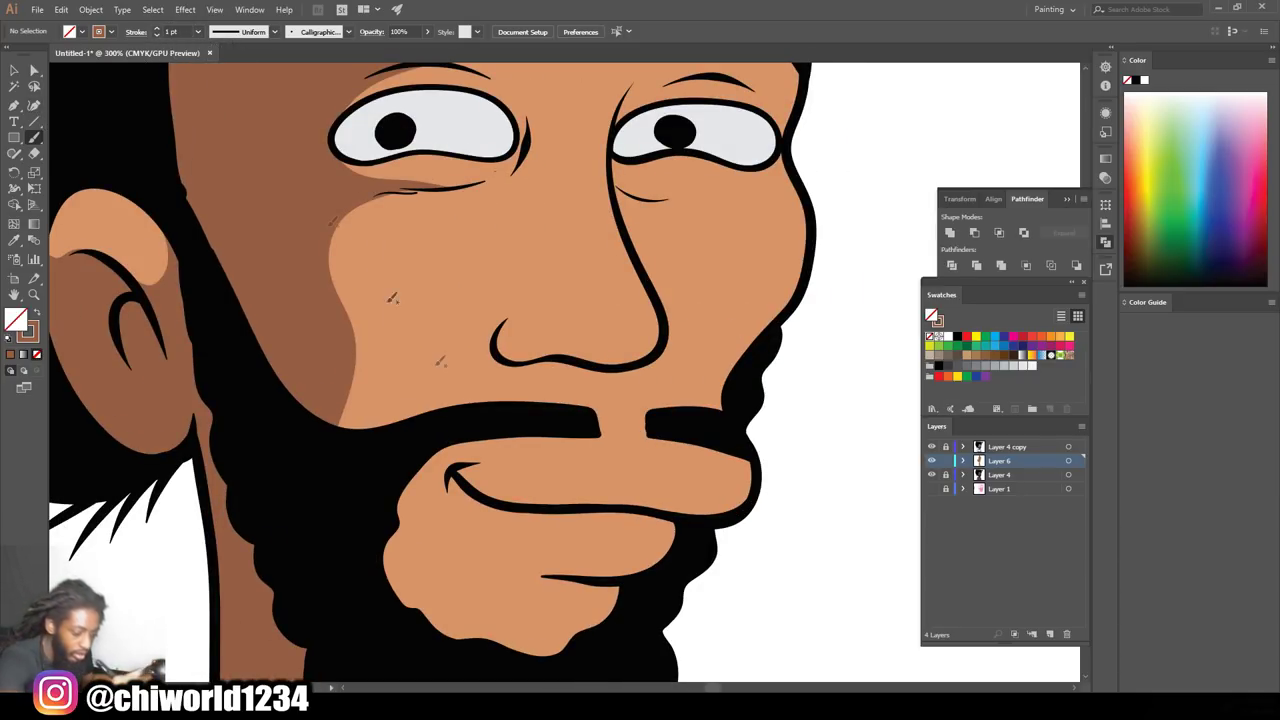
scroll(531, 541, "down", 3)
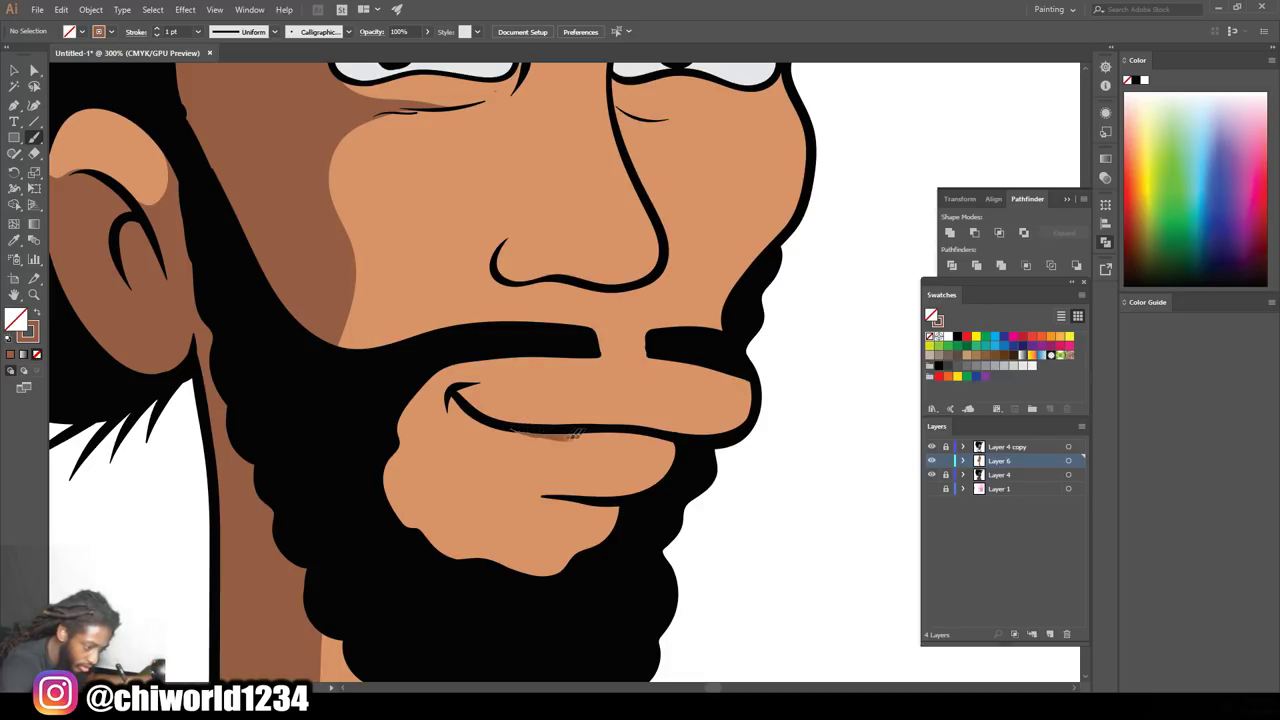
left_click_drag(573, 436, 668, 478)
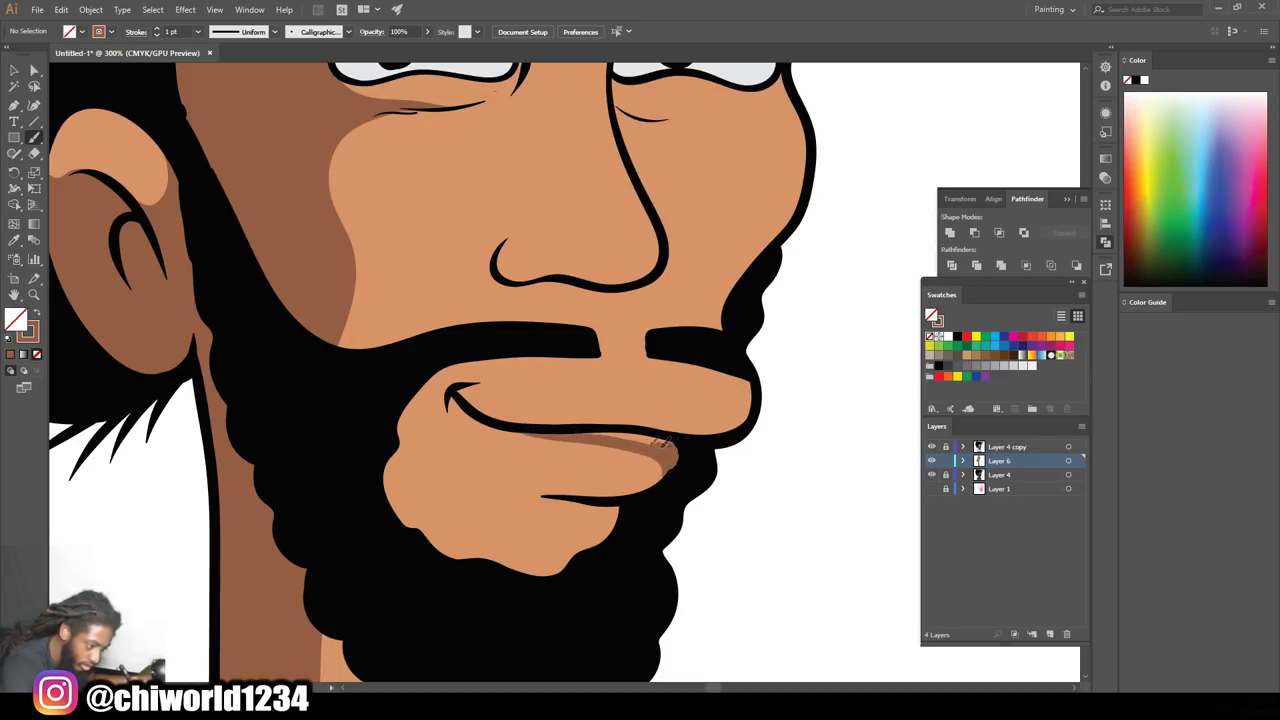
left_click_drag(593, 430, 532, 436)
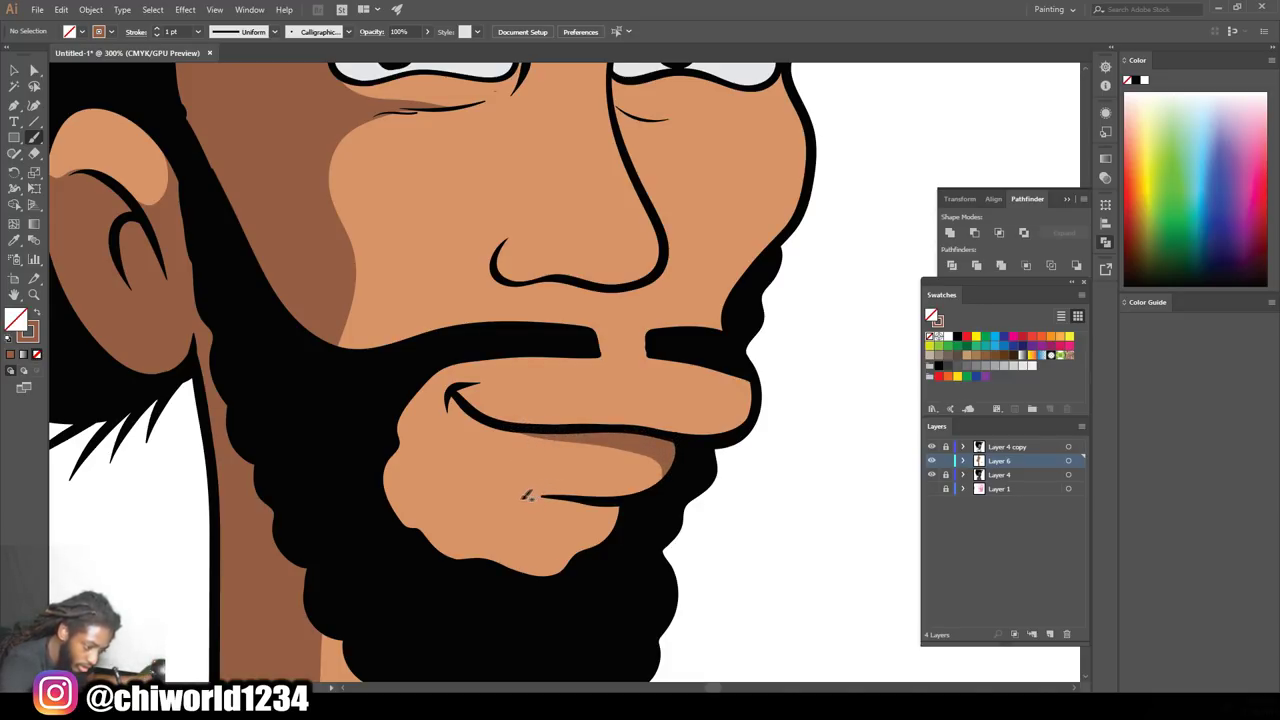
left_click_drag(598, 545, 620, 510)
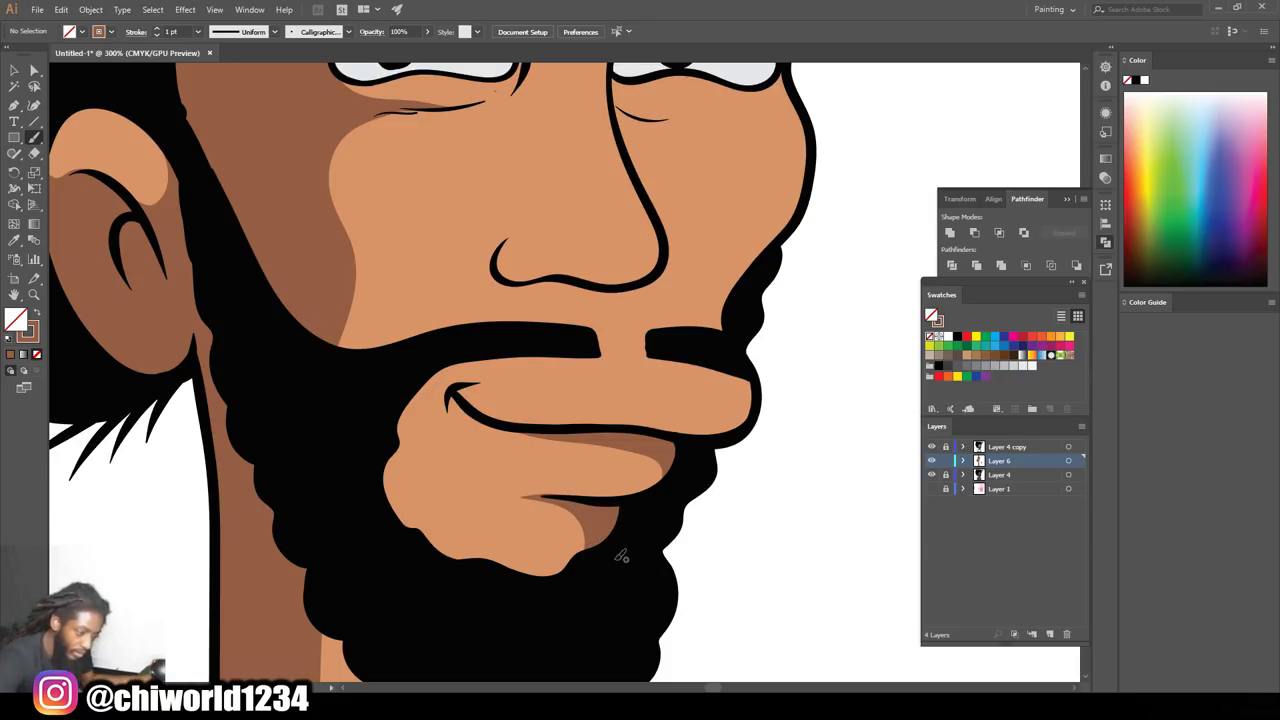
Shade under the nose, up its side, around the nostril and into the inner eye crease
key("ctrl+minus")
key("ctrl+minus")
key("ctrl+plus")
key("ctrl+plus")
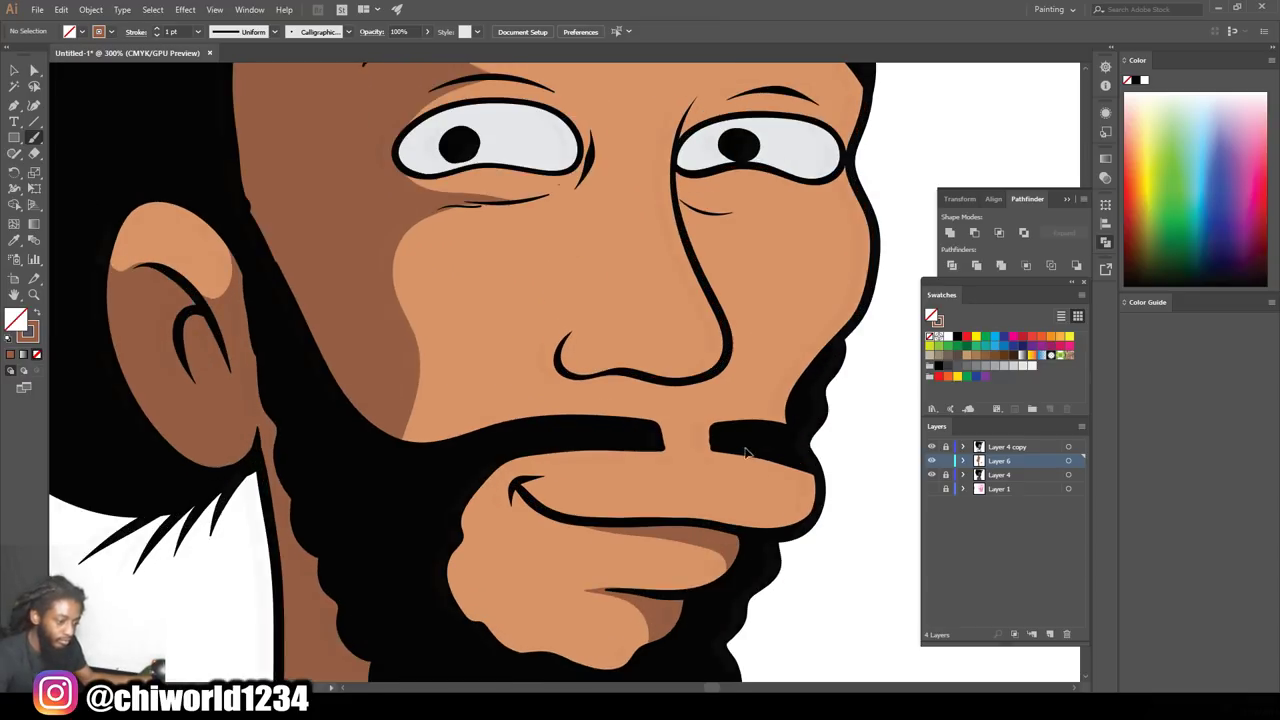
key("ctrl+plus")
mouse_move(434, 362)
left_mouse_down()
mouse_move(500, 396)
mouse_move(655, 406)
mouse_move(703, 374)
mouse_move(692, 316)
mouse_move(628, 196)
left_mouse_up()
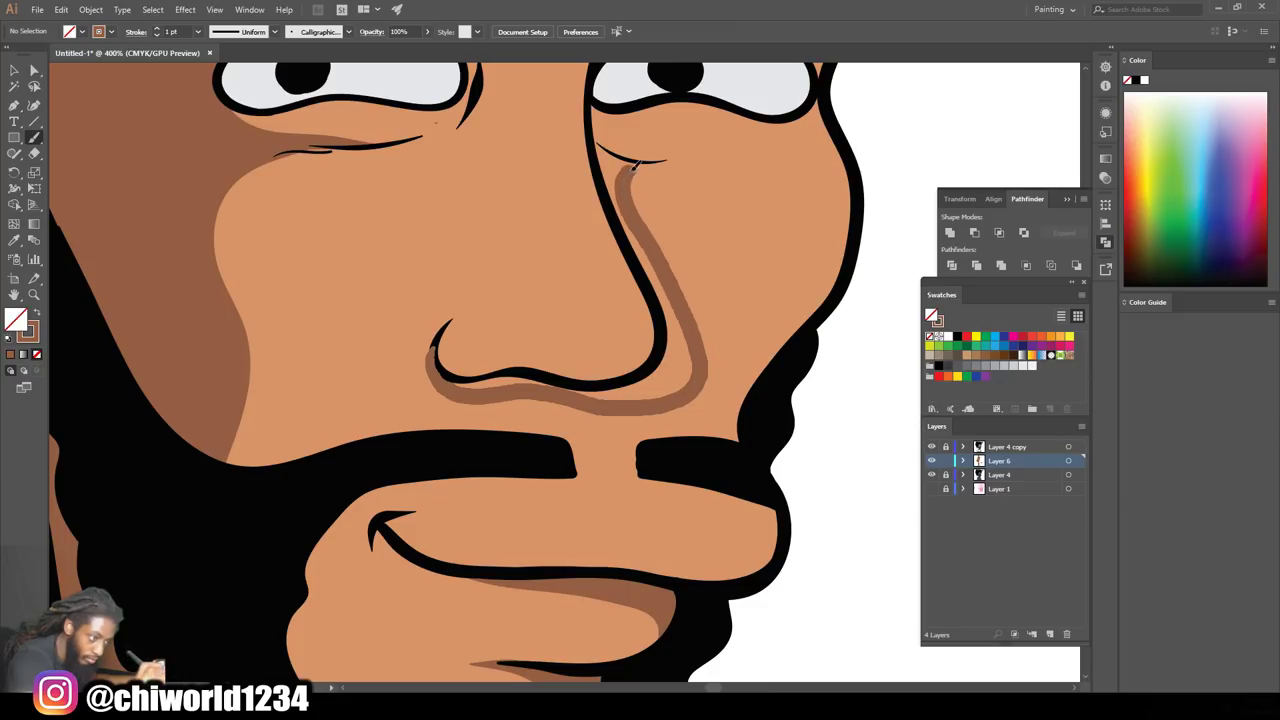
mouse_move(705, 148)
left_mouse_down()
mouse_move(728, 145)
mouse_move(640, 158)
mouse_move(616, 124)
left_mouse_up()
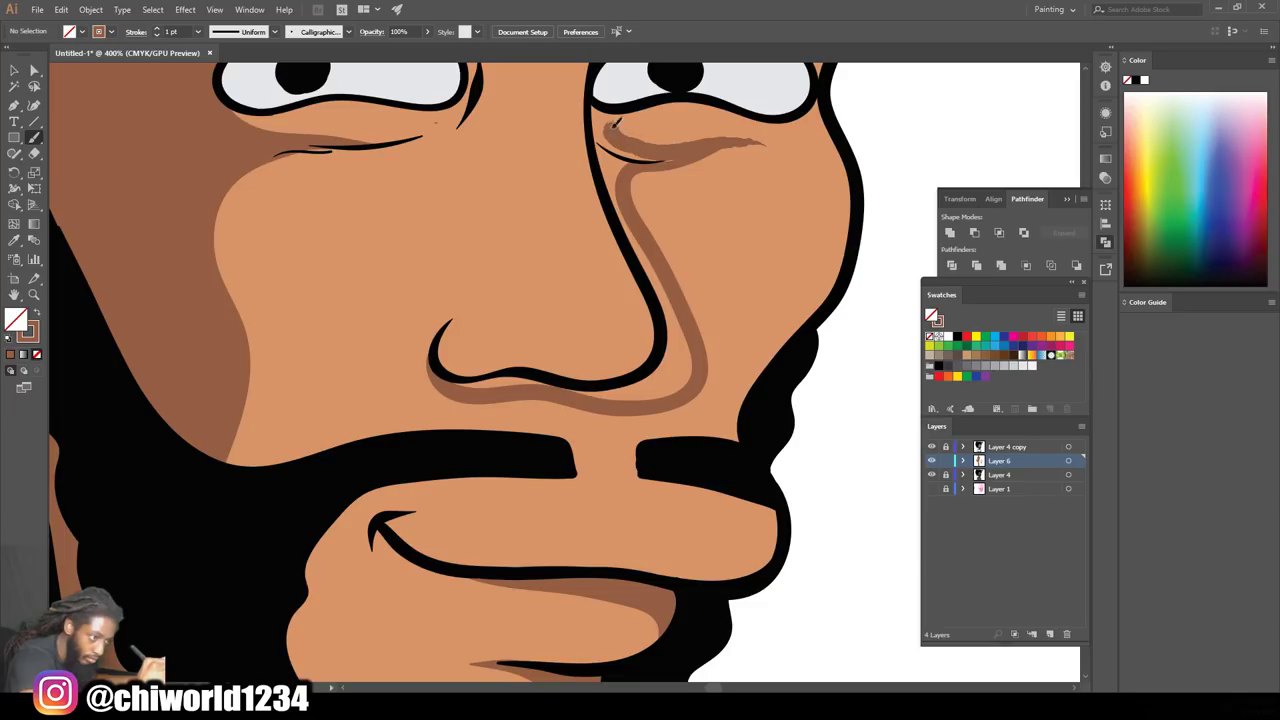
mouse_move(625, 150)
left_mouse_down()
mouse_move(607, 136)
mouse_move(600, 150)
mouse_move(686, 375)
left_mouse_up()
left_click_drag(655, 266, 675, 333)
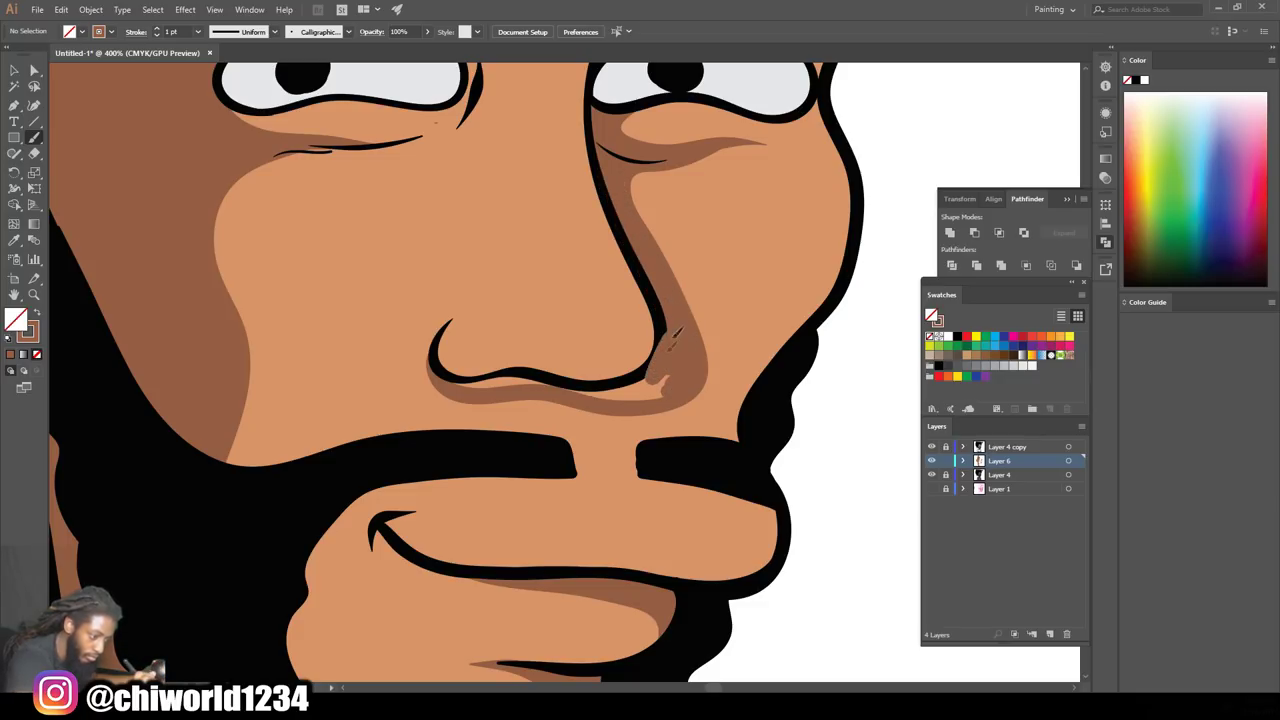
left_click_drag(603, 381, 514, 378)
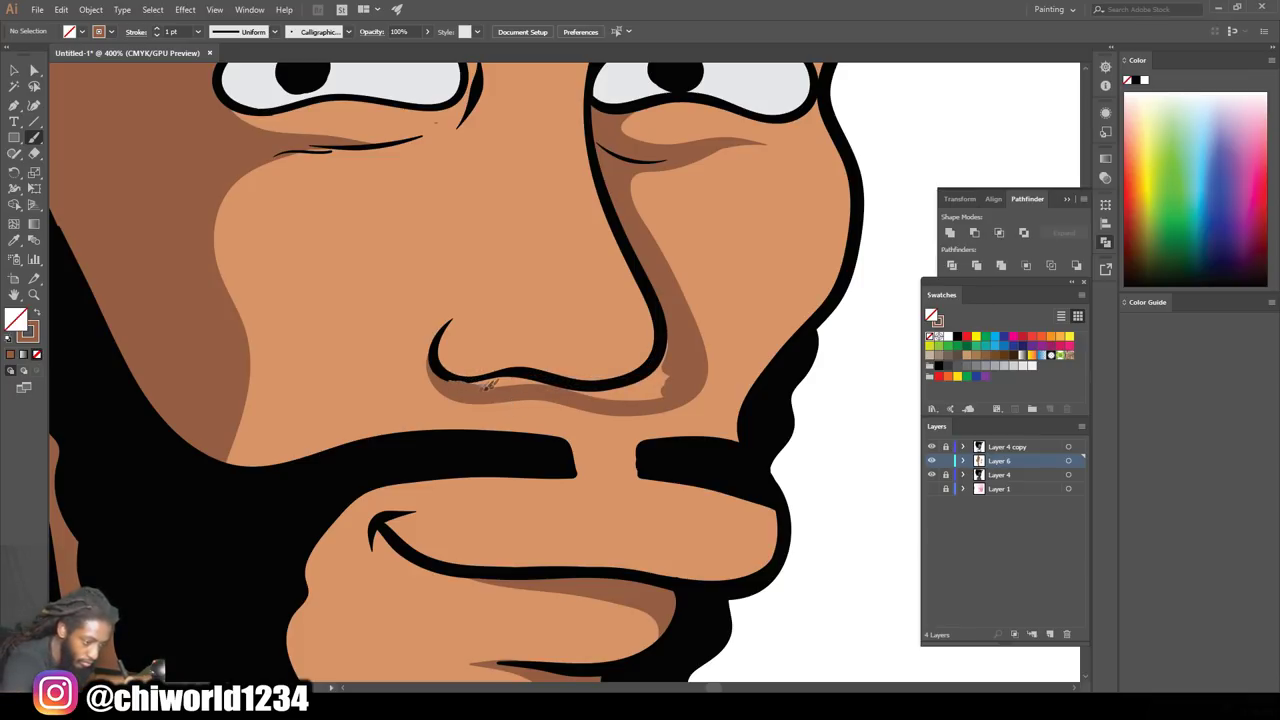
mouse_move(430, 370)
left_mouse_down()
mouse_move(675, 327)
mouse_move(672, 372)
left_mouse_up()
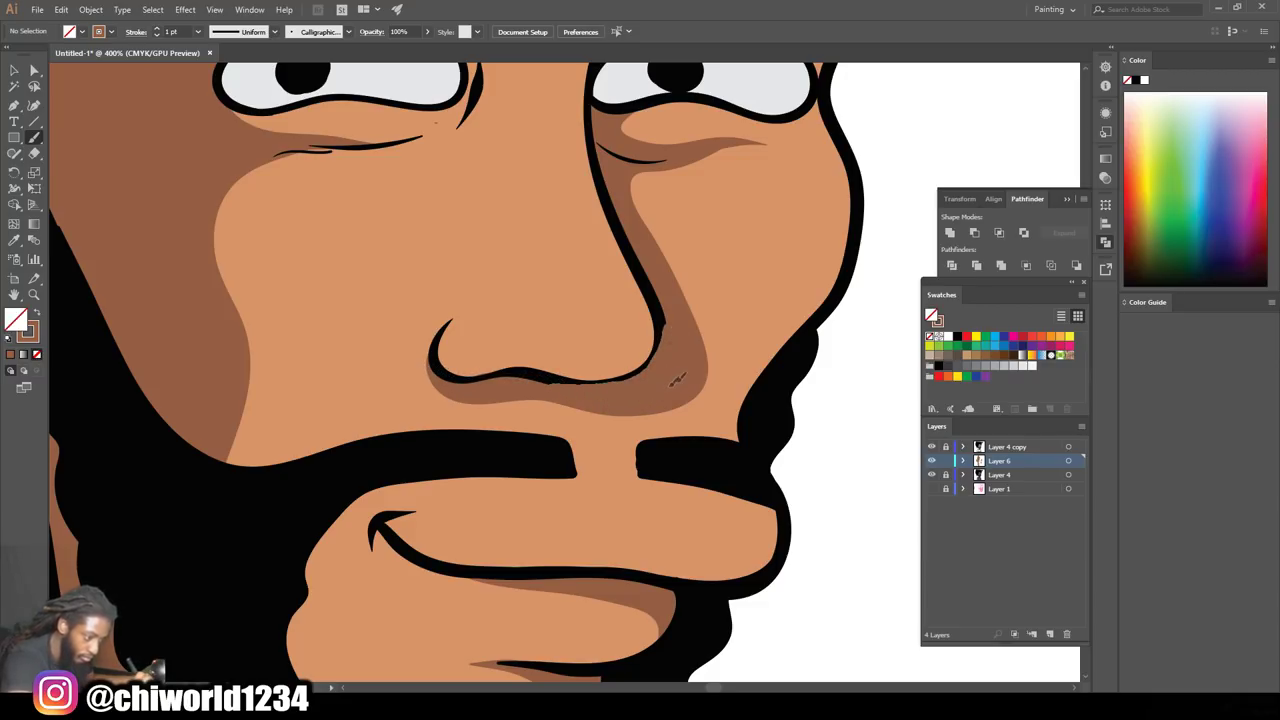
Paint a brown shadow from the left upper eyelid up toward the eyebrow
key("ctrl+minus")
key("ctrl+minus")
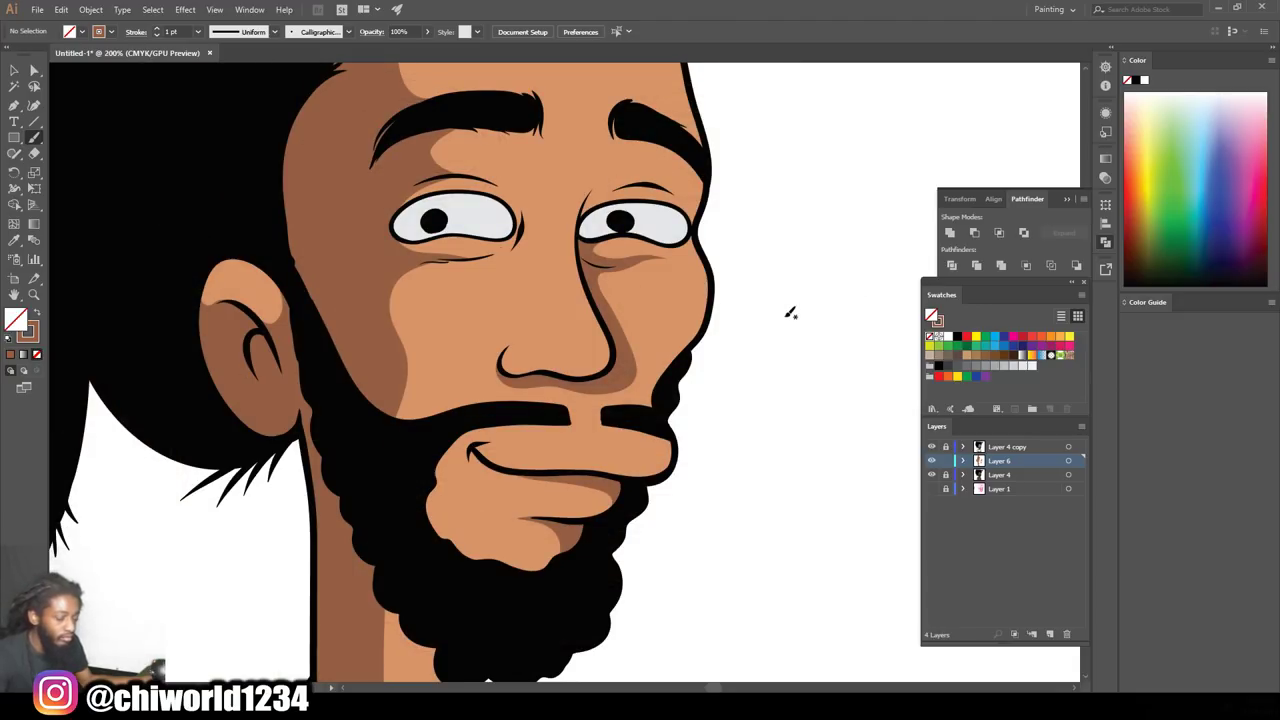
key("ctrl+minus")
key("ctrl+minus")
key("ctrl+plus")
key("ctrl+plus")
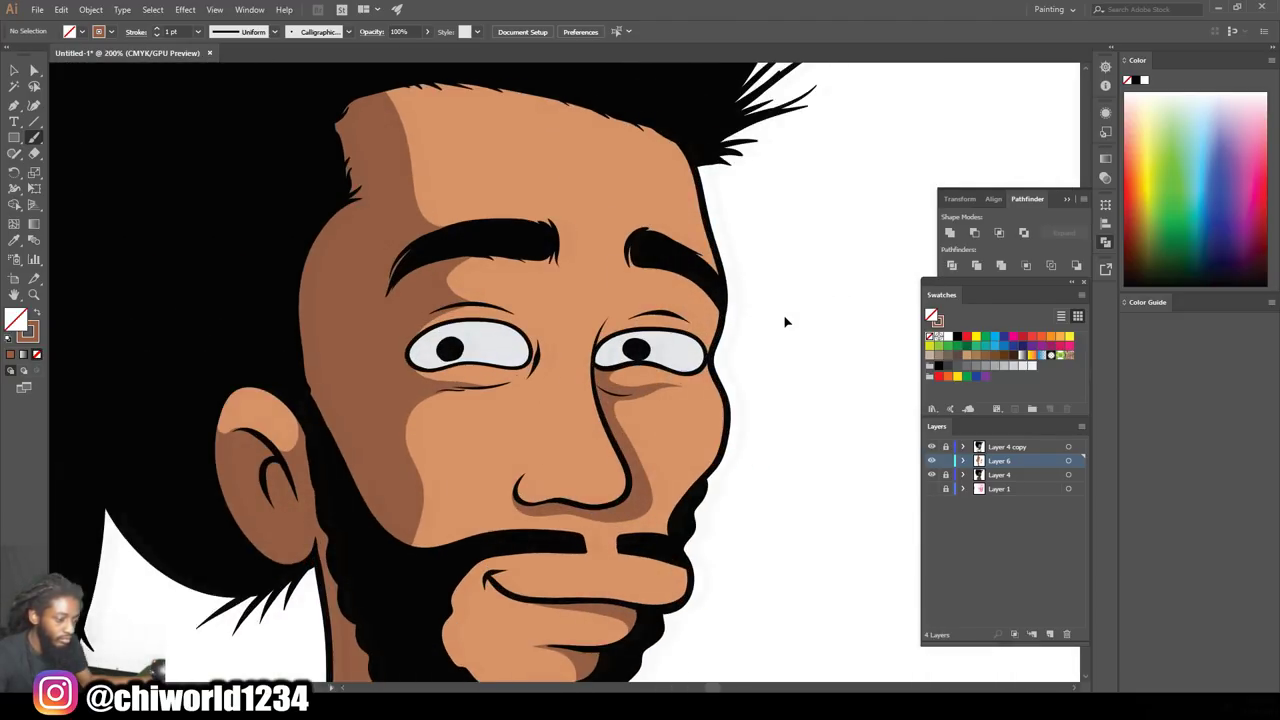
key("ctrl+plus")
scroll(430, 333, "up", 2)
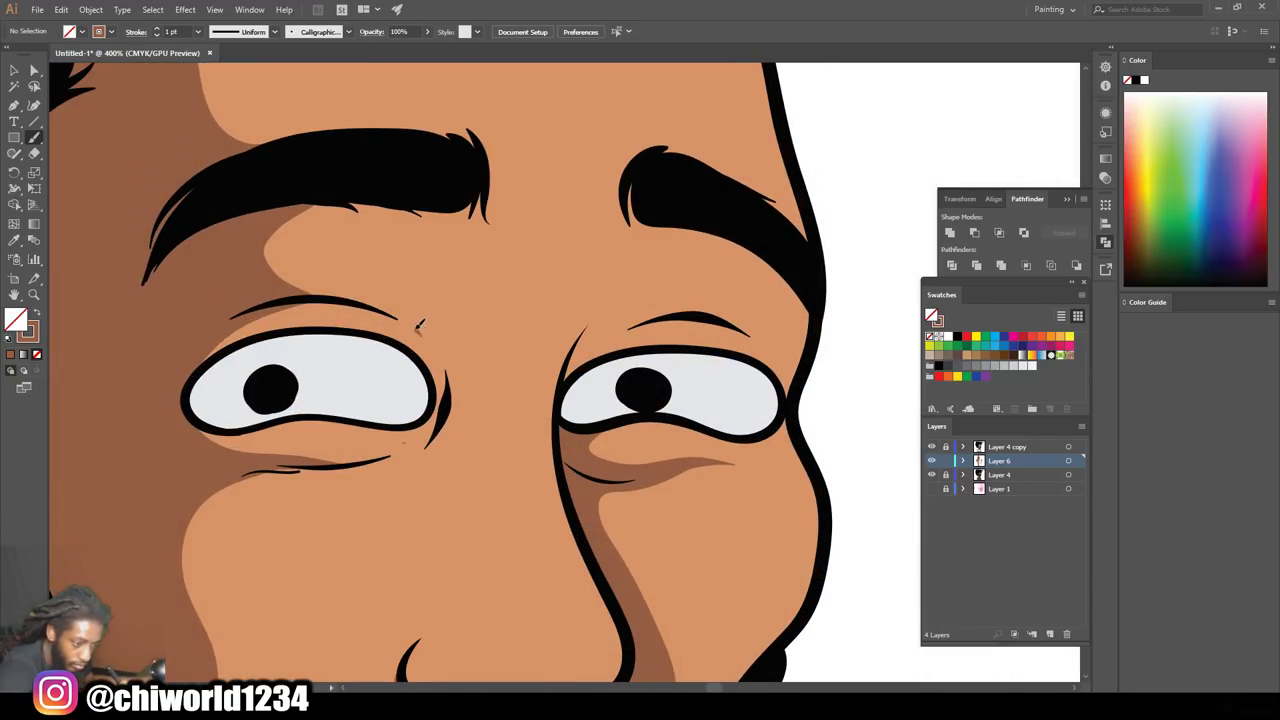
left_click_drag(419, 325, 250, 290)
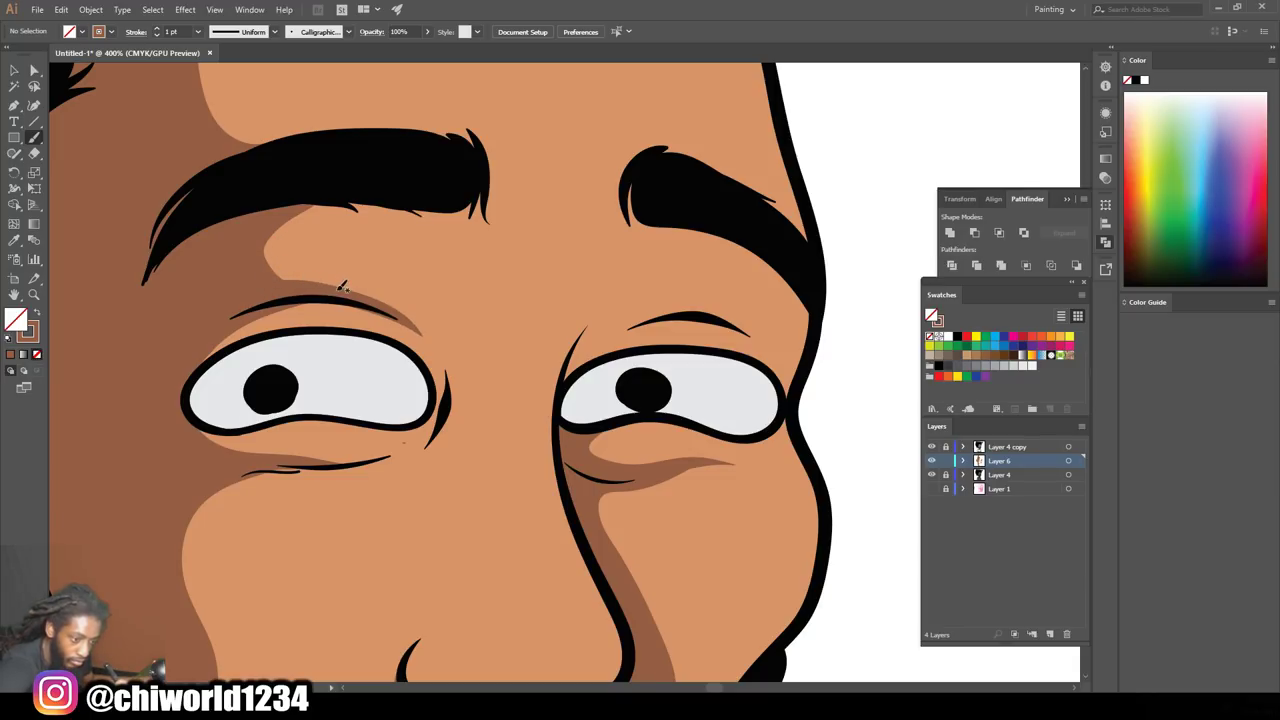
left_click_drag(301, 280, 293, 222)
left_click_drag(405, 192, 412, 190)
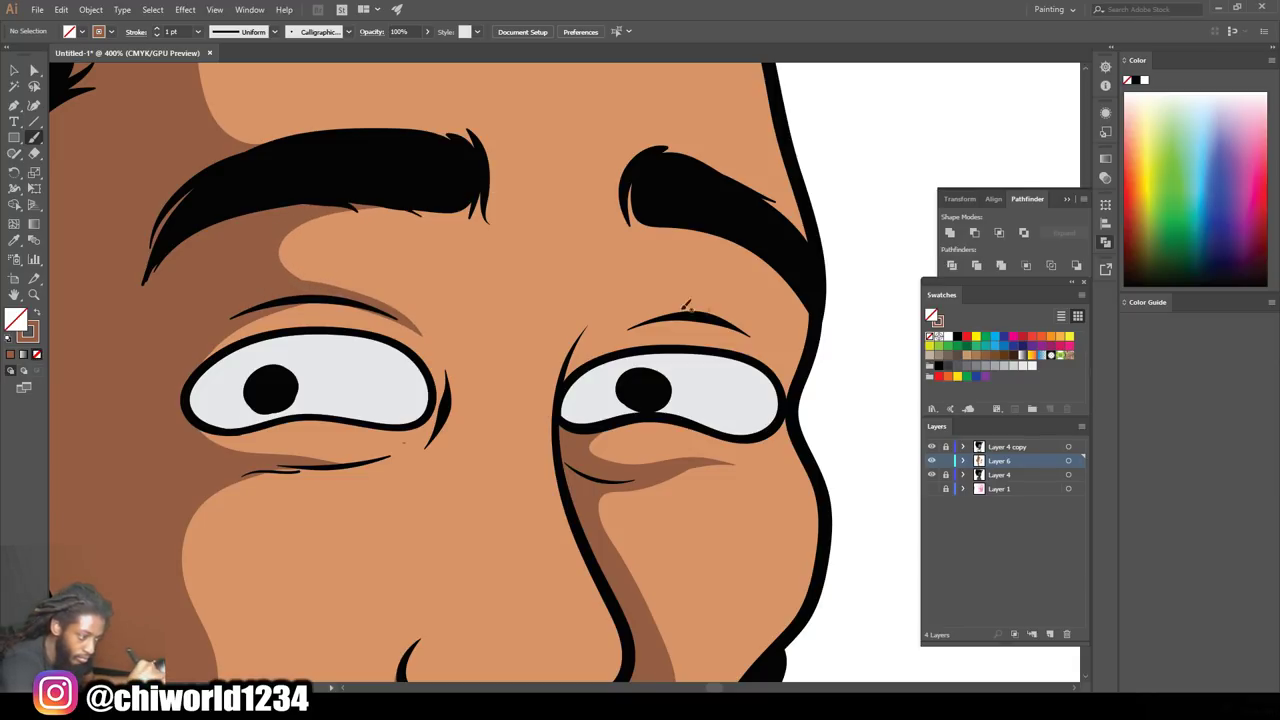
Paint a brown shadow along the right upper lid, curving up toward the eyebrow
mouse_move(570, 372)
left_mouse_down()
mouse_move(655, 322)
mouse_move(717, 313)
mouse_move(689, 318)
left_mouse_up()
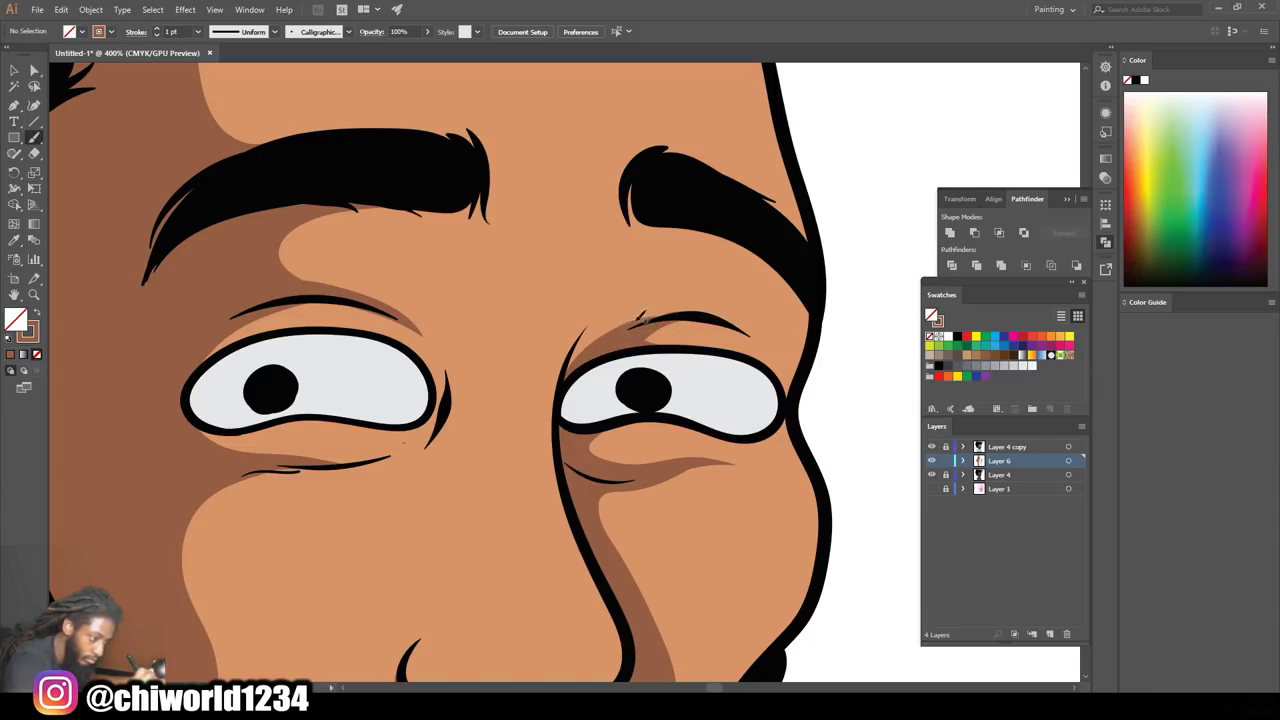
mouse_move(648, 312)
left_mouse_down()
mouse_move(606, 300)
mouse_move(652, 262)
mouse_move(588, 335)
left_mouse_up()
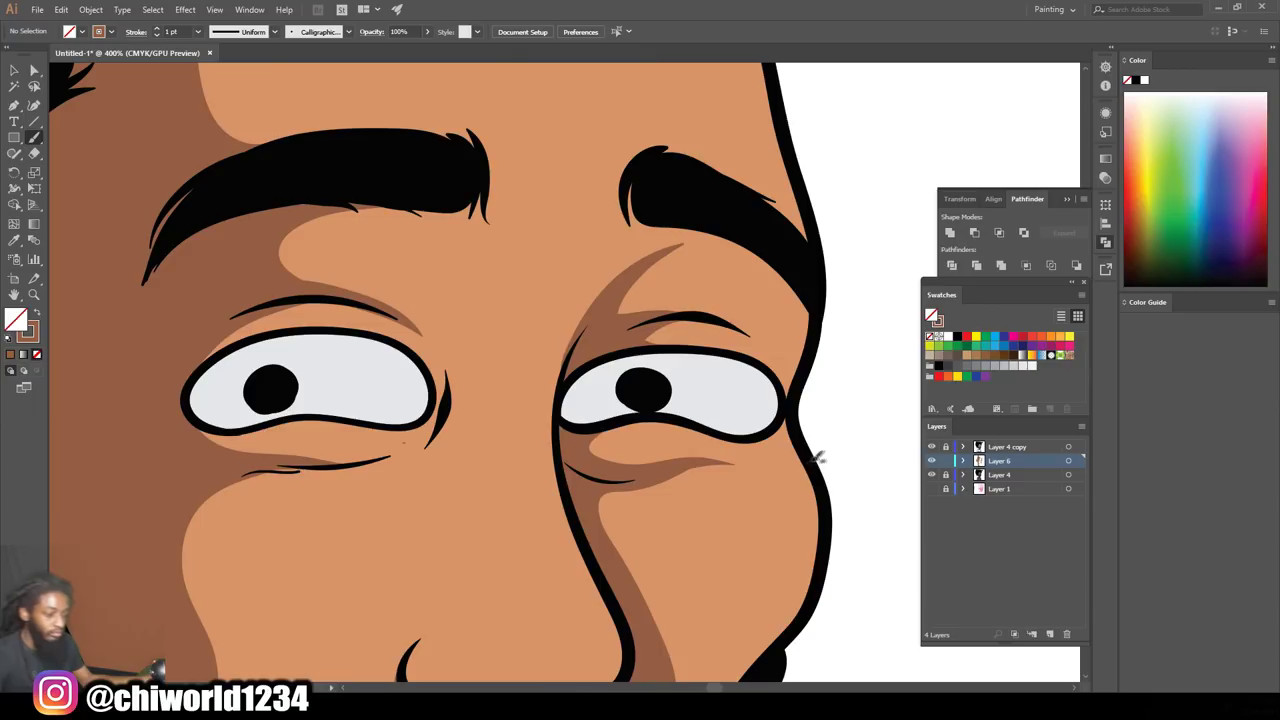
key("ctrl+minus")
key("ctrl+minus")
key("ctrl+minus")
key("ctrl+minus")
key("ctrl+minus")
key("ctrl+minus")
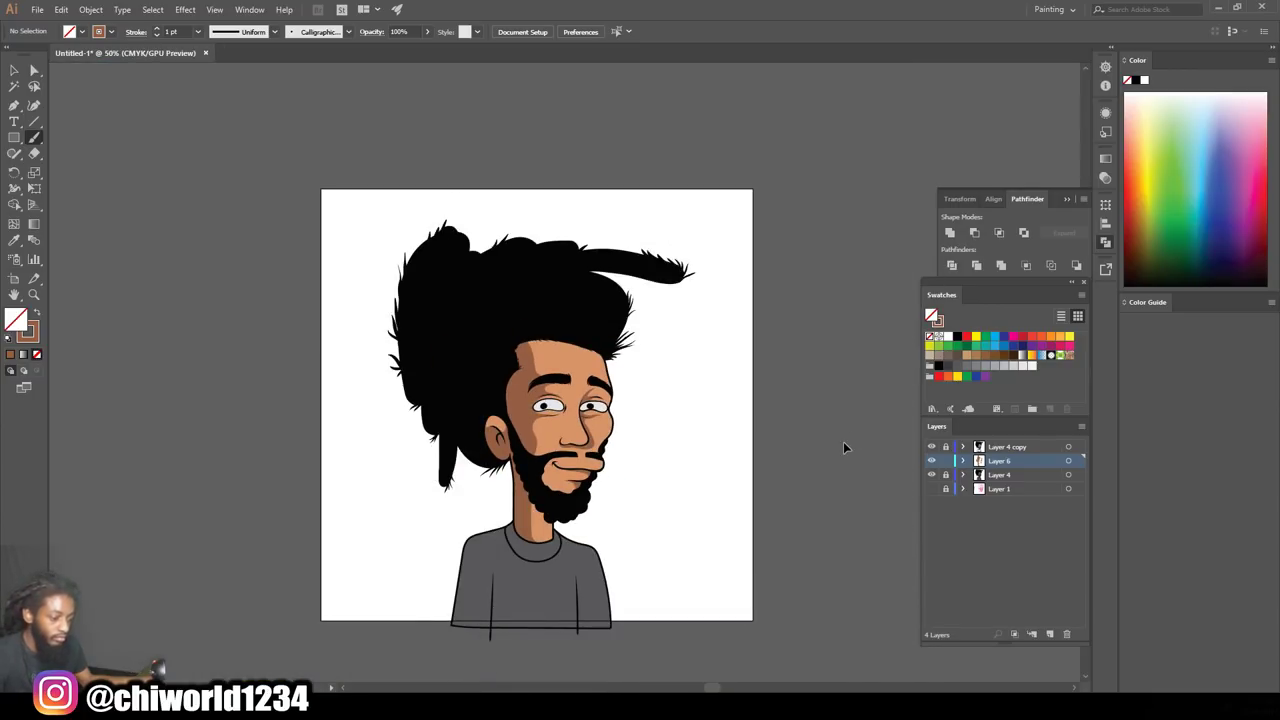
key("ctrl+plus")
key("ctrl+plus")
key("ctrl+plus")
key("ctrl+plus")
key("ctrl+plus")
key("ctrl+plus")
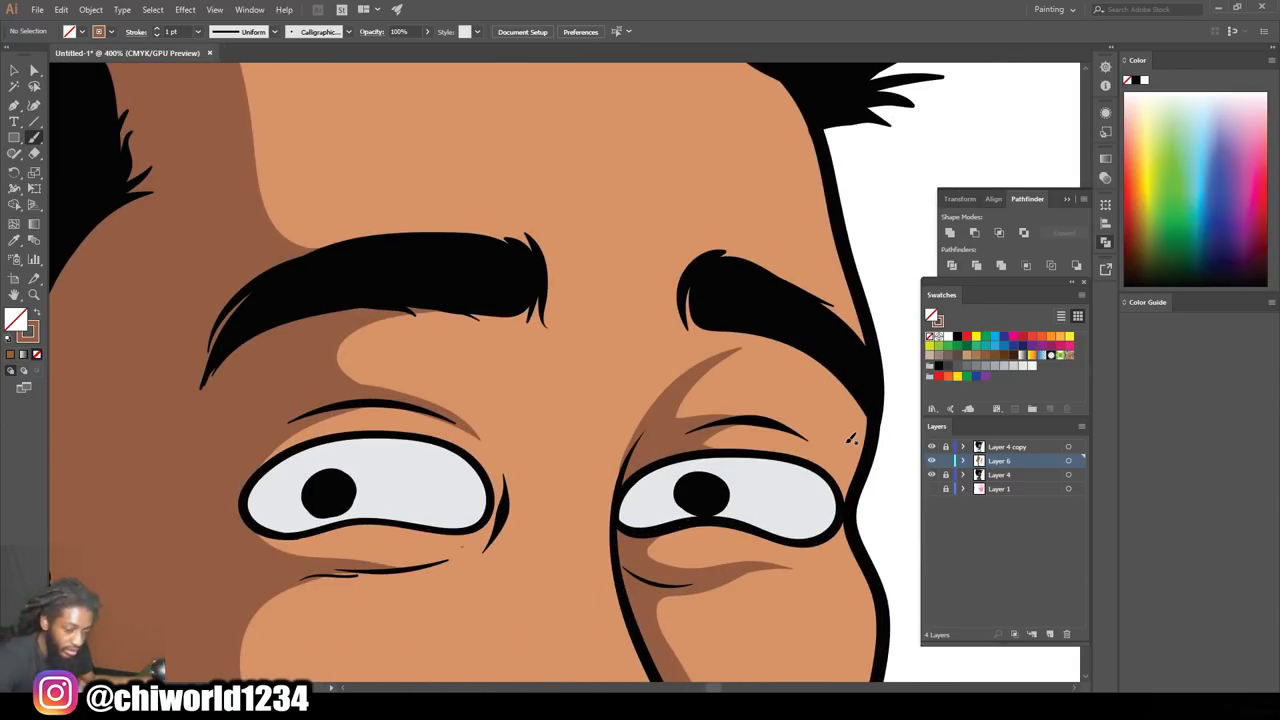
Change the brush colour to a pale lavender-grey
double_click(27, 331)
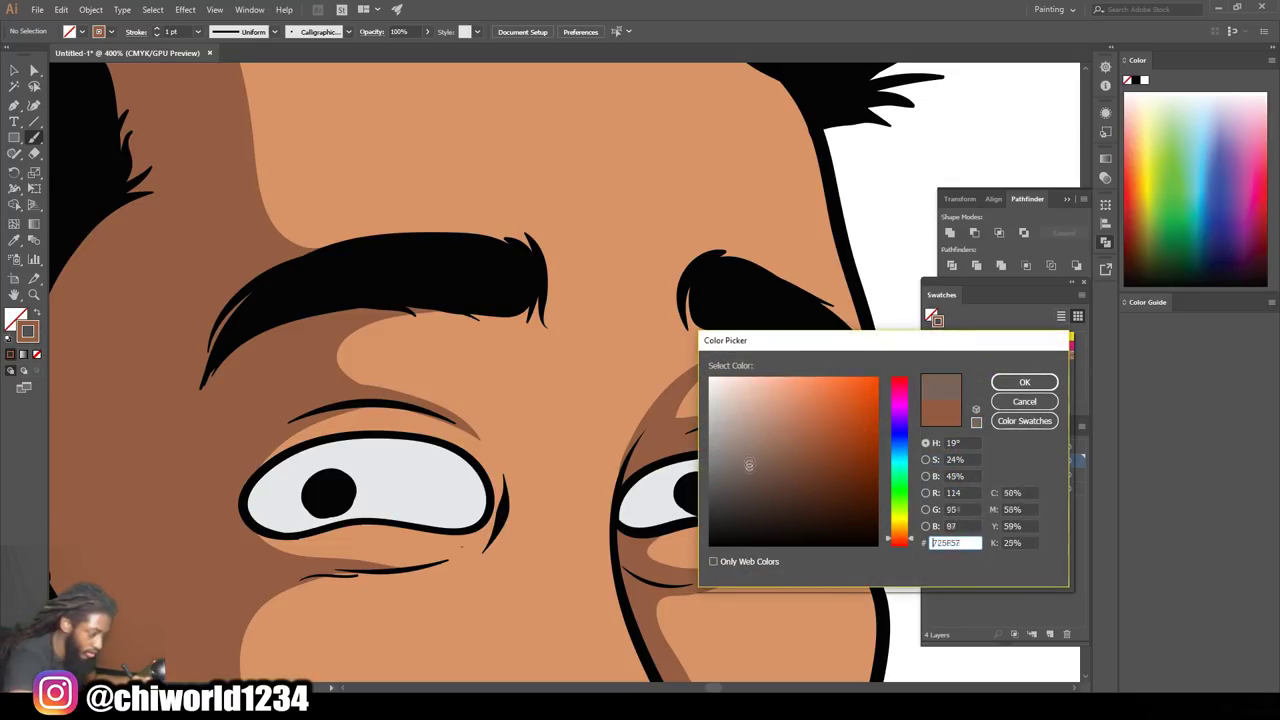
left_click(737, 458)
left_click(900, 457)
left_click_drag(903, 458, 903, 422)
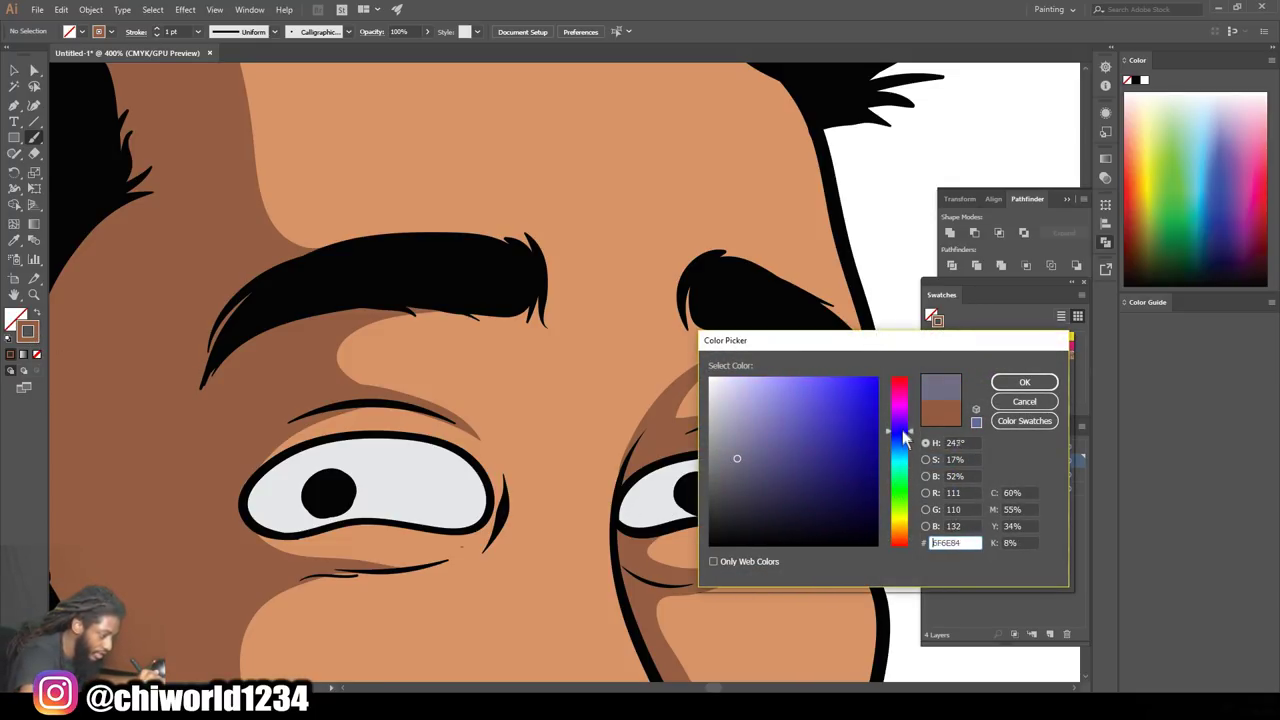
left_click_drag(737, 433, 736, 440)
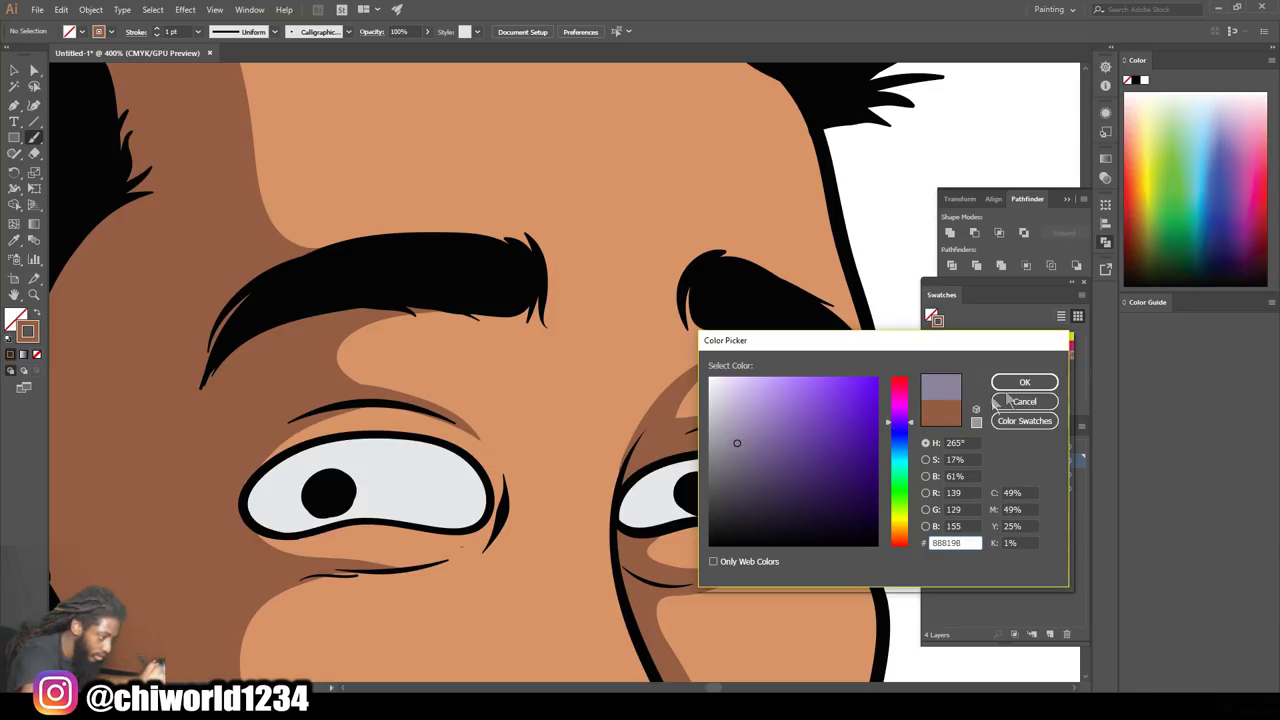
left_click(1024, 382)
Paint lavender-grey shading across the top of both eye whites
left_click_drag(641, 525, 828, 466)
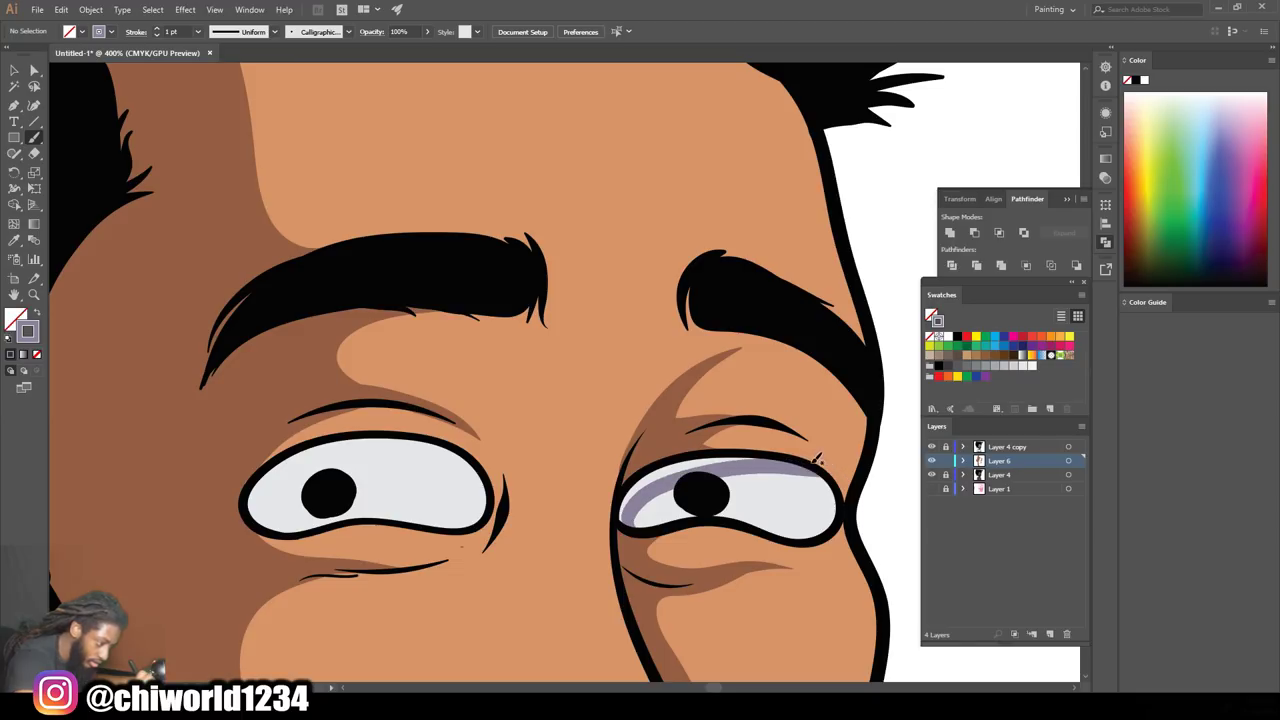
left_click_drag(797, 459, 637, 489)
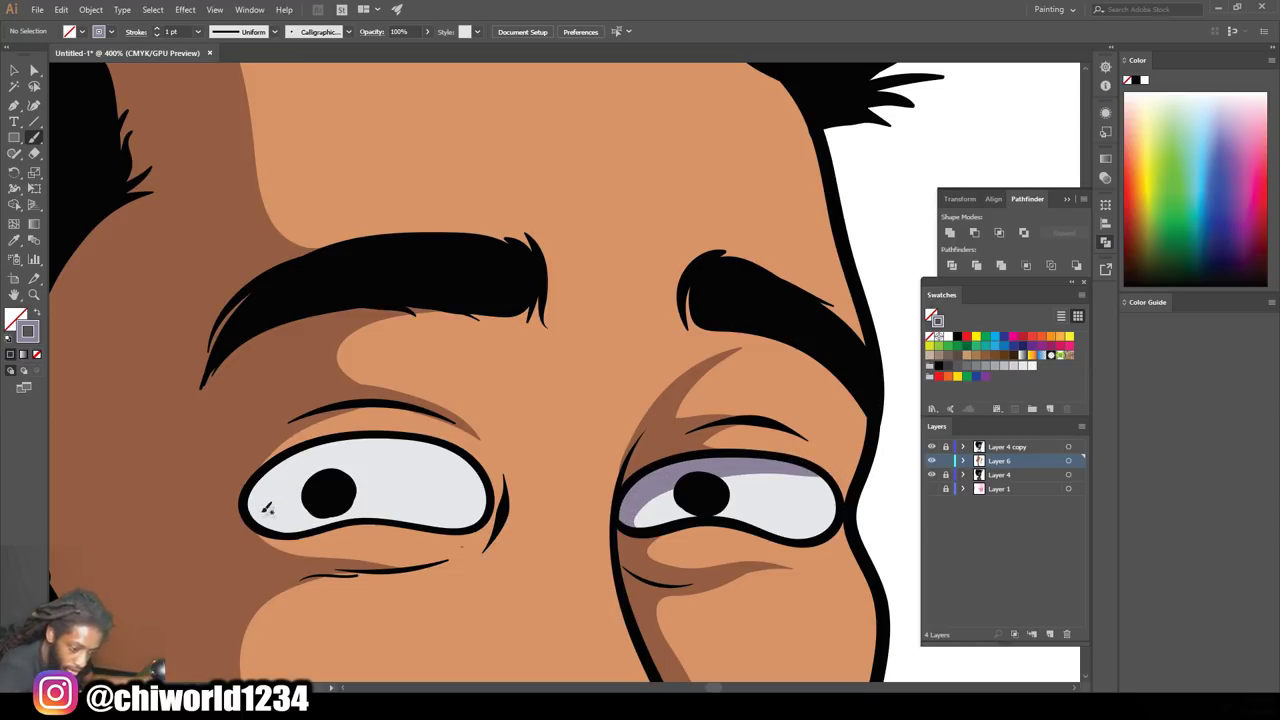
left_click_drag(274, 513, 448, 452)
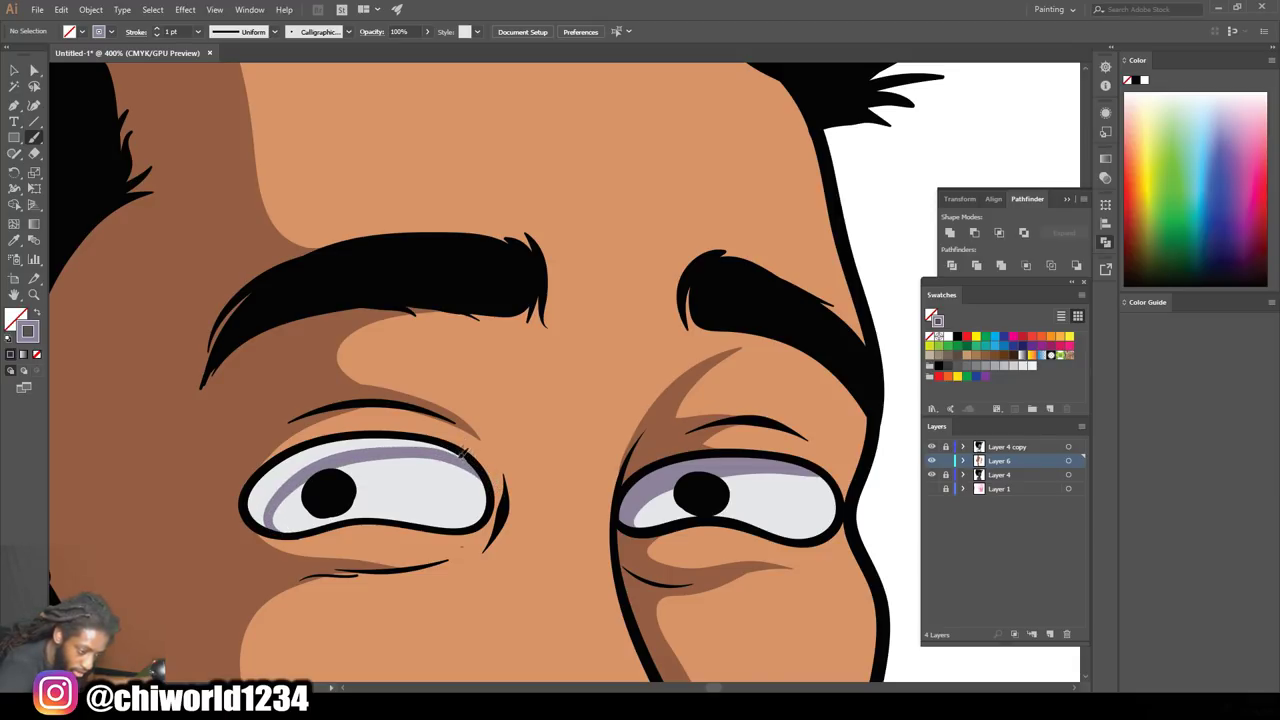
left_click_drag(412, 440, 266, 518)
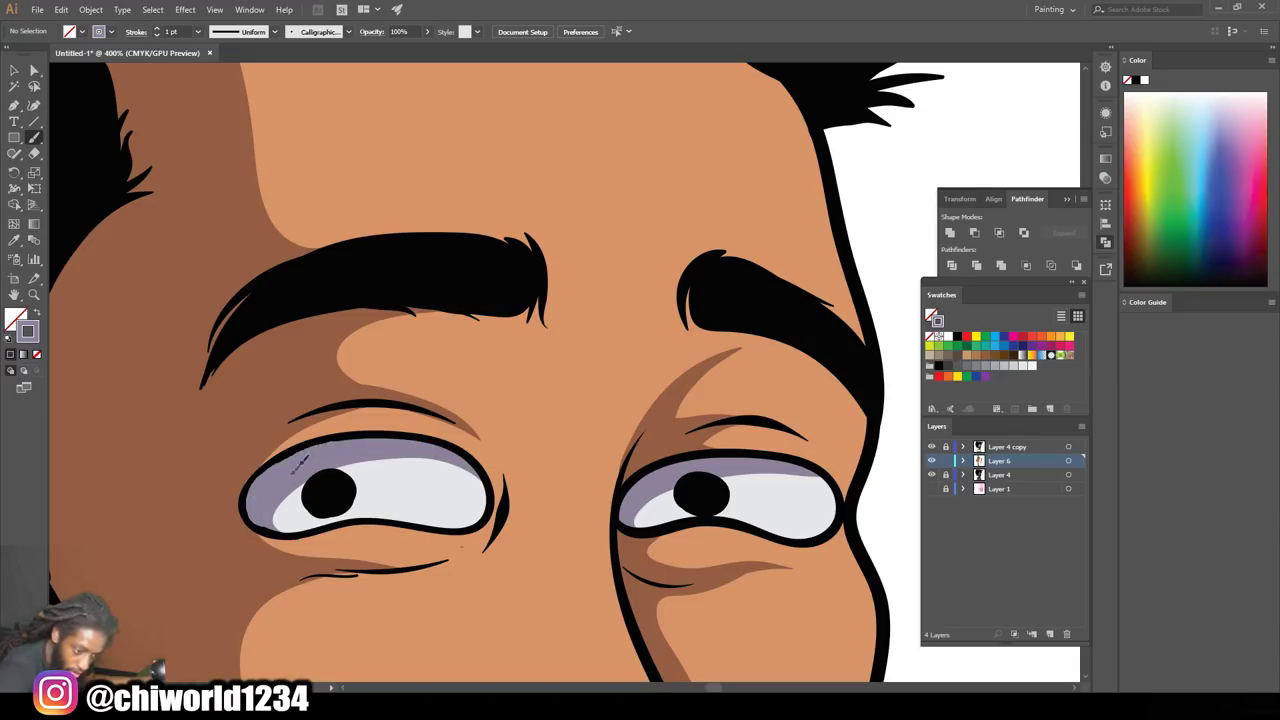
key("ctrl+1")
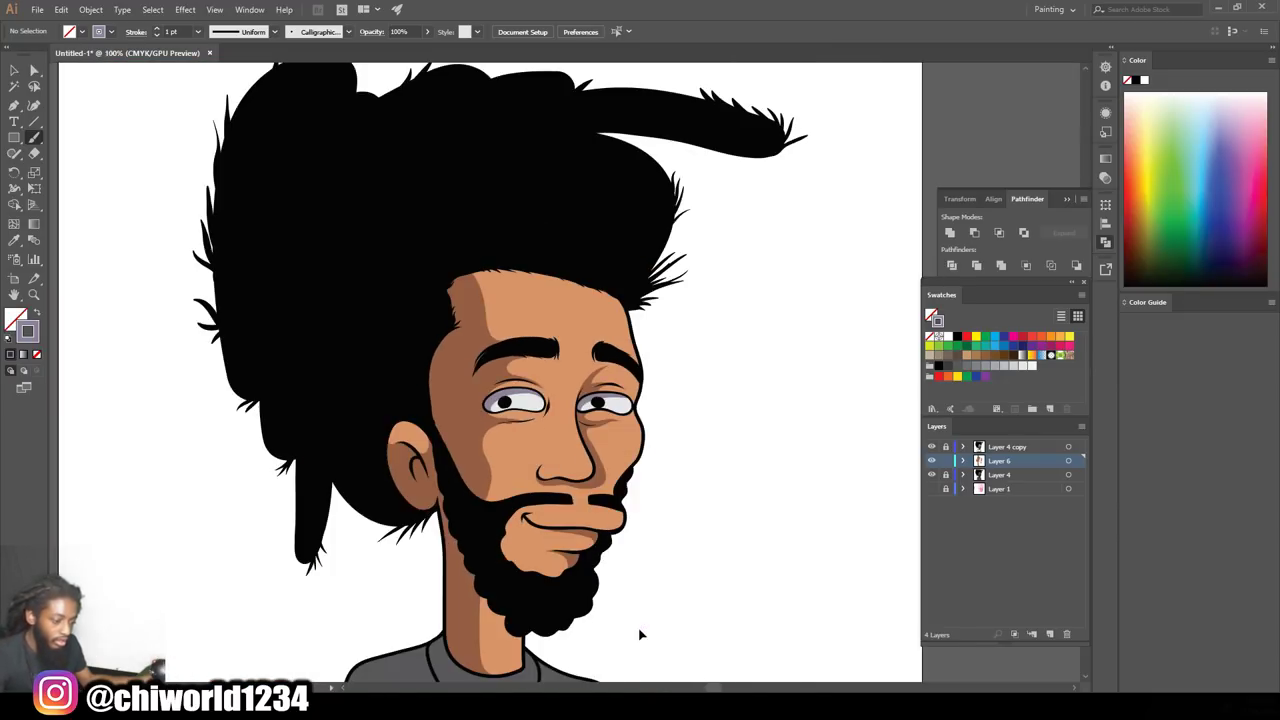
Bring the shirt into view and sample its grey colour with the Eyedropper
key("ctrl+minus")
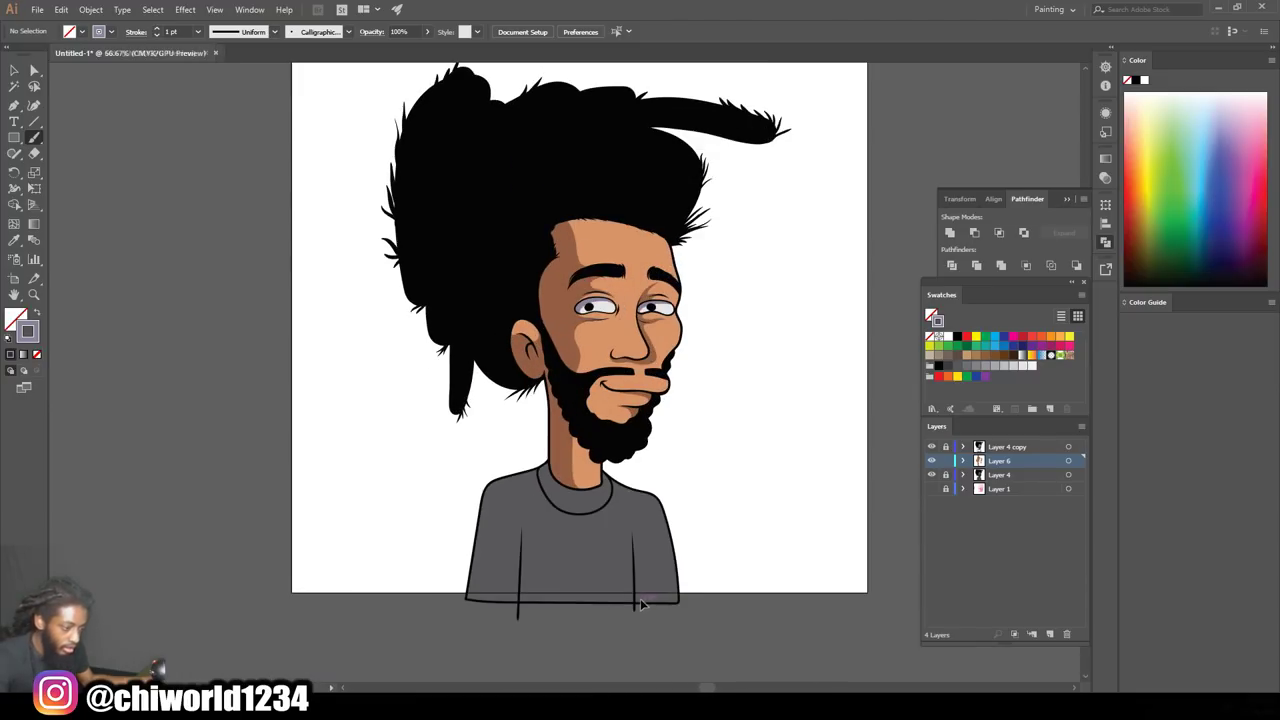
key("ctrl+minus")
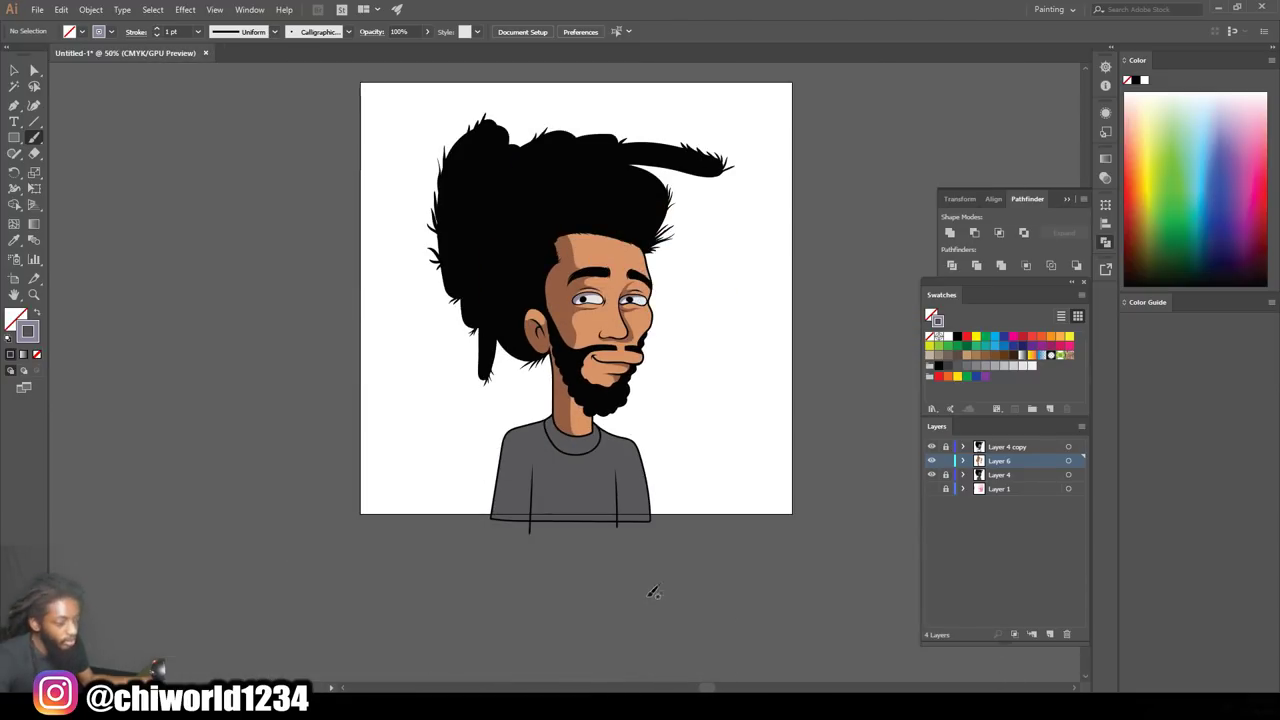
key("ctrl+plus")
key("ctrl+plus")
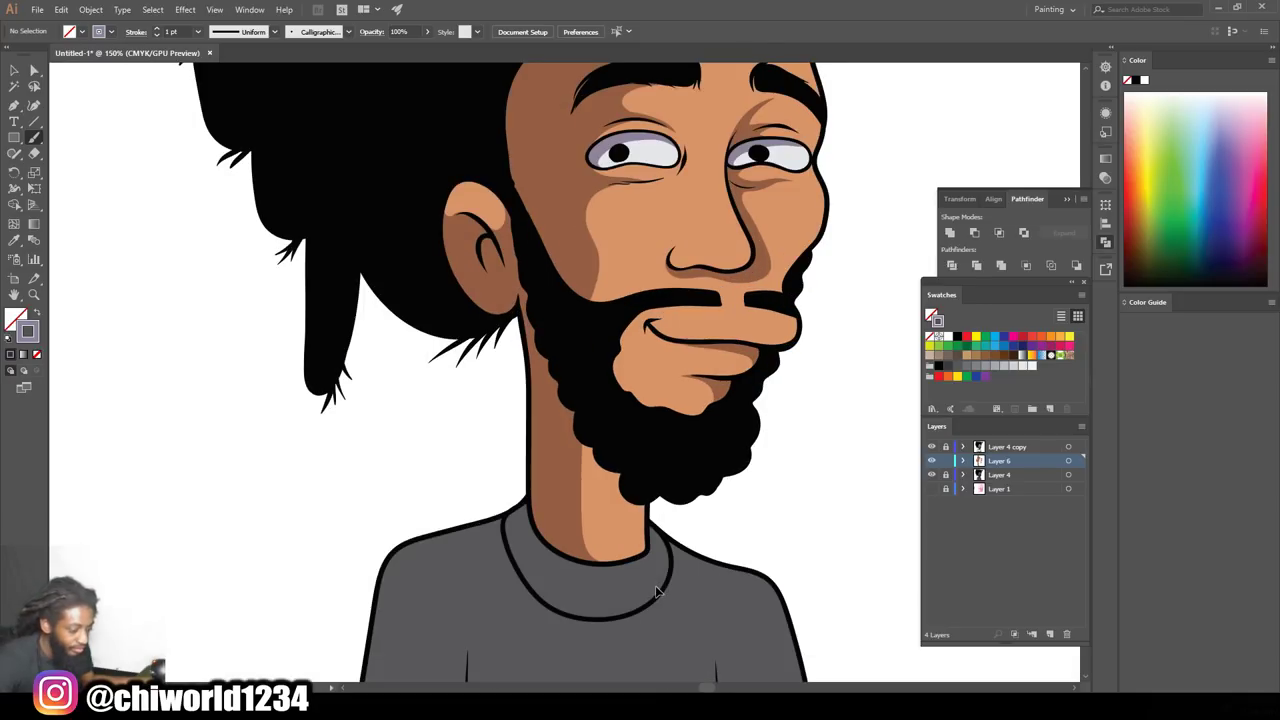
scroll(656, 592, "down", 3)
scroll(655, 588, "down", 2)
key("ctrl+plus")
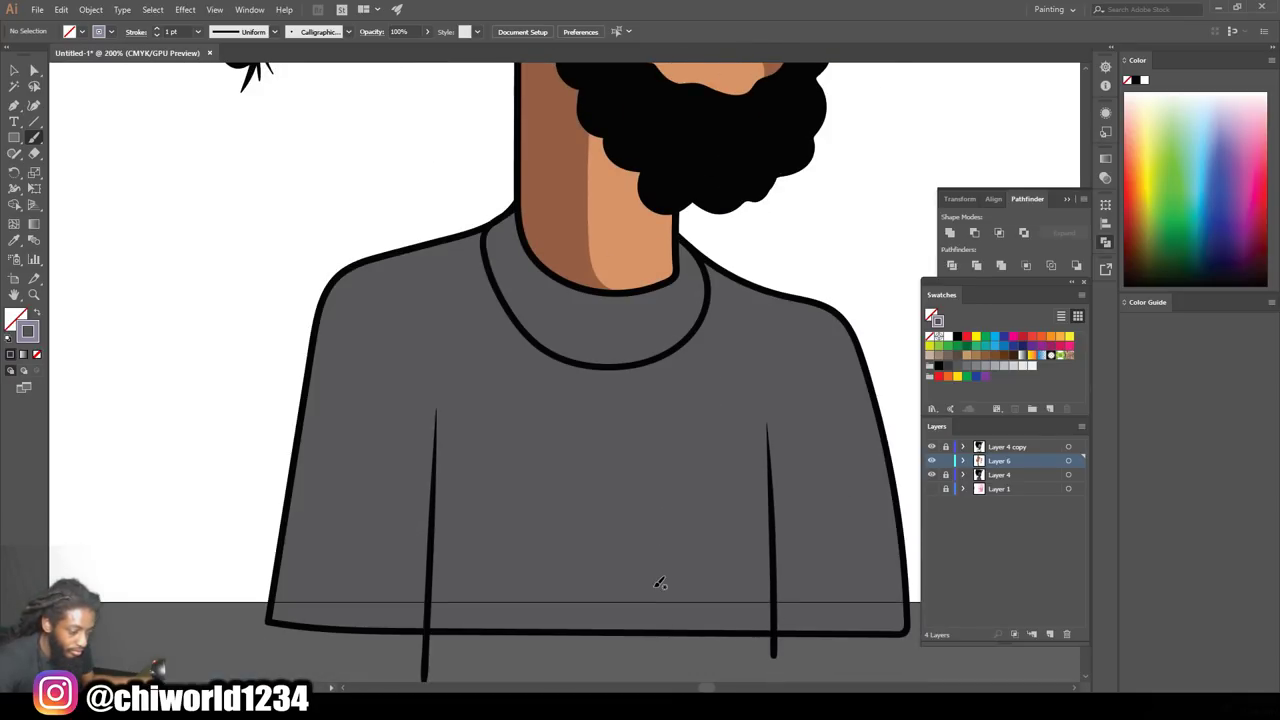
key("ctrl+minus")
scroll(658, 585, "up", 2)
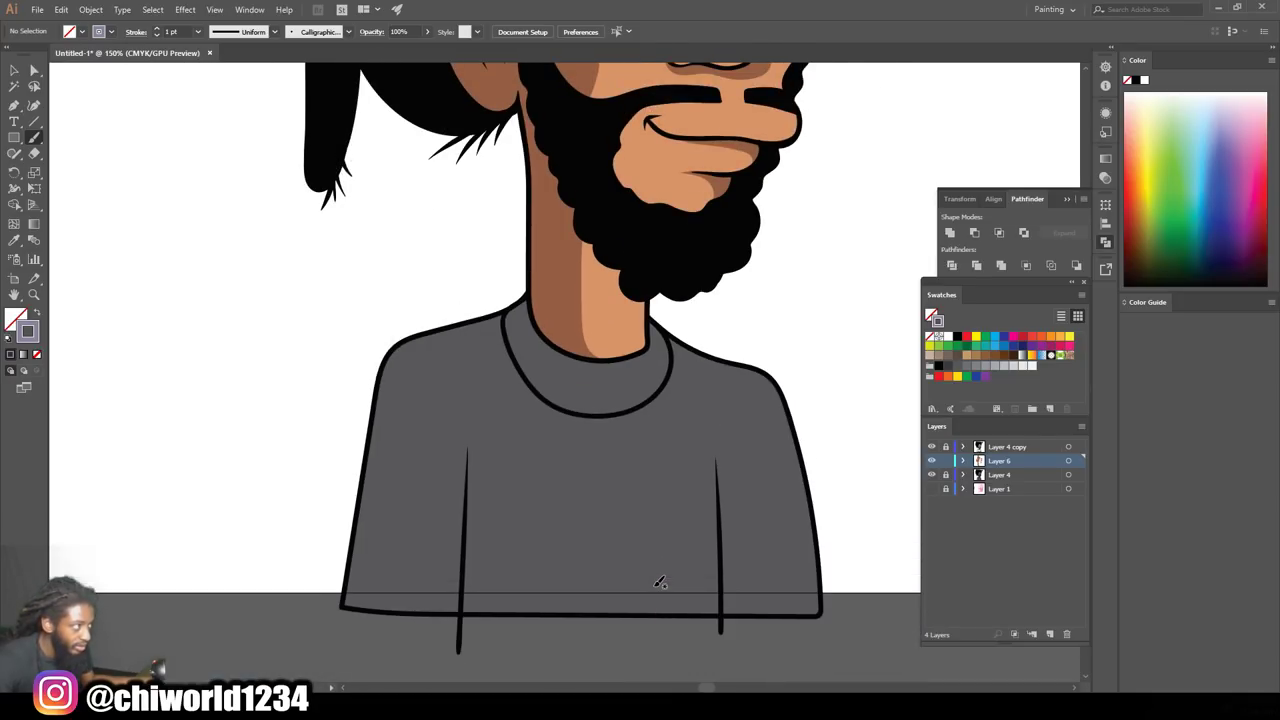
key("ctrl+plus")
scroll(585, 528, "down", 1)
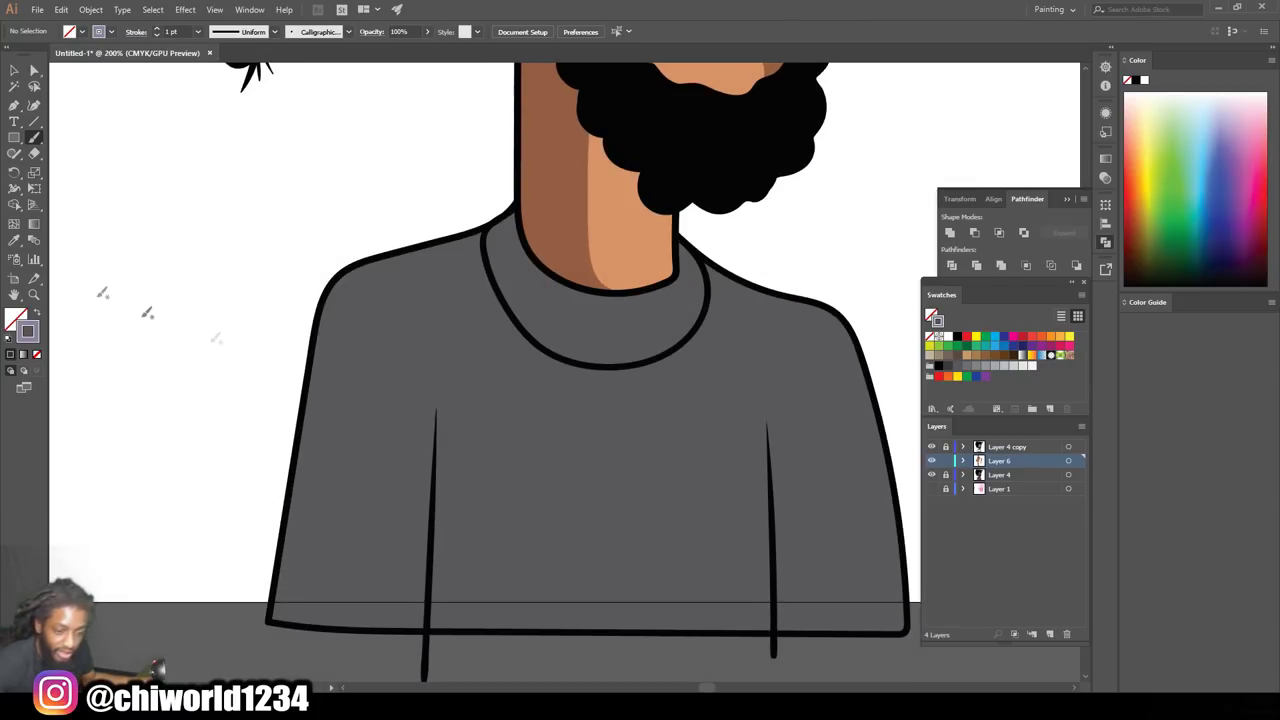
left_click(20, 243)
left_click(78, 328)
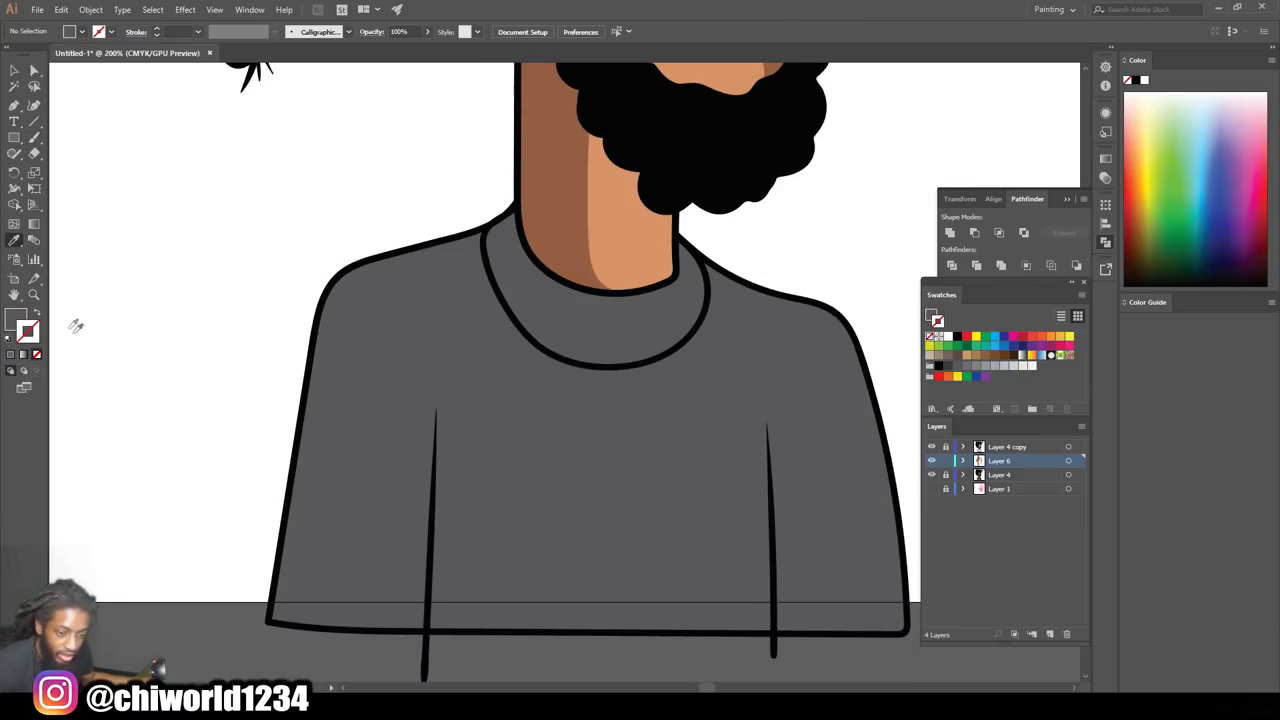
Pick a darker blue-grey and paint first shadow strokes up the shirt's left side
double_click(16, 328)
left_click_drag(738, 505, 730, 500)
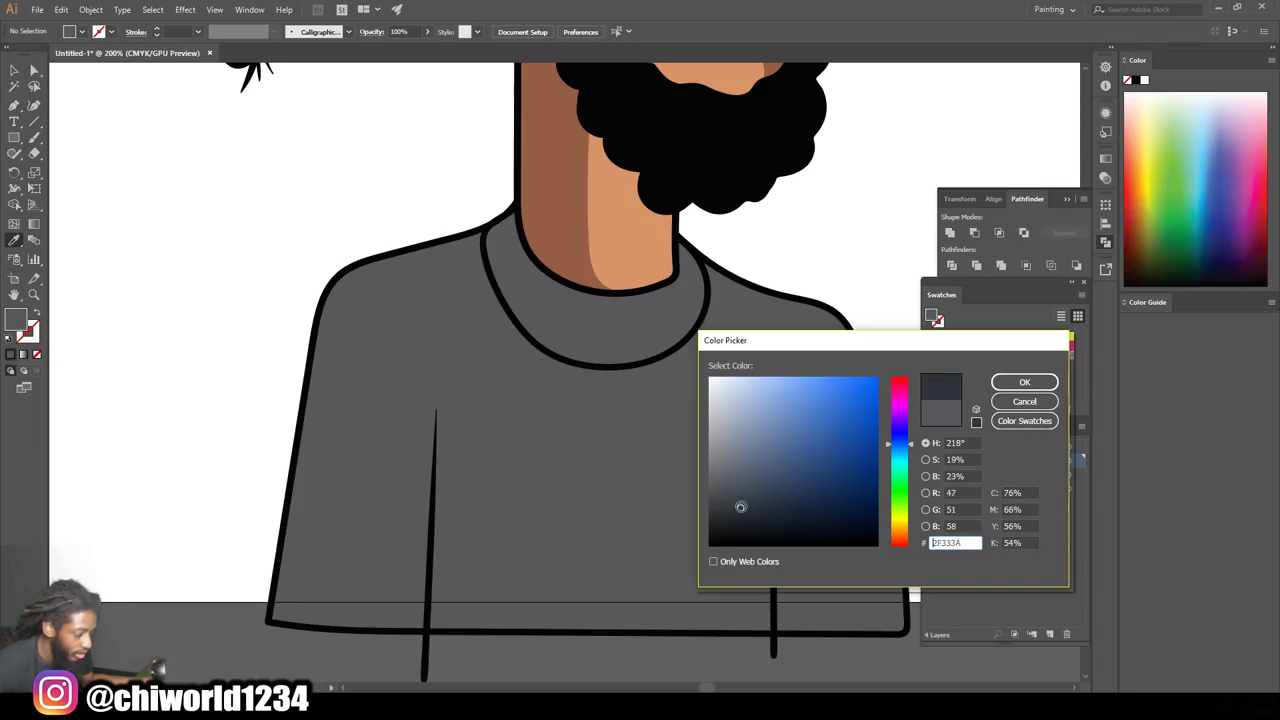
left_click(1014, 386)
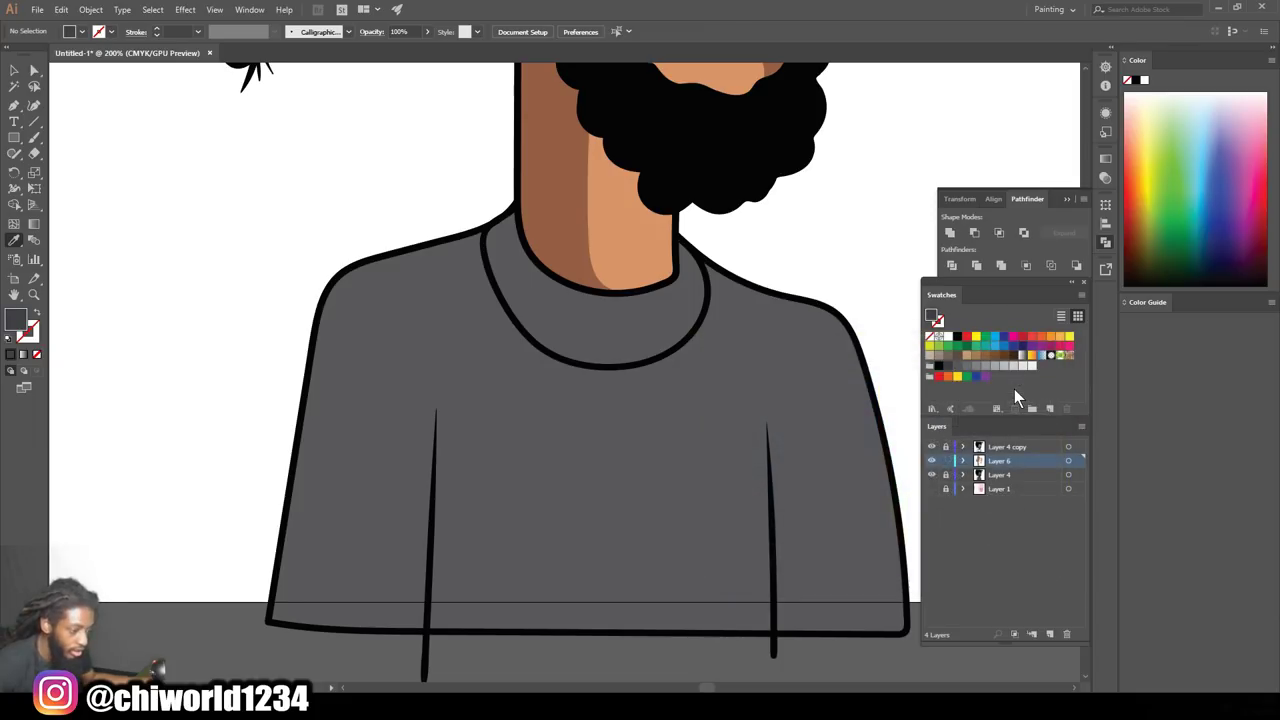
left_click(35, 139)
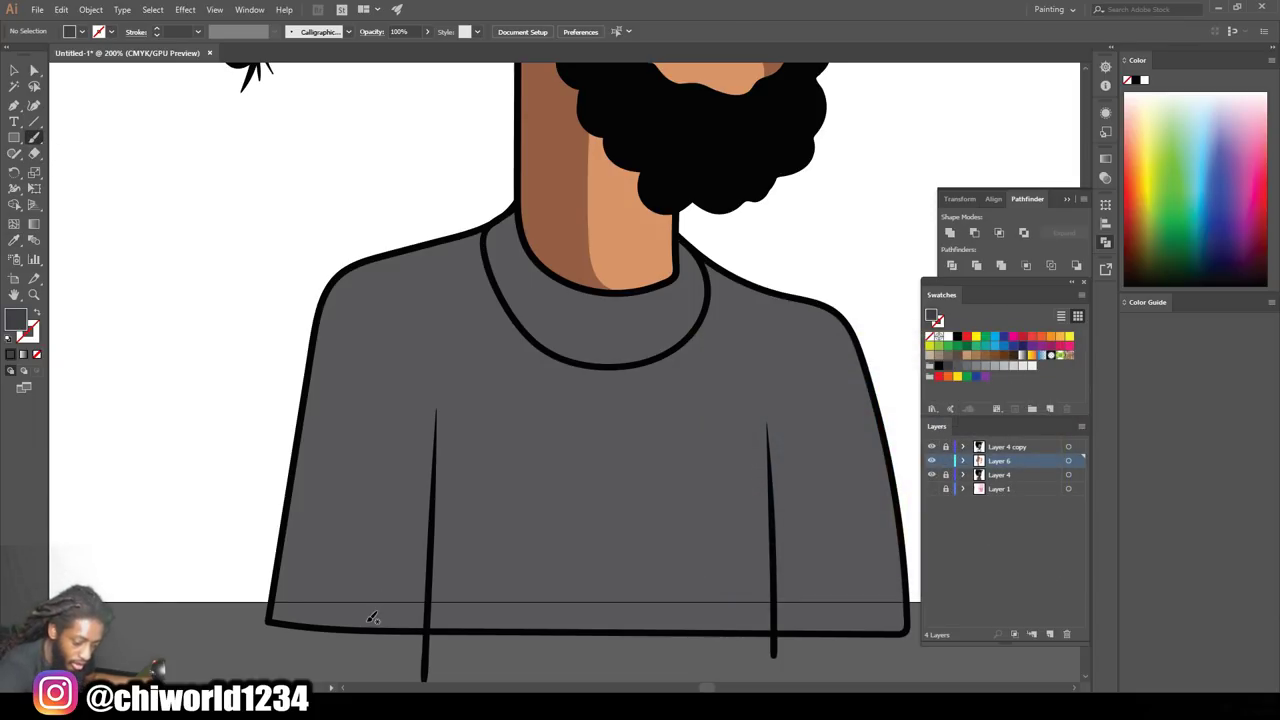
mouse_move(362, 594)
left_mouse_down()
mouse_move(366, 380)
mouse_move(390, 309)
left_mouse_up()
left_click_drag(485, 285, 503, 302)
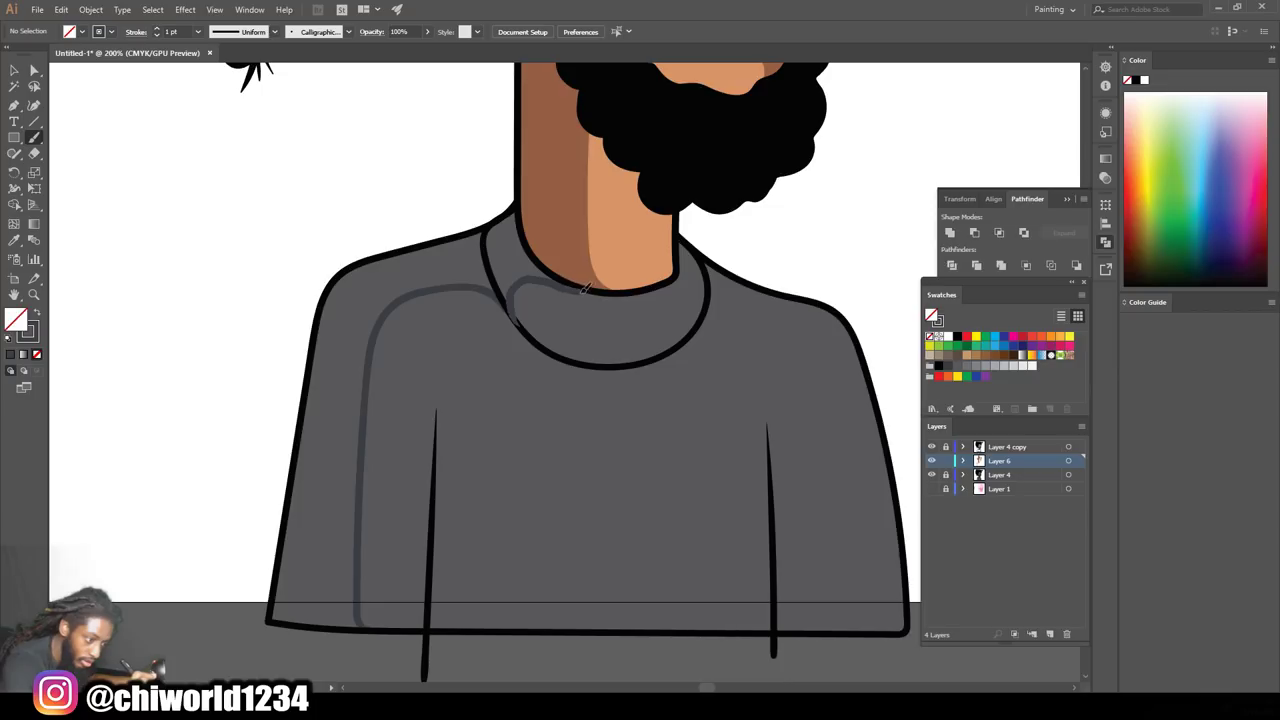
With a 5 pt brush, paint wide shadows along the shirt's left side, shoulder and collar
left_click(197, 33)
left_click(211, 148)
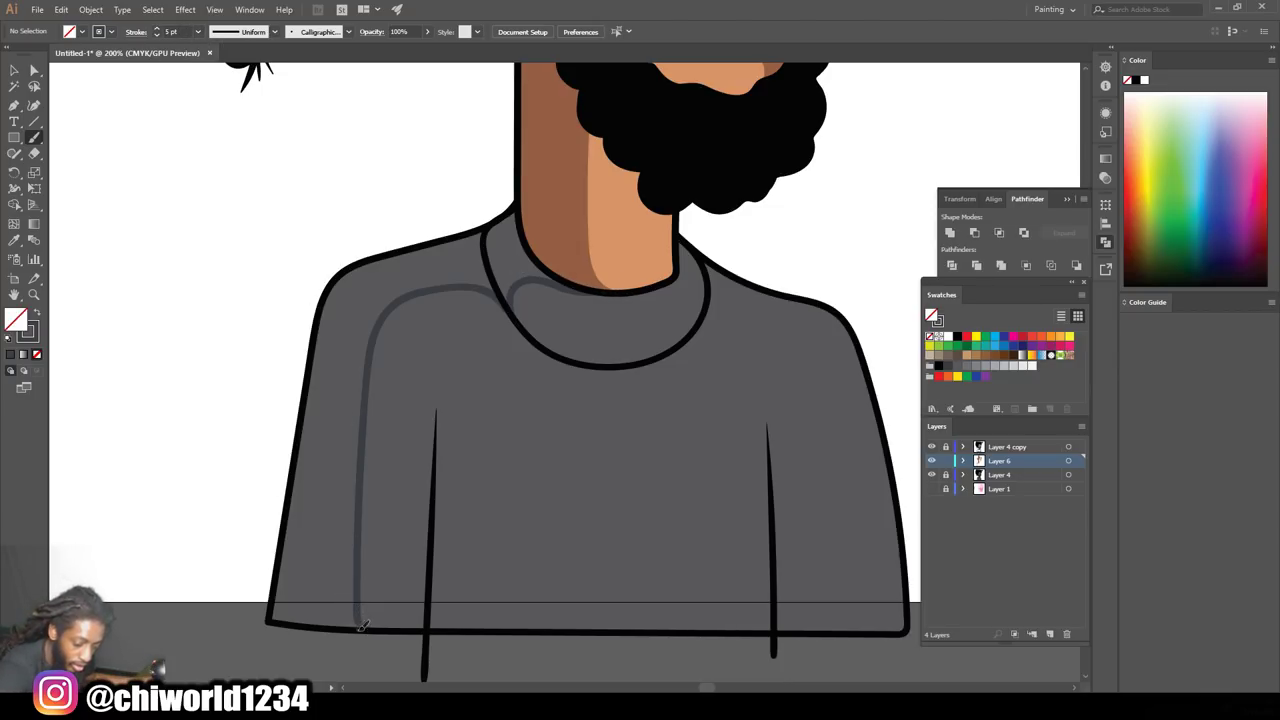
left_click_drag(363, 625, 410, 283)
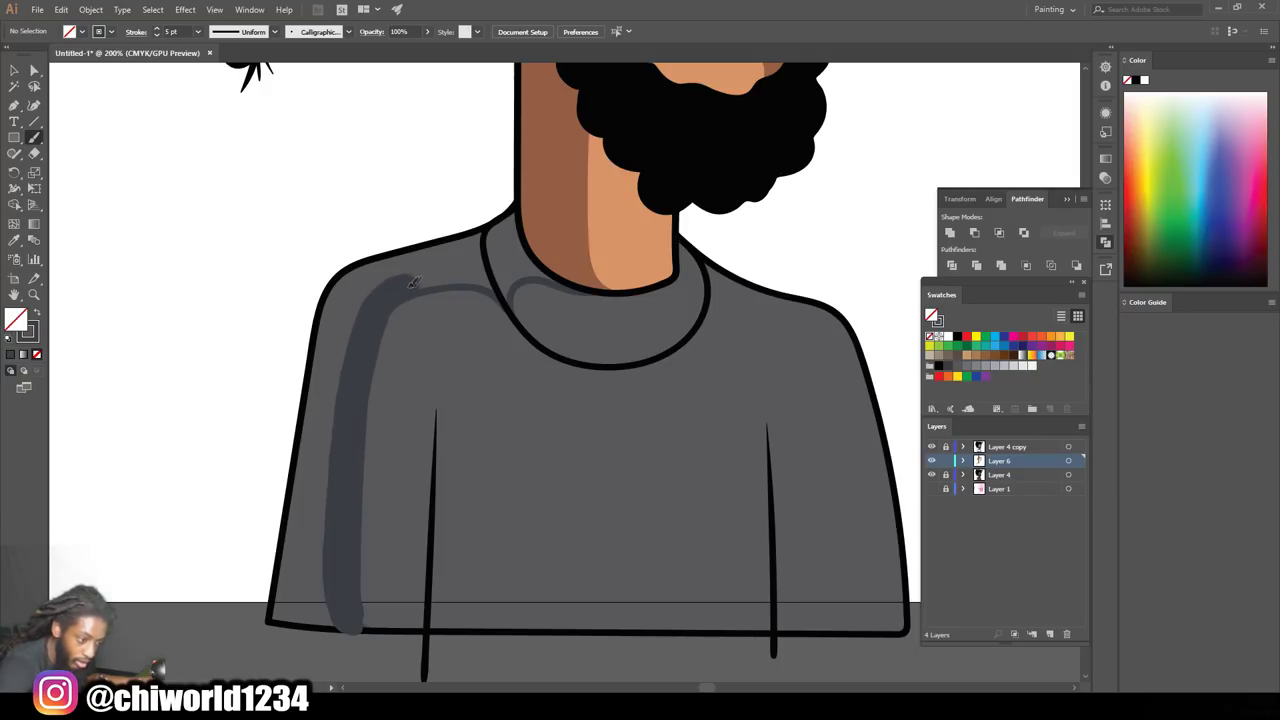
mouse_move(410, 283)
left_mouse_down()
mouse_move(518, 316)
mouse_move(376, 596)
left_mouse_up()
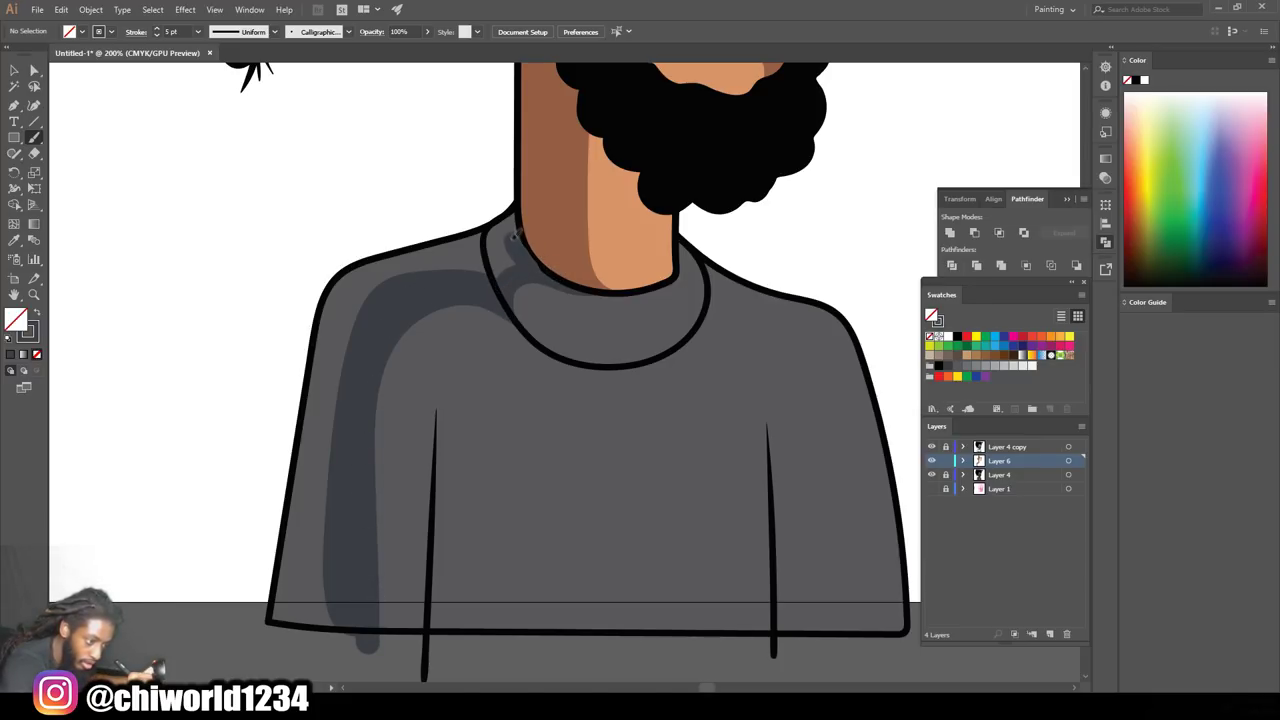
mouse_move(493, 228)
left_mouse_down()
mouse_move(337, 304)
mouse_move(290, 596)
mouse_move(348, 357)
mouse_move(410, 278)
mouse_move(500, 252)
left_mouse_up()
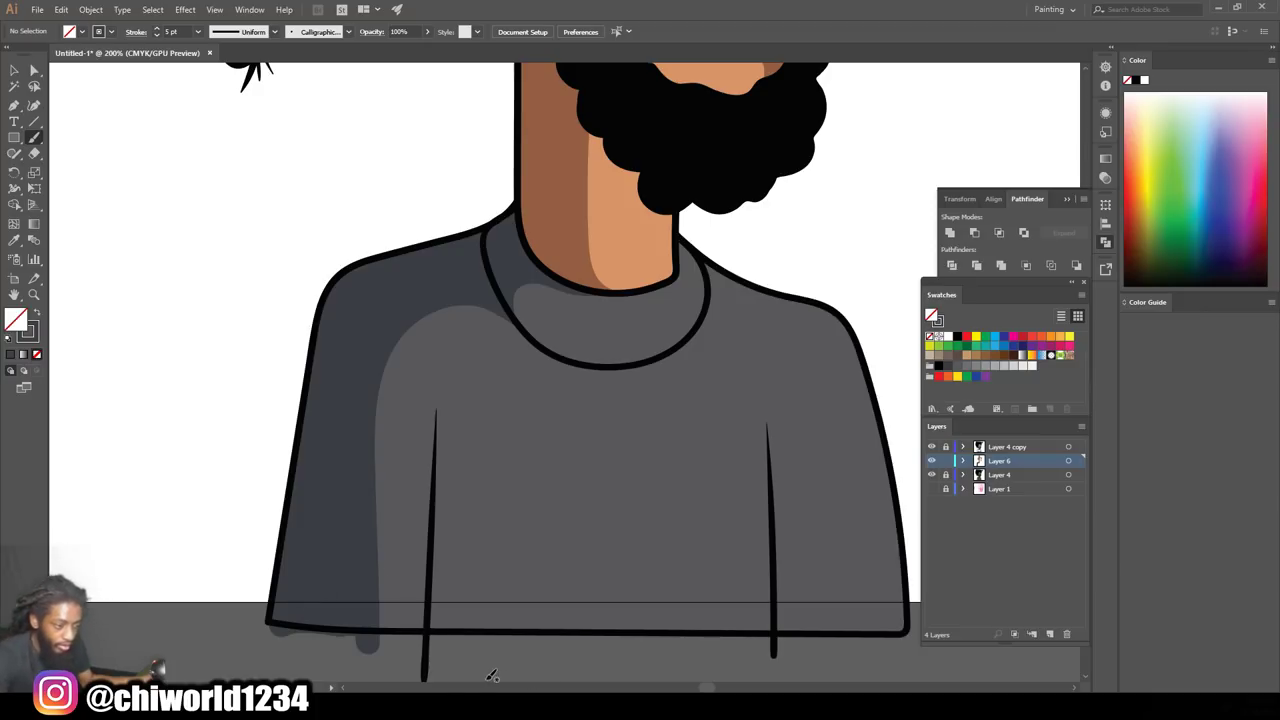
key("ctrl+1")
key("ctrl+minus")
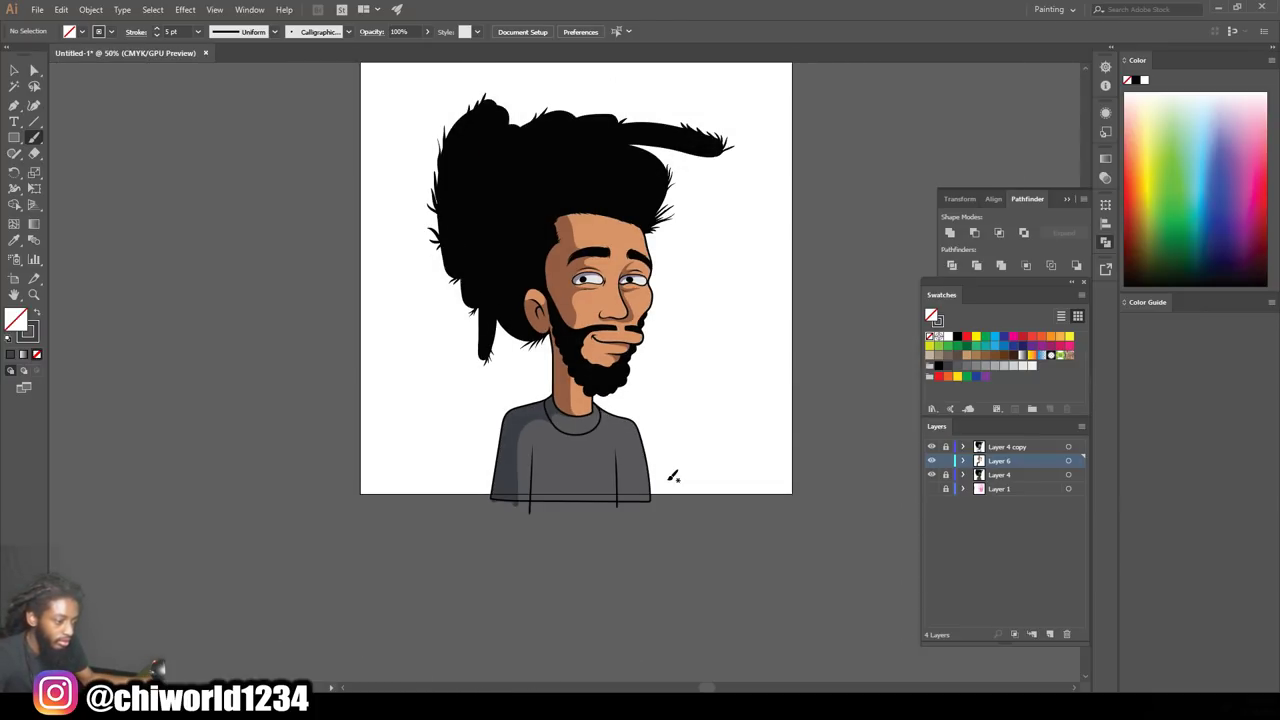
key("ctrl+plus")
scroll(668, 478, "up", 3)
key("ctrl+plus")
Add a new highlights layer above Layer 4 copy
scroll(760, 470, "up", 2)
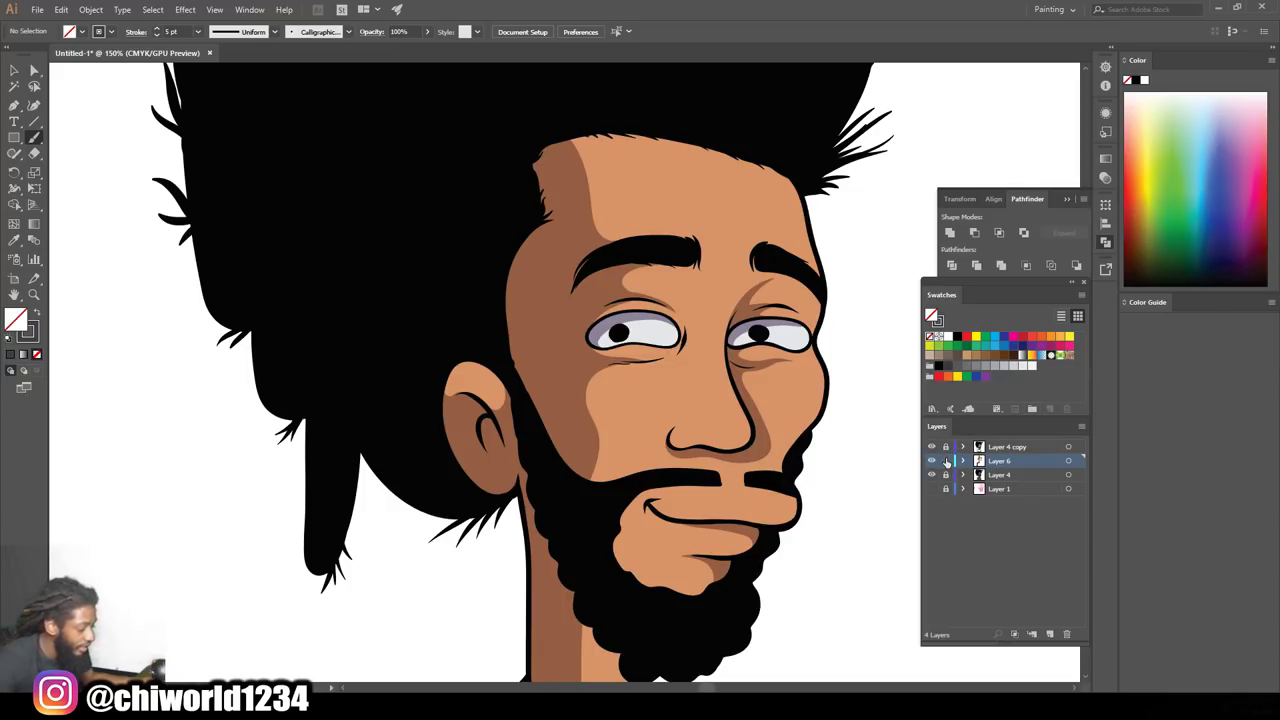
left_click(1049, 635)
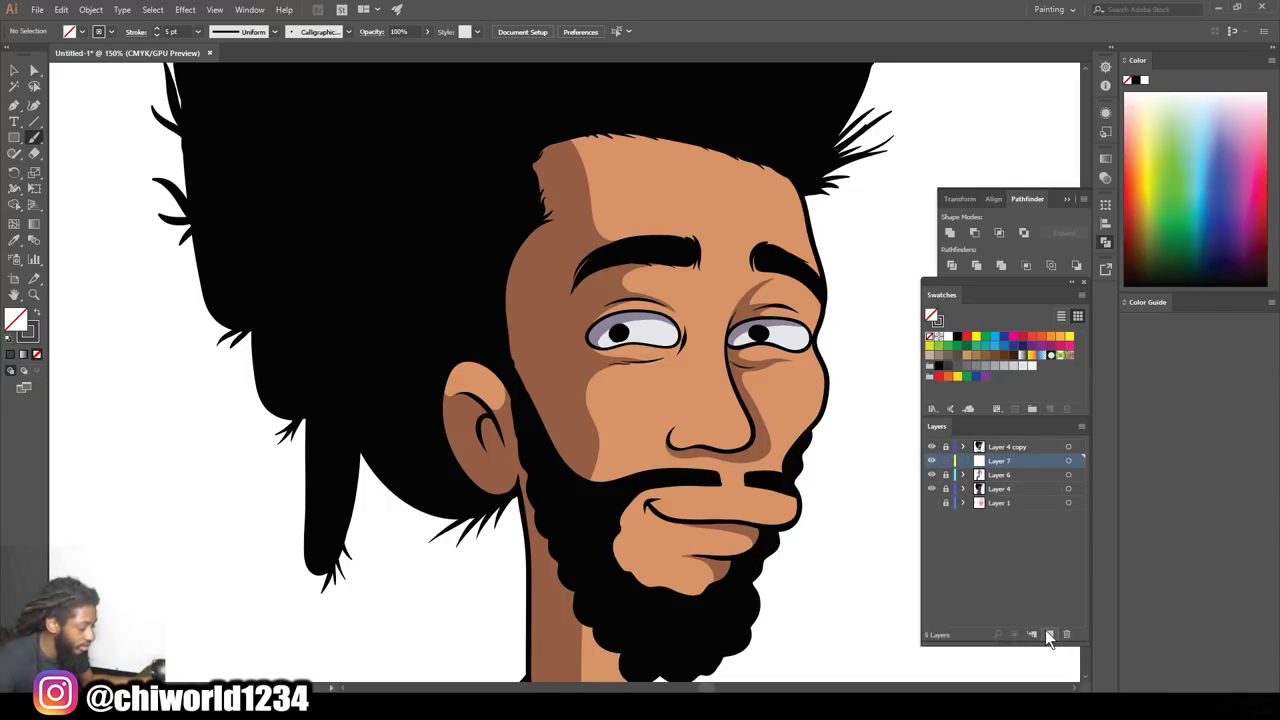
mouse_move(1001, 466)
left_mouse_down()
mouse_move(1005, 441)
mouse_move(1005, 452)
left_mouse_up()
Paint white catchlight highlights in the pupils with a 2 pt white brush
key("ctrl+plus")
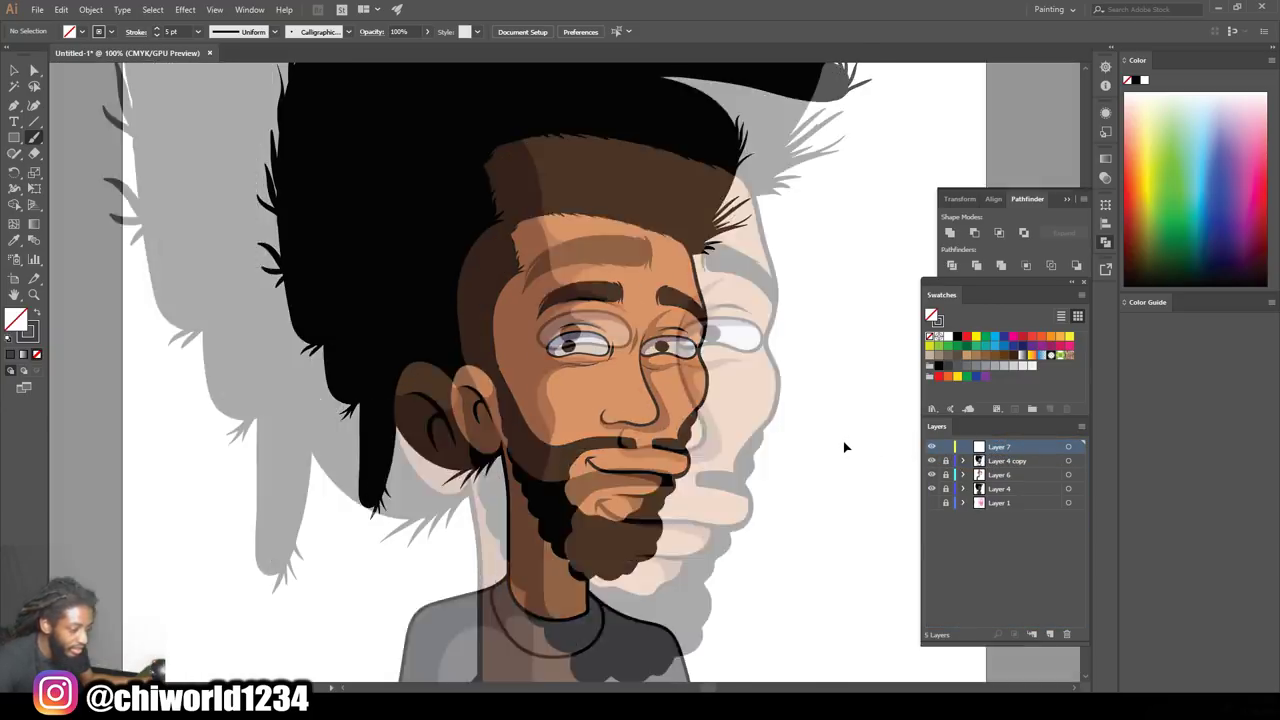
key("ctrl+plus")
key("ctrl+plus")
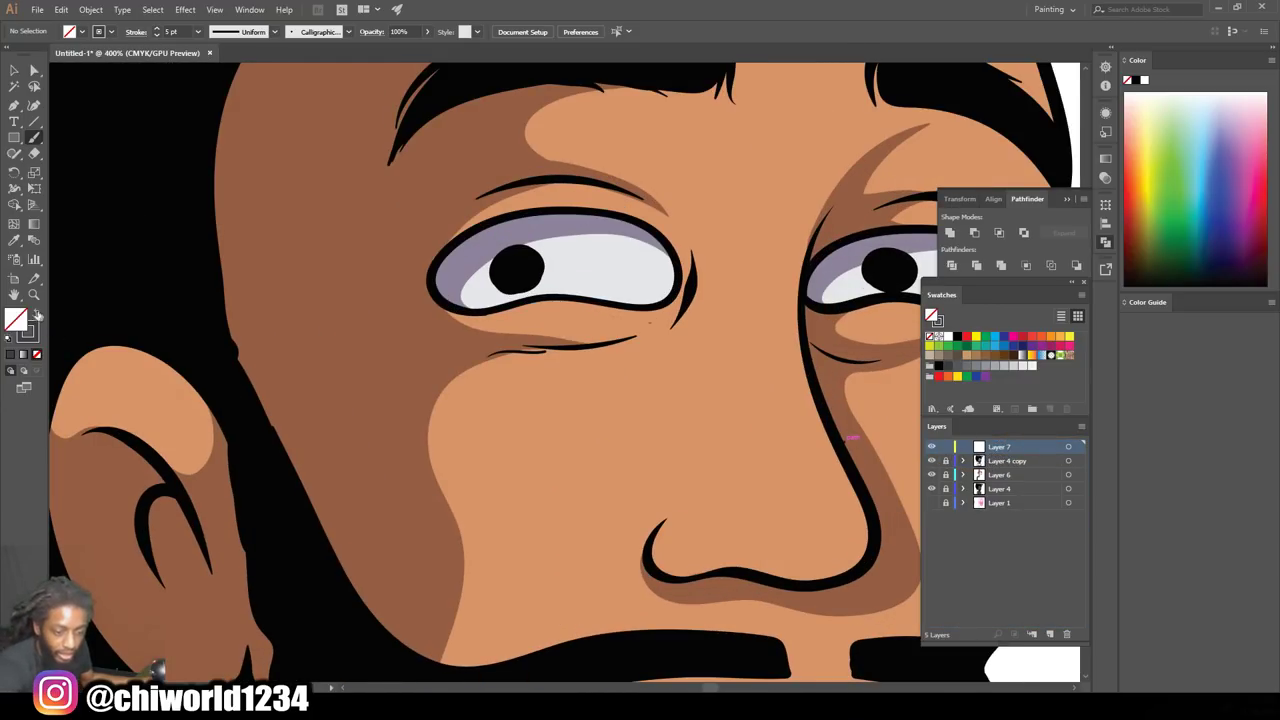
double_click(28, 331)
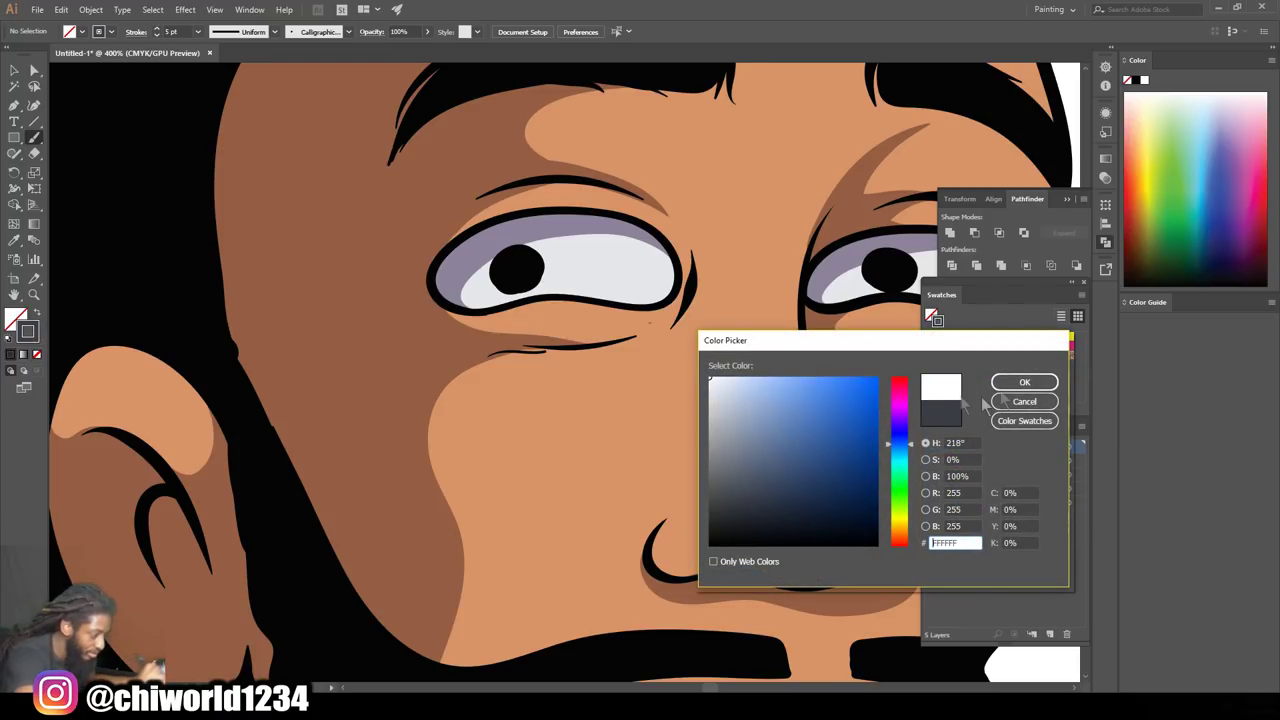
left_click(1024, 382)
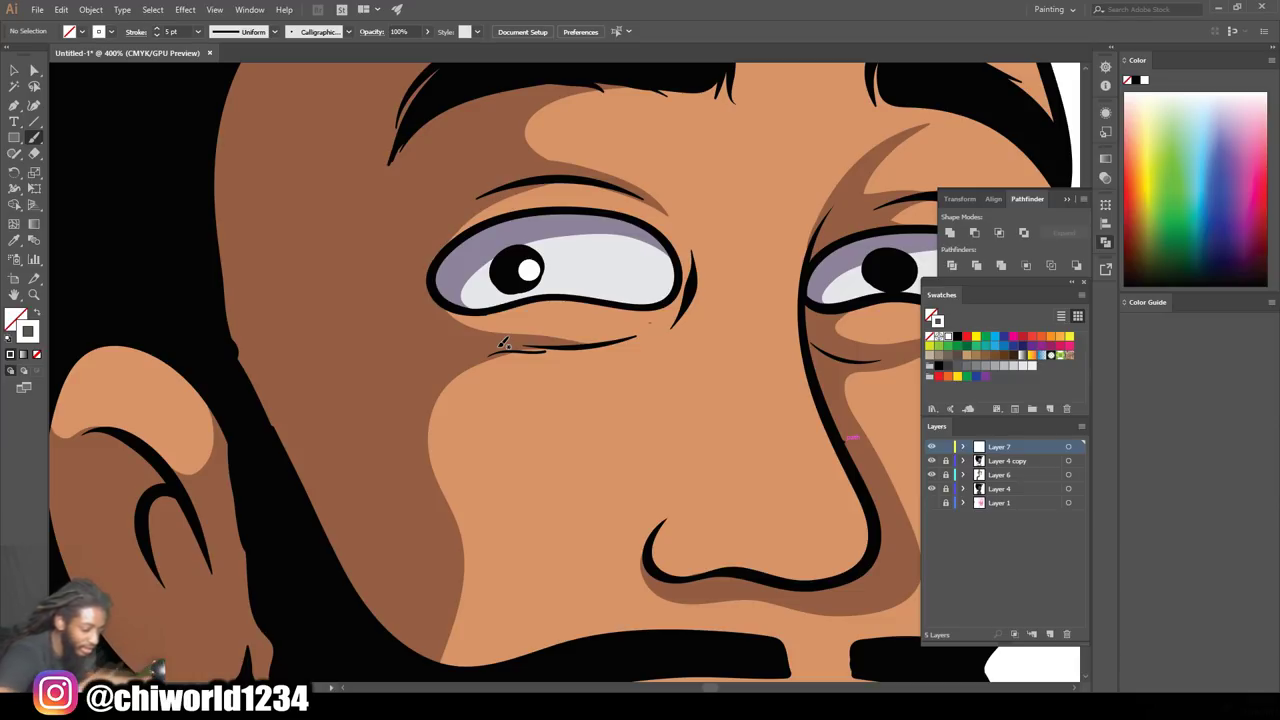
key("ctrl+z")
left_click(197, 31)
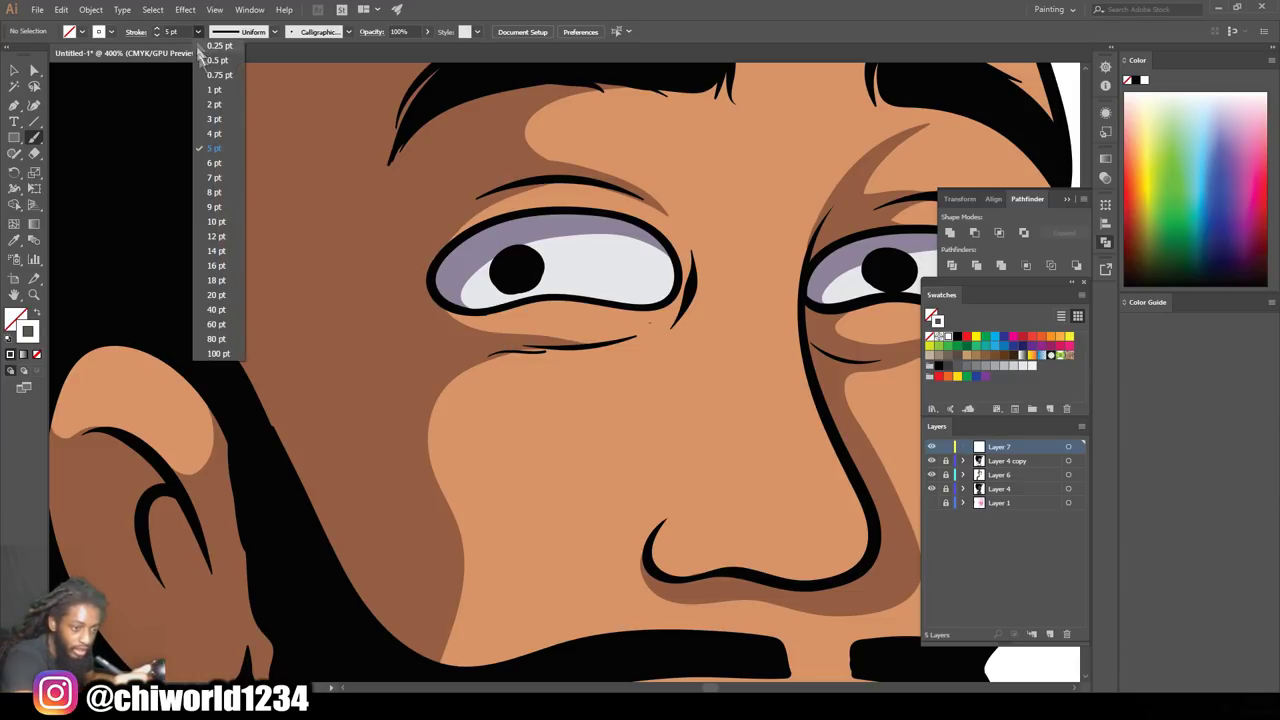
left_click(215, 120)
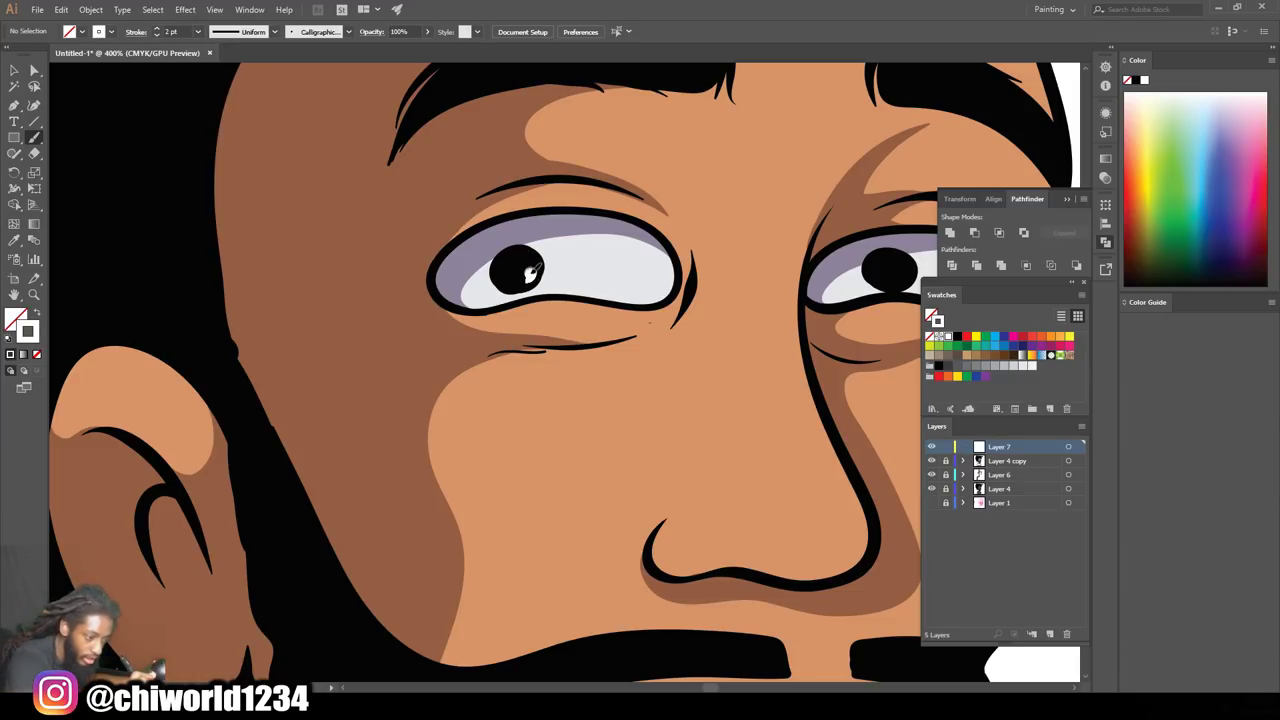
left_click(530, 273)
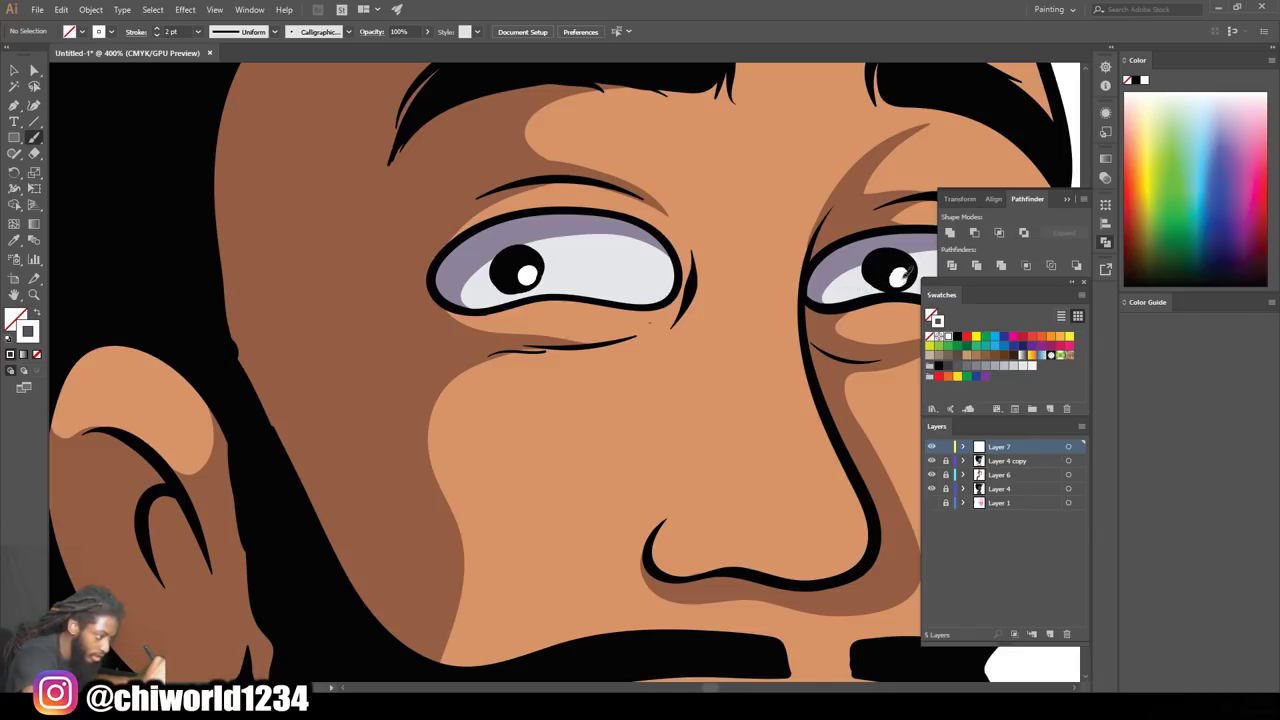
Set the brush stroke weight to 1 pt
key("ctrl+minus")
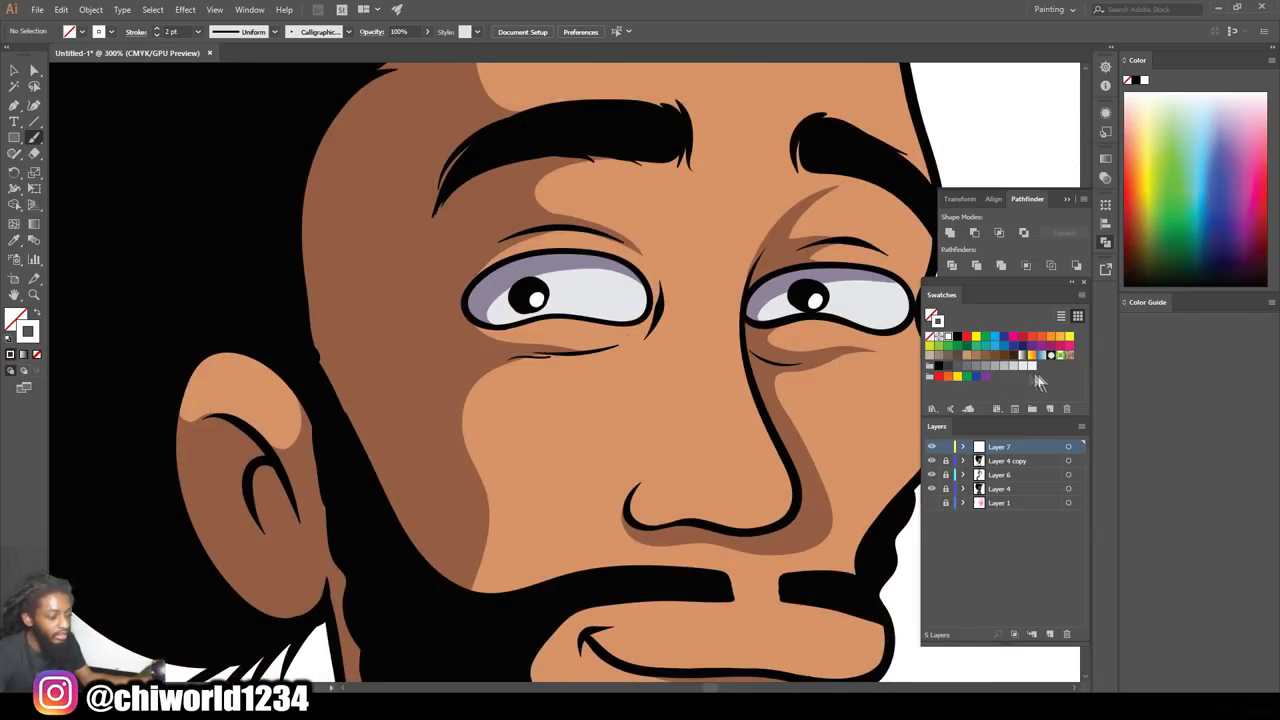
key("ctrl+0")
key("ctrl+plus")
key("ctrl+plus")
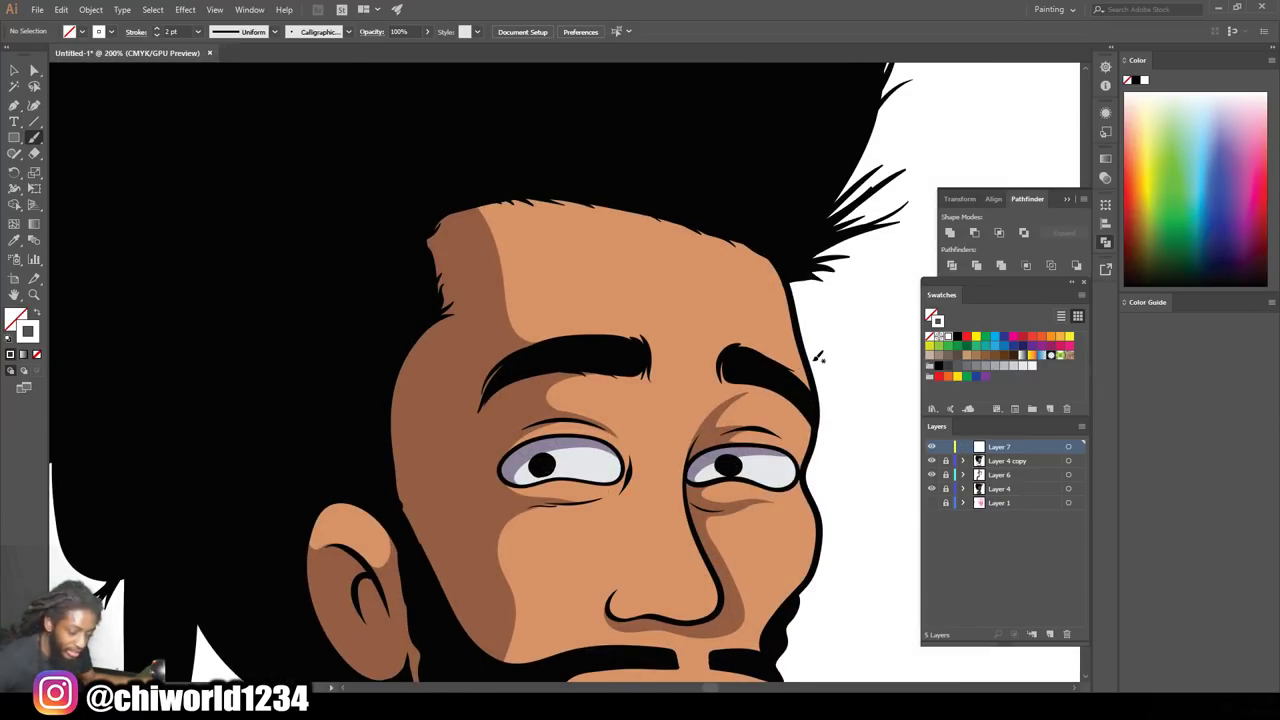
left_click(198, 31)
left_click(222, 93)
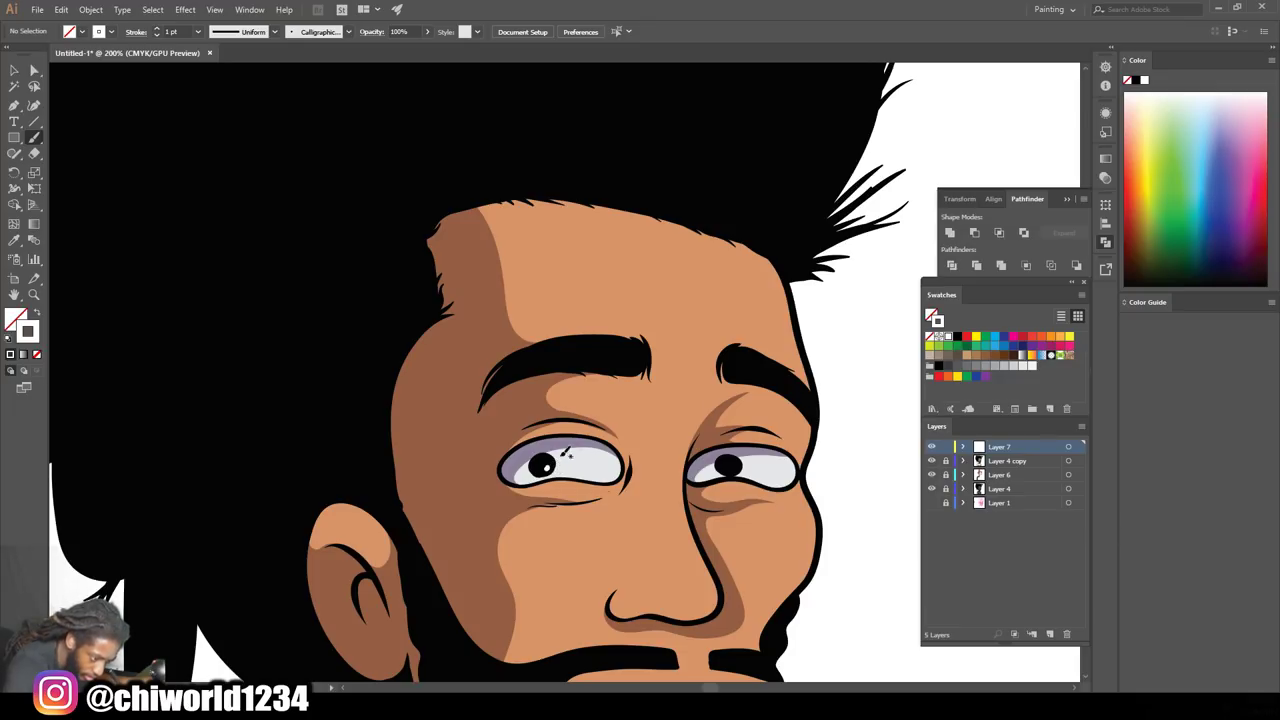
key("ctrl+minus")
key("ctrl+minus")
key("ctrl+minus")
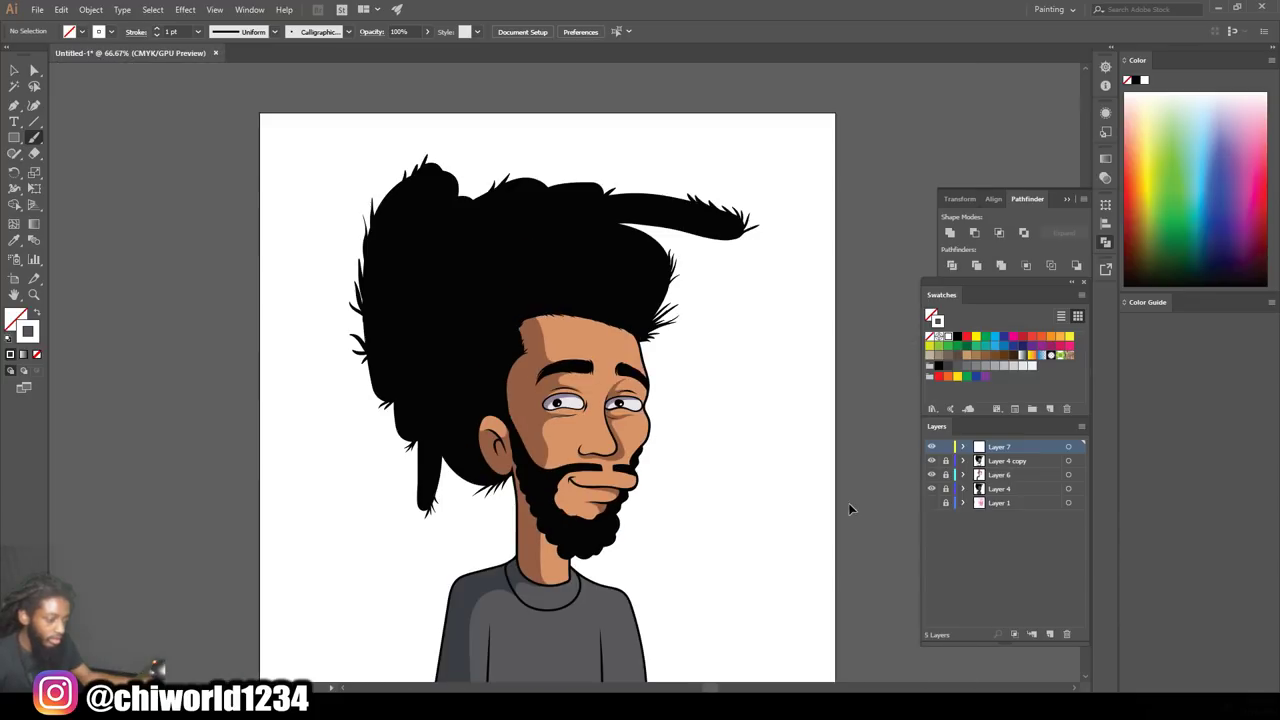
key("ctrl+minus")
Set the stroke colour to a mid brown (#724830)
key("ctrl+plus")
key("ctrl+plus")
key("ctrl+plus")
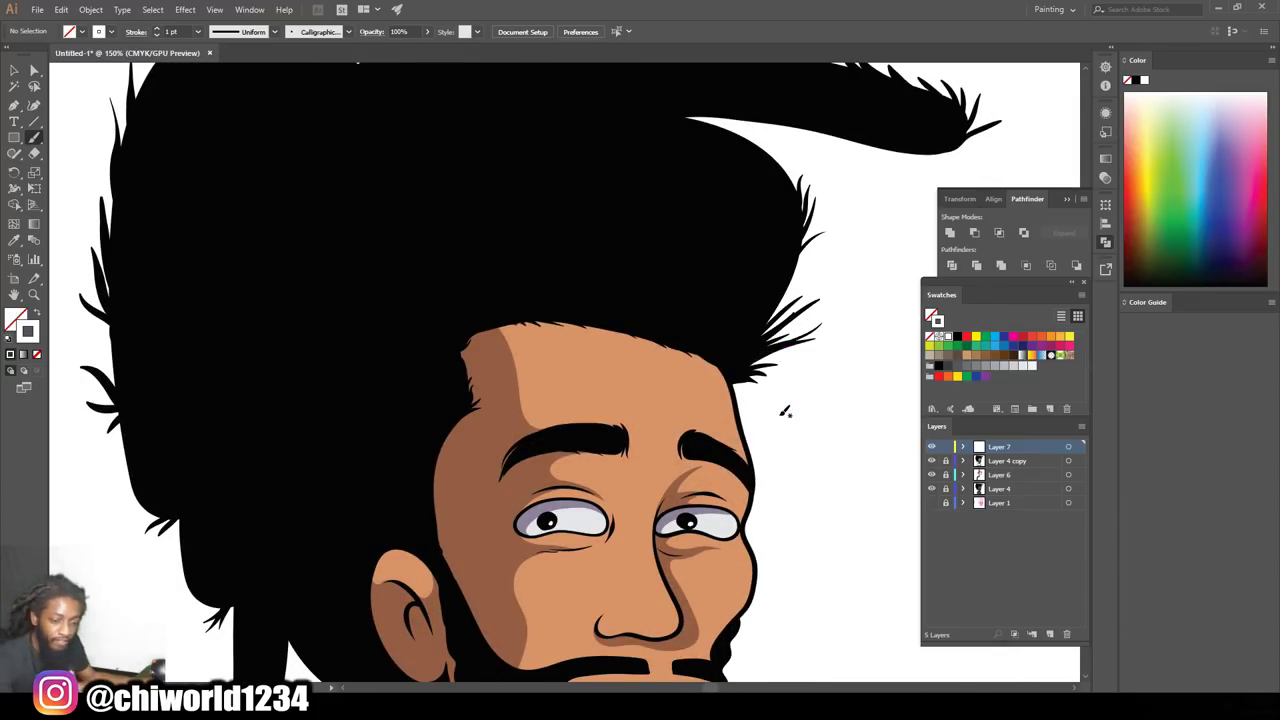
double_click(28, 332)
mouse_move(905, 457)
left_mouse_down()
mouse_move(906, 405)
mouse_move(900, 535)
left_mouse_up()
left_click(820, 462)
type("513420")
left_click_drag(796, 494, 807, 470)
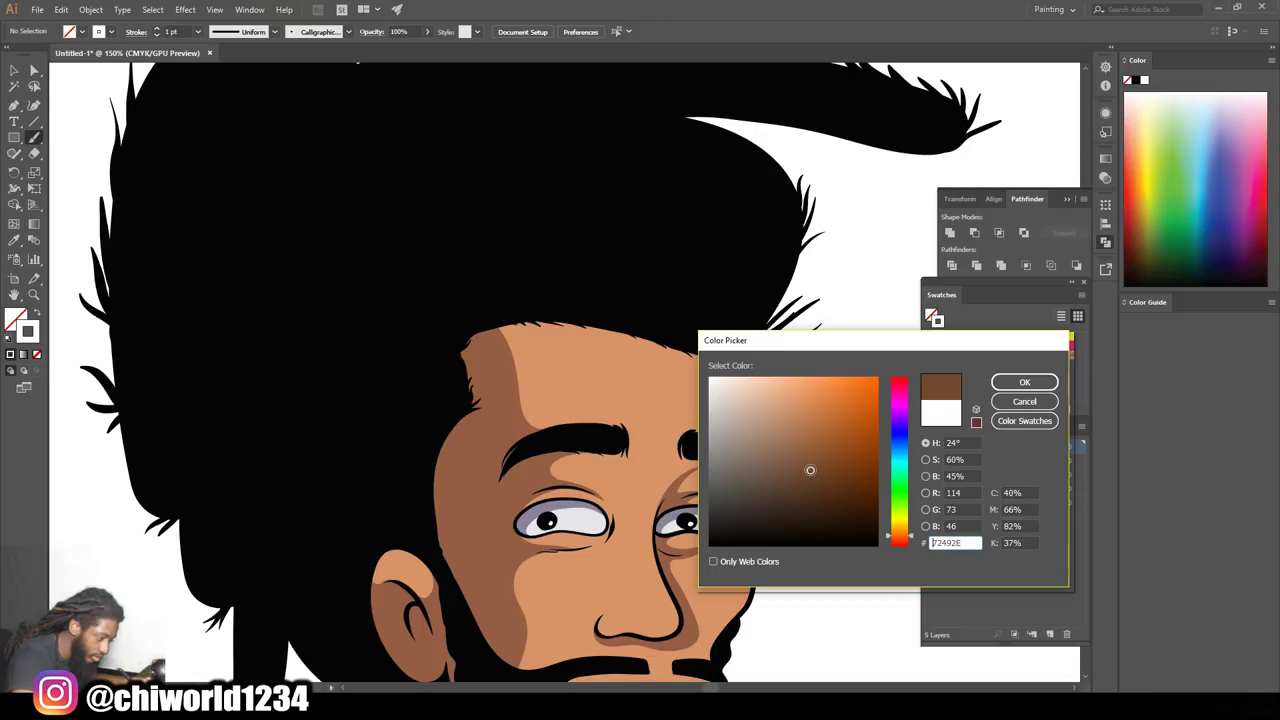
left_click(1022, 382)
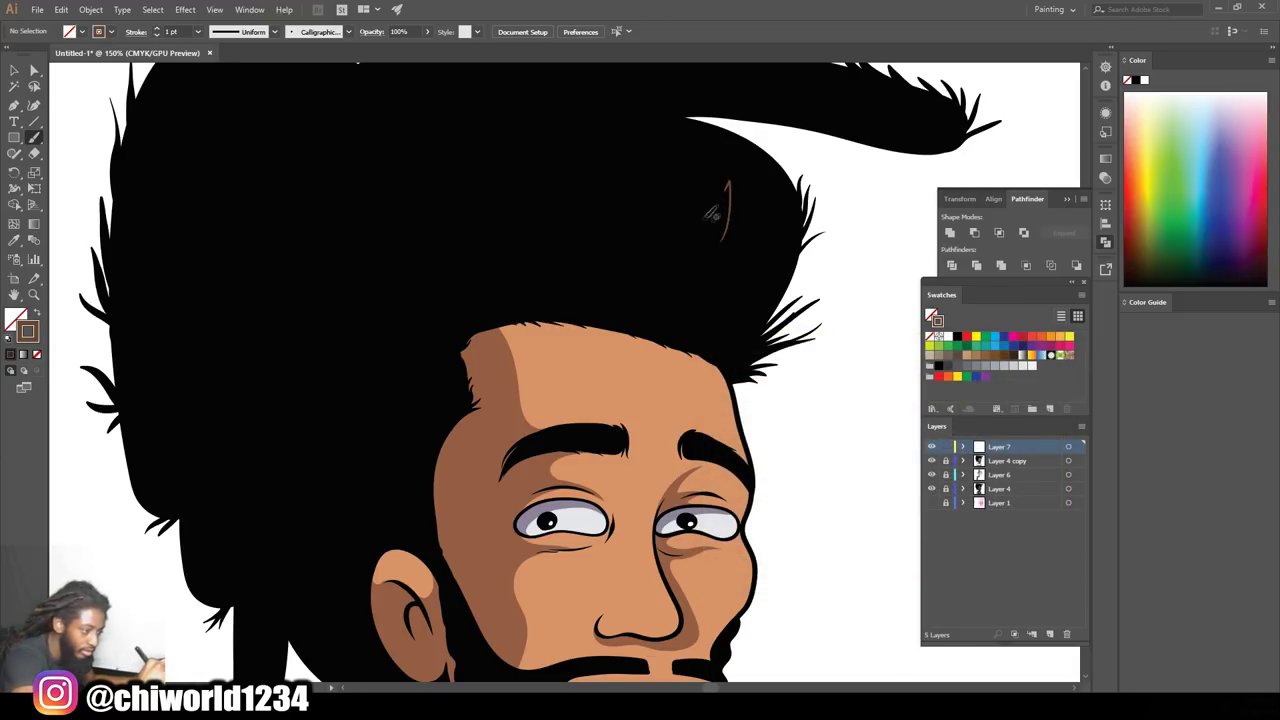
Paint thin brown highlight strands across the top of the hair and beside the ear
mouse_move(700, 150)
left_mouse_down()
mouse_move(697, 212)
mouse_move(680, 215)
left_mouse_up()
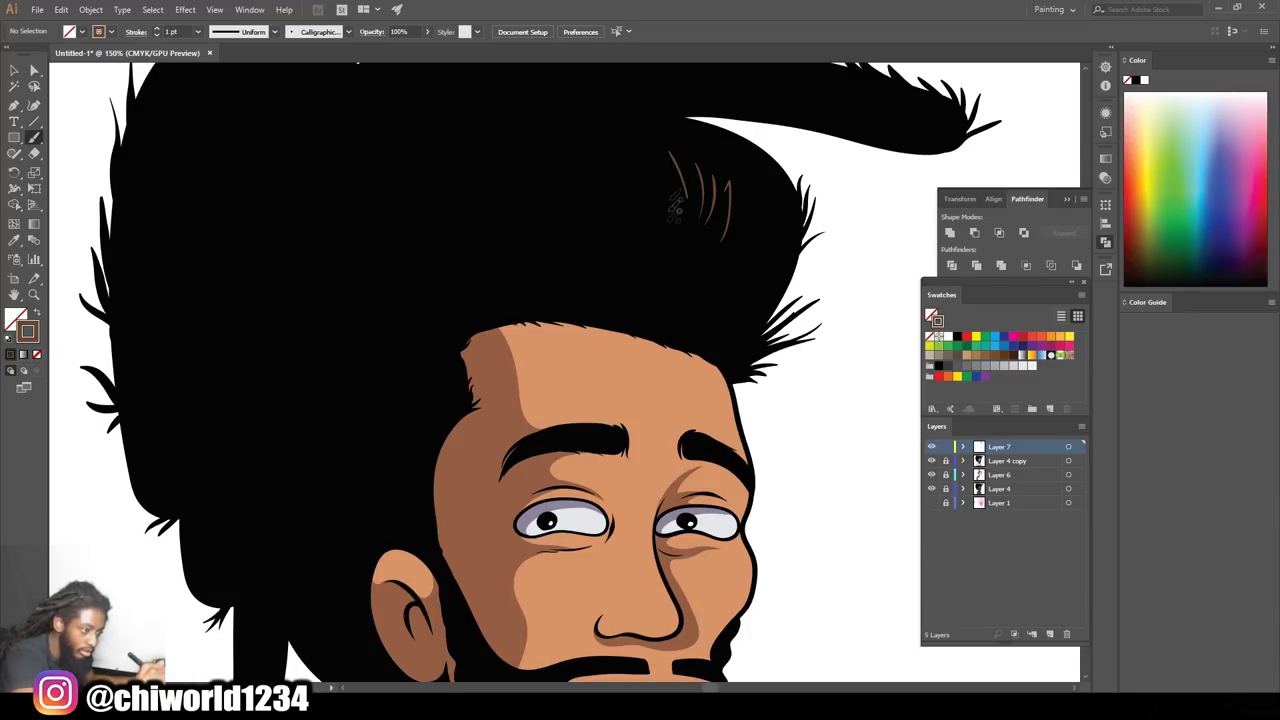
left_click_drag(668, 165, 662, 230)
left_click_drag(609, 182, 586, 160)
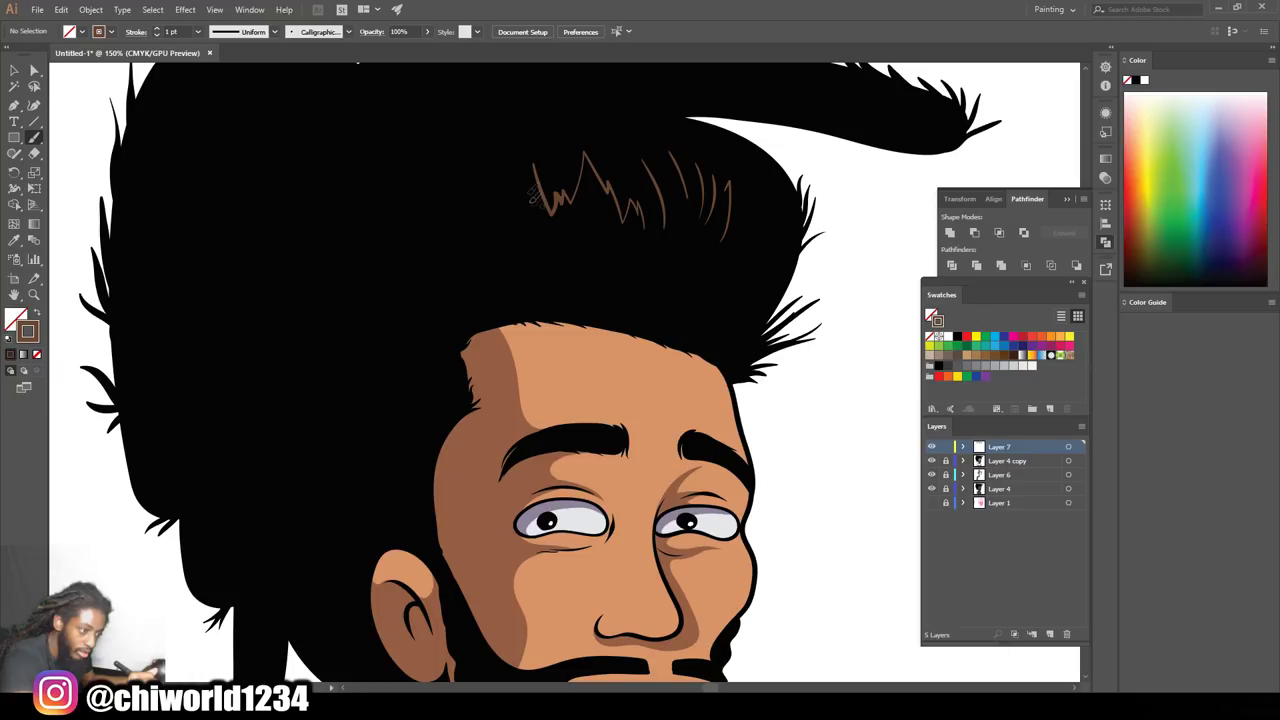
left_click_drag(505, 238, 457, 197)
key("ctrl+minus")
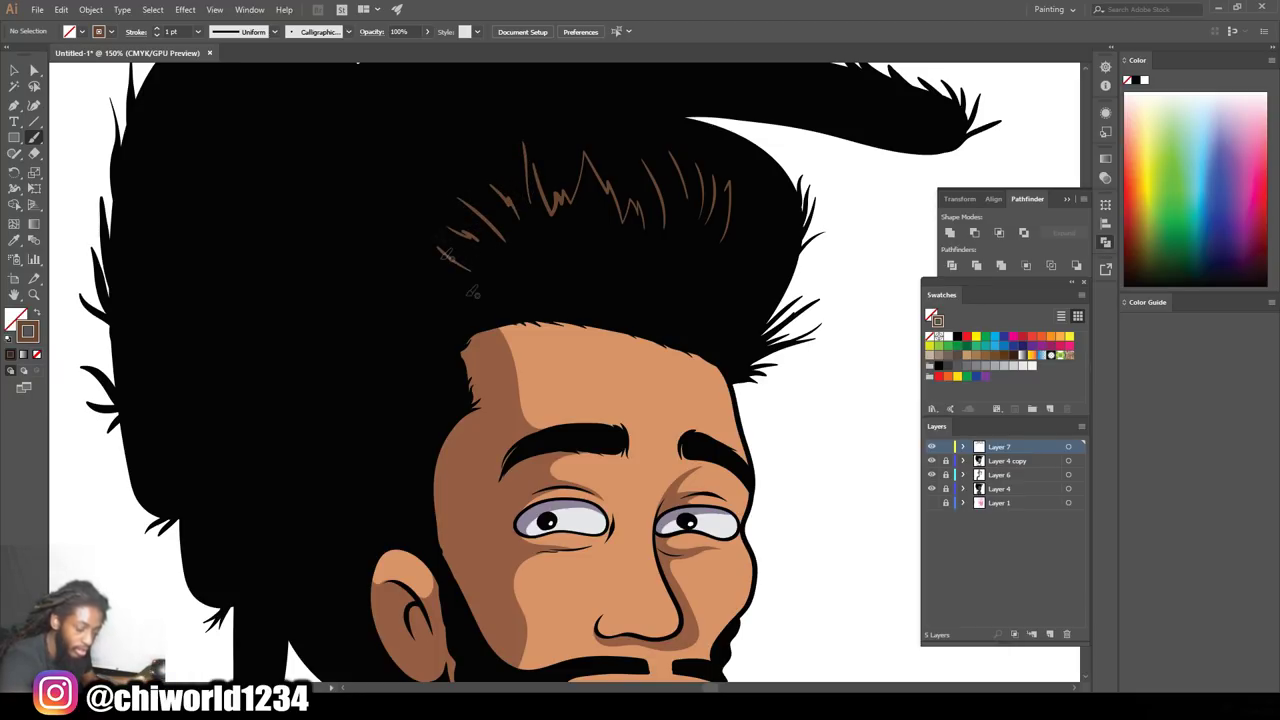
key("ctrl+minus")
key("ctrl+minus")
key("ctrl+plus")
key("ctrl+plus")
key("ctrl+plus")
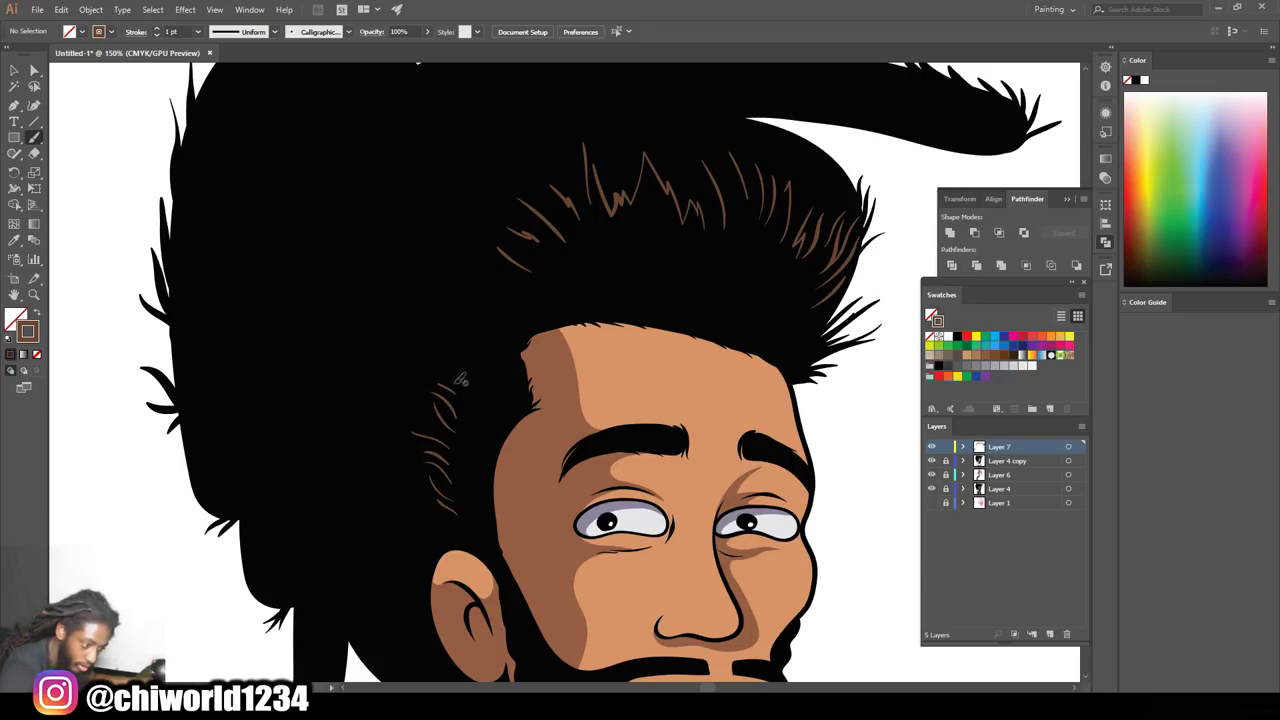
scroll(409, 475, "down", 3)
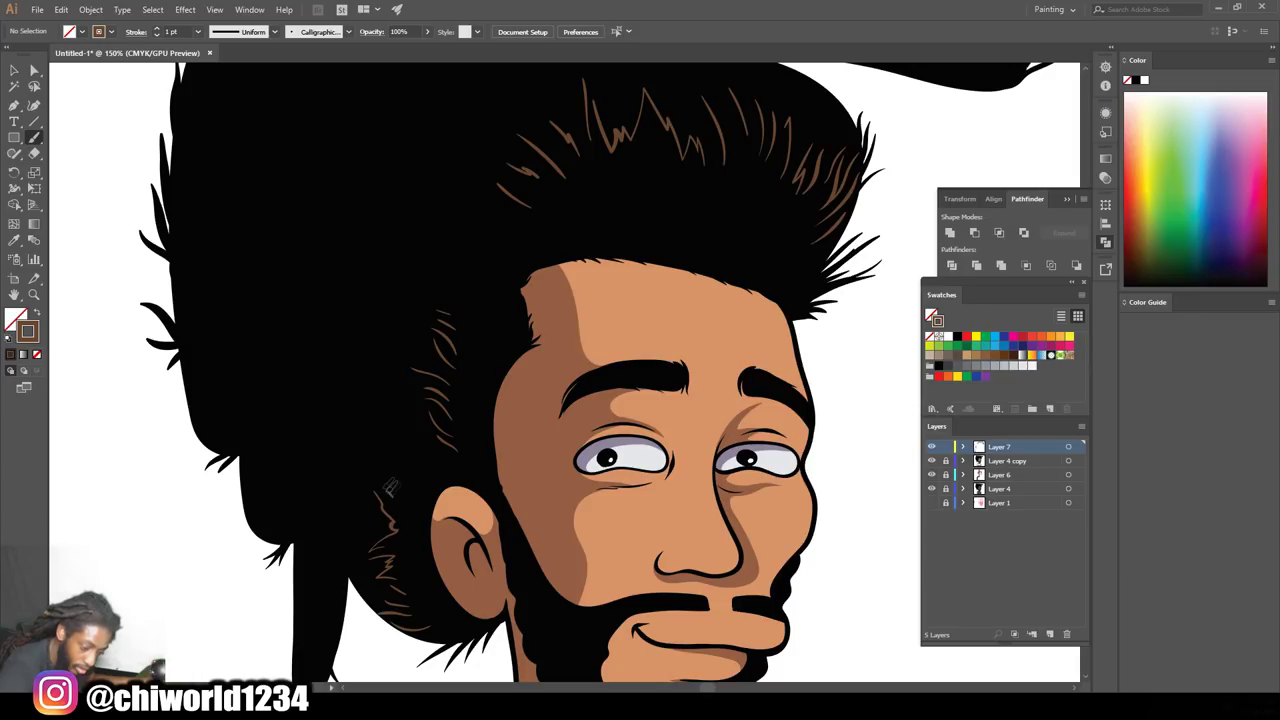
left_click_drag(378, 482, 358, 502)
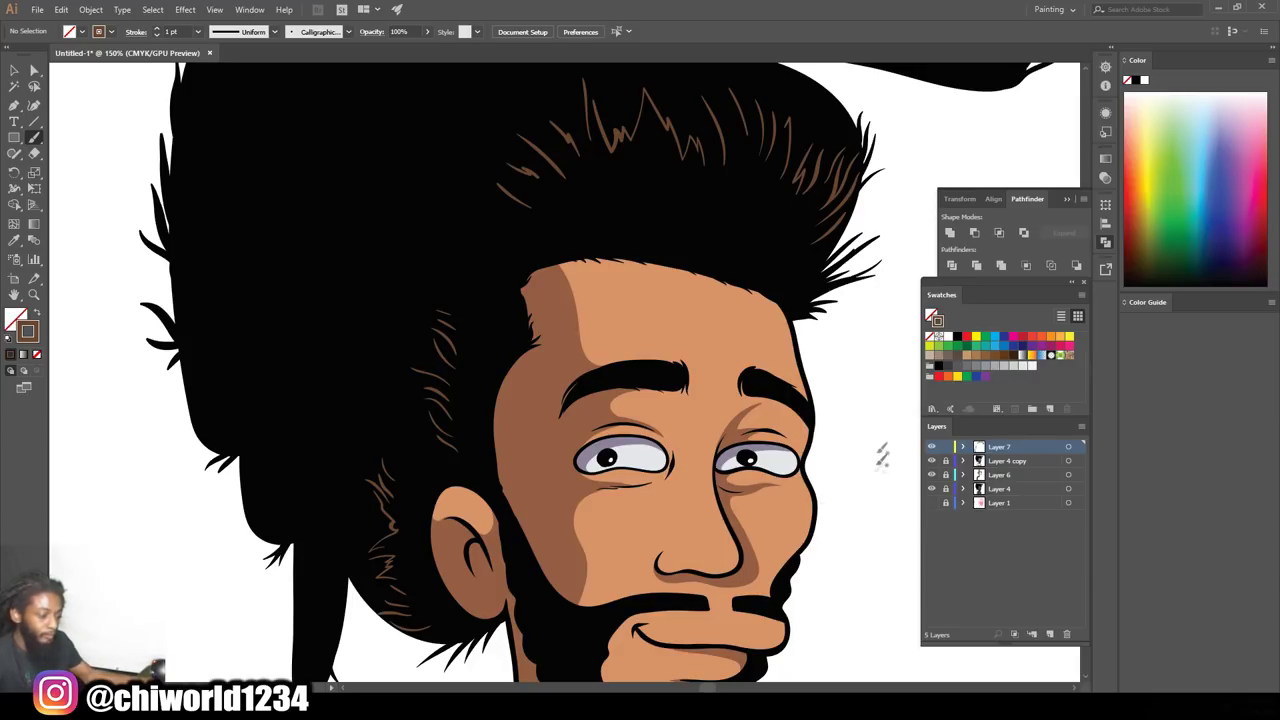
key("ctrl+minus")
key("ctrl+minus")
key("ctrl+minus")
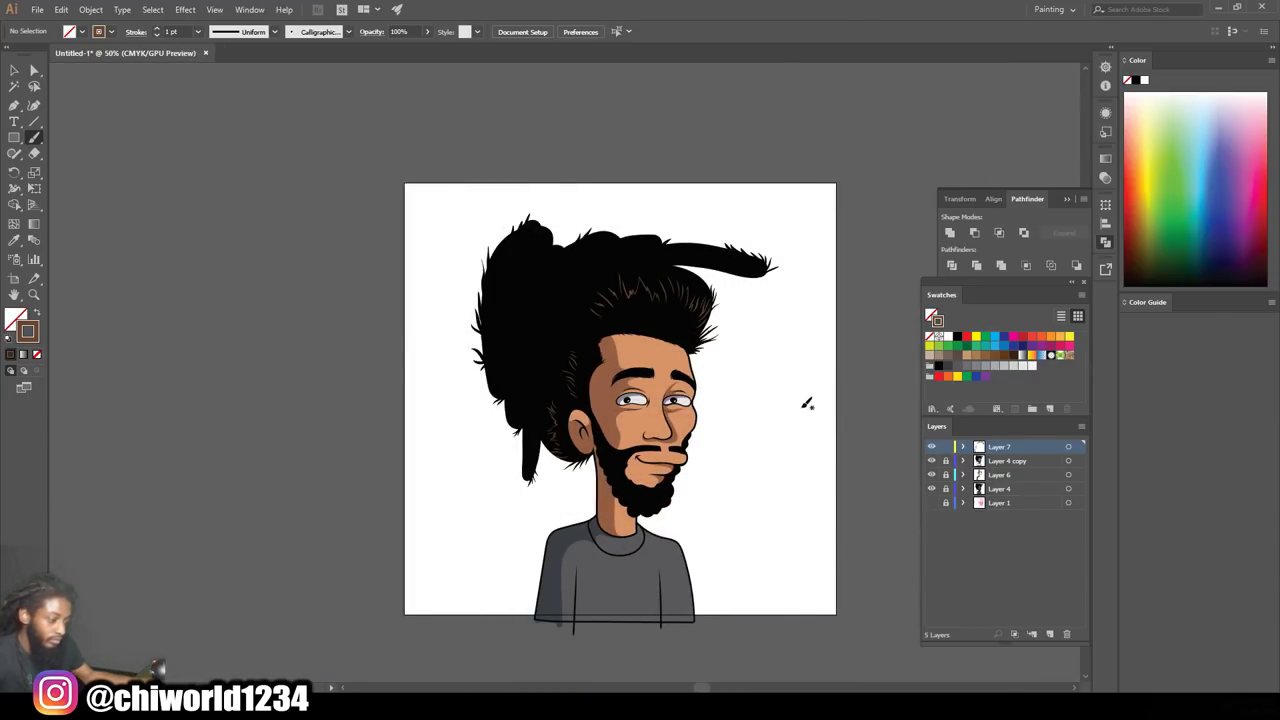
Draw a brown highlight line running up the hanging lock to its top
key("ctrl+plus")
key("ctrl+plus")
scroll(492, 600, "up", 1)
left_click_drag(492, 600, 487, 568)
left_click_drag(490, 516, 496, 468)
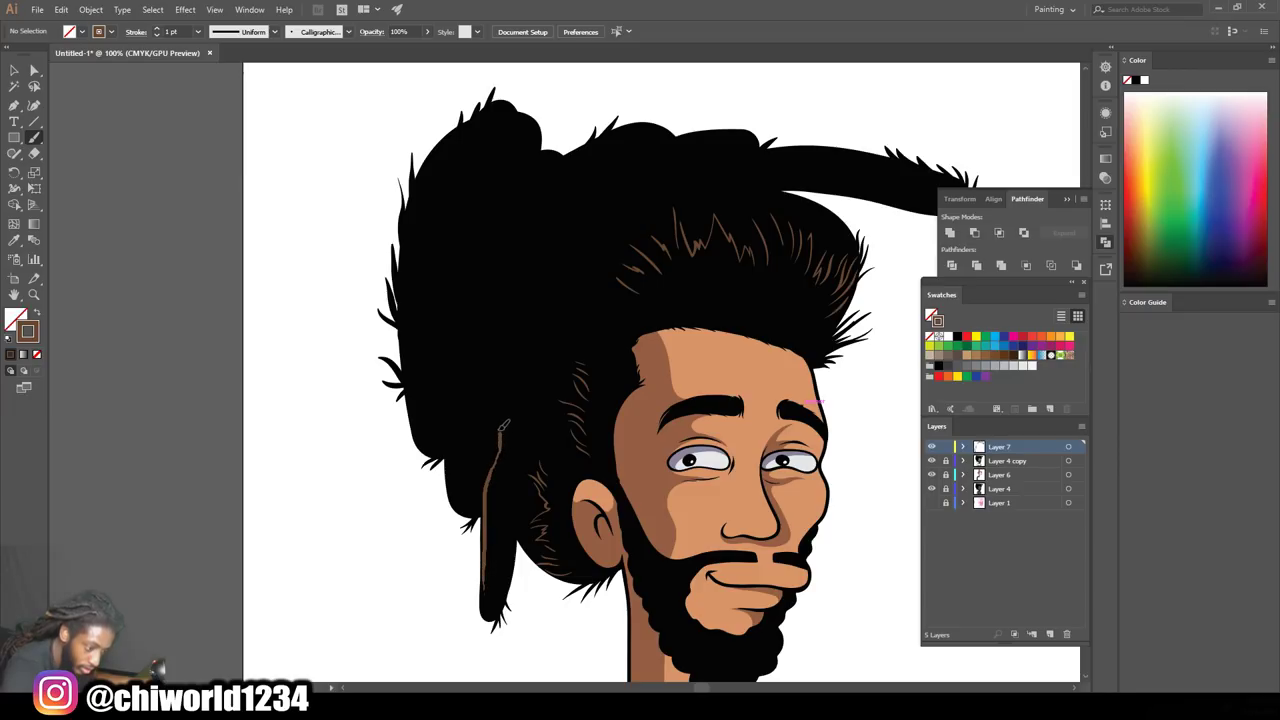
left_click_drag(519, 367, 548, 312)
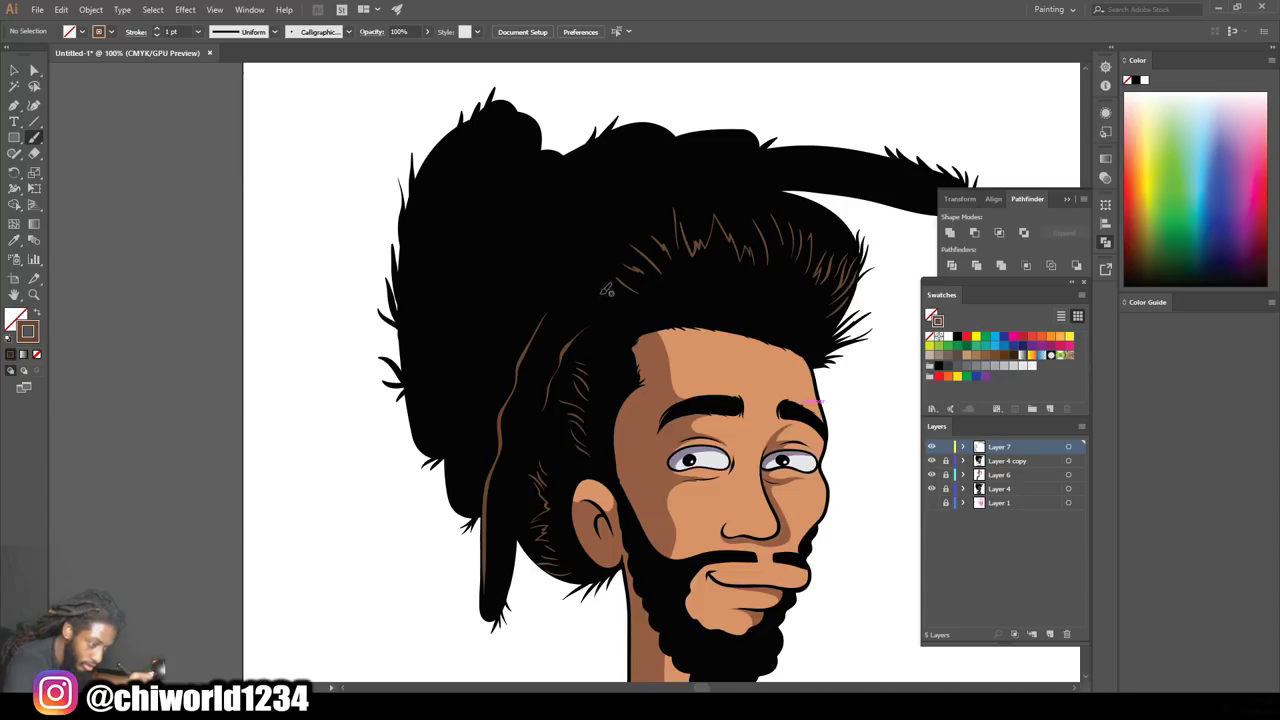
Add brown lock lines on the left hair, across the top, and along the long outstretched lock
scroll(590, 288, "up", 2)
mouse_move(460, 530)
left_mouse_down()
mouse_move(482, 362)
mouse_move(536, 242)
left_mouse_up()
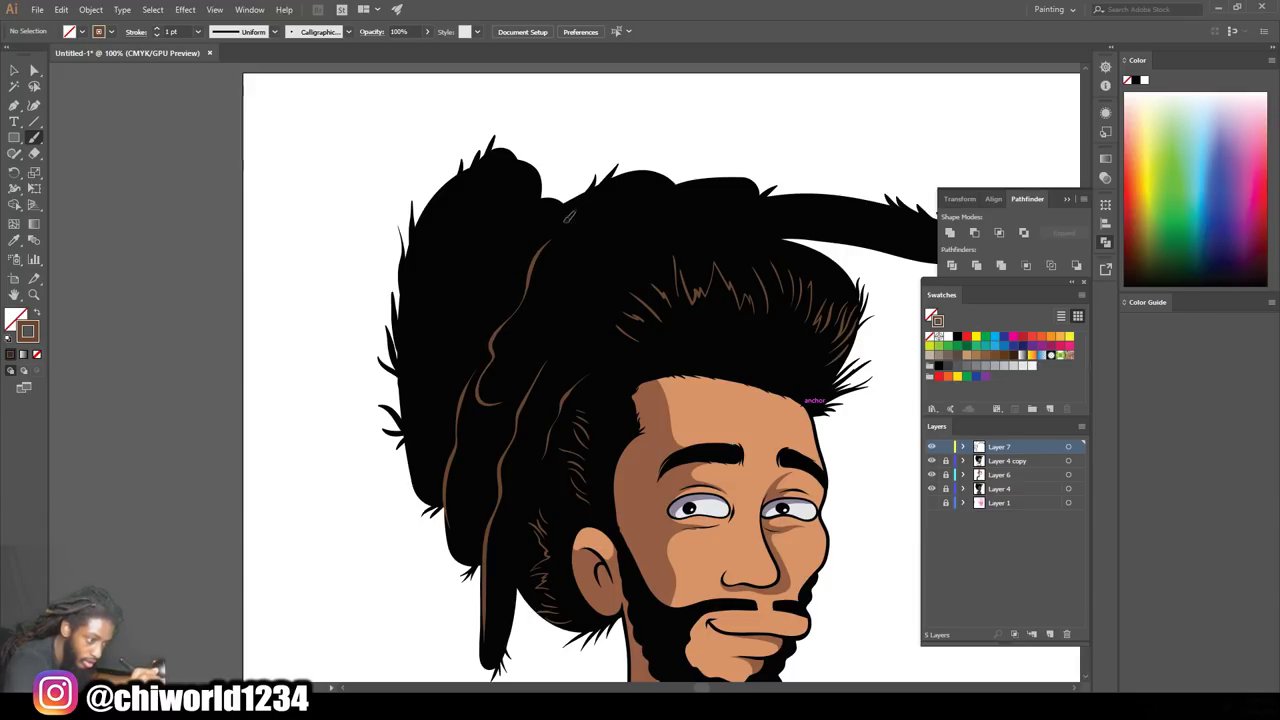
left_click_drag(613, 180, 670, 190)
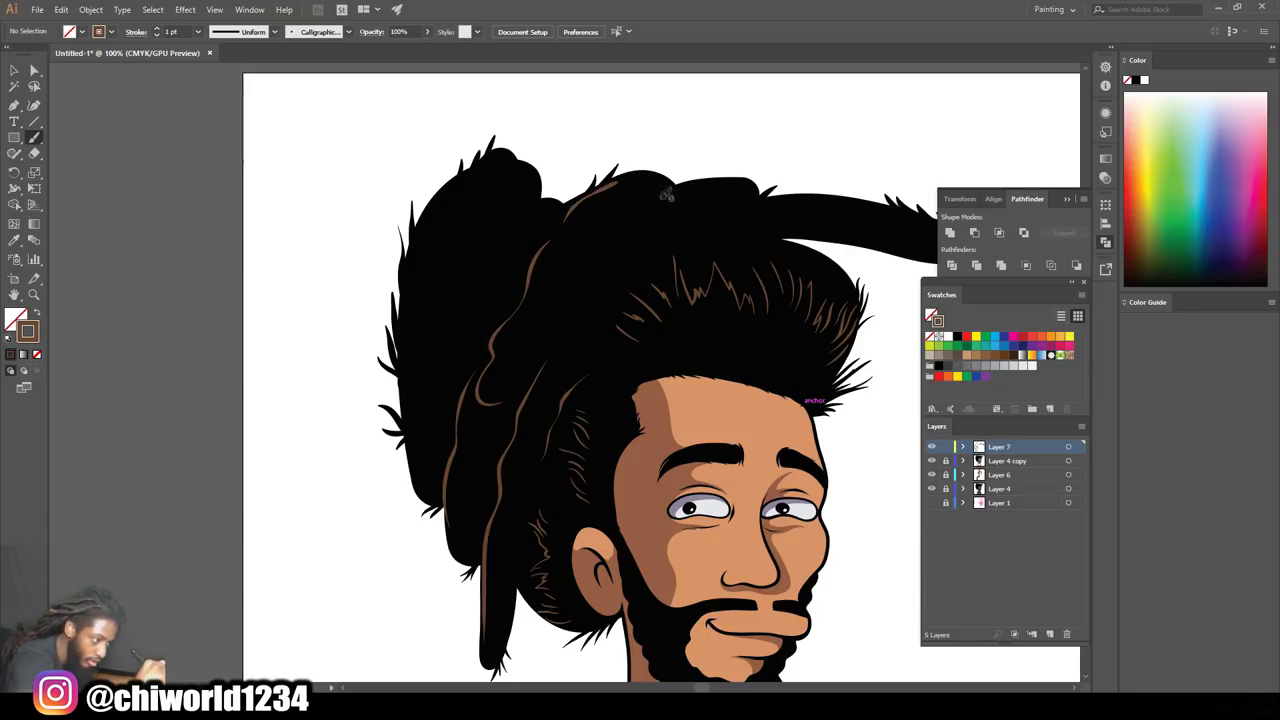
mouse_move(604, 234)
left_mouse_down()
mouse_move(581, 316)
mouse_move(742, 215)
left_mouse_up()
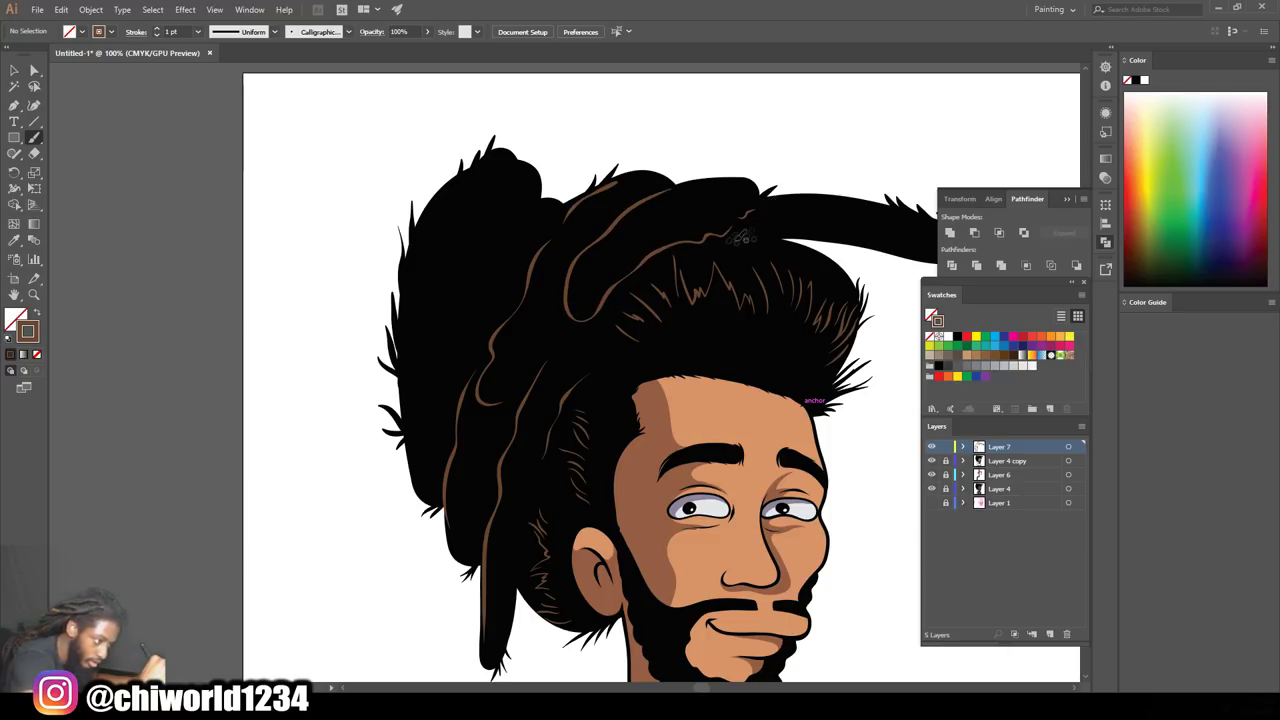
left_click_drag(680, 251, 844, 232)
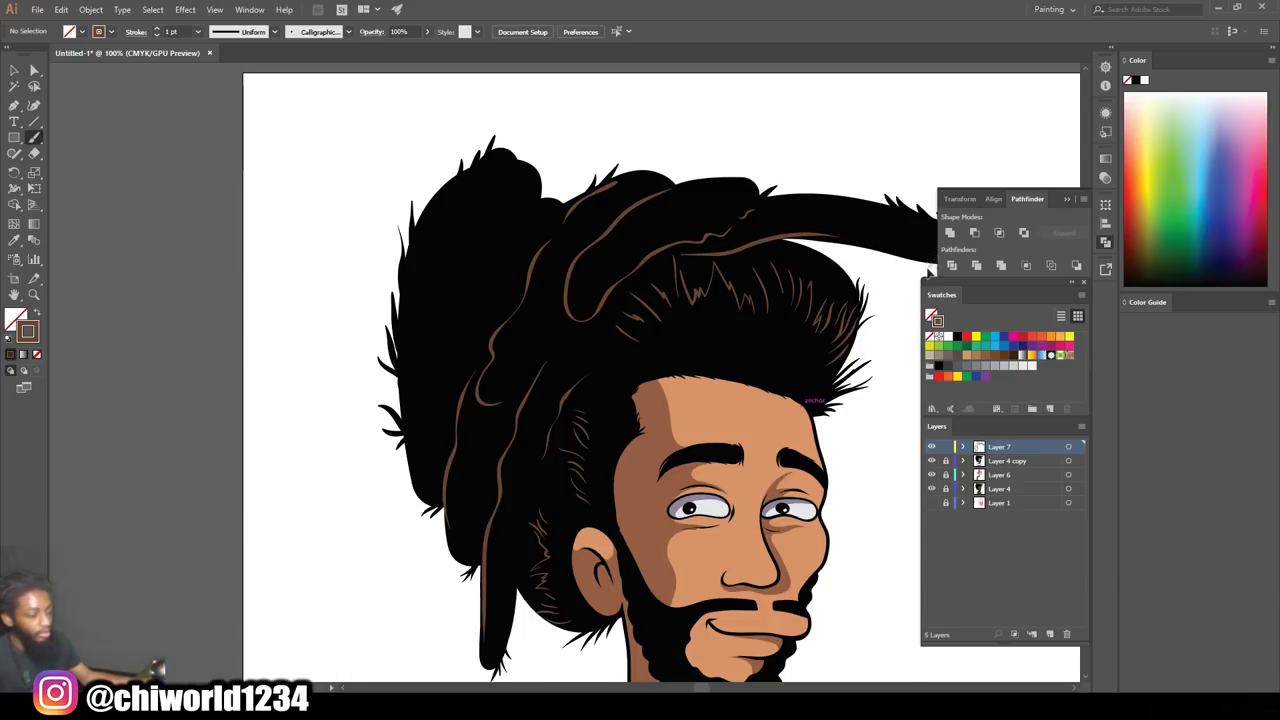
Draw a long brown lock line up the left side of the hair
key("ctrl+minus")
key("ctrl+minus")
key("ctrl+equal")
key("ctrl+equal")
key("ctrl+equal")
scroll(540, 370, "up", 1)
mouse_move(195, 503)
left_mouse_down()
mouse_move(307, 124)
mouse_move(192, 320)
left_mouse_up()
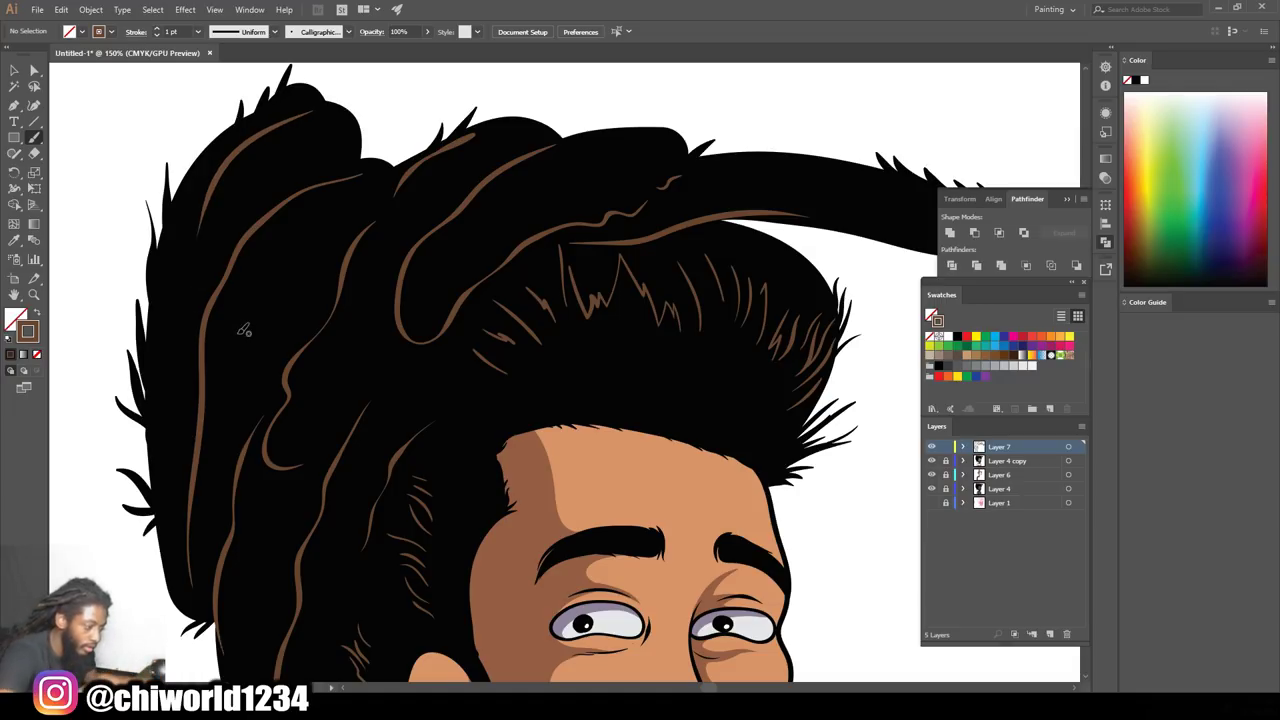
key("ctrl+minus")
key("ctrl+minus")
key("ctrl+minus")
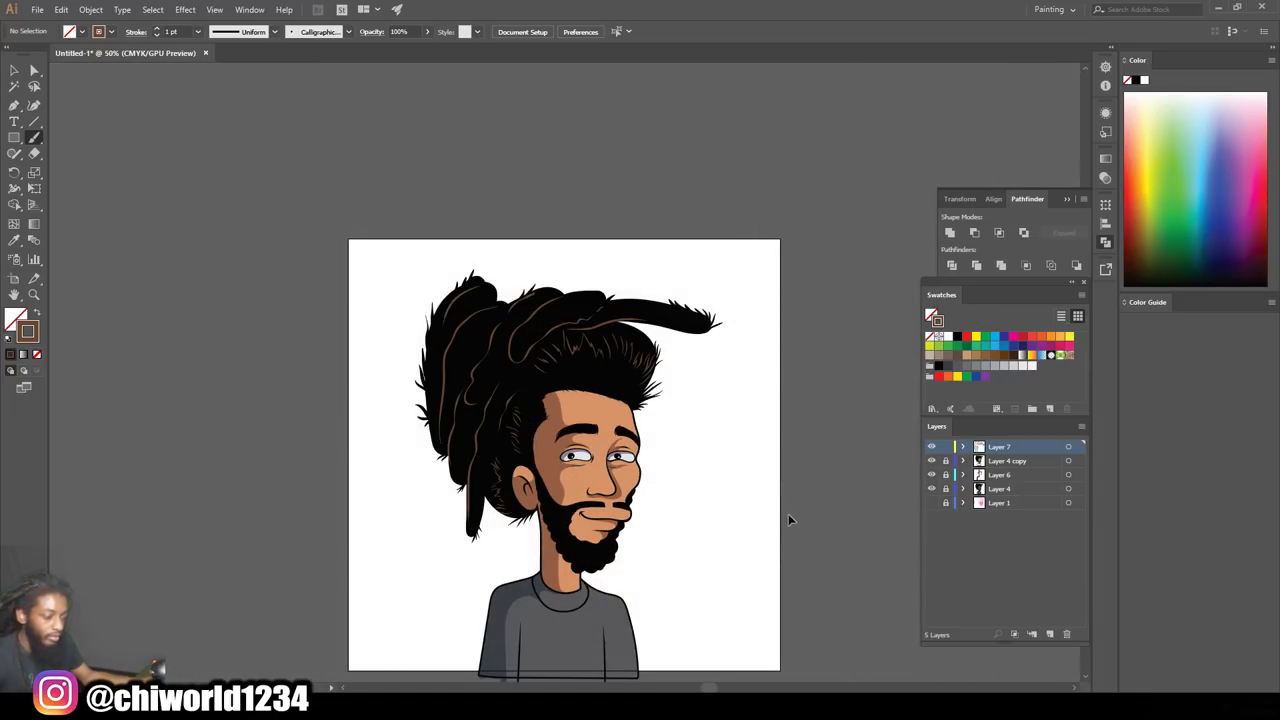
scroll(791, 517, "left", 2)
scroll(794, 508, "left", 2)
key("ctrl+plus")
key("ctrl+plus")
scroll(810, 505, "right", 2)
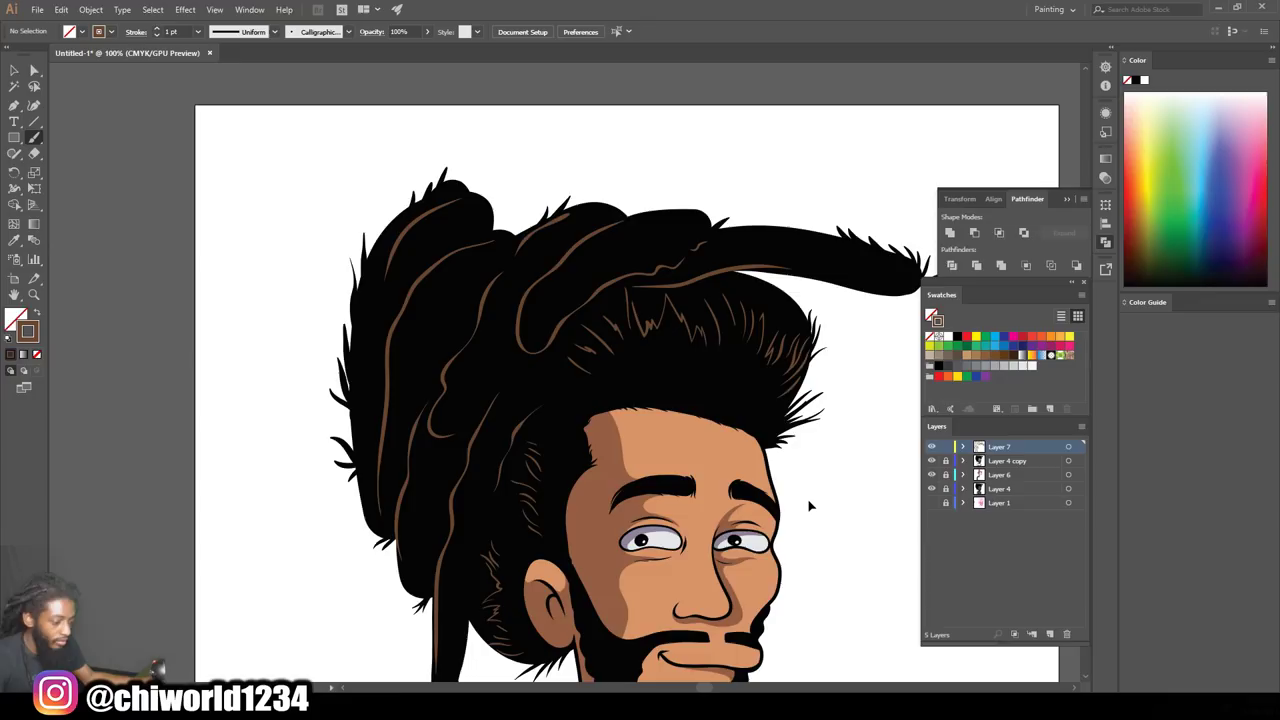
scroll(812, 497, "right", 2)
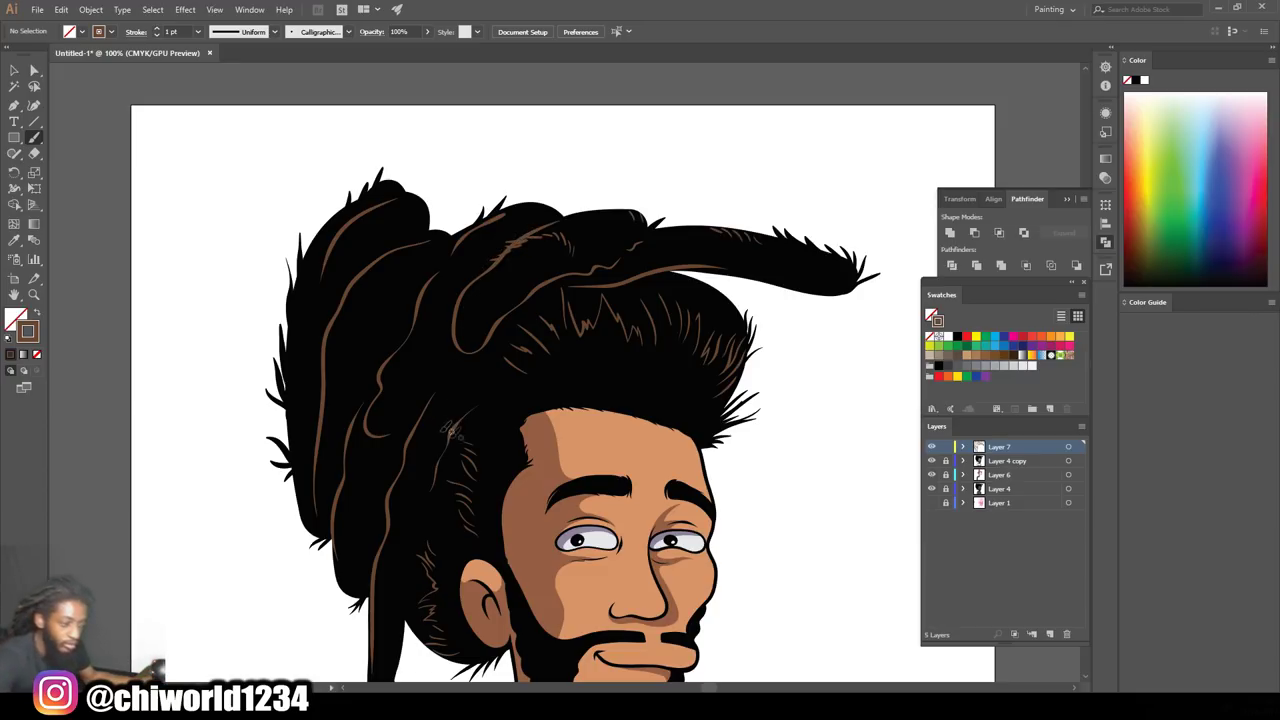
key("ctrl+minus")
key("ctrl+minus")
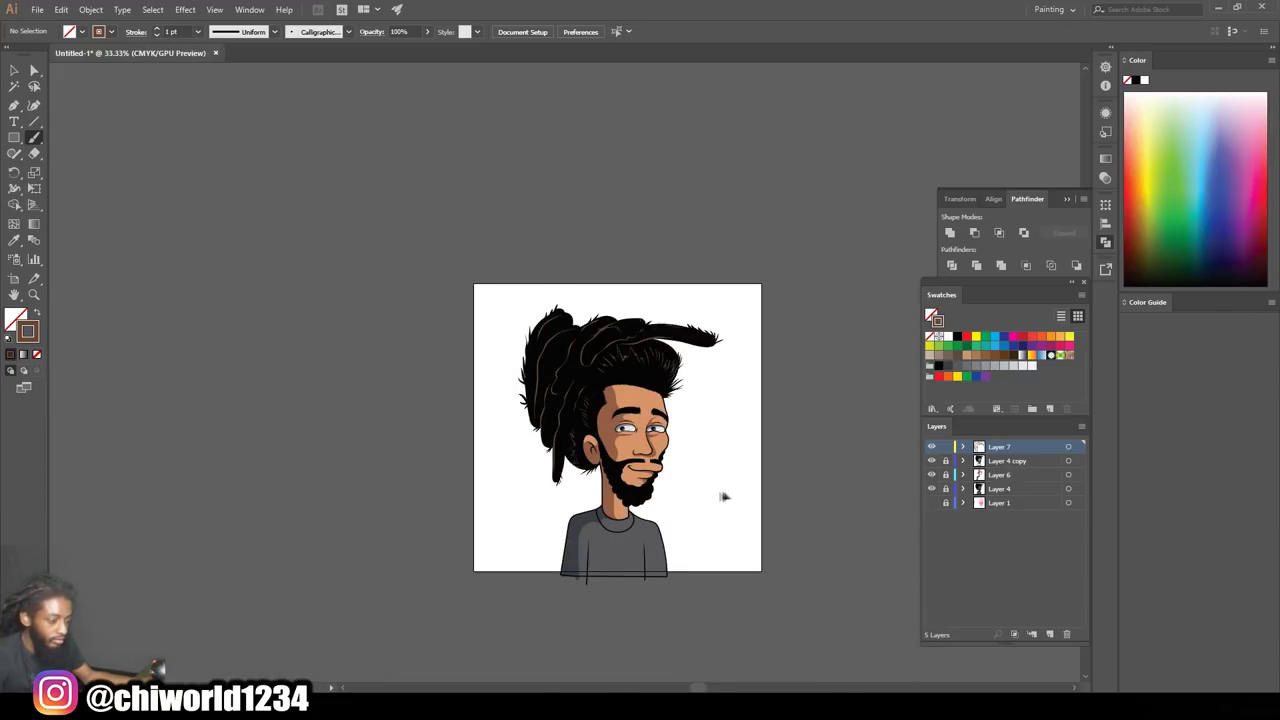